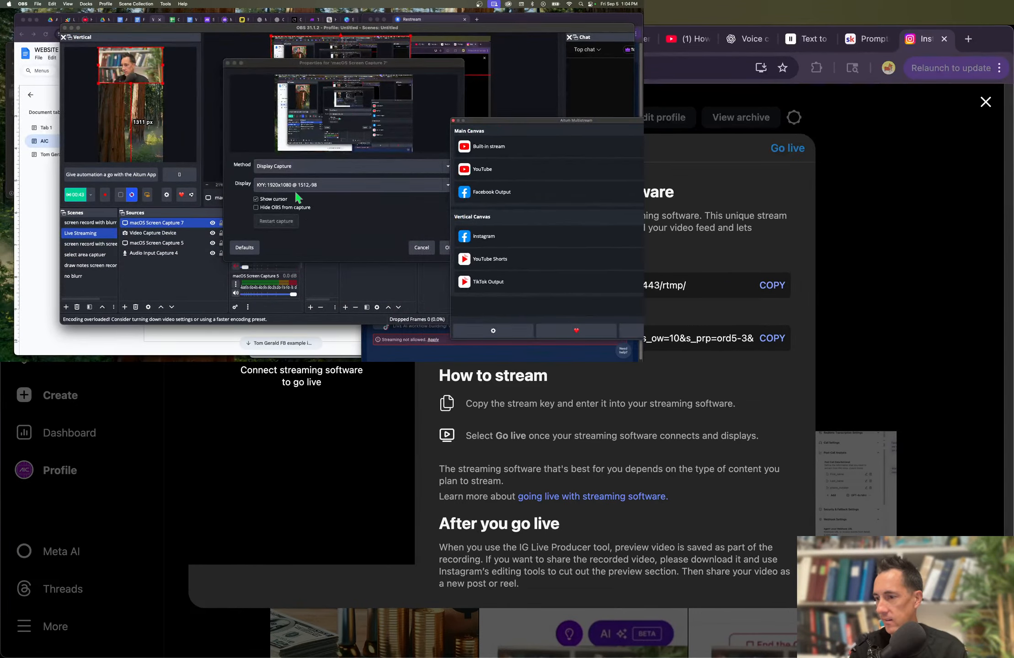
- Choose a different display for the macOS Screen Capture 7 source
click(295, 186)
click(286, 175)
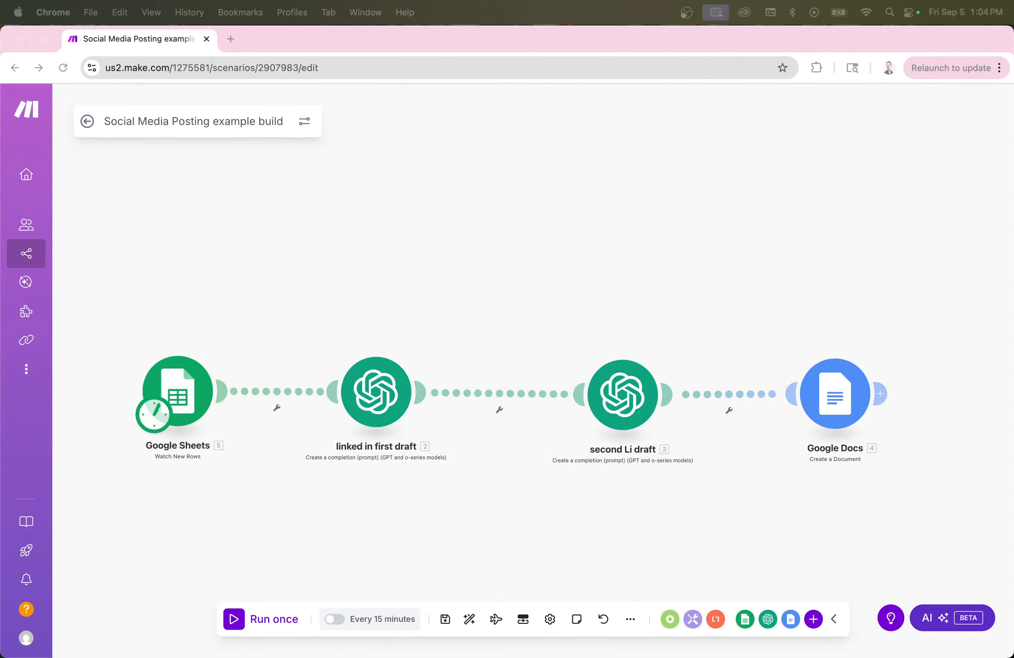
click(668, 308)
click(390, 326)
key(ctrl+Up)
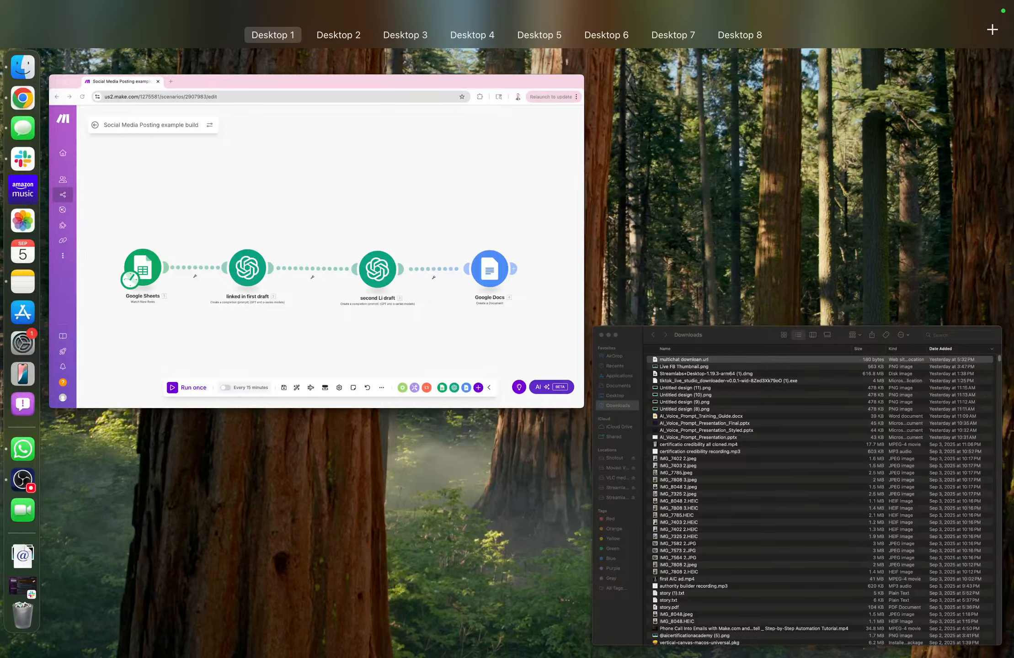
key(ctrl+Up)
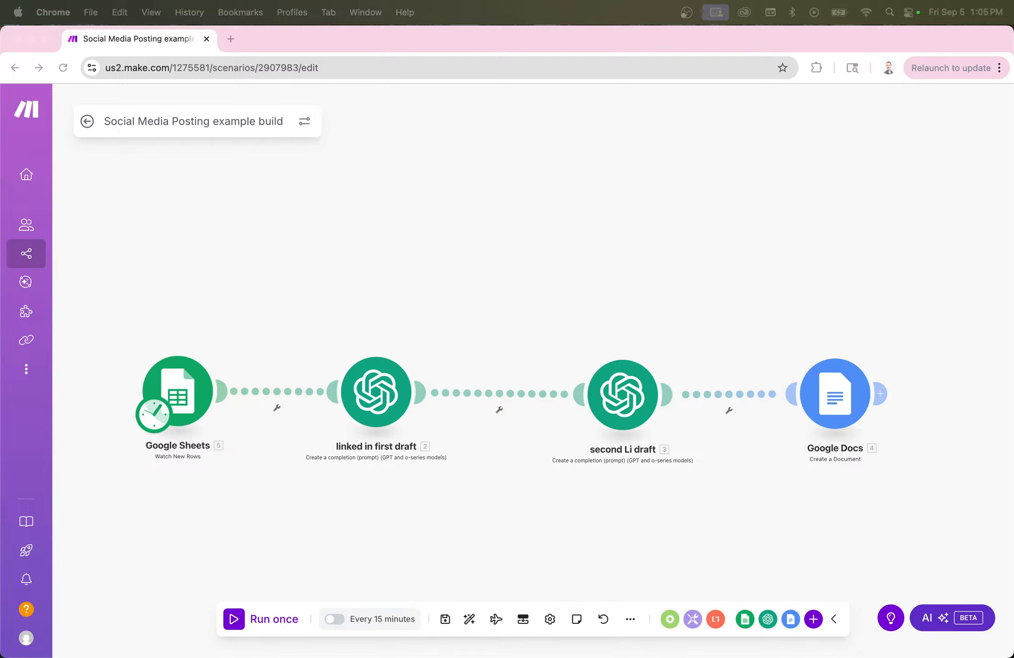
click(406, 306)
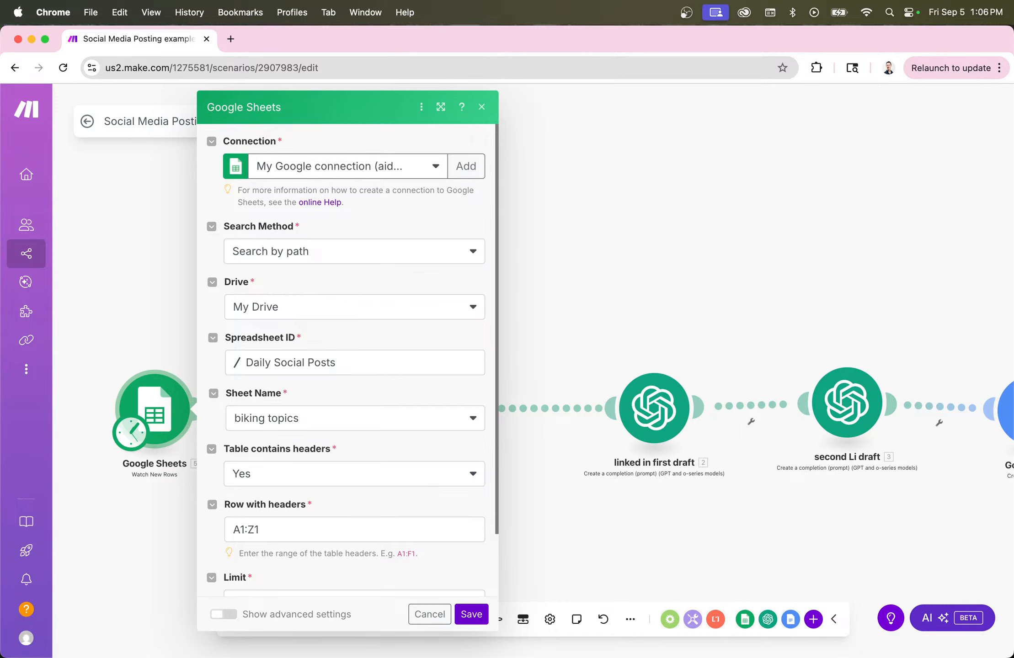
- Bring up the biking topics list in the Daily Social Posts spreadsheet, and move its window out of the way
key(super+grave)
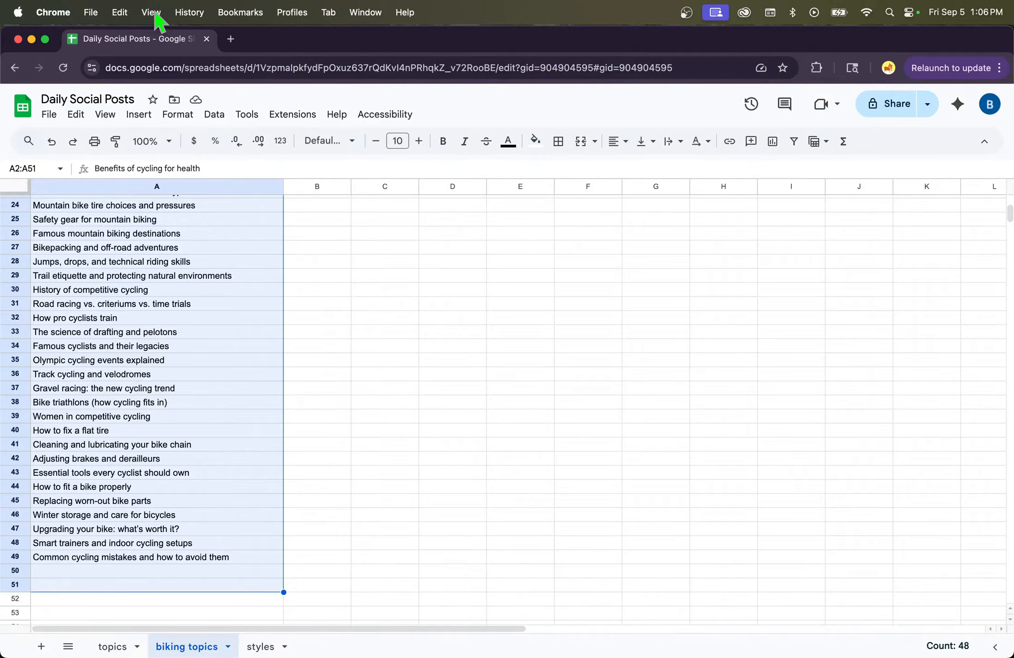
drag(254, 40, 1013, 161)
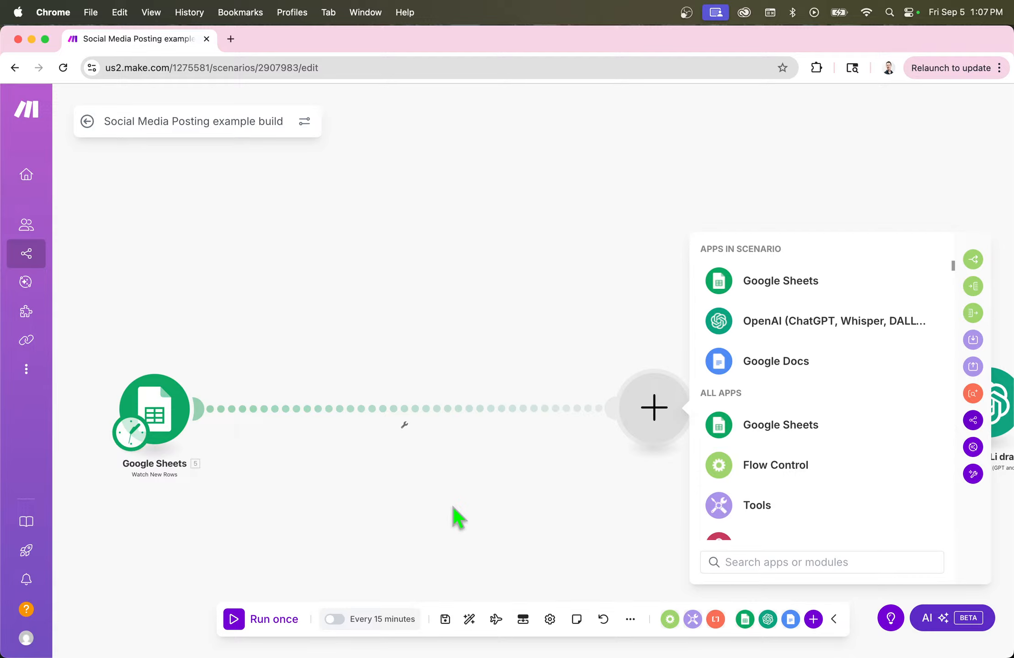
- Insert a Router after the Google Sheets module and add an OpenAI "Create a completion (prompt)" module on its second route
text(r)
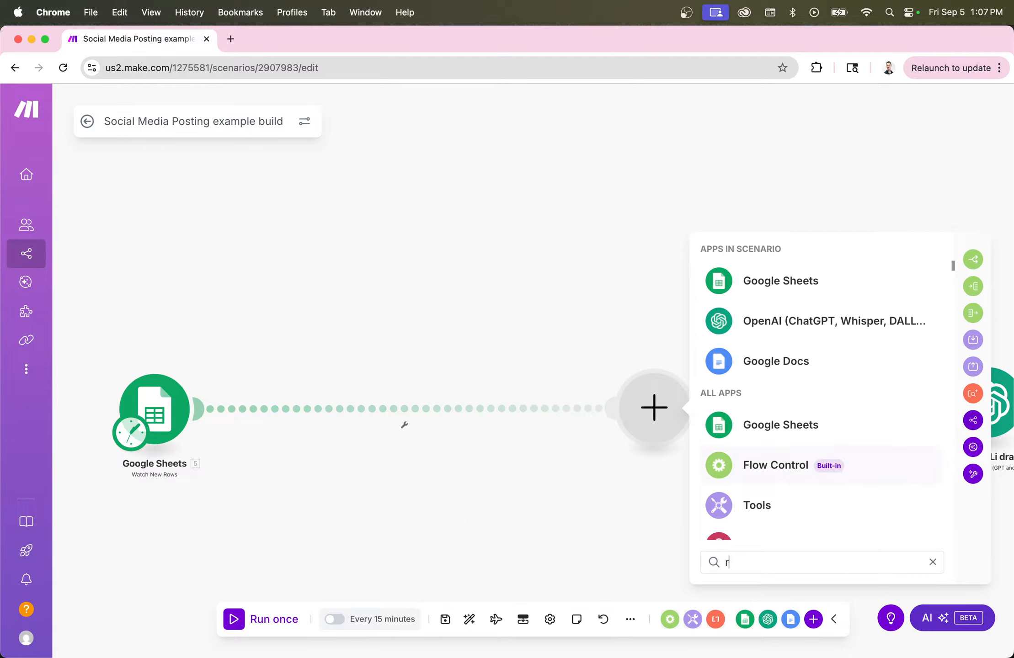
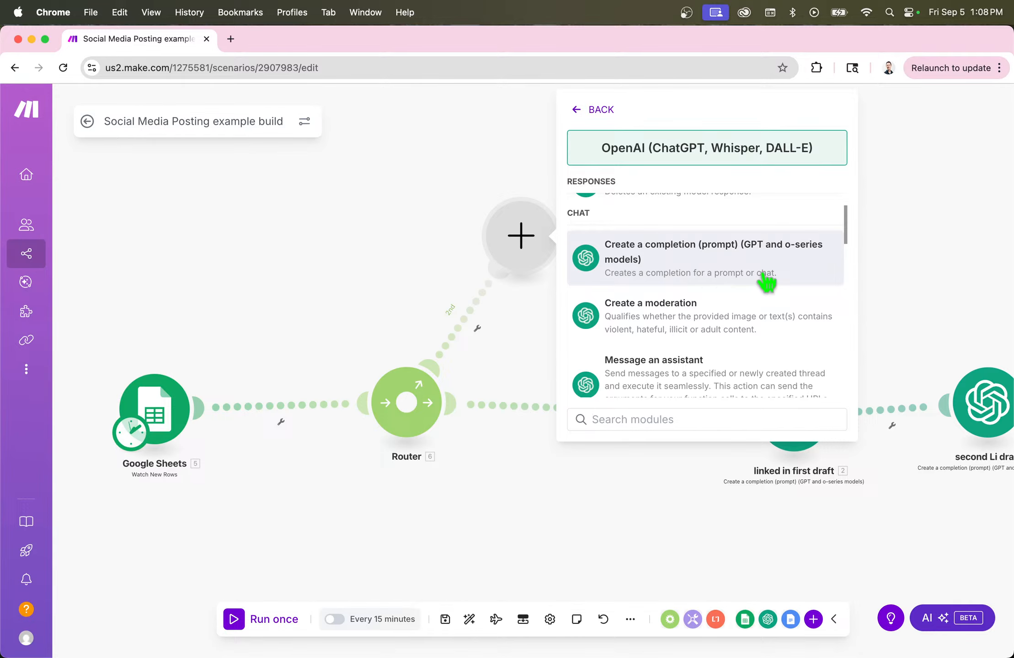
click(710, 260)
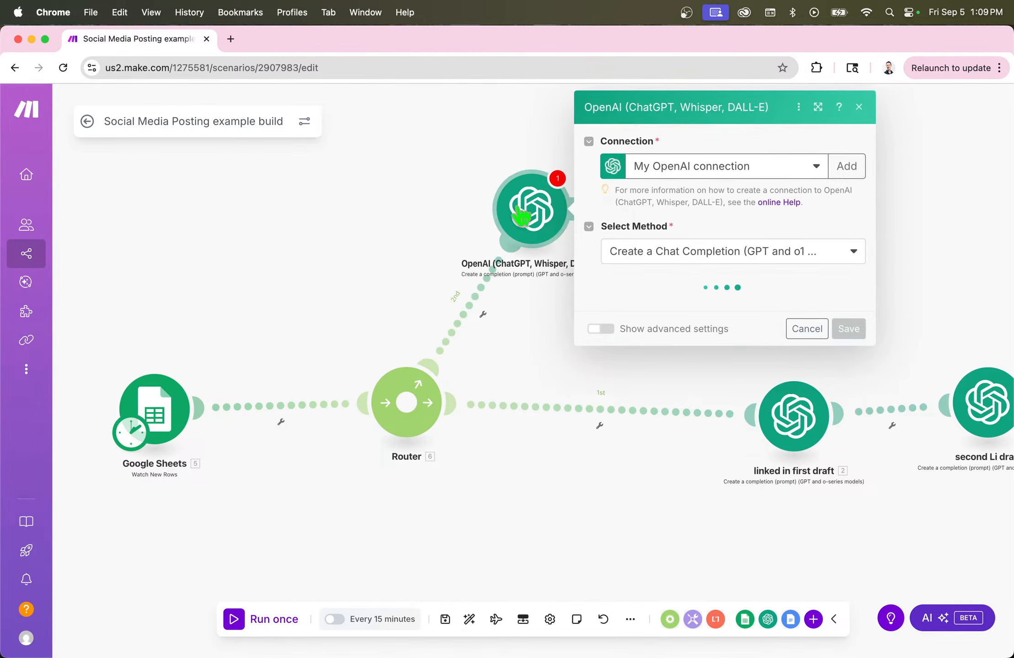
drag(124, 69, 170, 71)
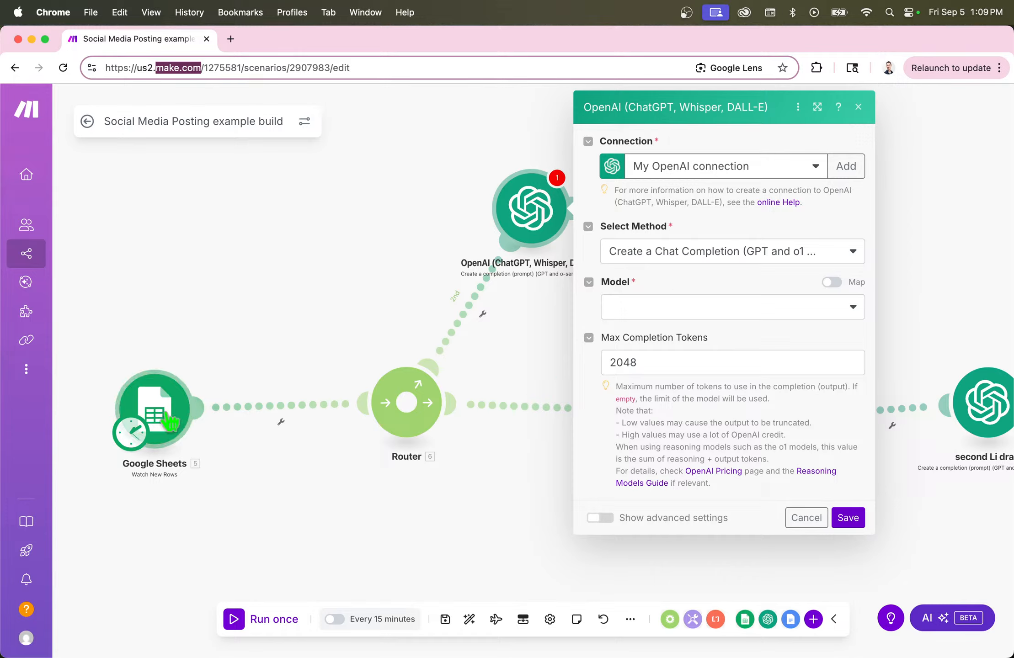
click(706, 309)
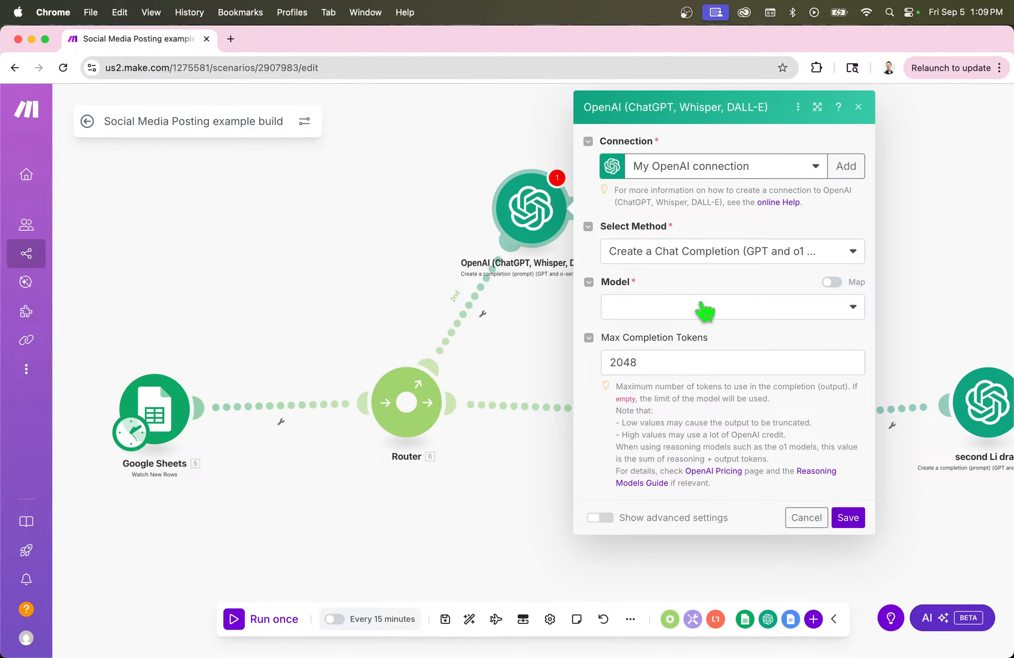
- Rename the new OpenAI module on the router's second route to "IG poSt"
mouse_move(526, 209)
mouse_down()
mouse_move(514, 182)
mouse_move(520, 196)
mouse_up()
right_click(521, 195)
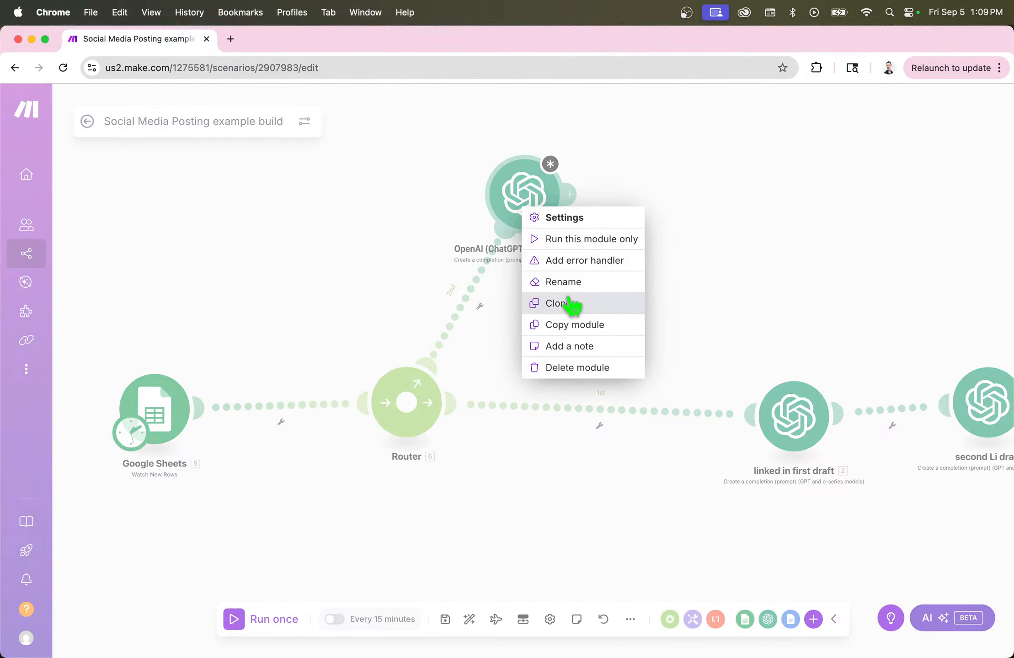
click(566, 284)
text(IG )
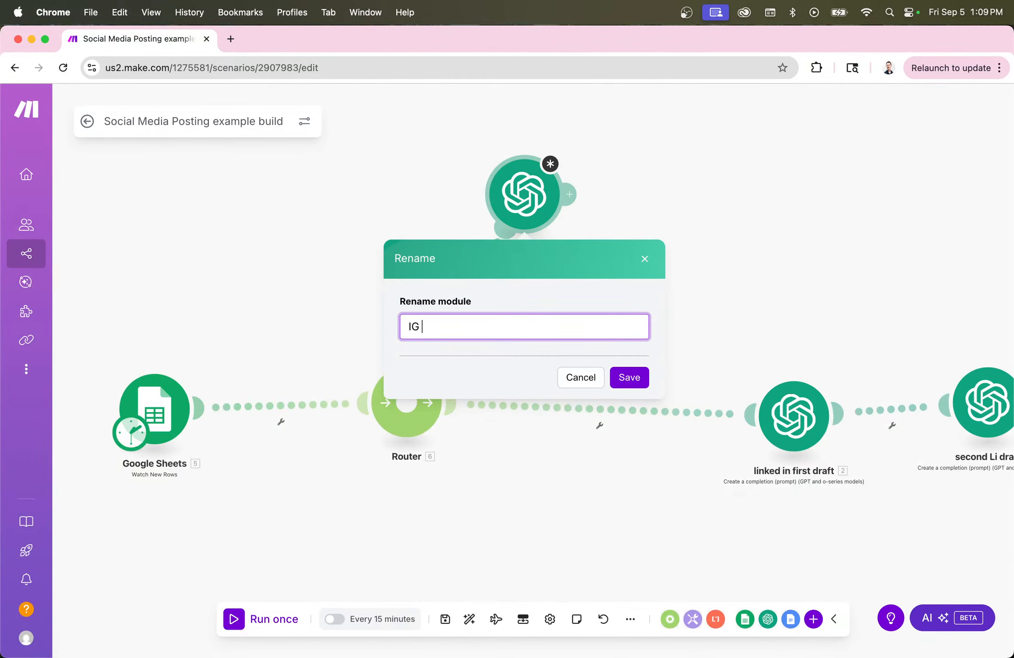
text(poSt)
click(631, 383)
- Set the IG poSt module's model to gpt-5-chat-latest (system)
click(520, 262)
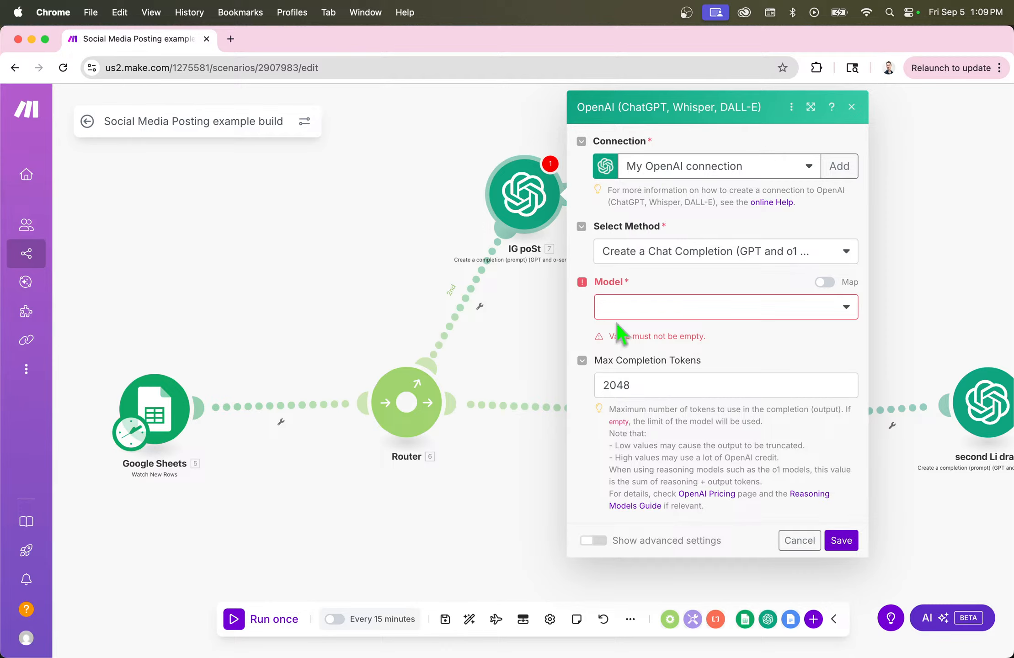
click(663, 309)
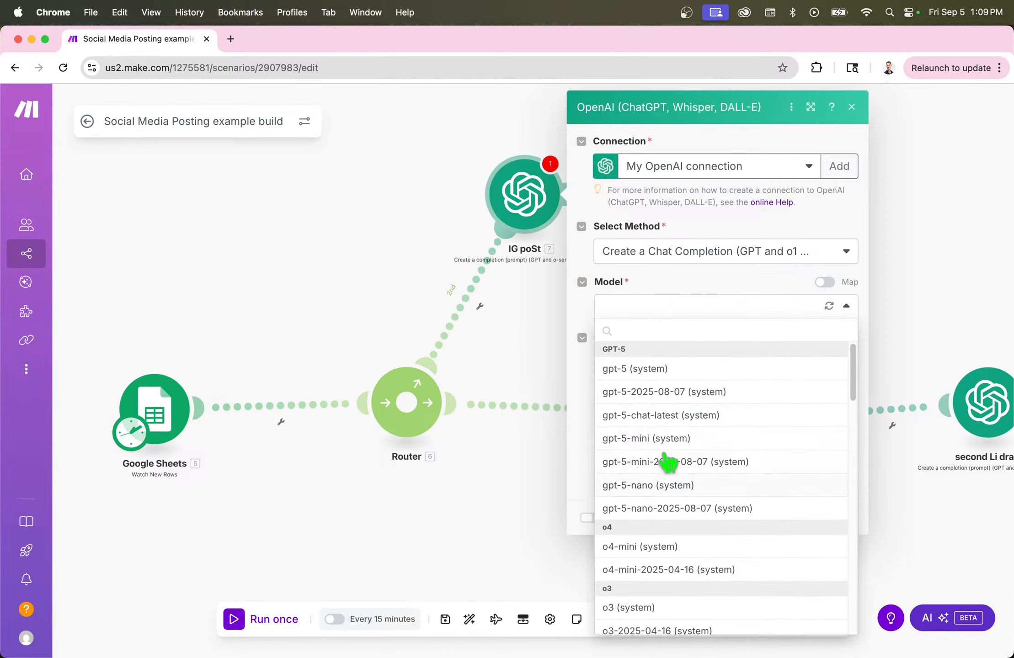
click(658, 416)
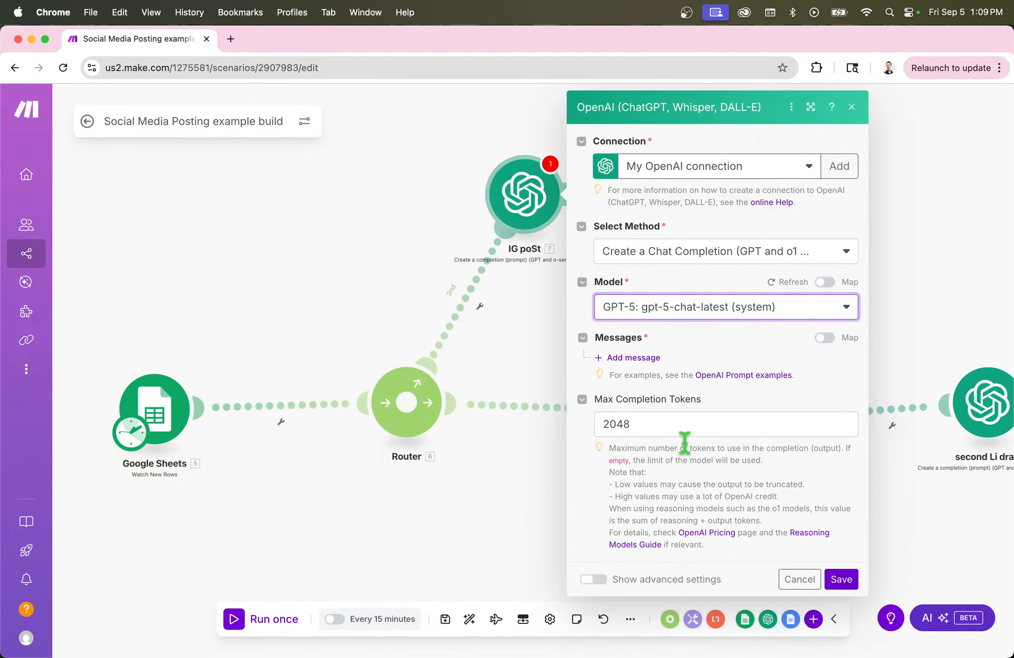
- Set the IG poSt module's Max Completion Tokens to 300
click(649, 423)
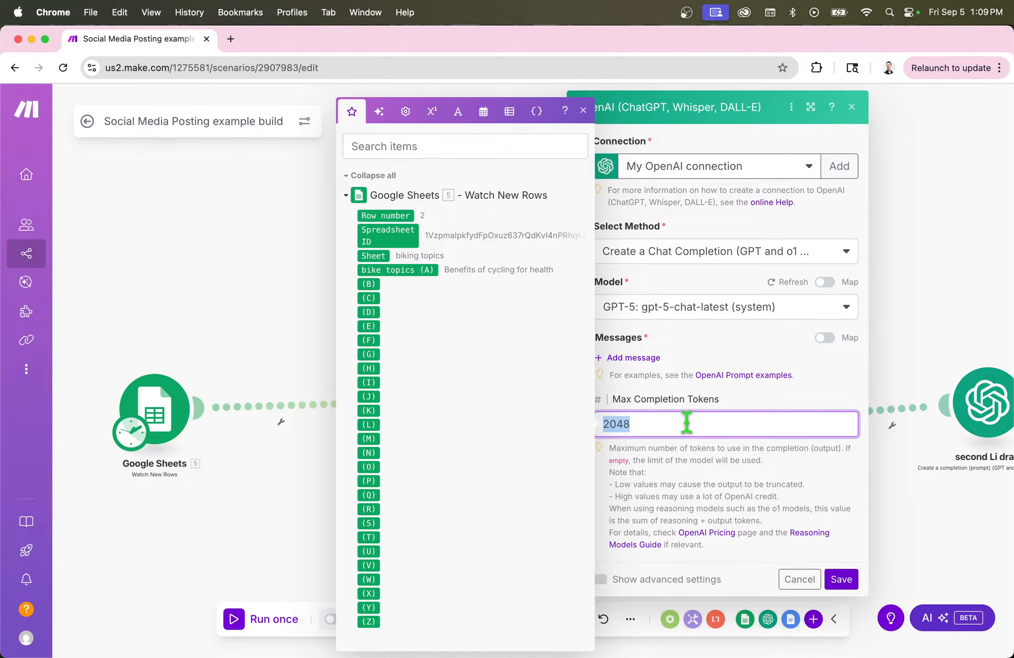
key(Right)
key(Escape)
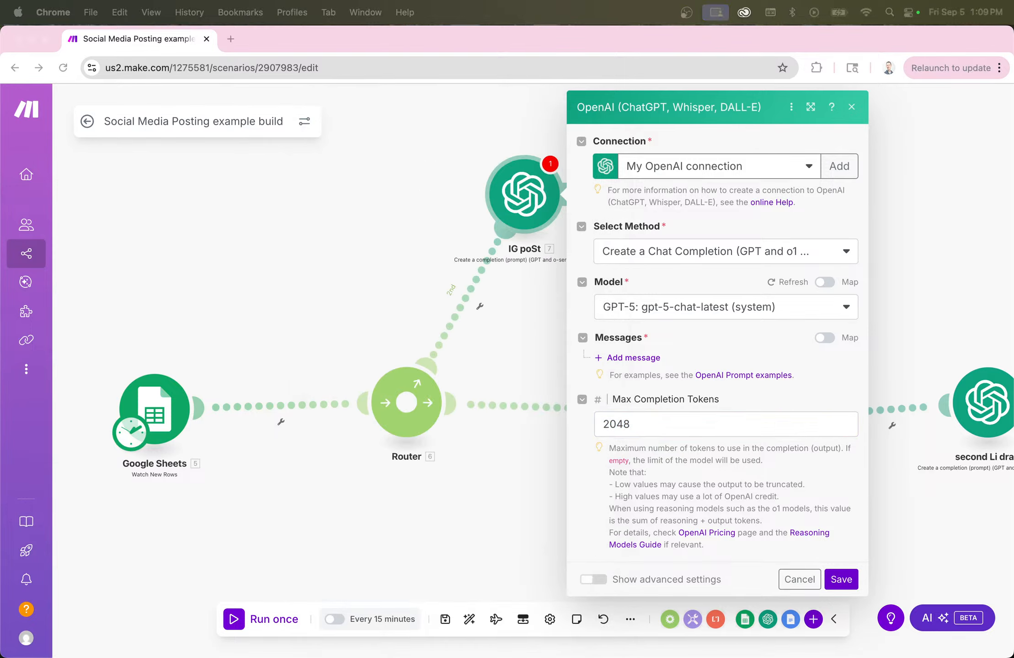
click(635, 422)
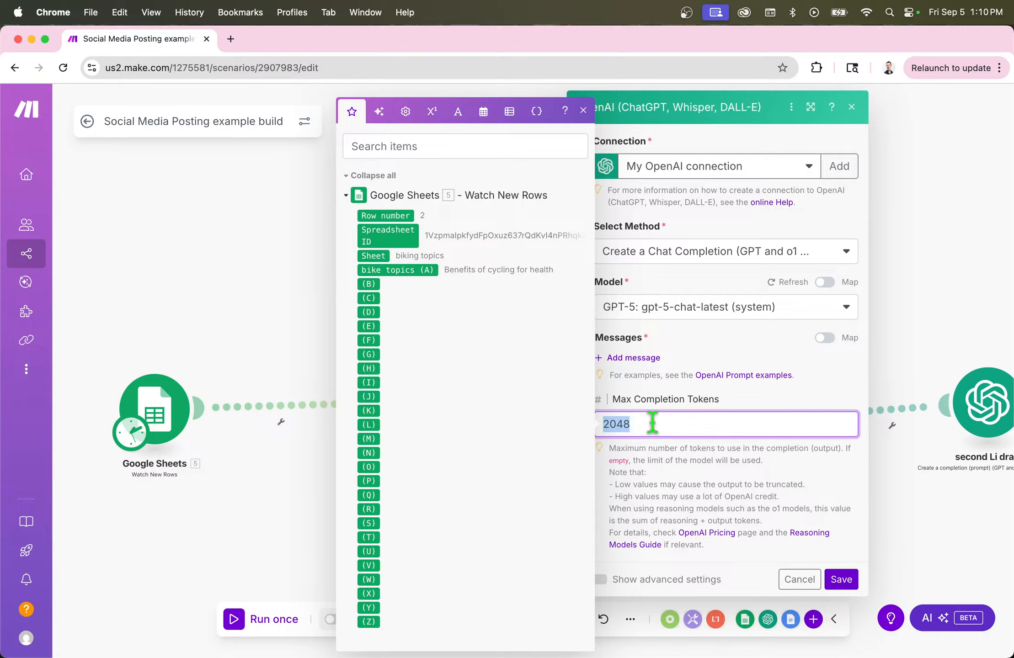
text(300)
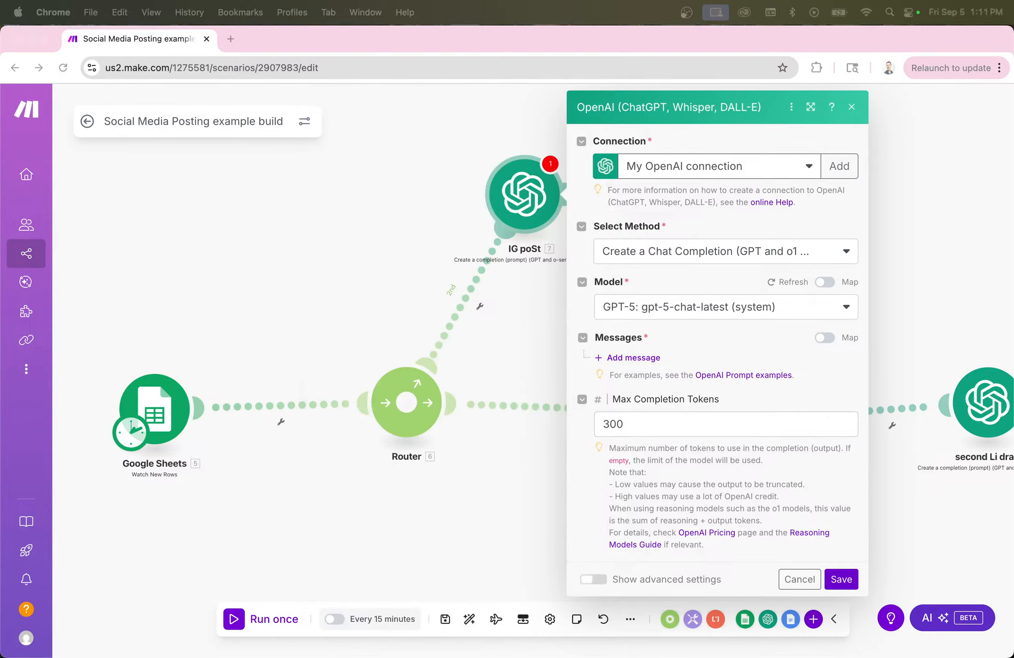
- Add a message with the User role and paste the copied Instagram caption prompt as its text content
click(639, 368)
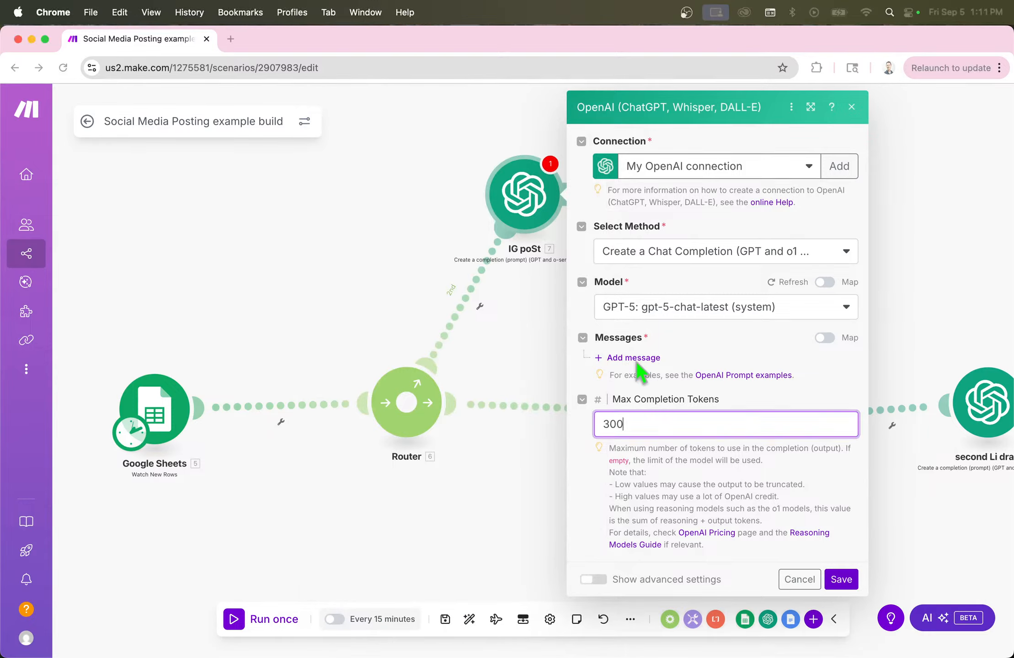
click(637, 361)
click(663, 398)
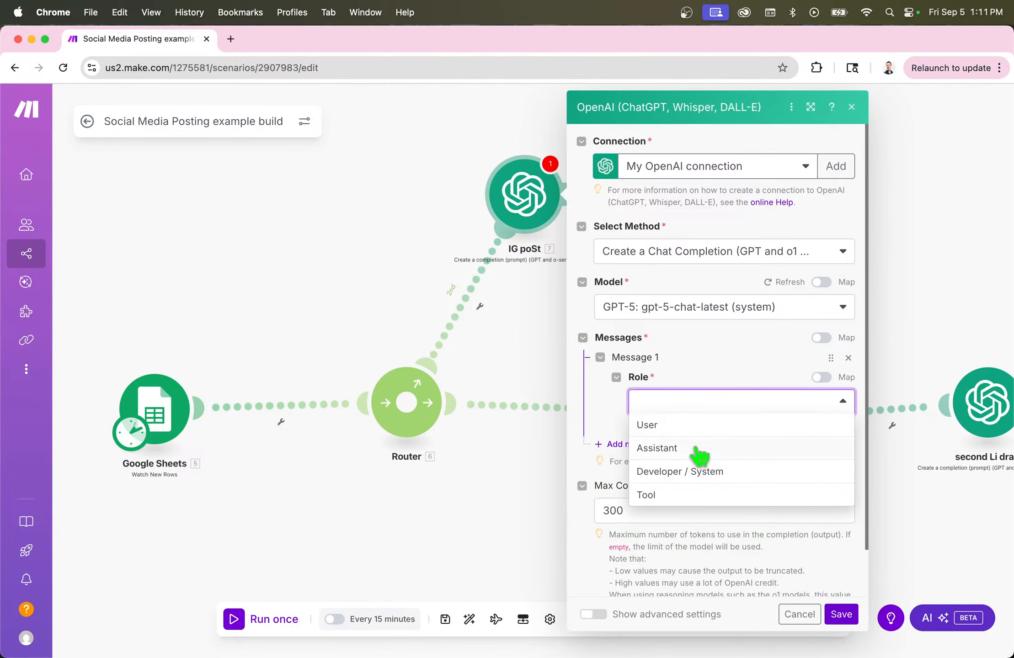
click(684, 426)
scroll(684, 390, down, 2)
click(679, 328)
key(super+v)
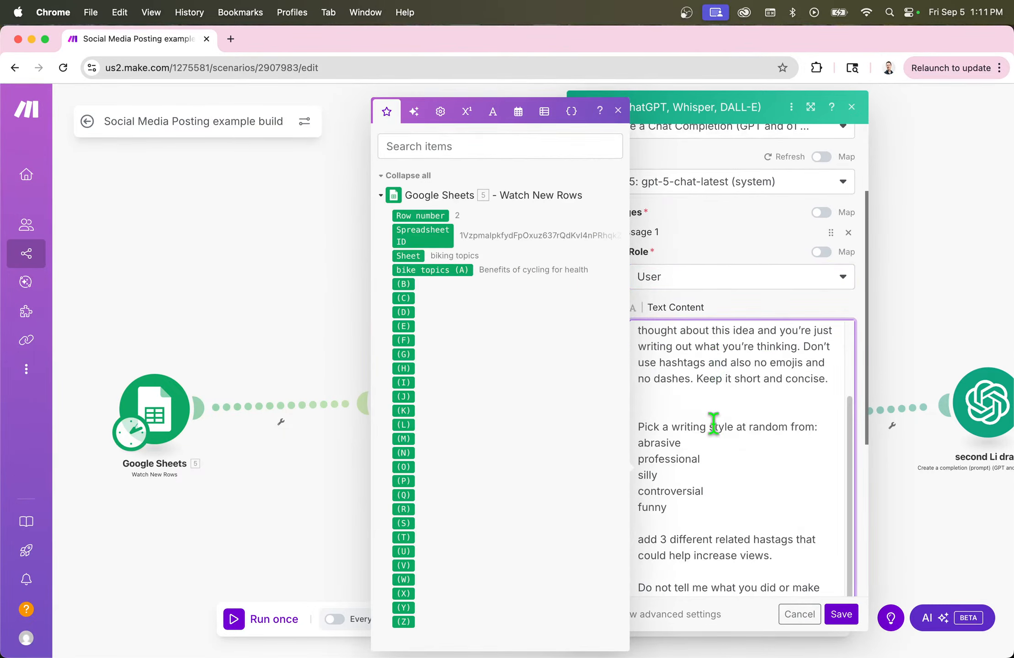
- Delete the old mapped value below "Randomly pick a topic from:" in the caption prompt
scroll(719, 415, up, 2)
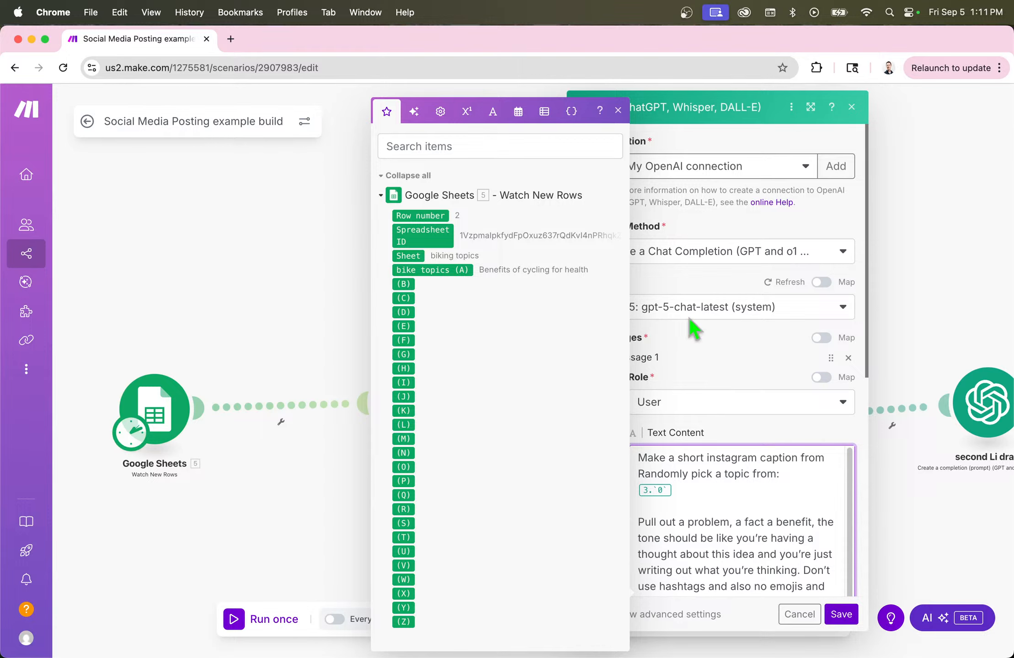
scroll(676, 274, down, 3)
drag(638, 272, 787, 297)
key(BackSpace)
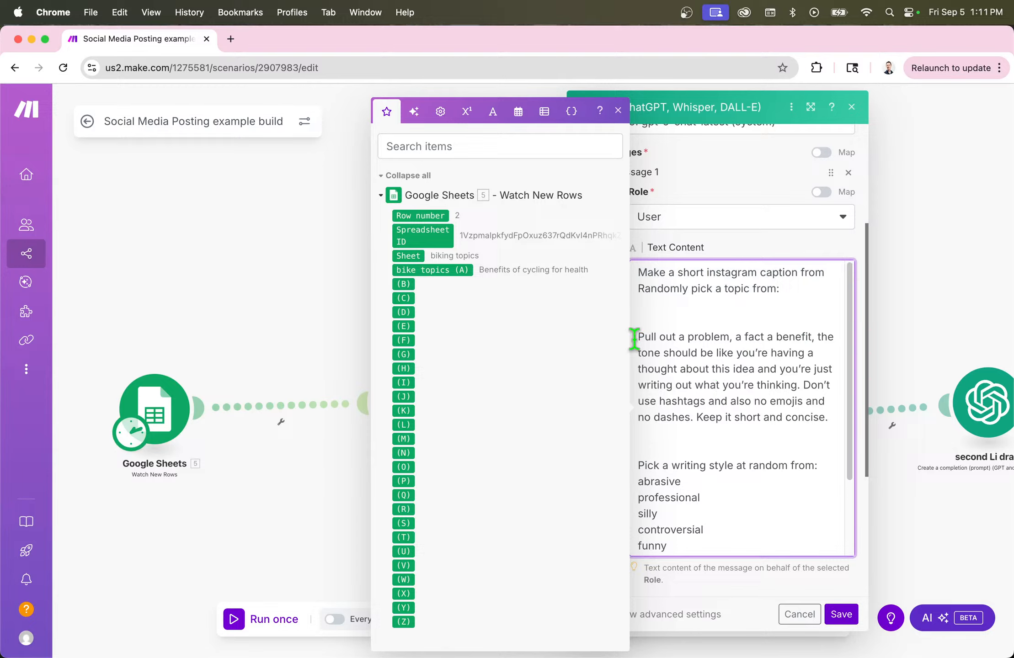
- Review the caption prompt's instructions on tone, hashtags and random writing styles
drag(634, 338, 828, 434)
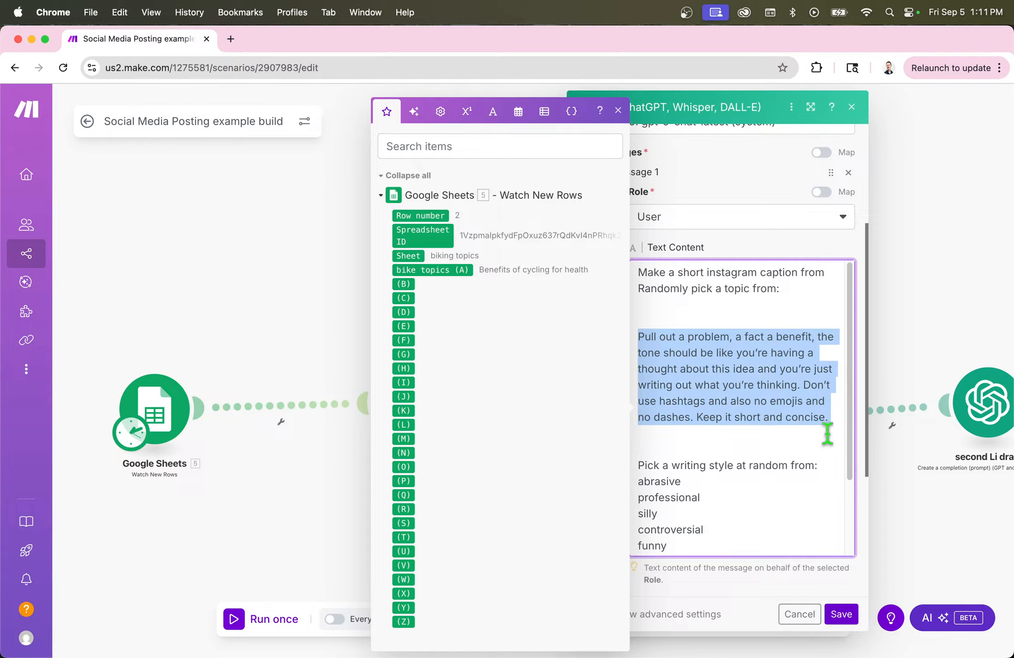
scroll(745, 357, down, 1)
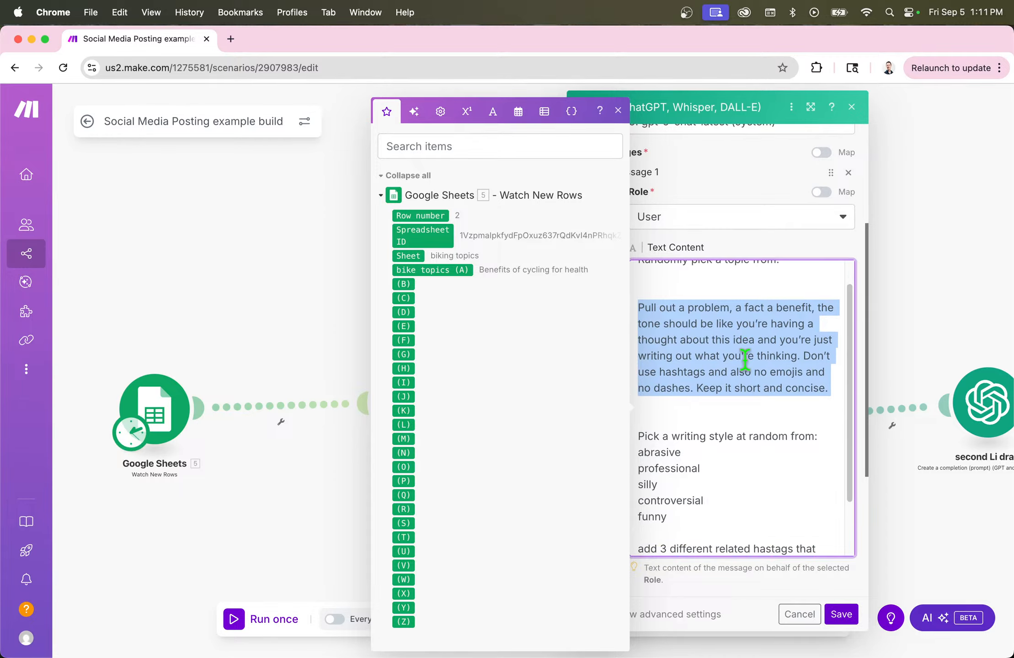
scroll(736, 355, down, 2)
drag(672, 286, 734, 402)
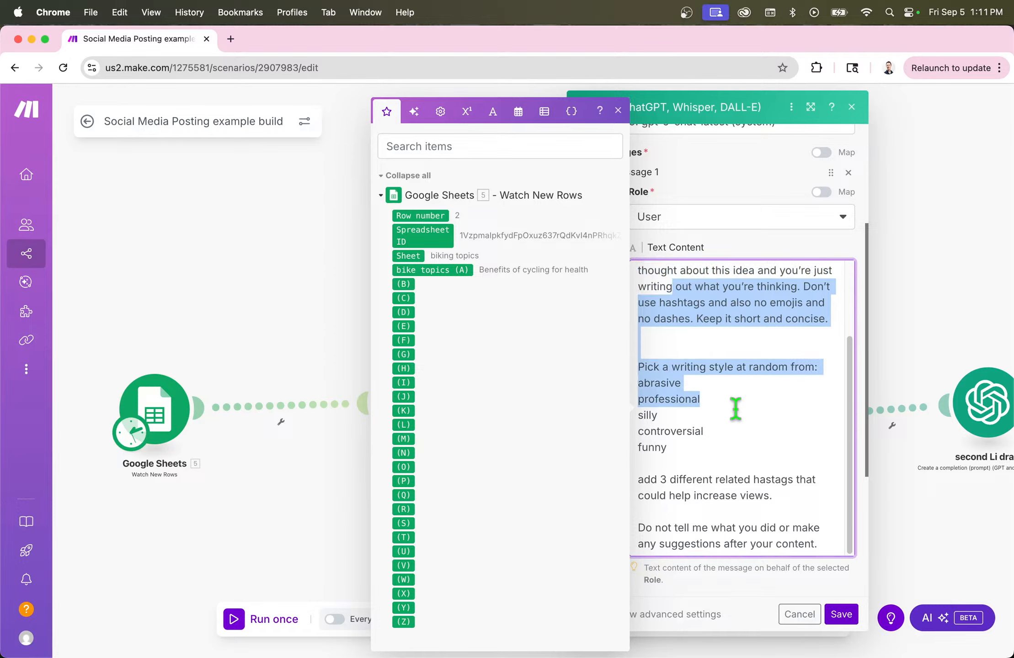
scroll(734, 407, down, 1)
click(677, 294)
drag(648, 282, 720, 284)
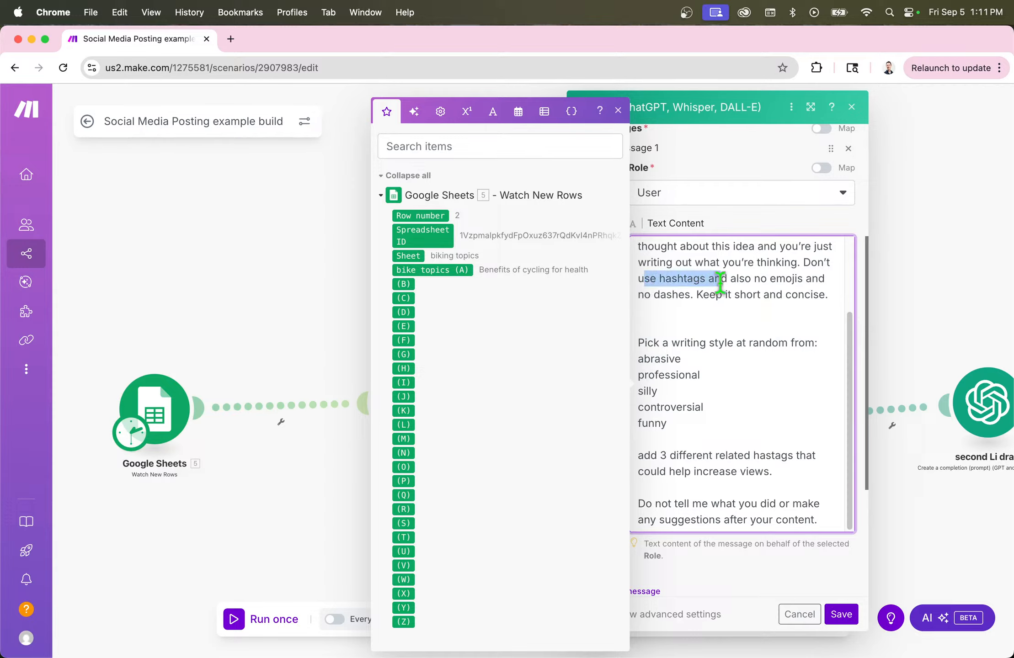
click(706, 322)
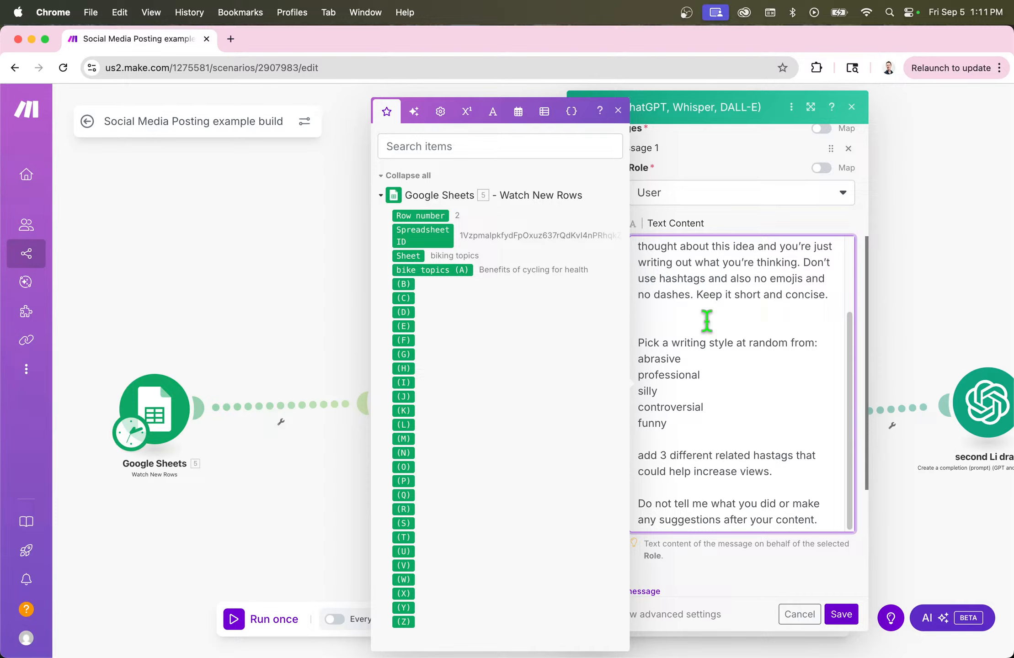
text(## you suck at w)
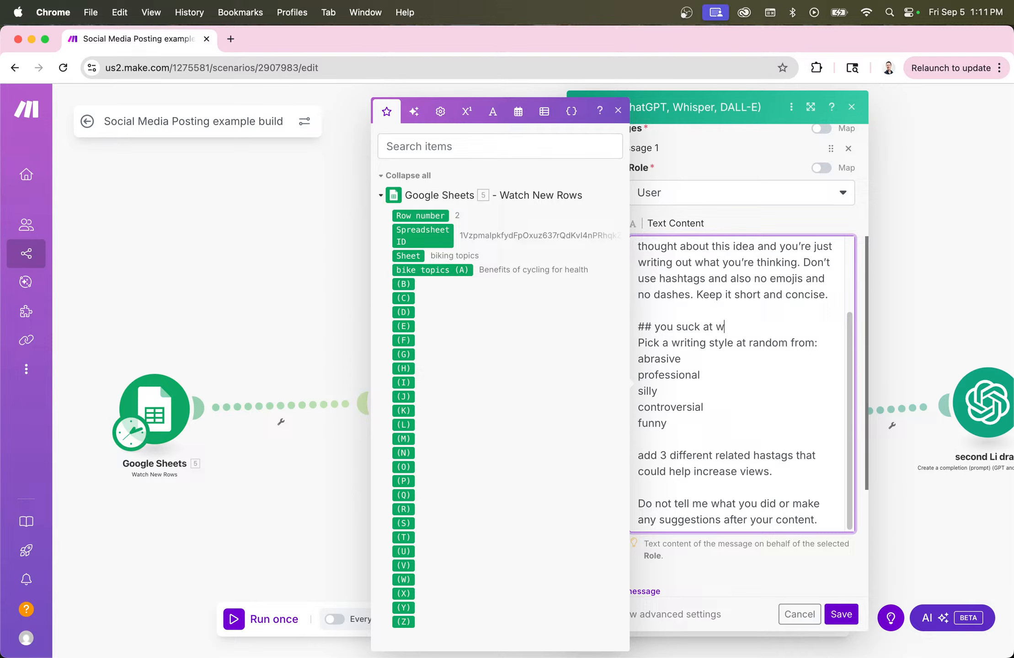
text(riting heres why)
key(Return)
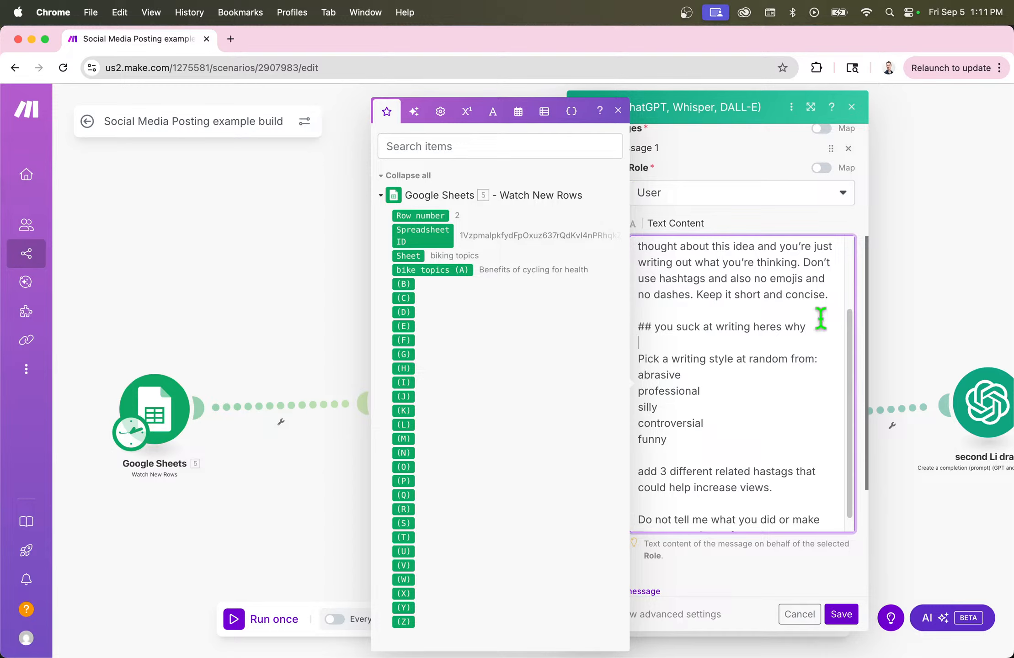
text(##)
drag(823, 327, 632, 325)
key(BackSpace)
key(BackSpace)
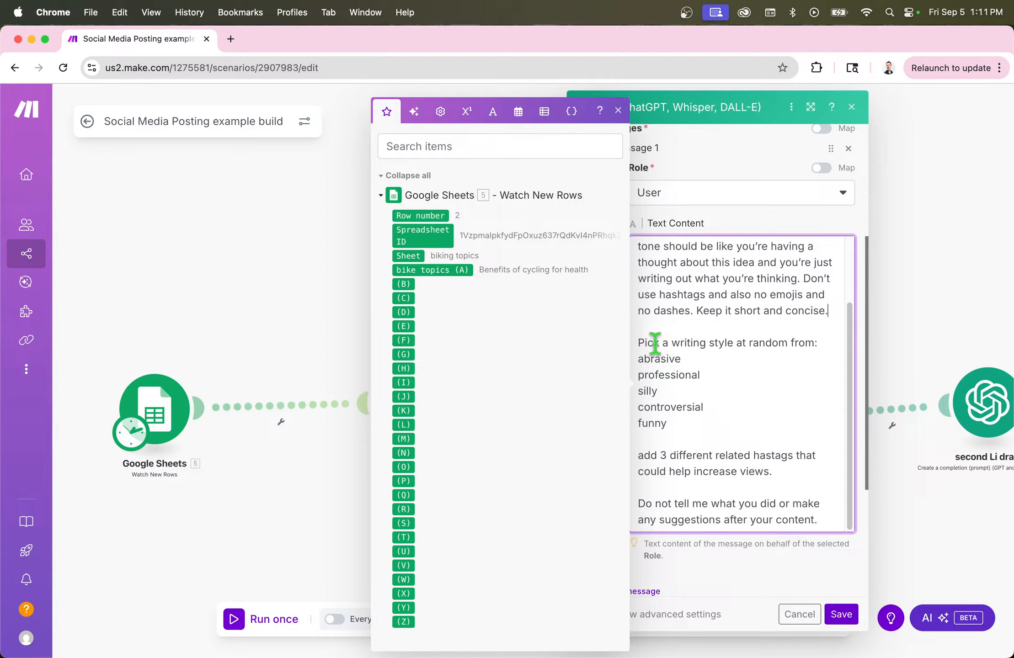
- Remove "professional" from the prompt's list of random writing styles
triple_click(639, 344)
double_click(656, 375)
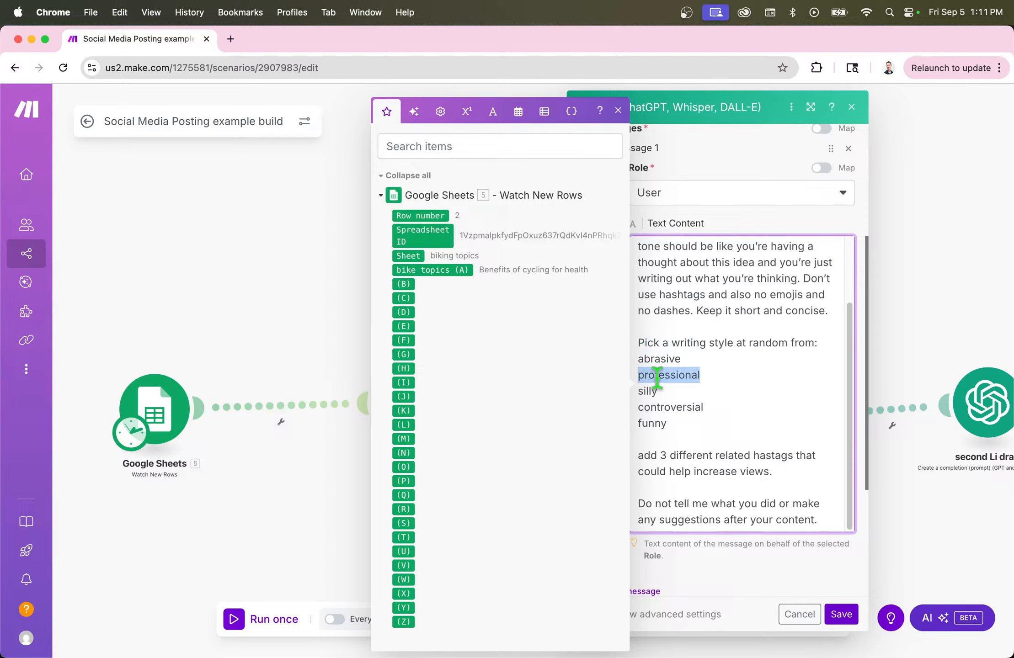
key(BackSpace)
key(BackSpace)
drag(654, 358, 721, 441)
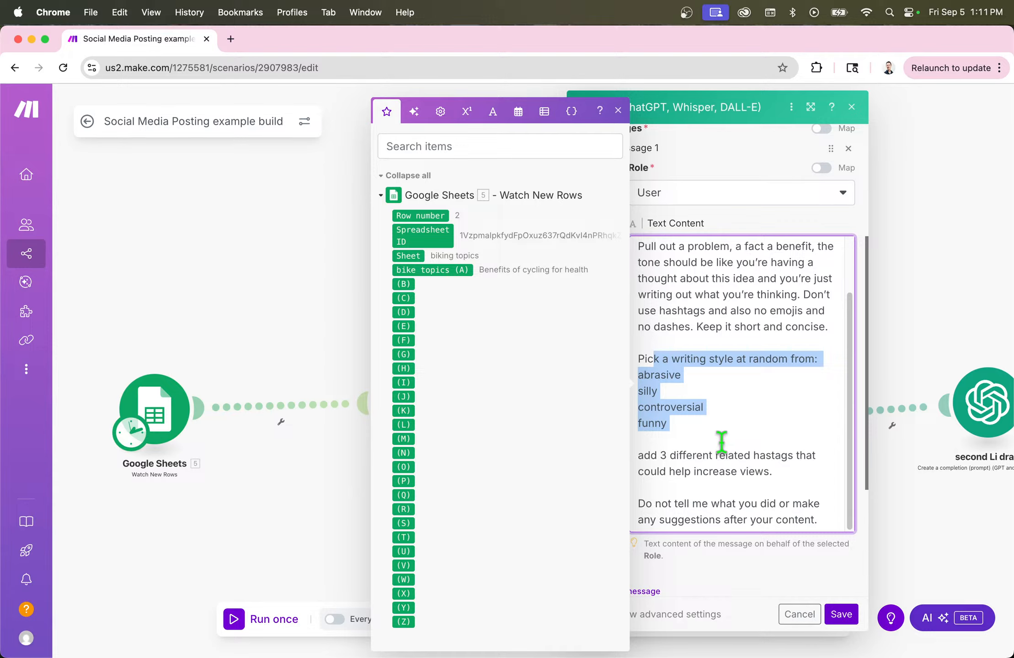
- Review the caption prompt's random writing styles, its request for 3 related hashtags and its closing instruction against suggestions
click(668, 380)
mouse_move(639, 358)
mouse_down()
mouse_move(670, 423)
mouse_move(643, 351)
mouse_move(650, 361)
mouse_up()
click(669, 425)
scroll(680, 425, down, 3)
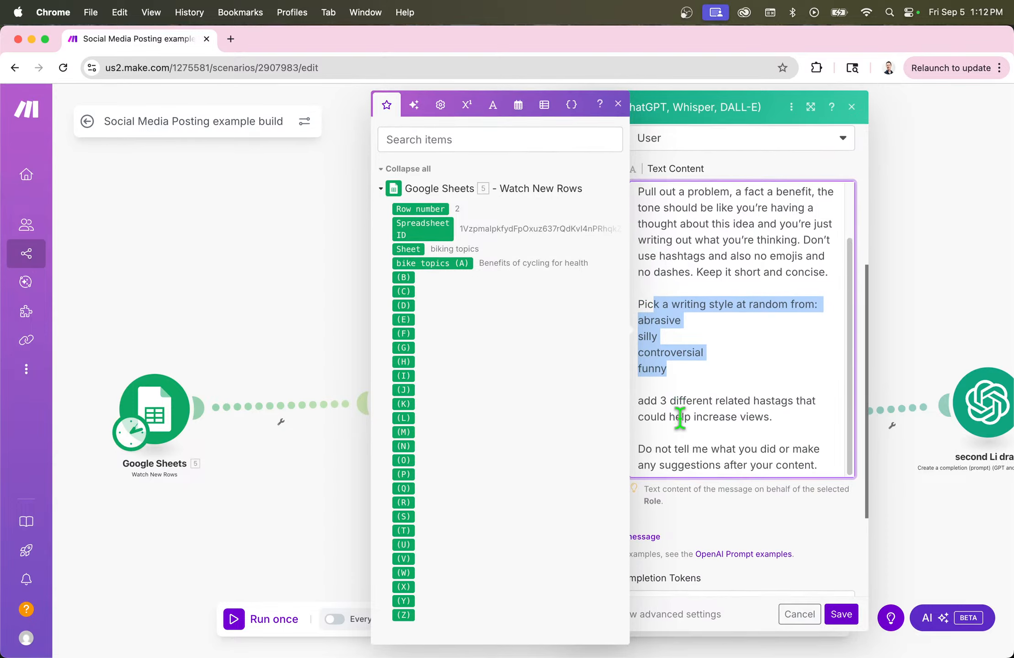
click(737, 408)
click(780, 407)
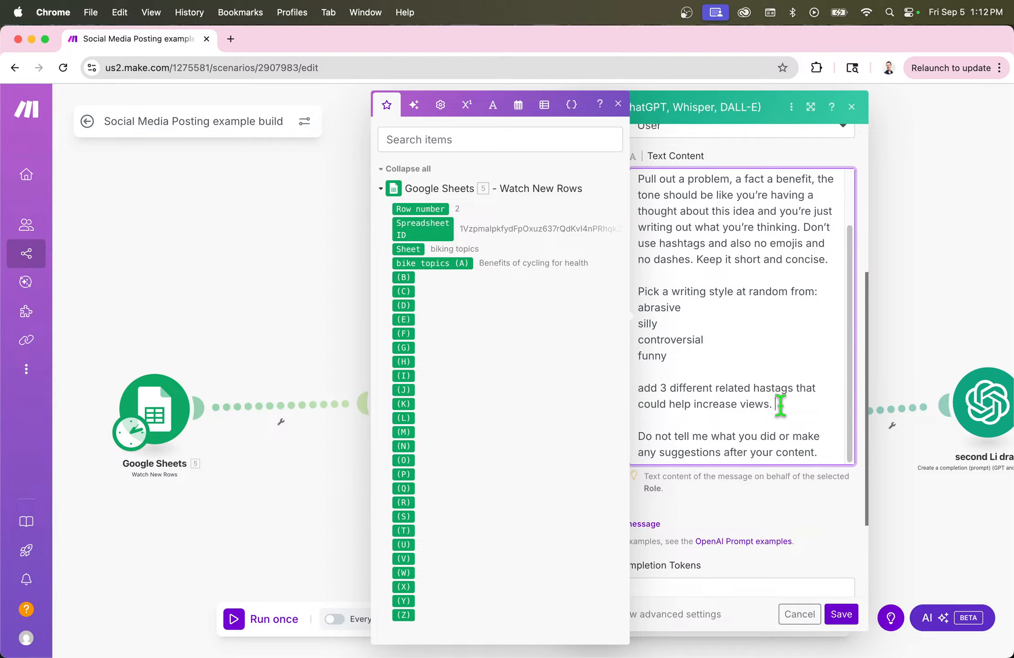
drag(780, 405, 643, 388)
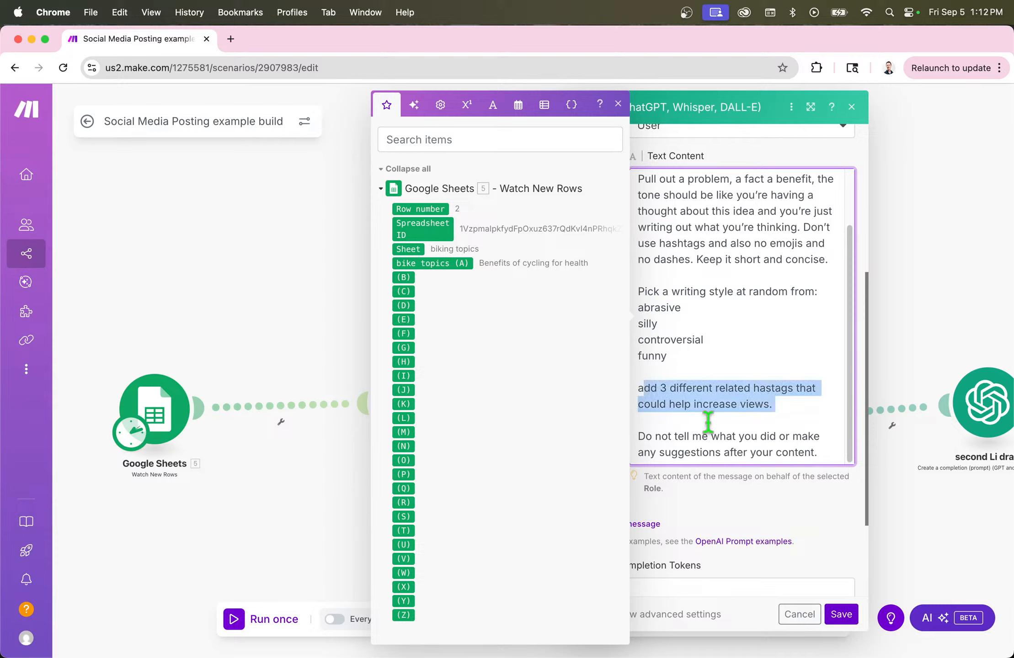
click(676, 418)
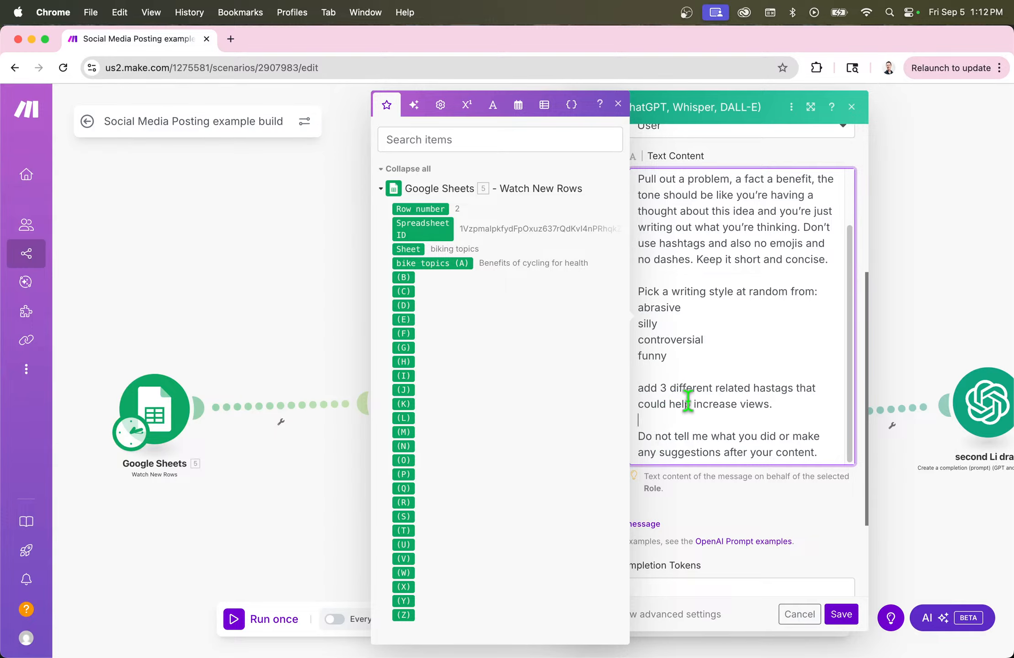
scroll(689, 399, down, 2)
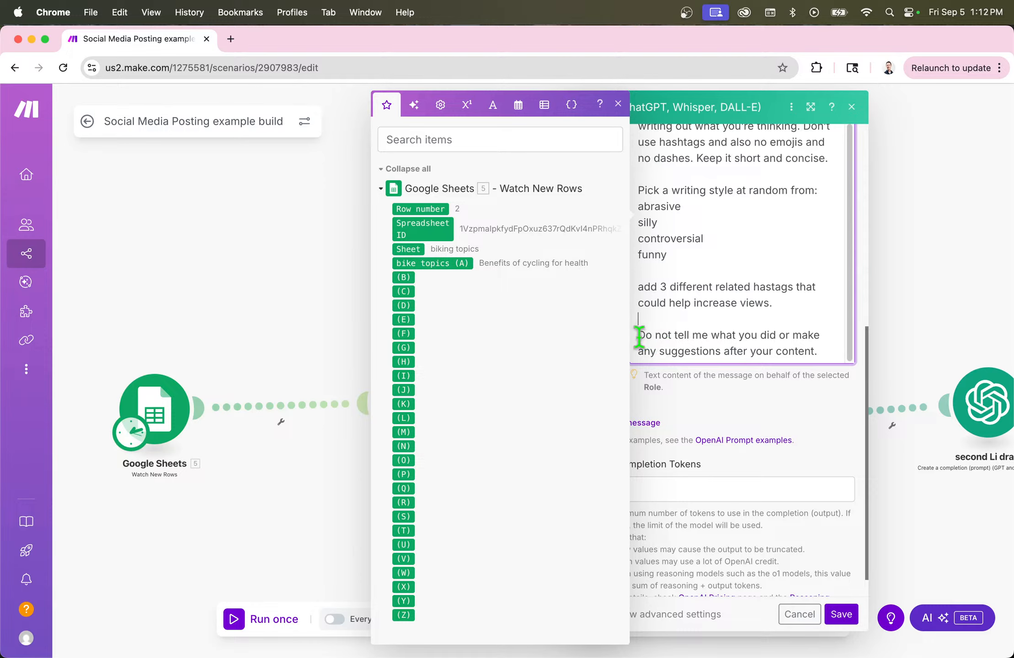
drag(637, 335, 828, 355)
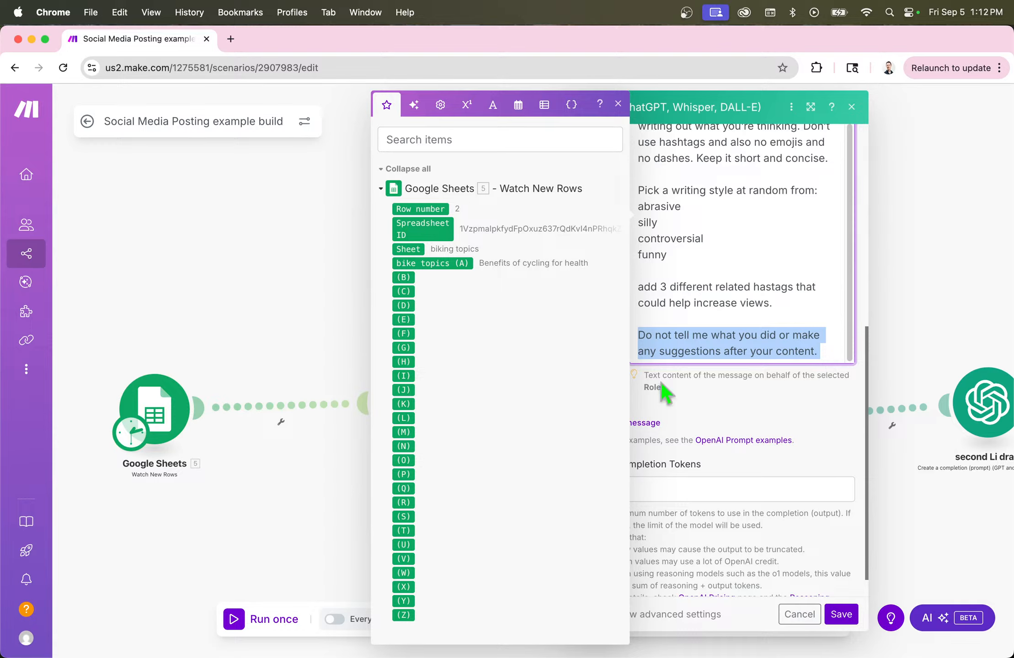
click(645, 339)
drag(639, 335, 832, 369)
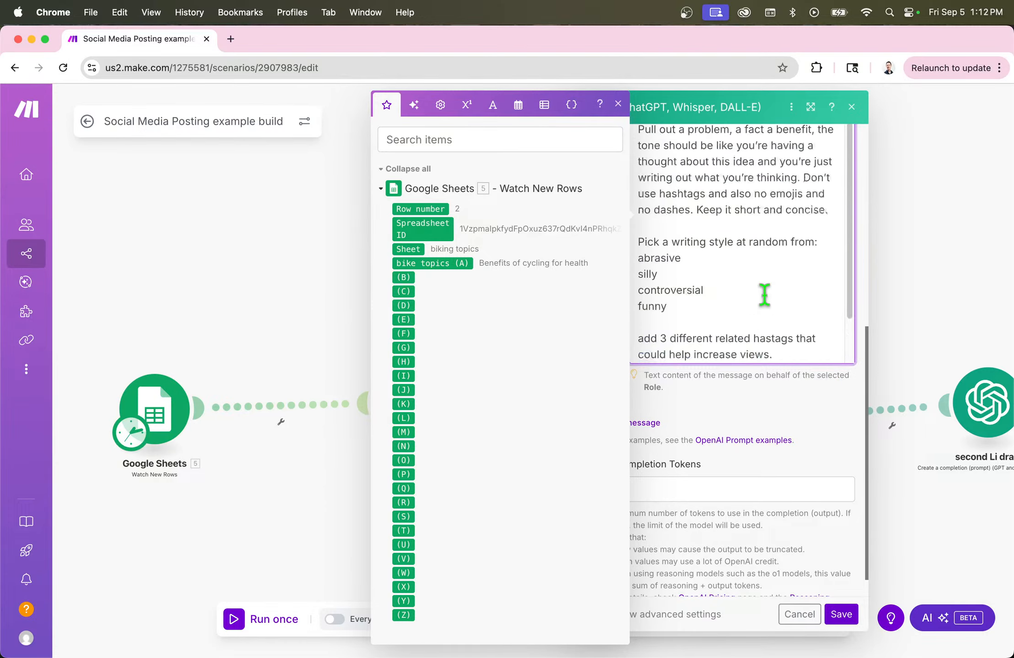
- Map the Google Sheets bike topics (A) value below "Randomly pick a topic from:" in the caption prompt
scroll(761, 295, up, 3)
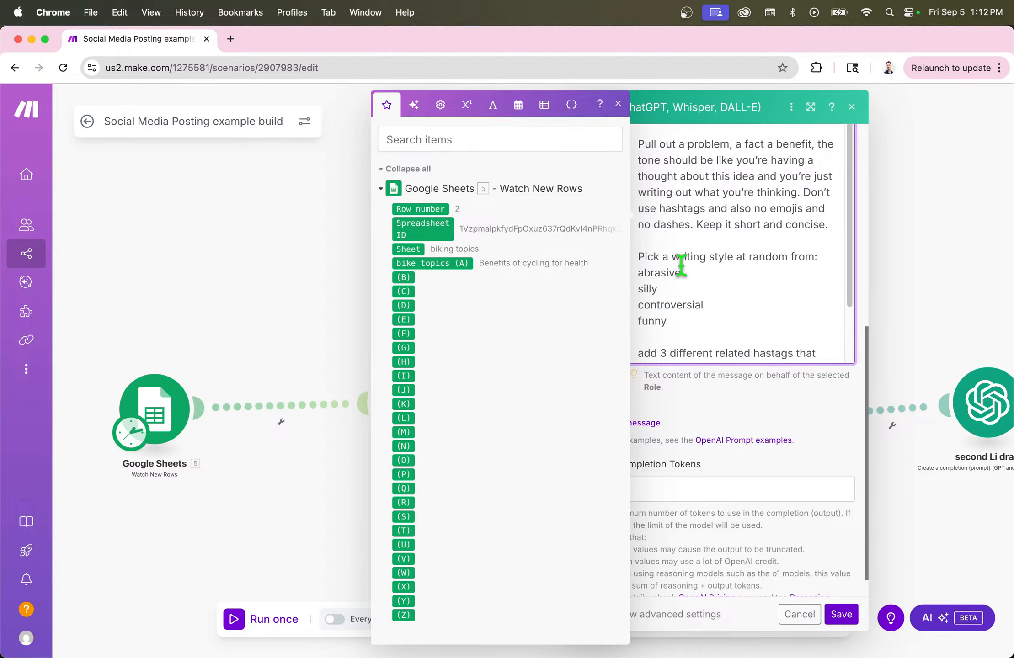
scroll(697, 237, up, 10)
scroll(715, 377, down, 3)
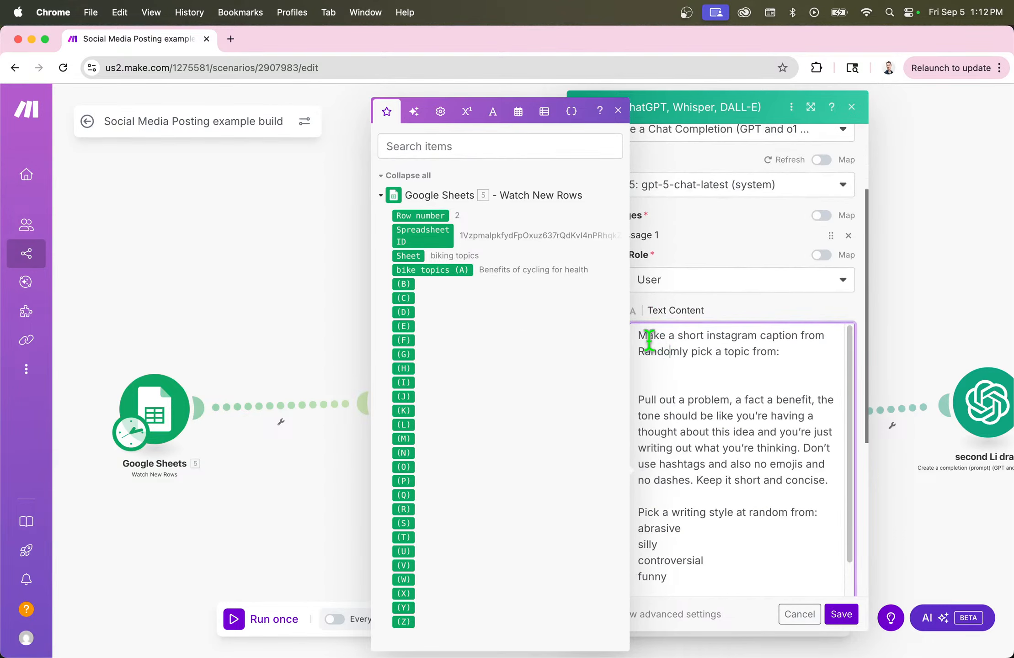
drag(647, 337, 817, 350)
click(810, 355)
drag(421, 270, 658, 414)
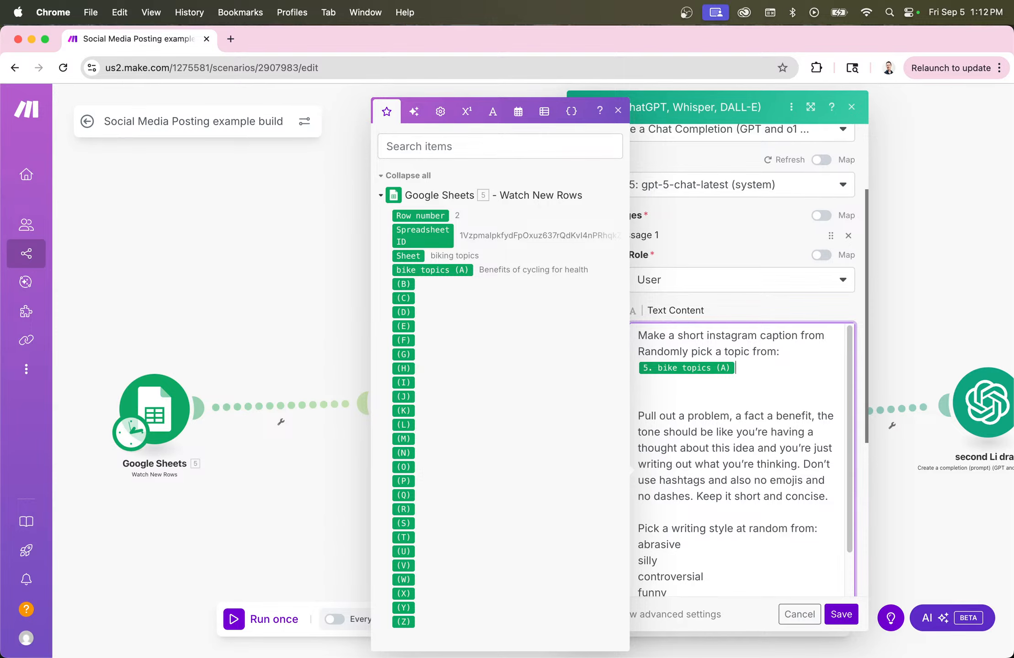
- Bring up the Daily Social Posts spreadsheet and look through the biking topics in column A, and return to the scenario
key(ctrl+Up)
key(ctrl+Up)
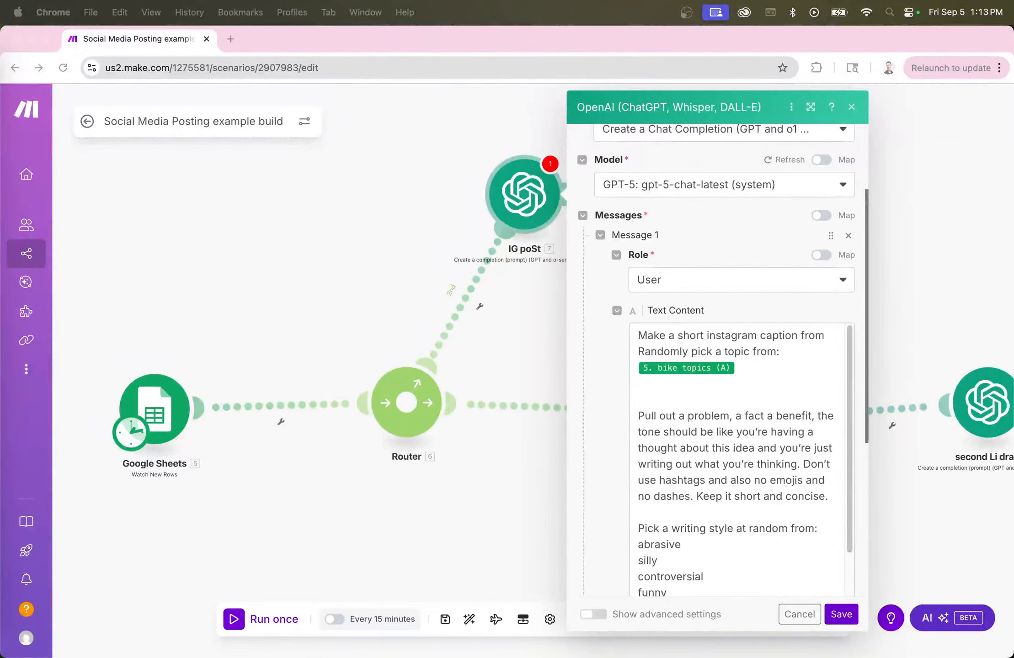
drag(0, 138, 610, 138)
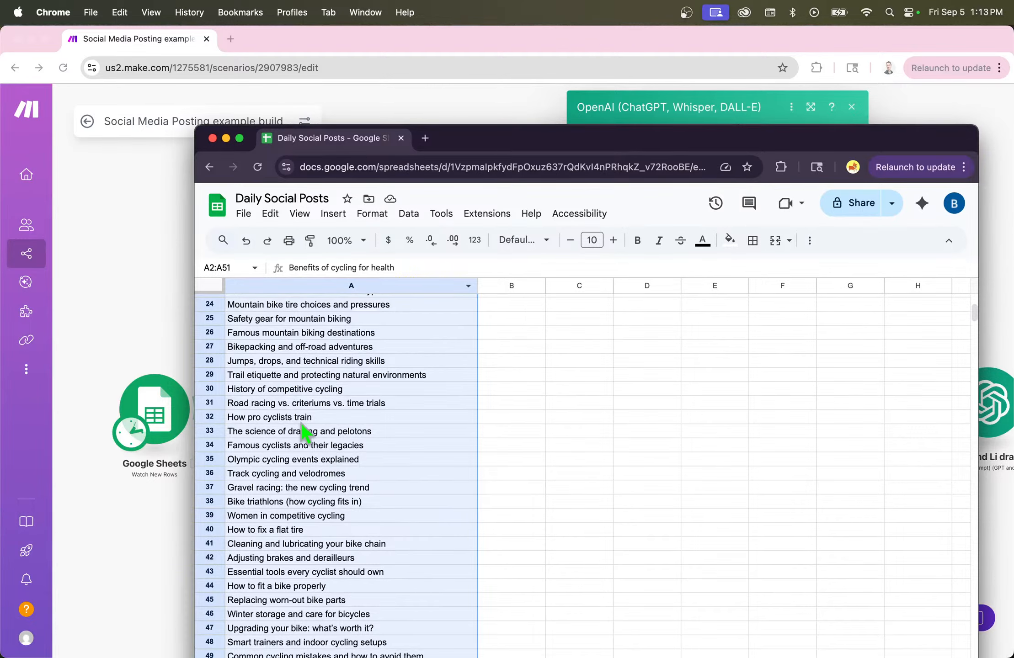
click(283, 417)
drag(260, 362, 265, 590)
drag(460, 132, 0, 133)
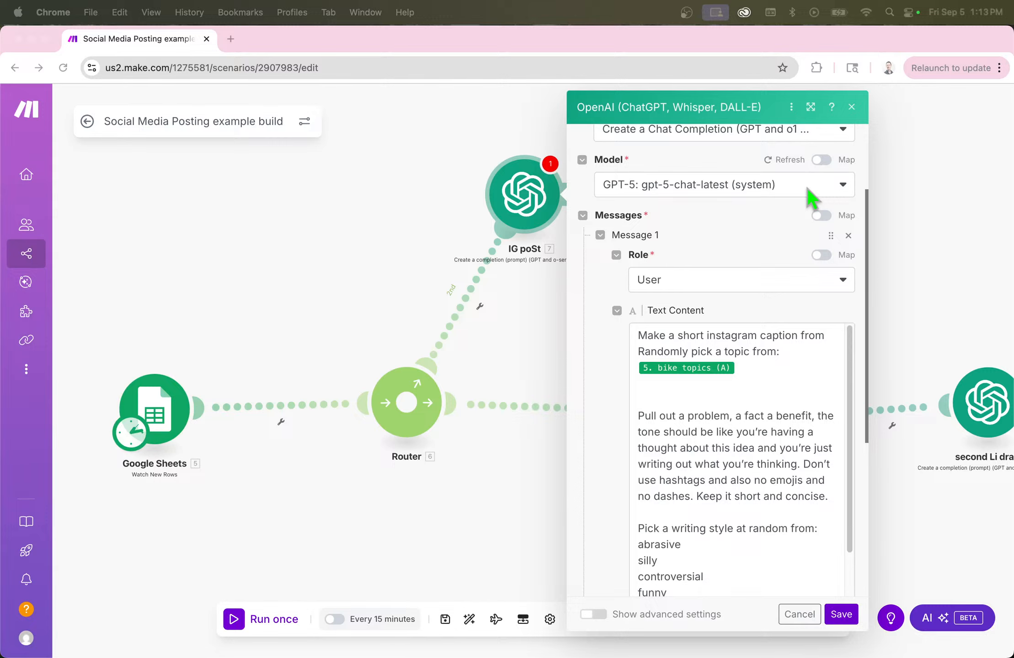
- Review the completed caption prompt, from its opening lines with the mapped topic down to the tone and writing style instructions
click(792, 377)
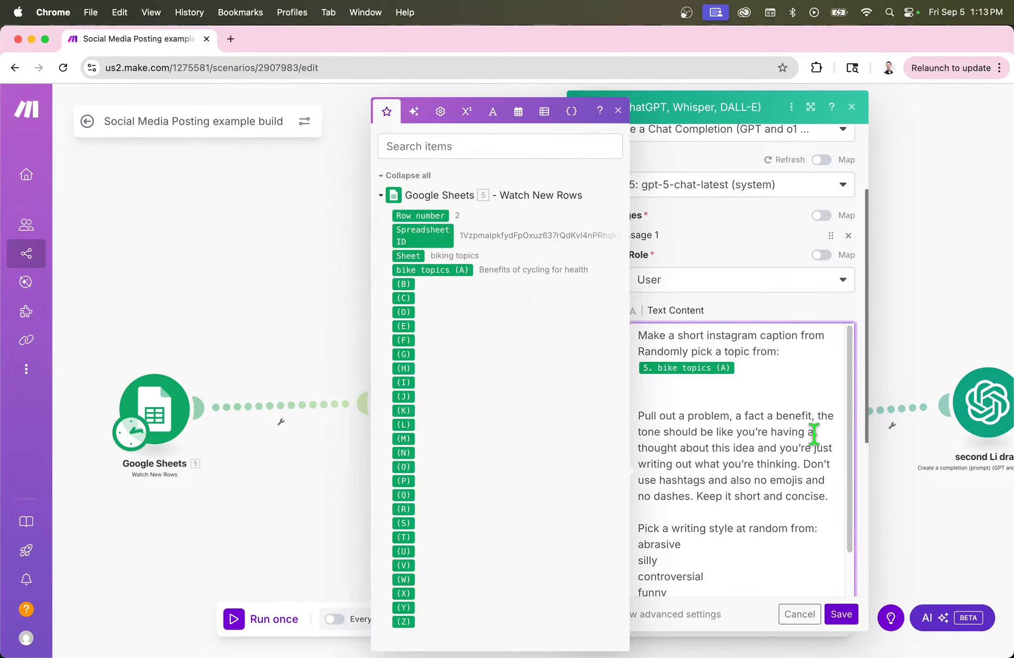
click(618, 111)
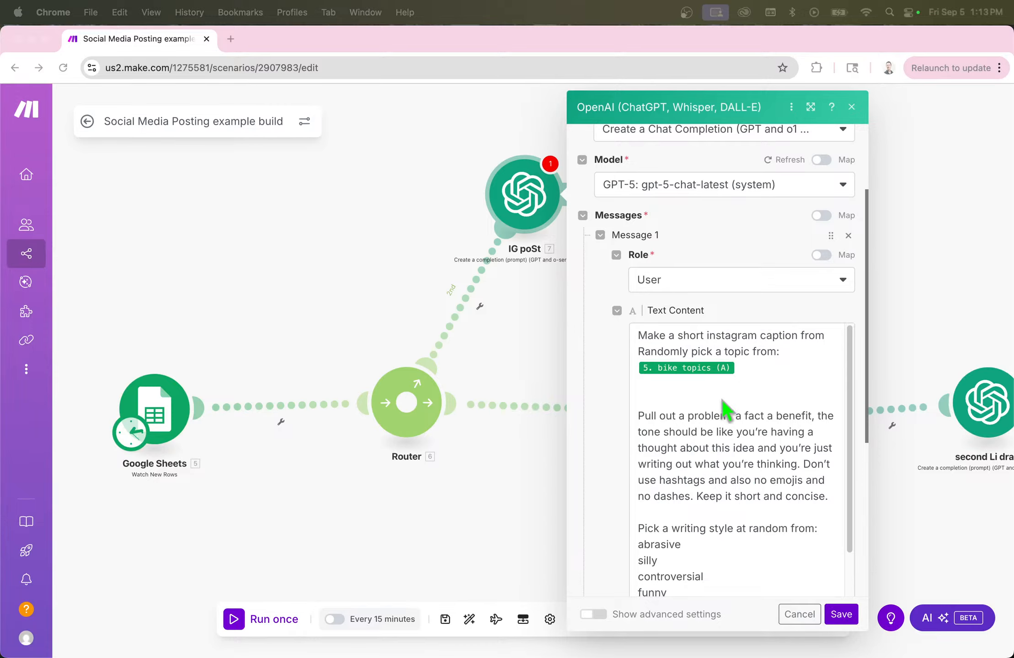
scroll(740, 414, down, 1)
scroll(740, 414, down, 1)
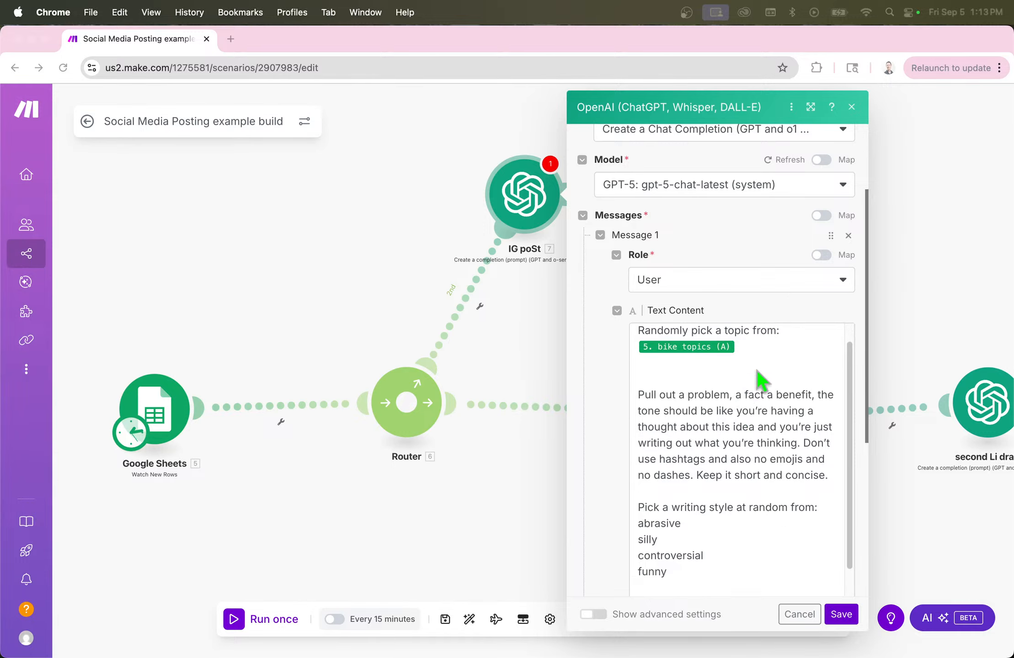
click(753, 349)
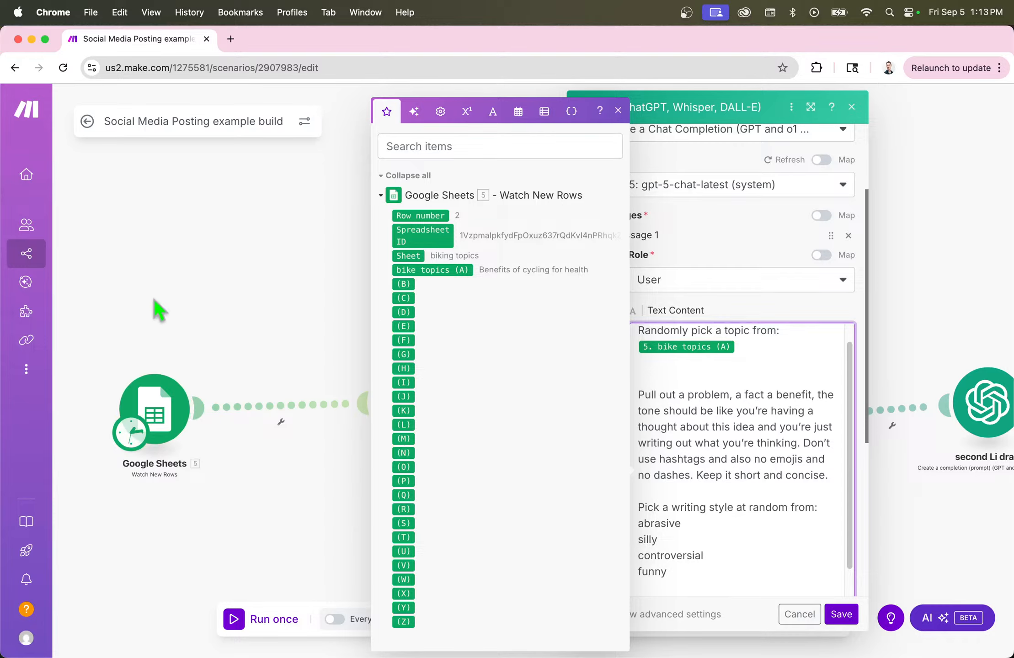
drag(671, 332, 781, 377)
click(679, 352)
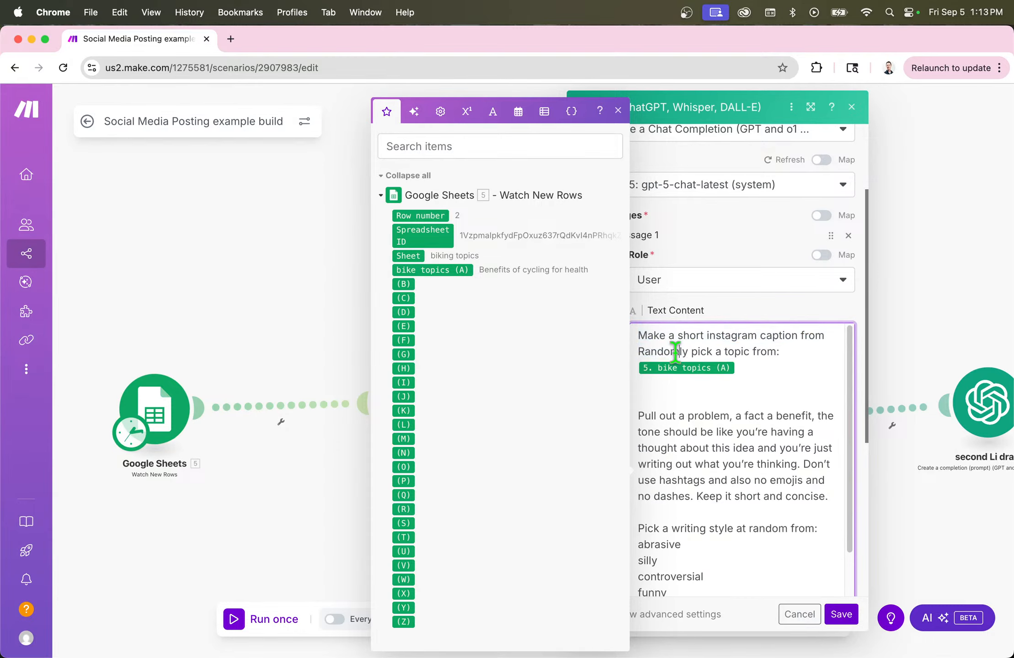
drag(645, 335, 786, 357)
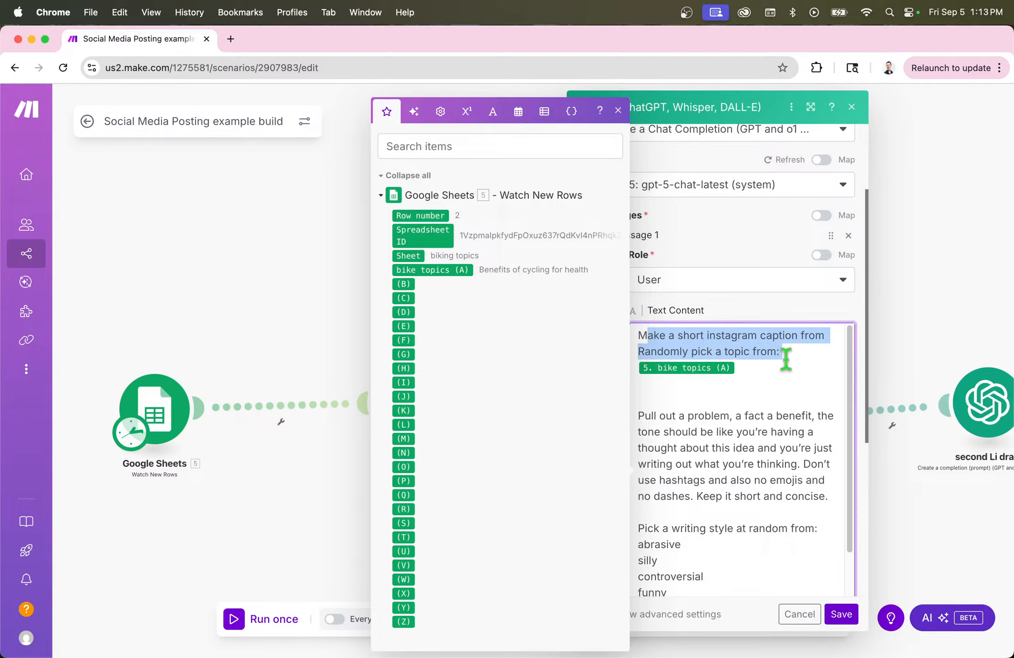
click(773, 381)
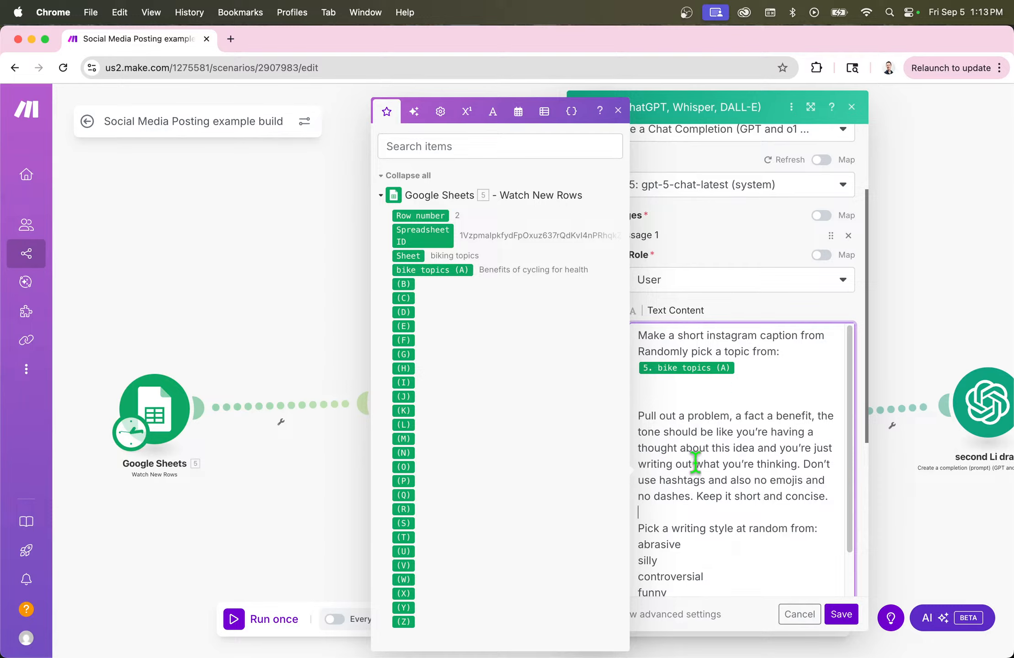
scroll(694, 466, down, 3)
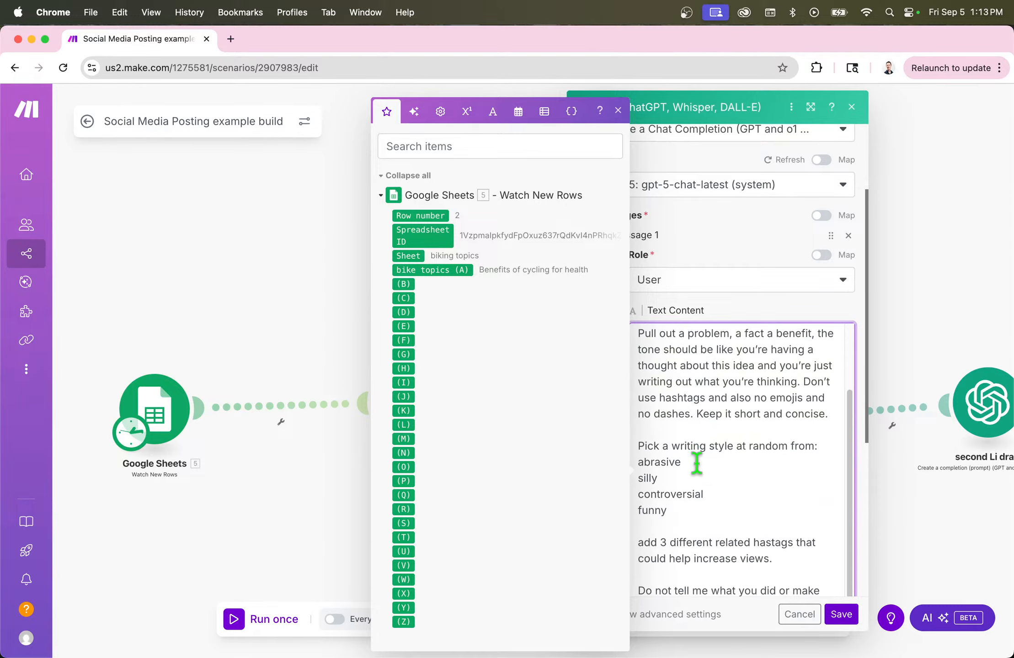
click(618, 110)
scroll(708, 303, down, 6)
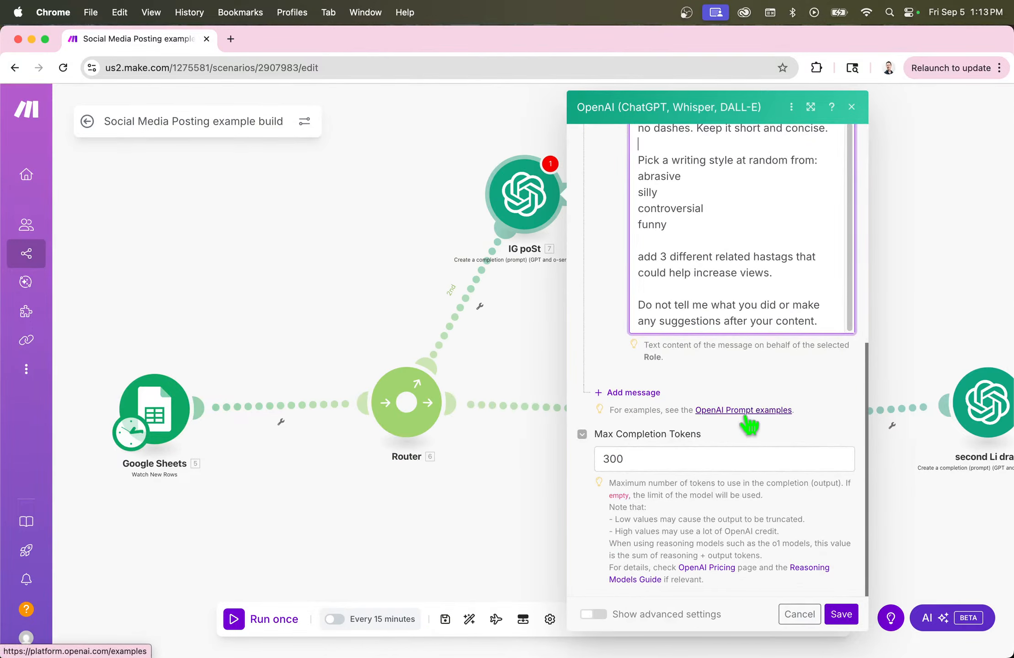
click(643, 397)
click(642, 393)
click(688, 440)
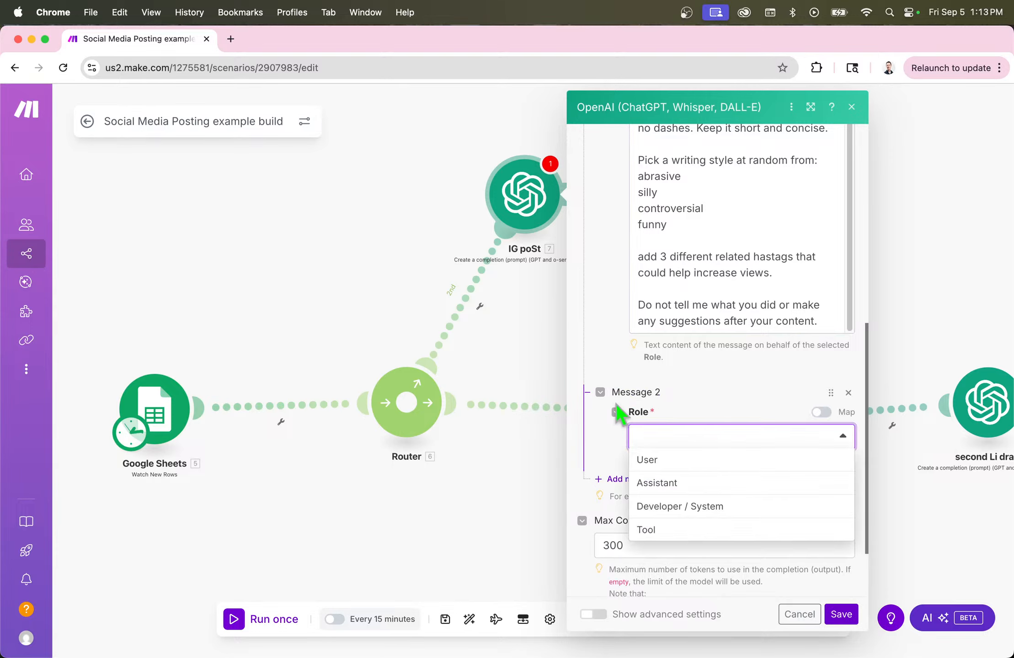
click(719, 441)
click(695, 438)
click(694, 439)
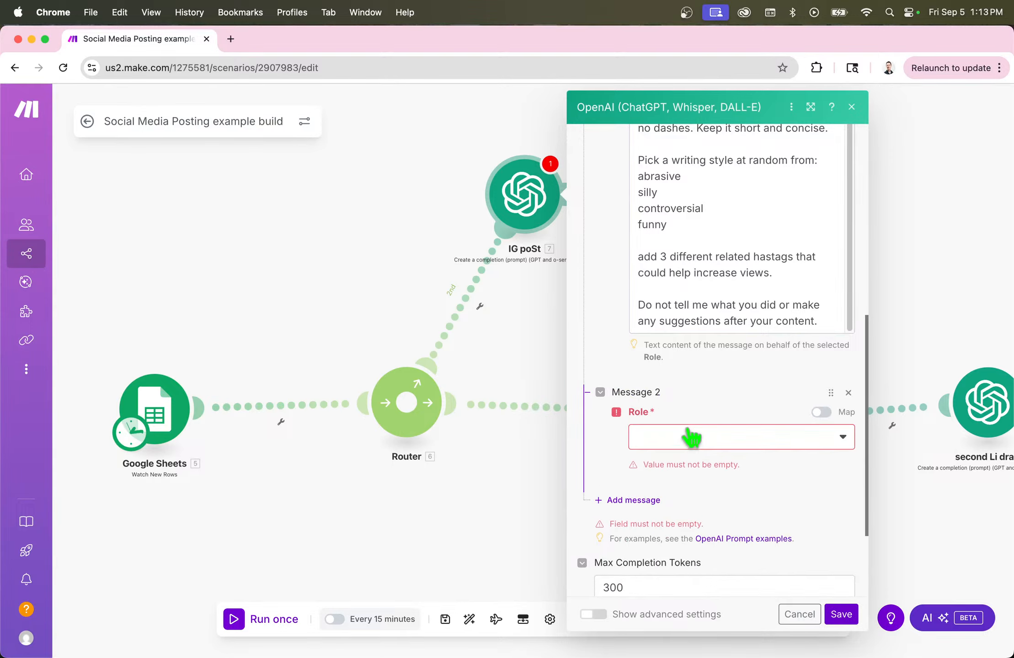
click(847, 393)
- Save the caption module's settings and attach an empty module after IG poSt to choose its app
scroll(788, 355, up, 15)
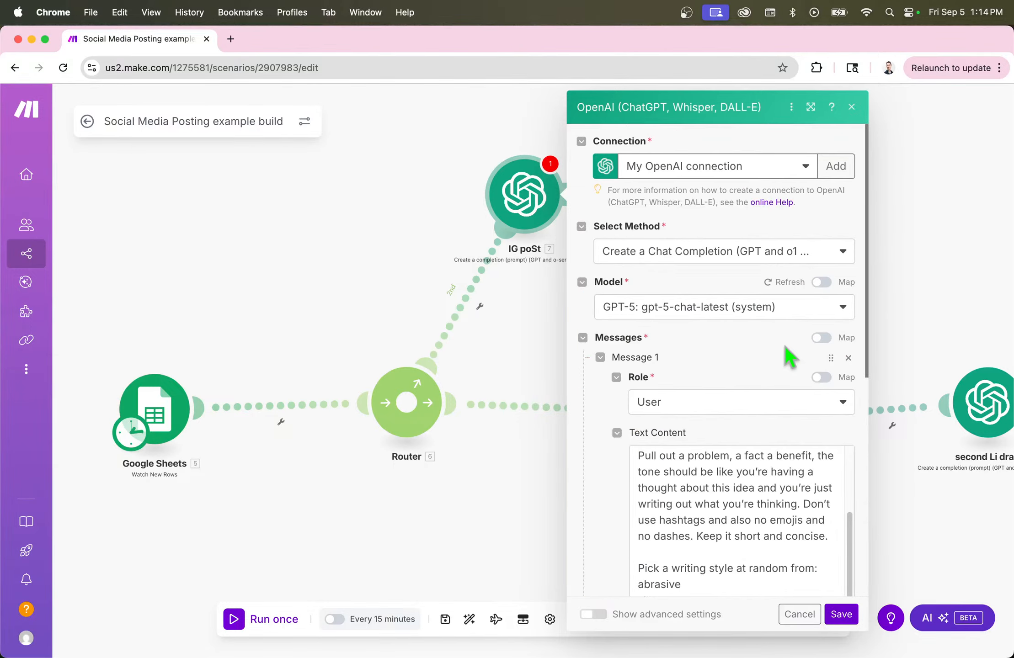
click(840, 614)
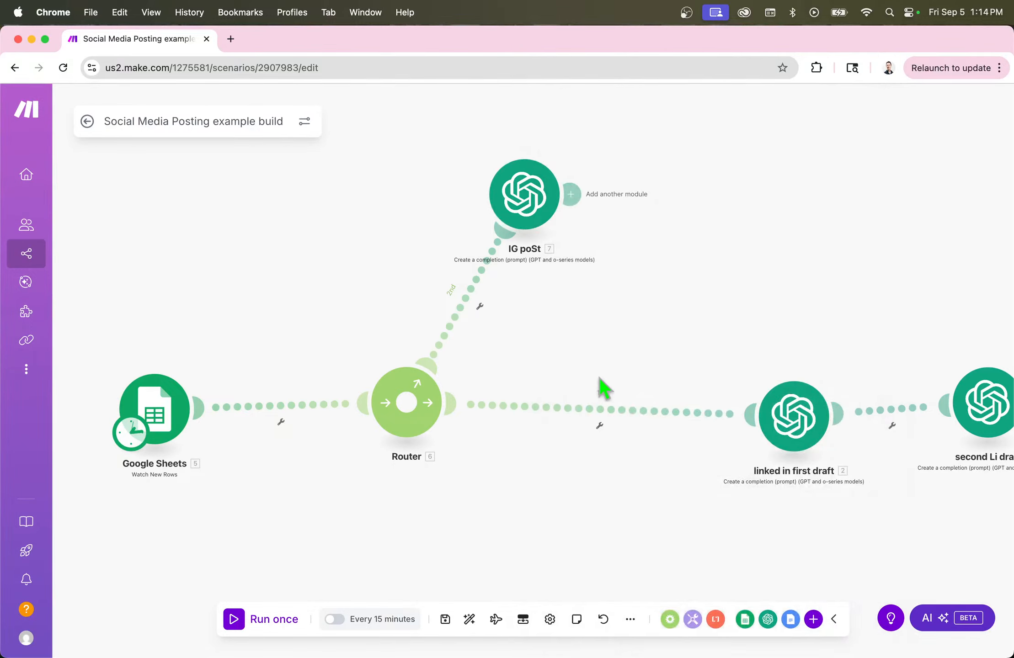
click(571, 196)
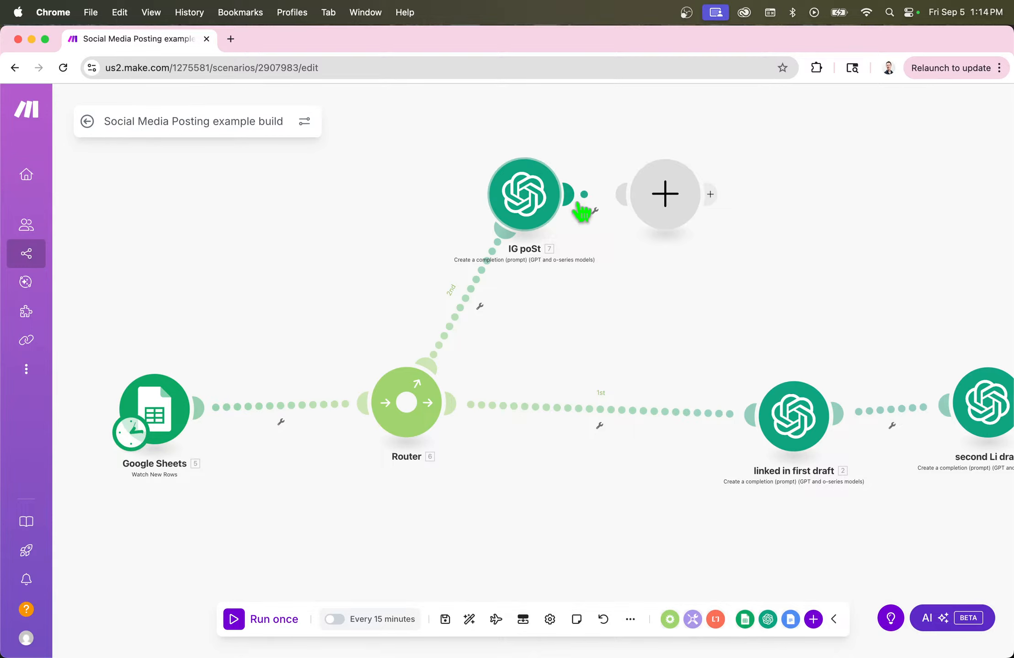
click(667, 196)
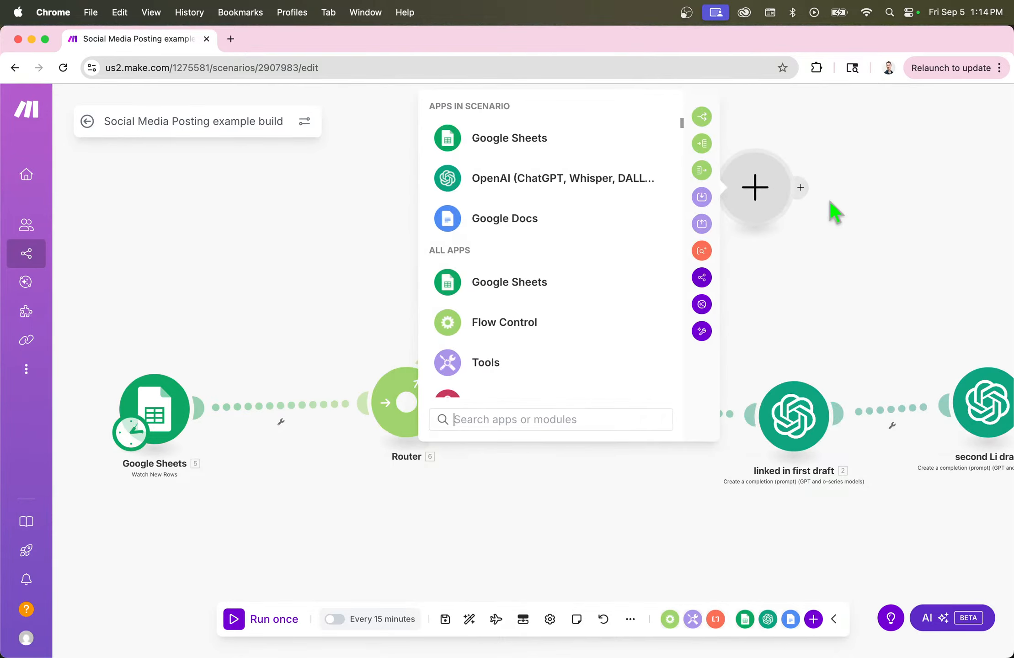
click(483, 183)
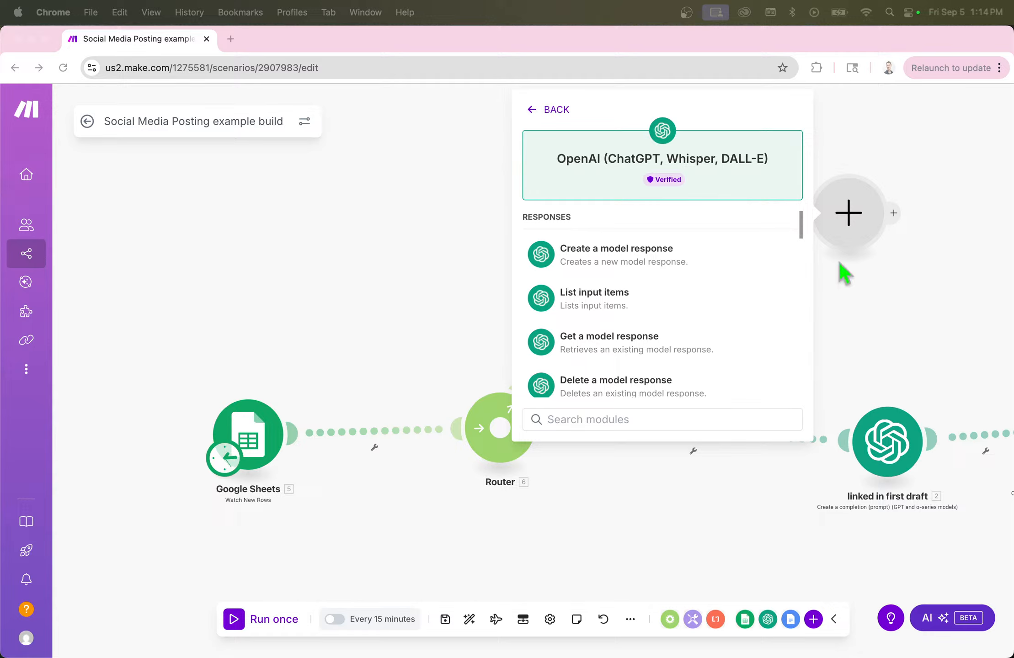
click(600, 420)
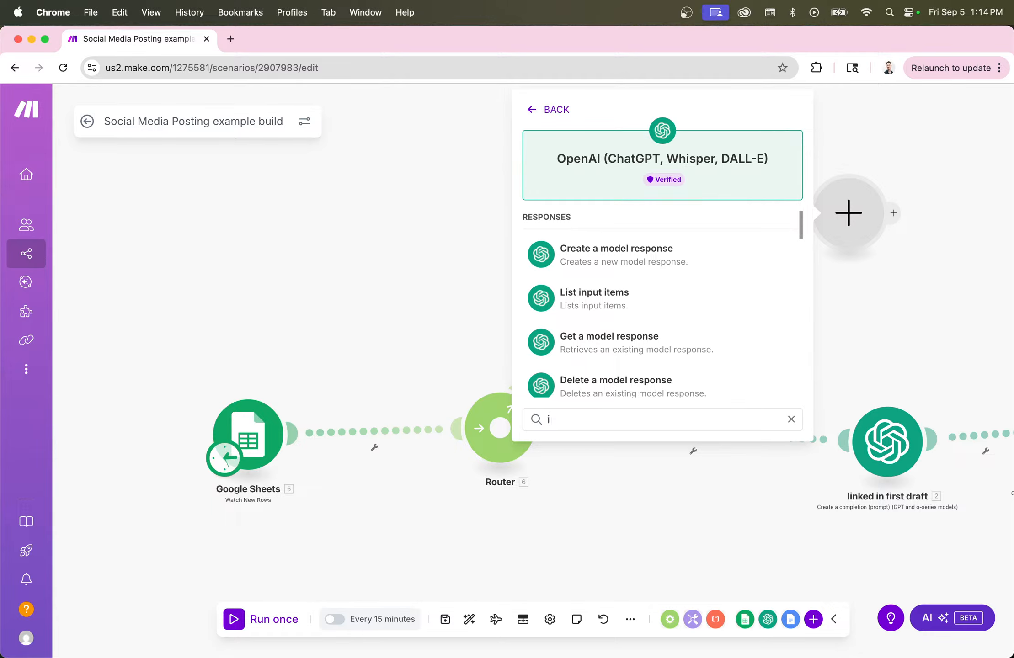
text(inst)
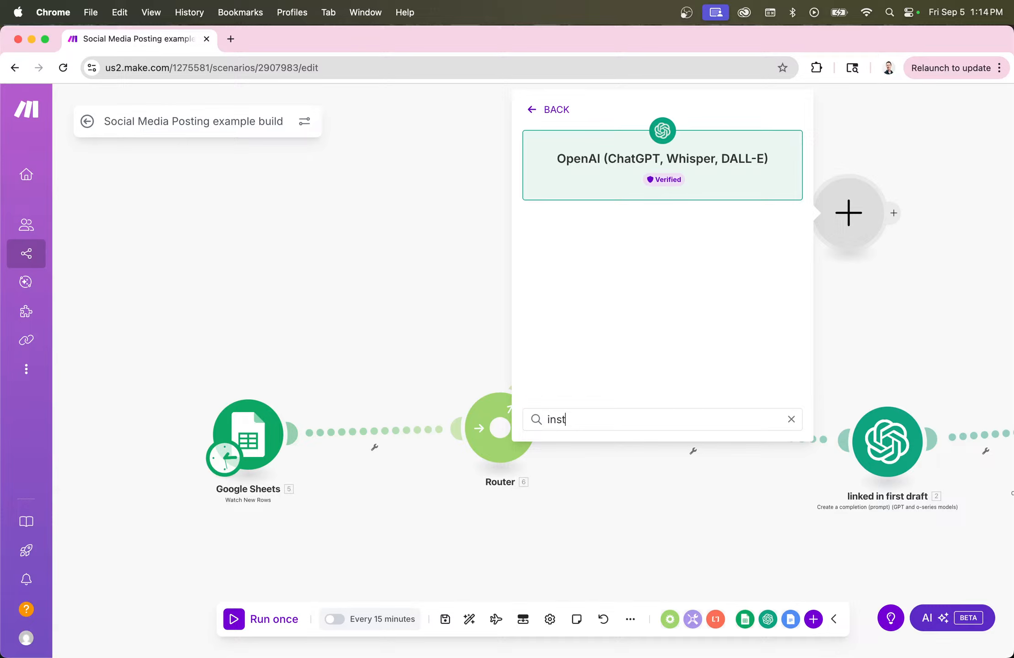
text(agr)
key(BackSpace)
key(BackSpace)
key(BackSpace)
click(548, 109)
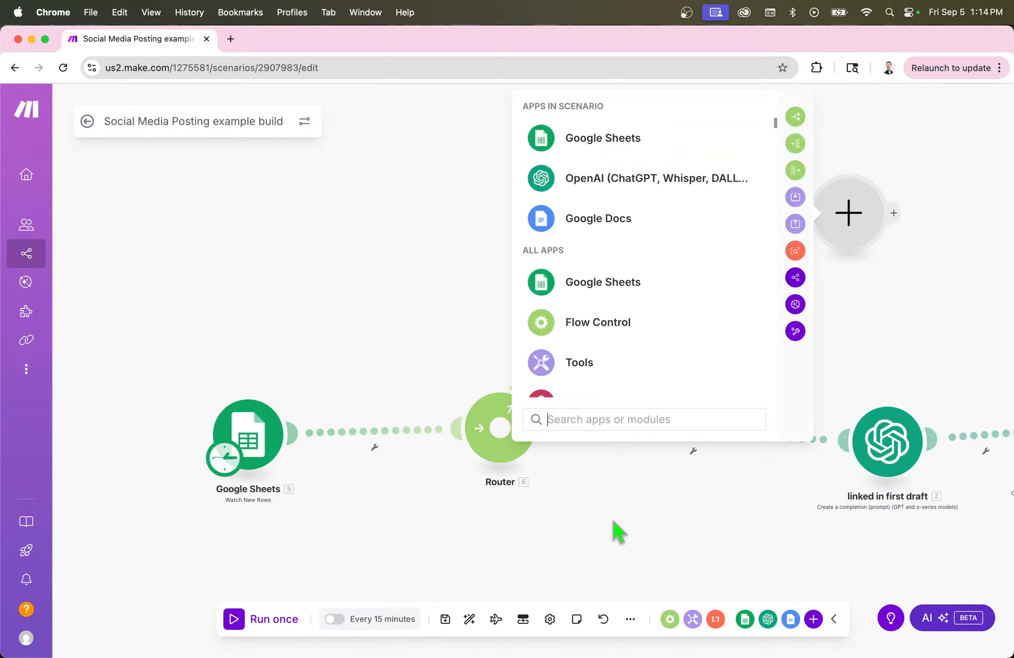
- Search the apps for chat gpt and set the empty module after IG poSt to OpenAI's Generate an image action
click(600, 419)
text(chat gpt)
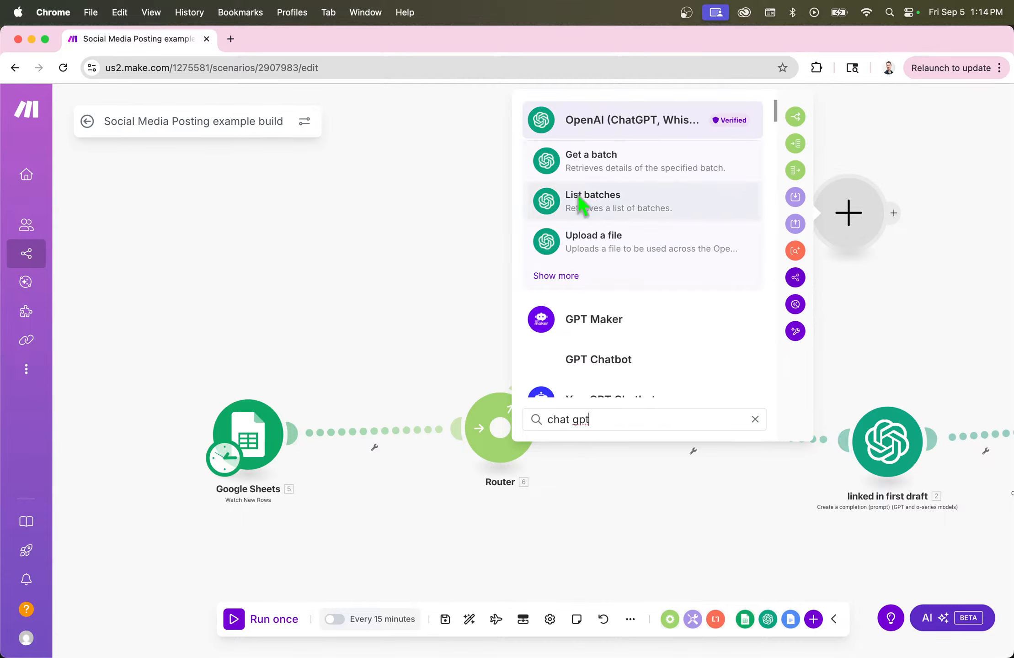
scroll(595, 265, down, 10)
scroll(595, 293, up, 10)
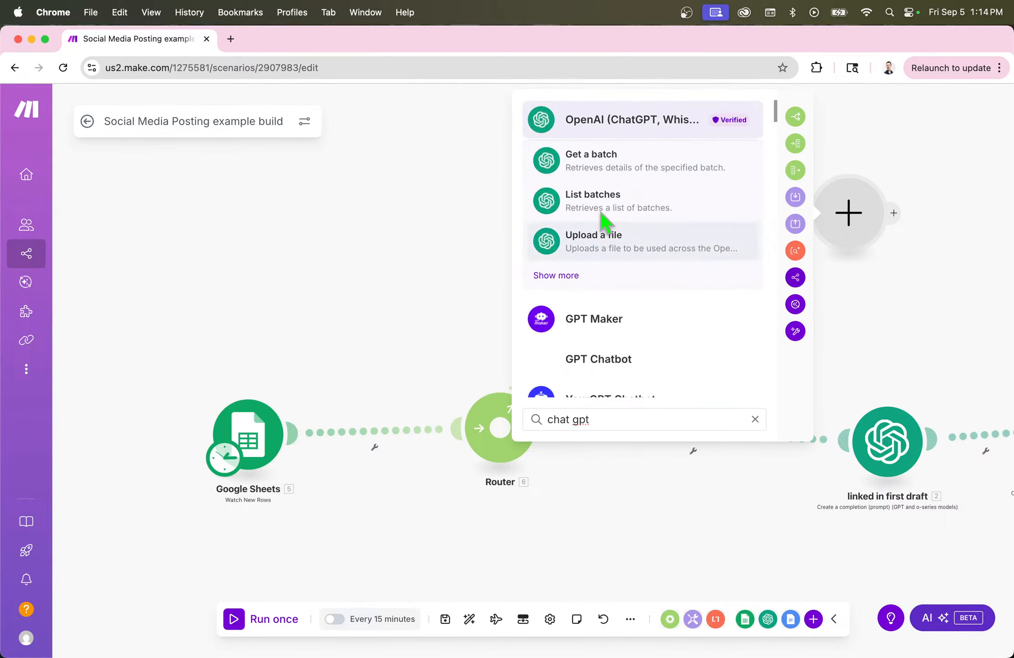
click(583, 161)
scroll(620, 253, down, 1)
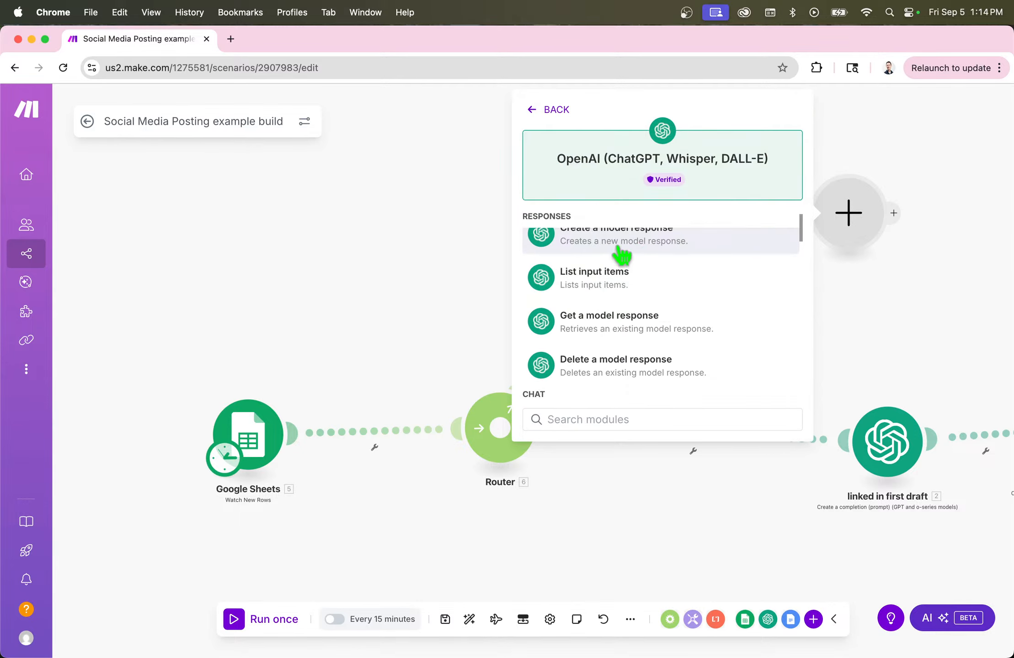
scroll(586, 349, down, 4)
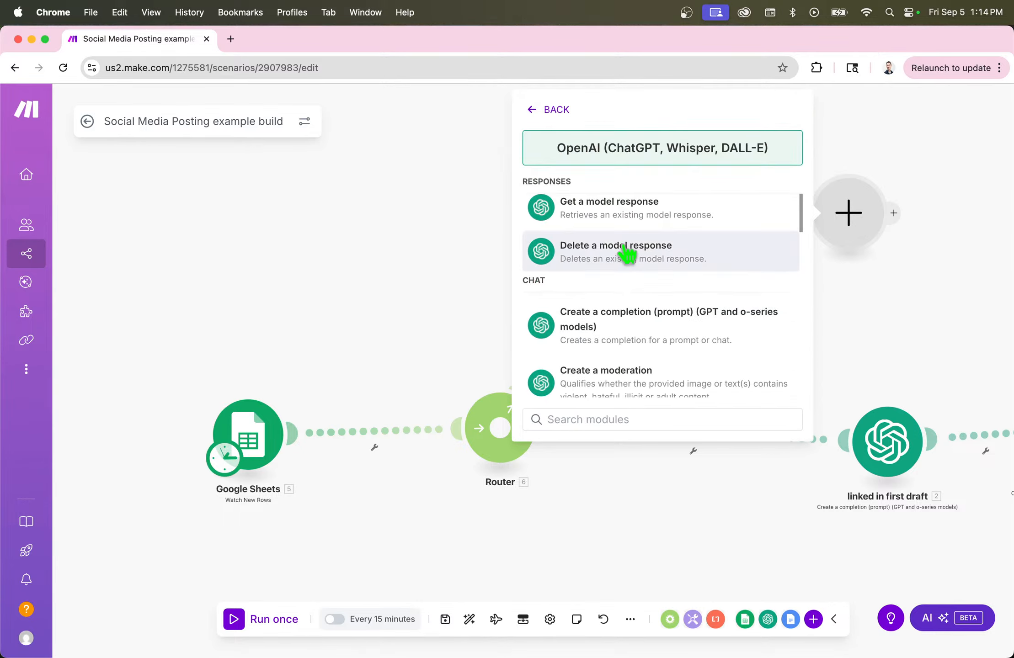
scroll(620, 356, down, 5)
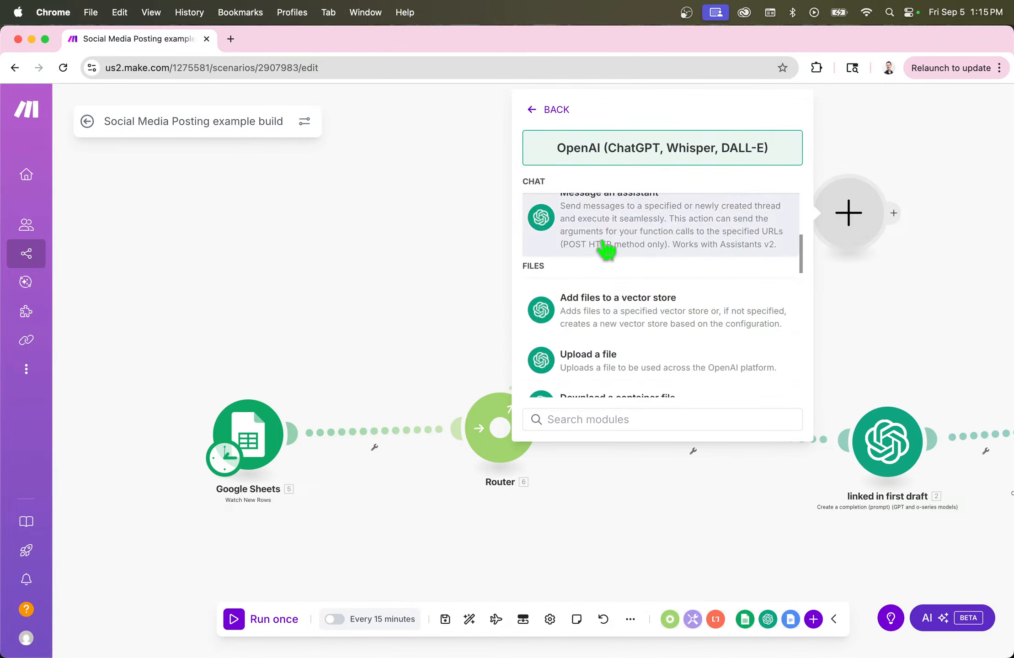
scroll(631, 361, down, 3)
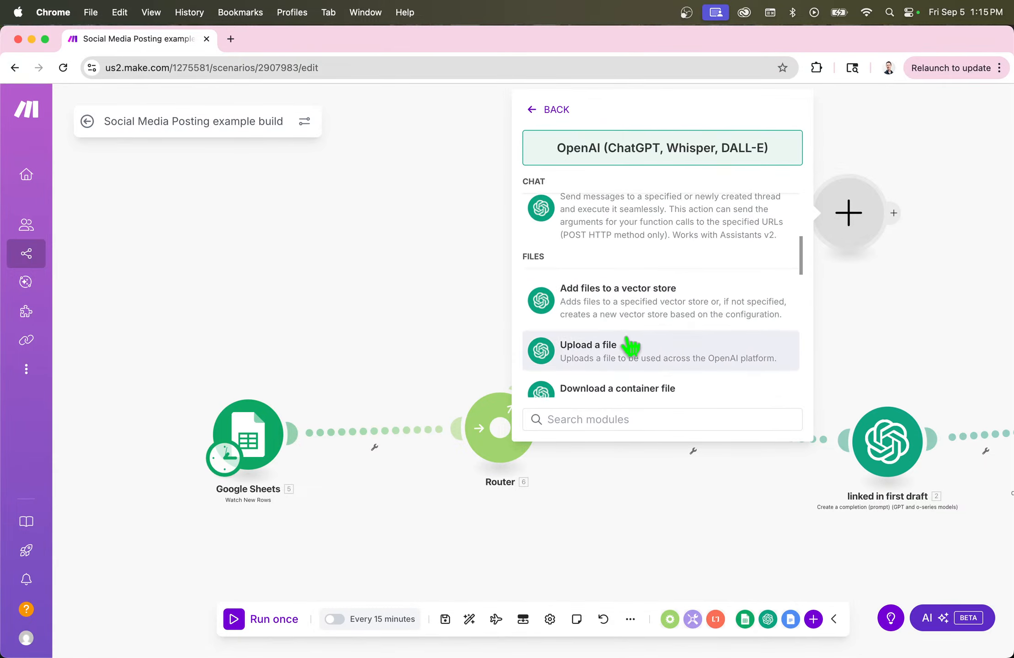
scroll(590, 335, down, 3)
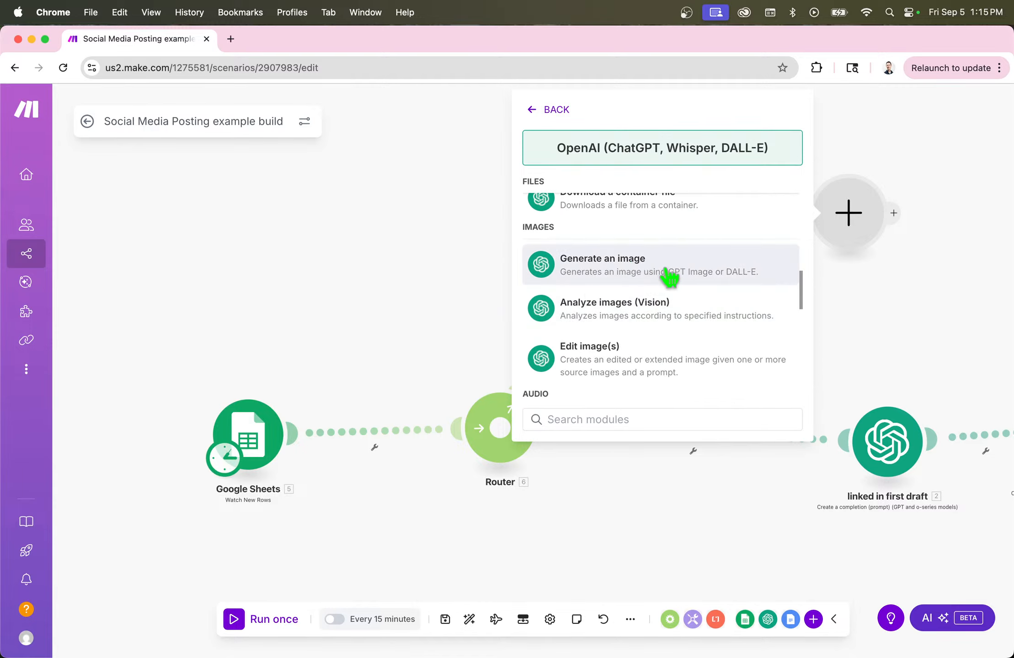
click(668, 274)
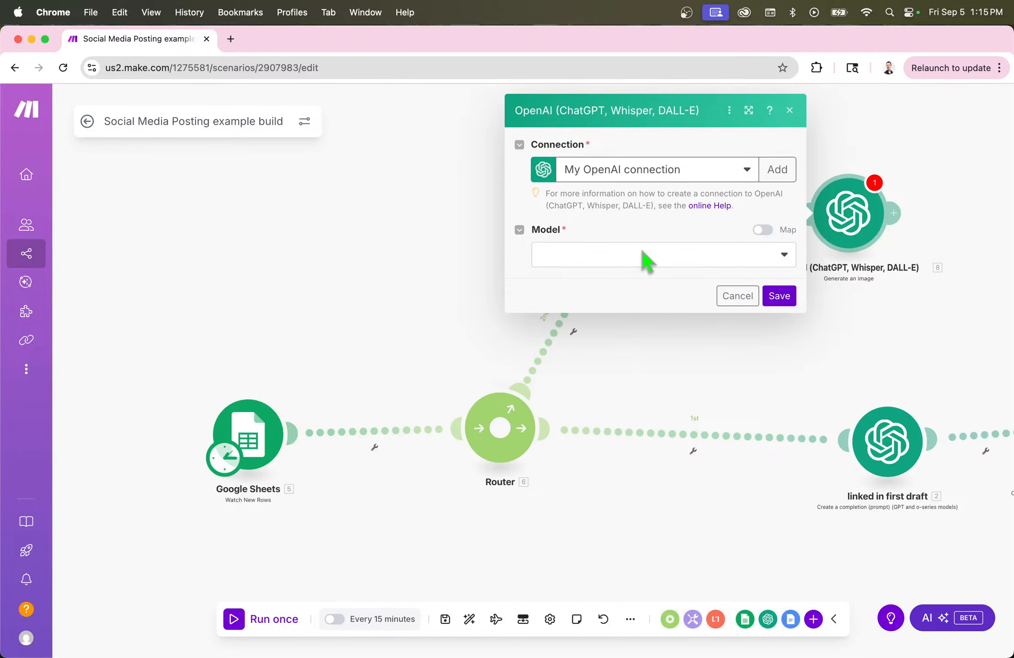
- Rename the new OpenAI module as generate an image and slightly reposition the IG poSt module before it
right_click(842, 231)
click(863, 303)
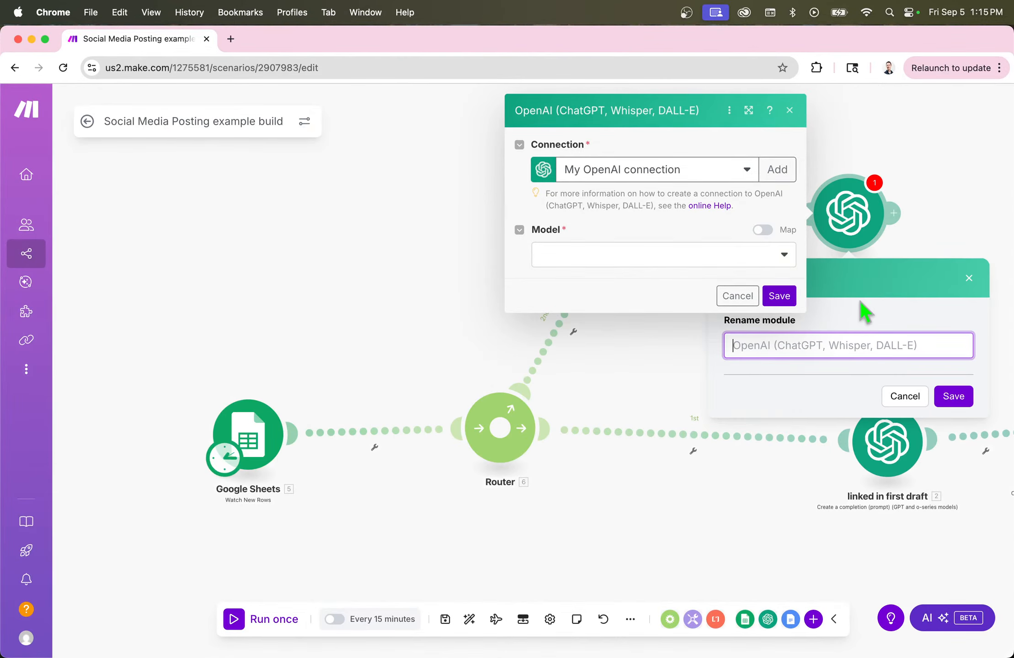
text(generate)
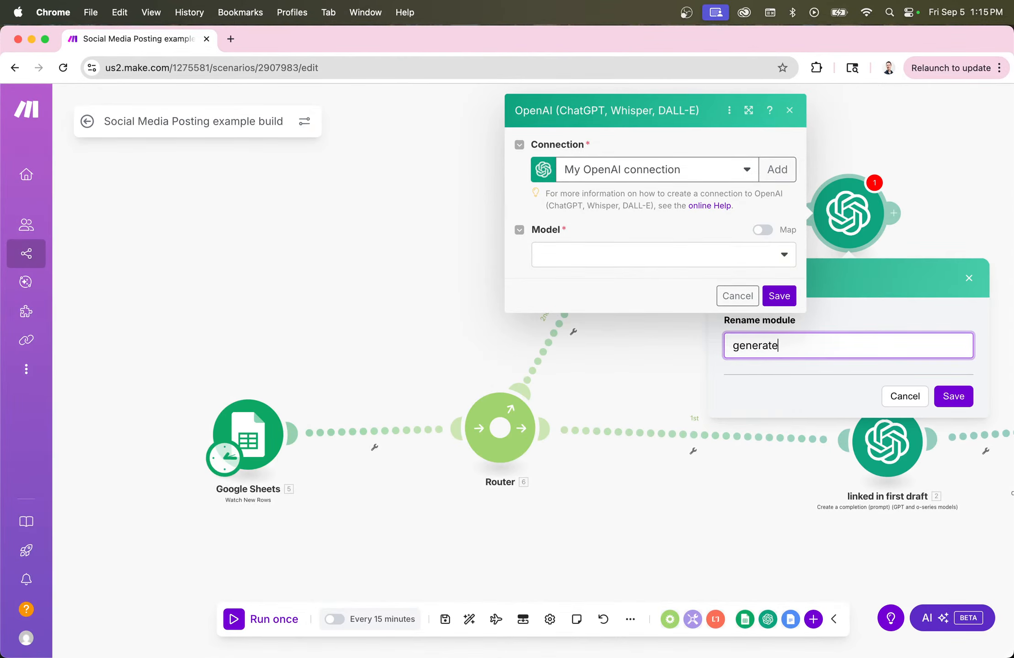
text( an image)
click(951, 396)
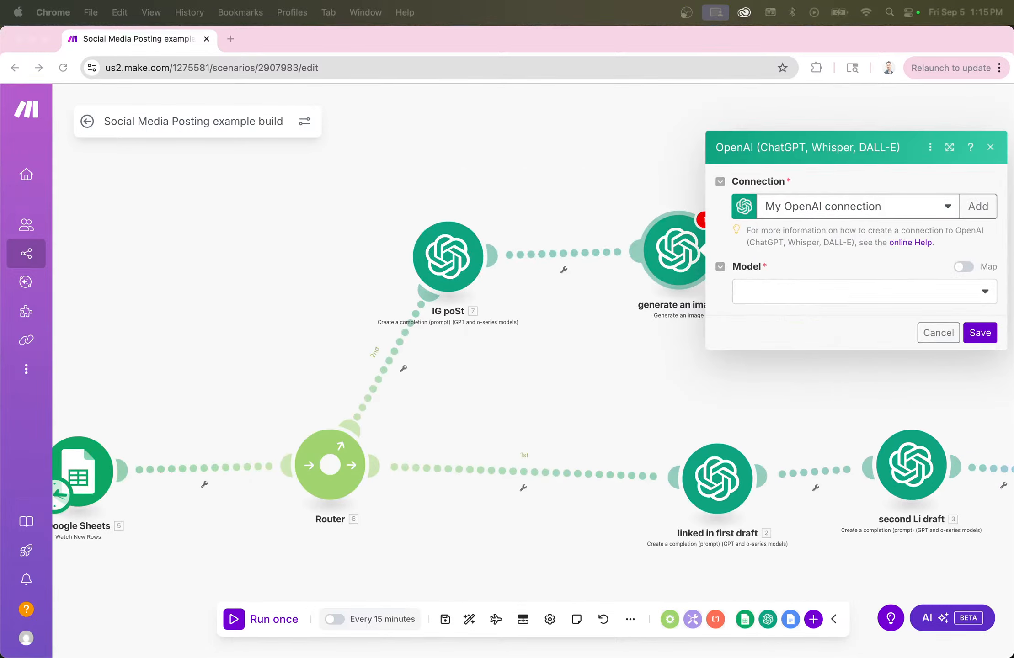
click(583, 359)
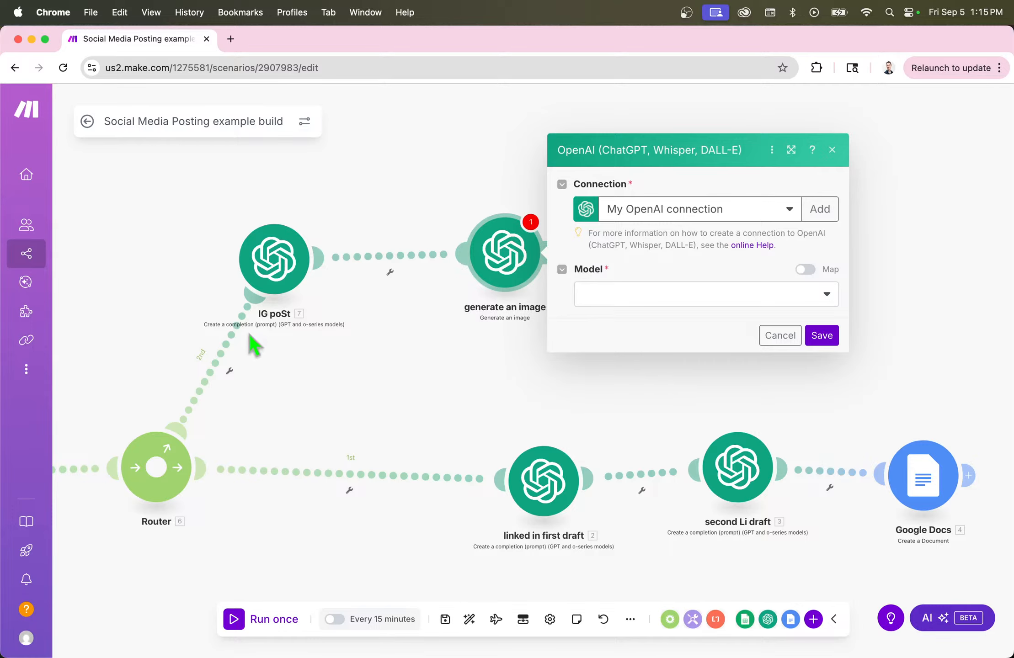
drag(265, 283, 277, 274)
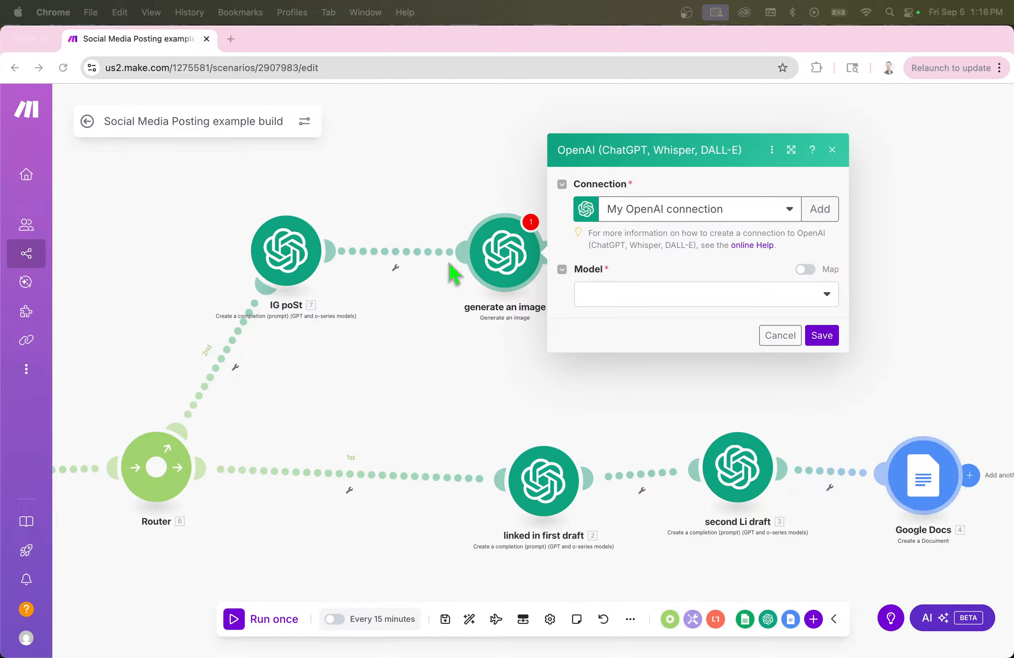
- Set the image generation module's model to GPT Image 1
click(624, 302)
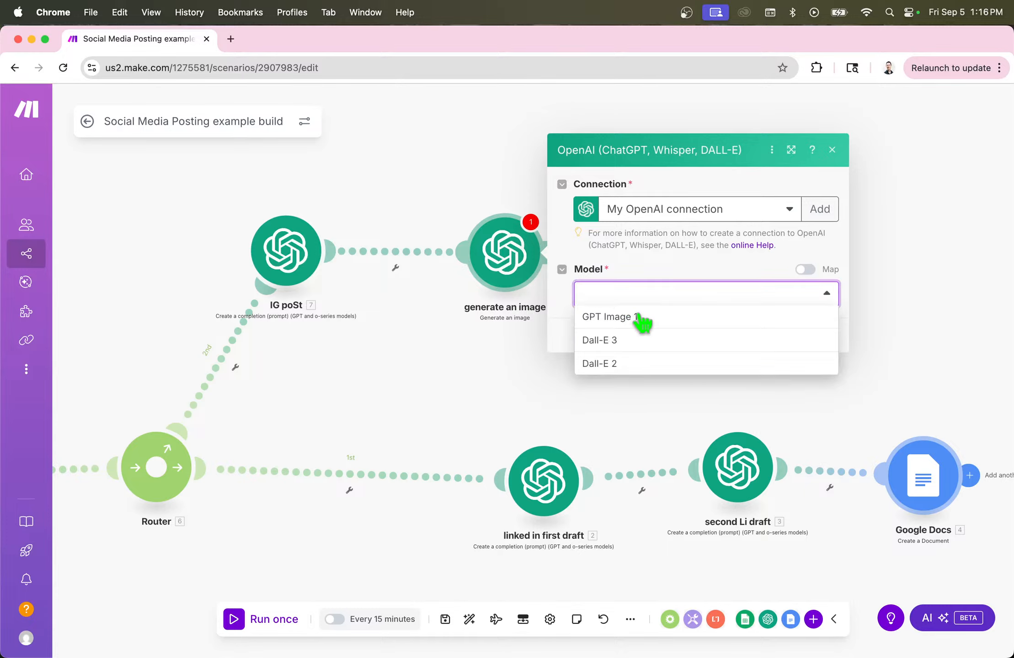
click(603, 343)
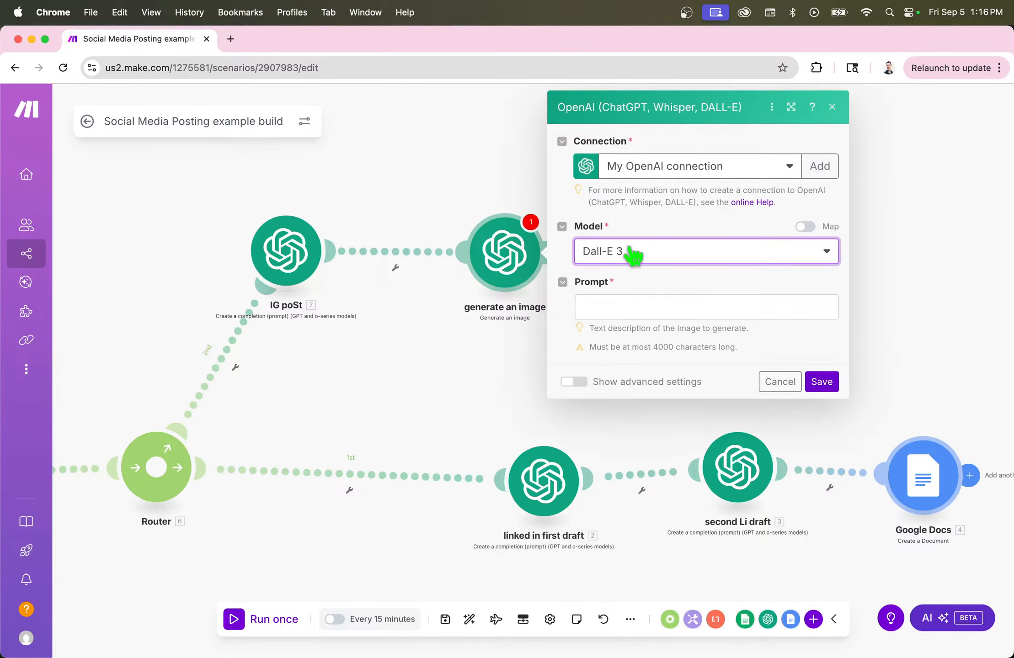
click(635, 252)
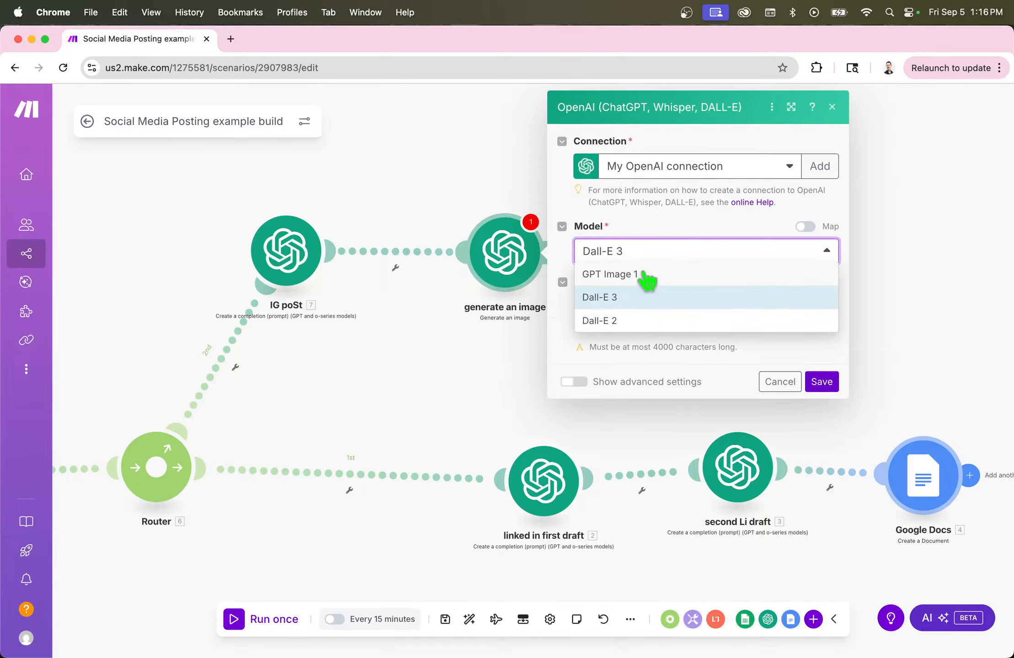
click(635, 275)
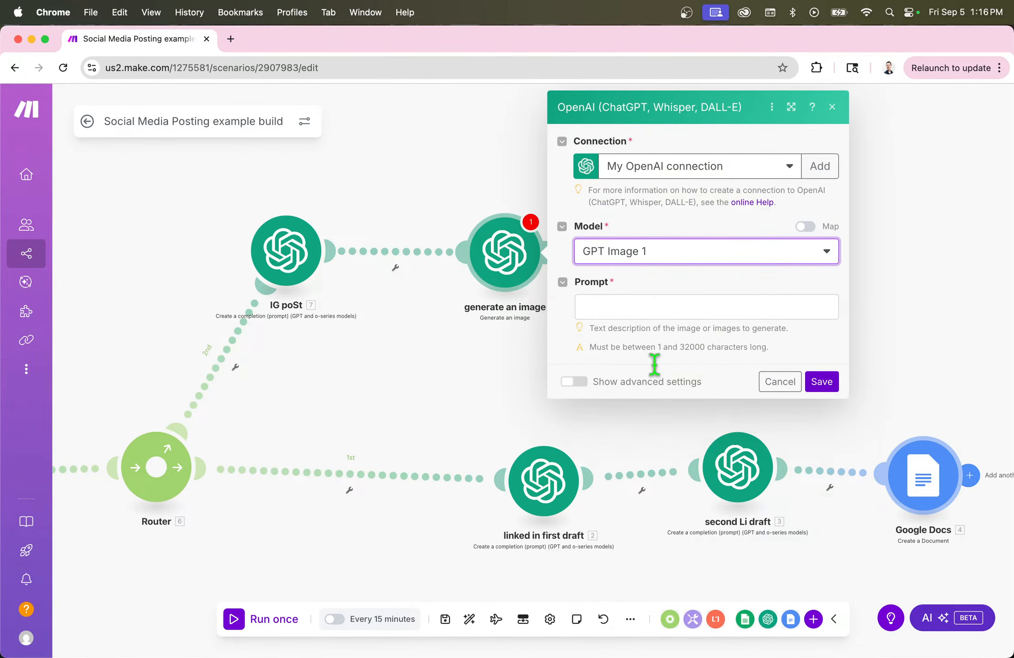
- Write a prompt for a photorealistic image about IG poSt's Message.Content, forbidding letters or words and any explanations or suggestions after the content
click(593, 307)
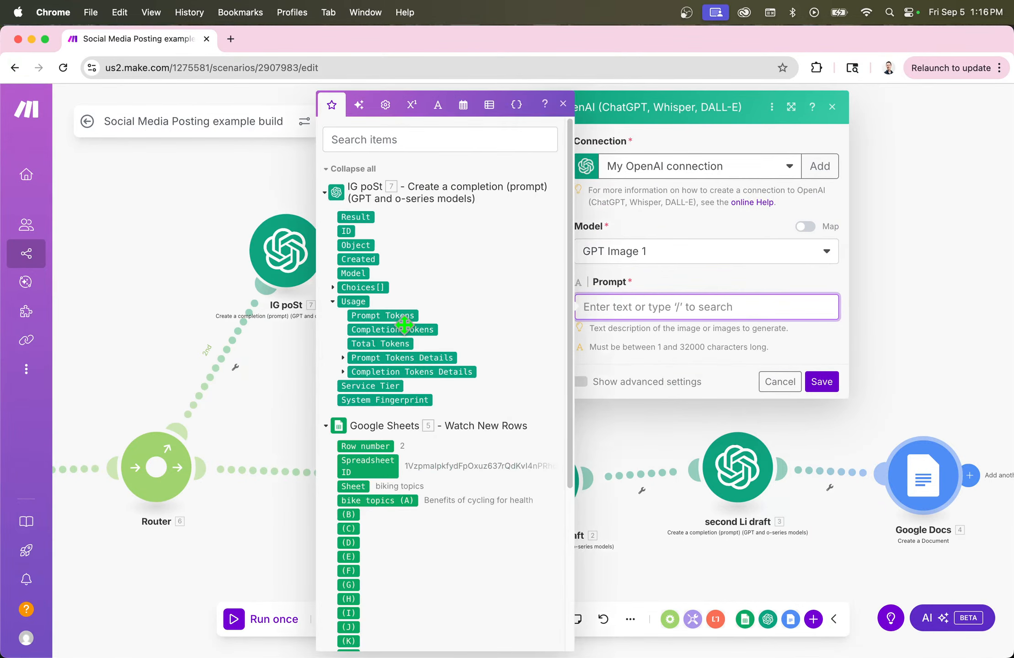
key(Escape)
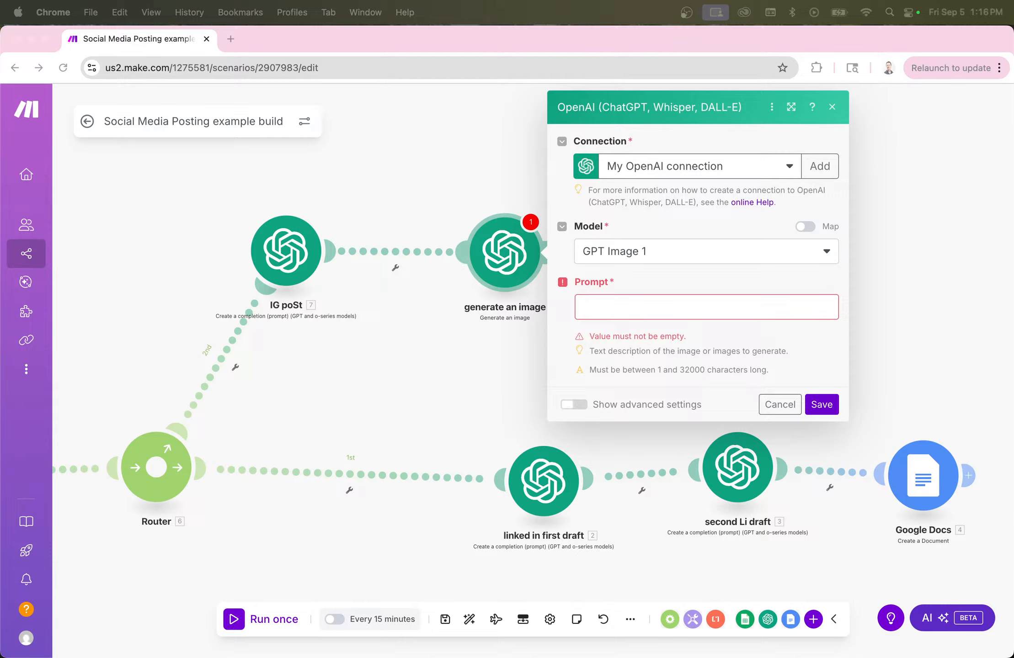
click(669, 311)
text(generate a photorealistic image aobut: 7. Choices[ ]: Message.Content  You are not allowed to include any letters or words  Do not tell me what you did or make any suggestions after your content.)
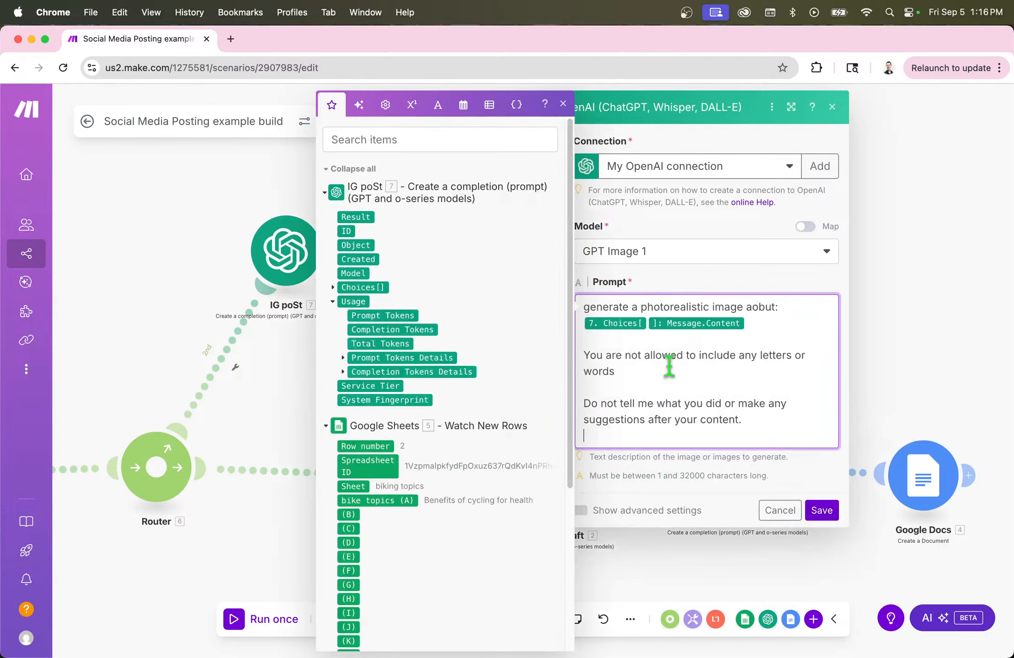
double_click(662, 307)
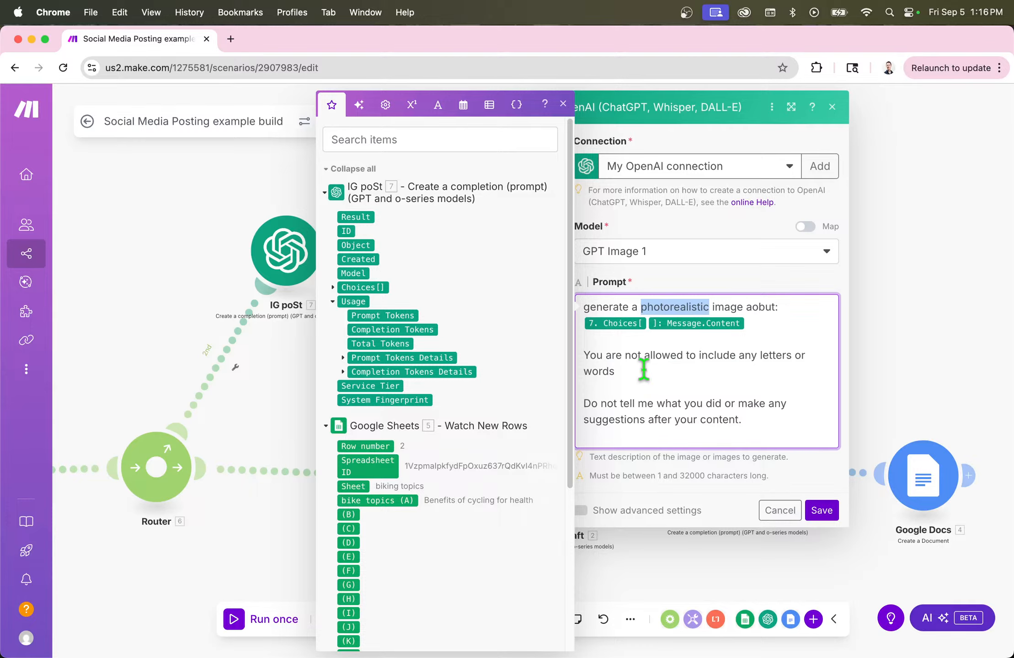
- Open a new browser tab and search for midjourney
click(230, 38)
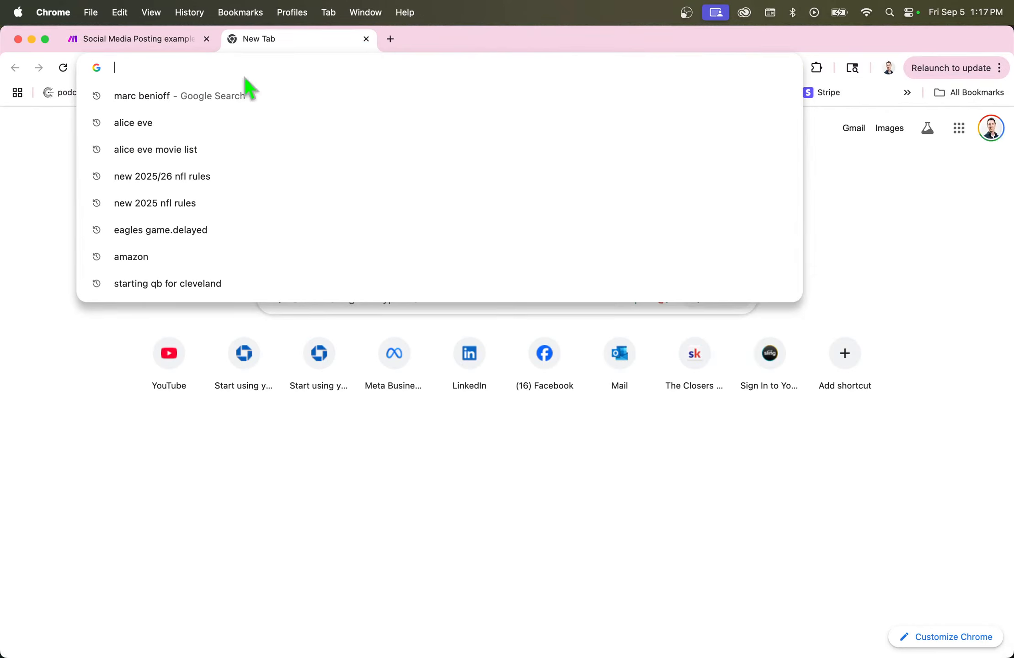
text(midjour)
key(BackSpace)
key(BackSpace)
key(BackSpace)
key(BackSpace)
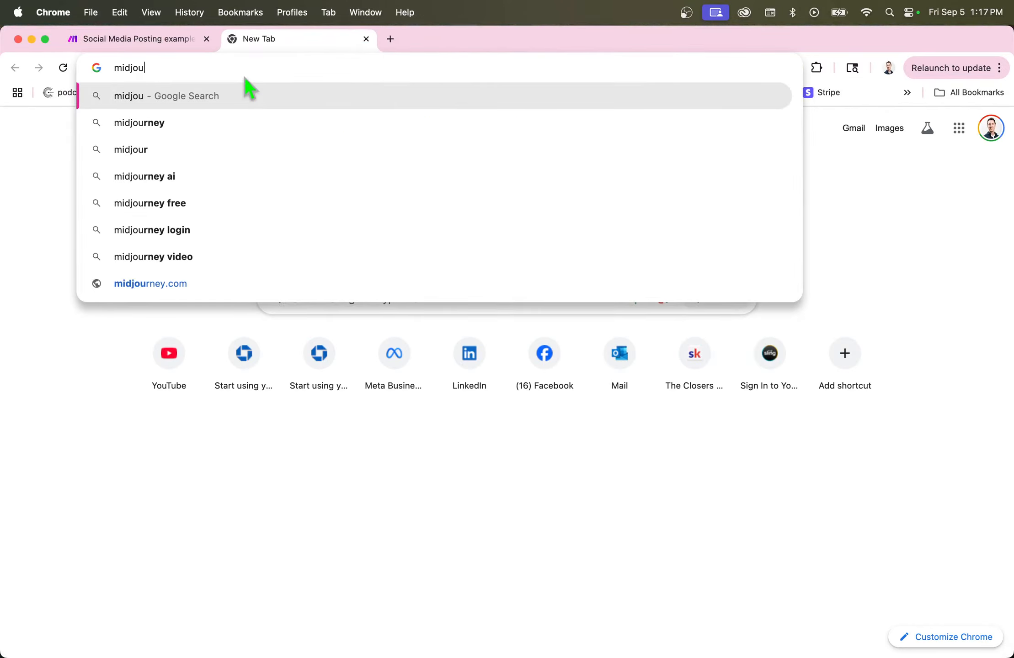
text(journey)
key(Return)
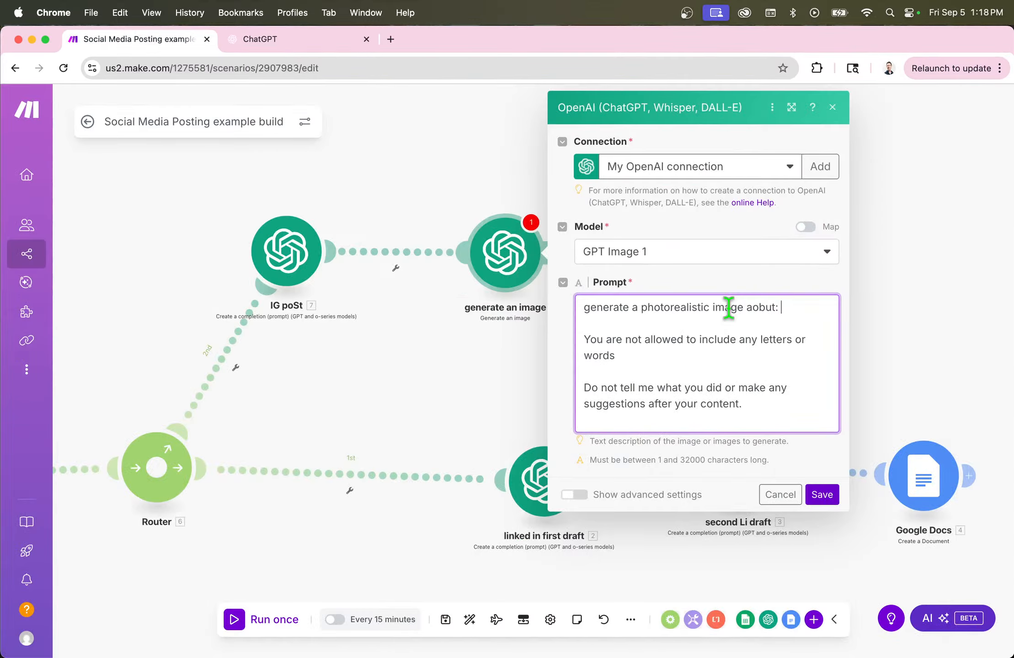
- Map IG poSt's Message Content after the image prompt's opening line and start a new line below it
click(802, 312)
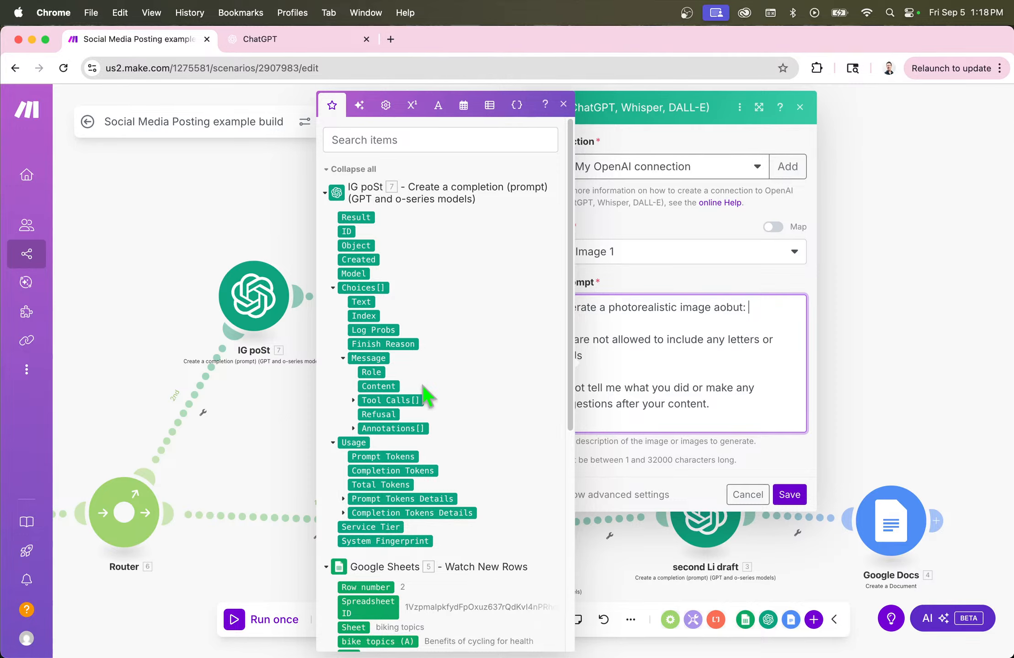
click(389, 386)
key(Return)
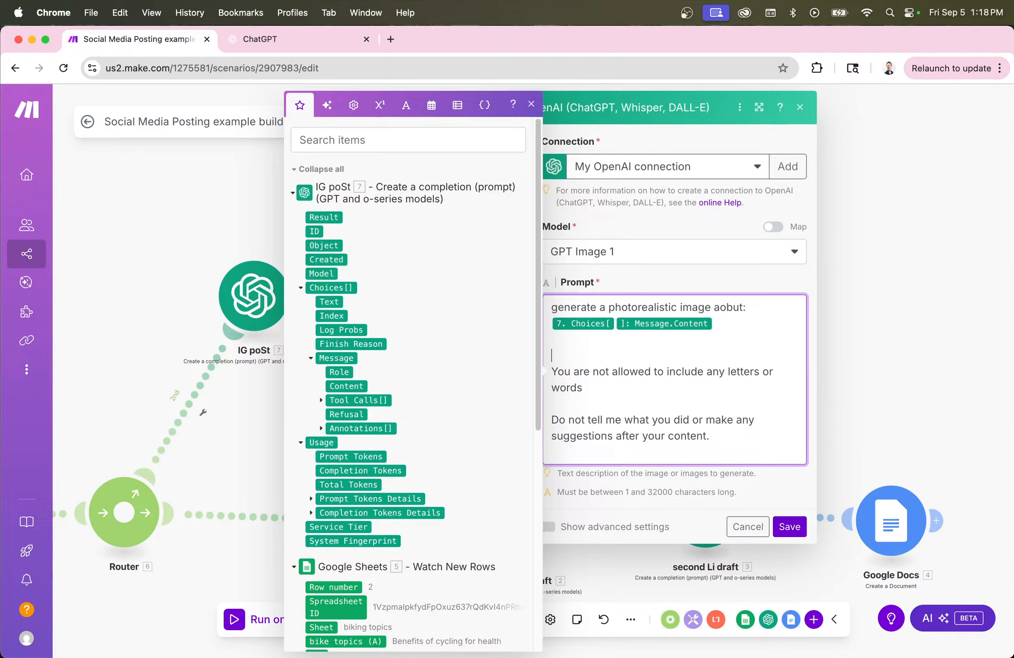
- Add the heading "RULES:" above the no letters or words instruction and save the scenario
text(RULES:)
drag(551, 419, 735, 438)
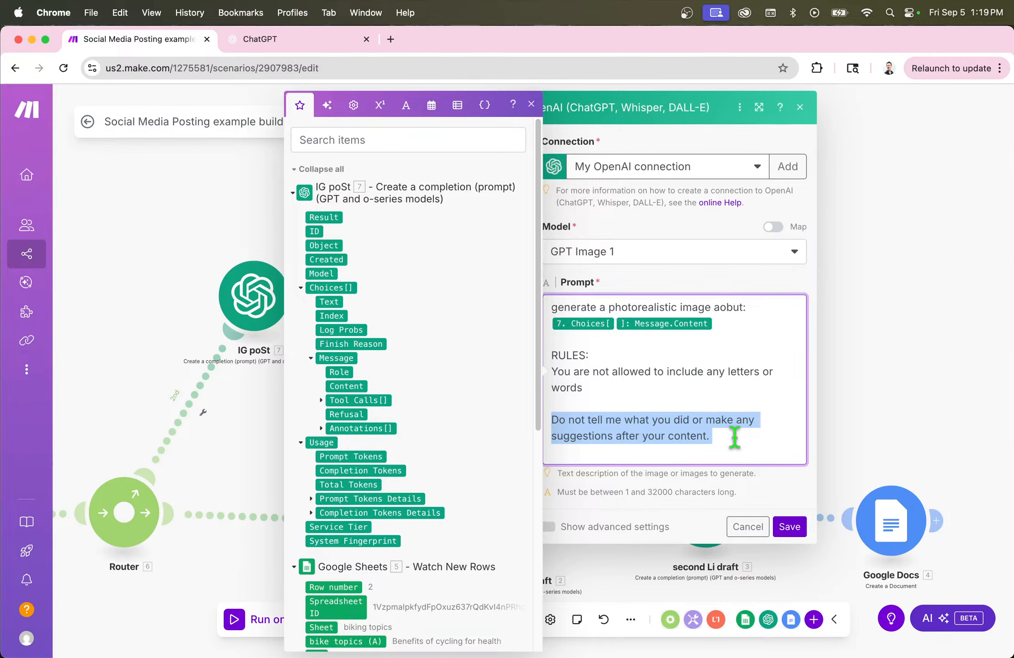
key(super+s)
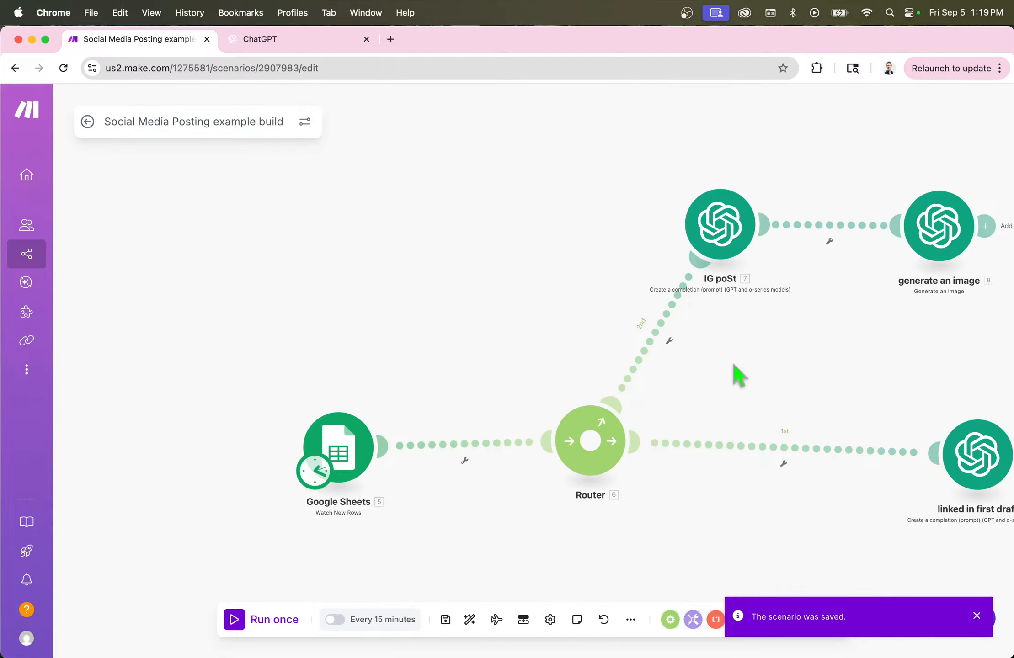
- Switch to ChatGPT and ask it to "give me 10 different styles of photos i can create with ai"
key(ctrl+Tab)
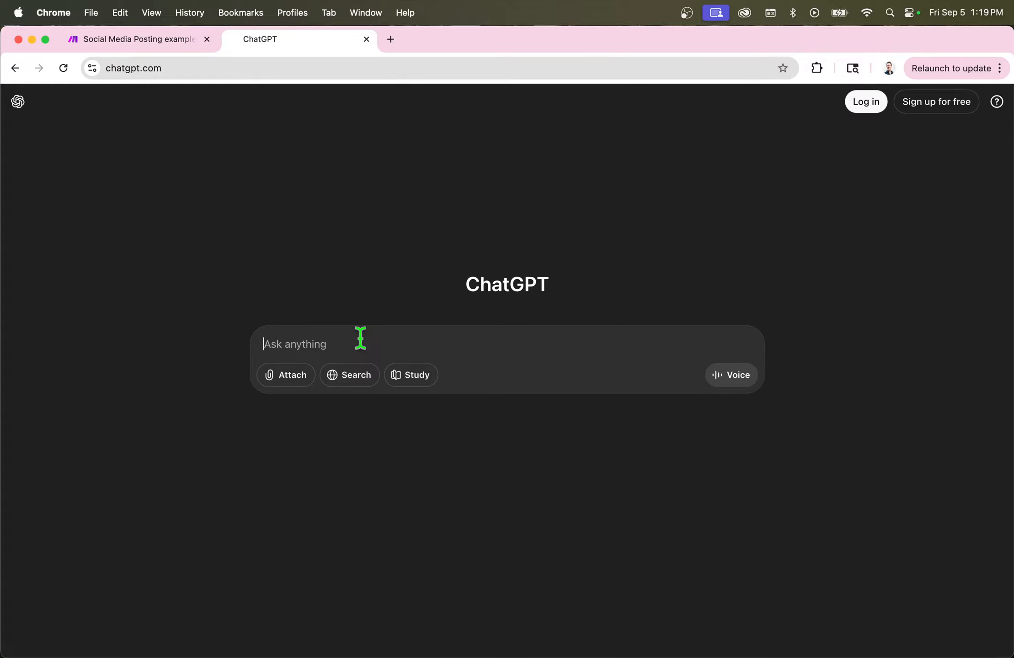
text(give me 10 d)
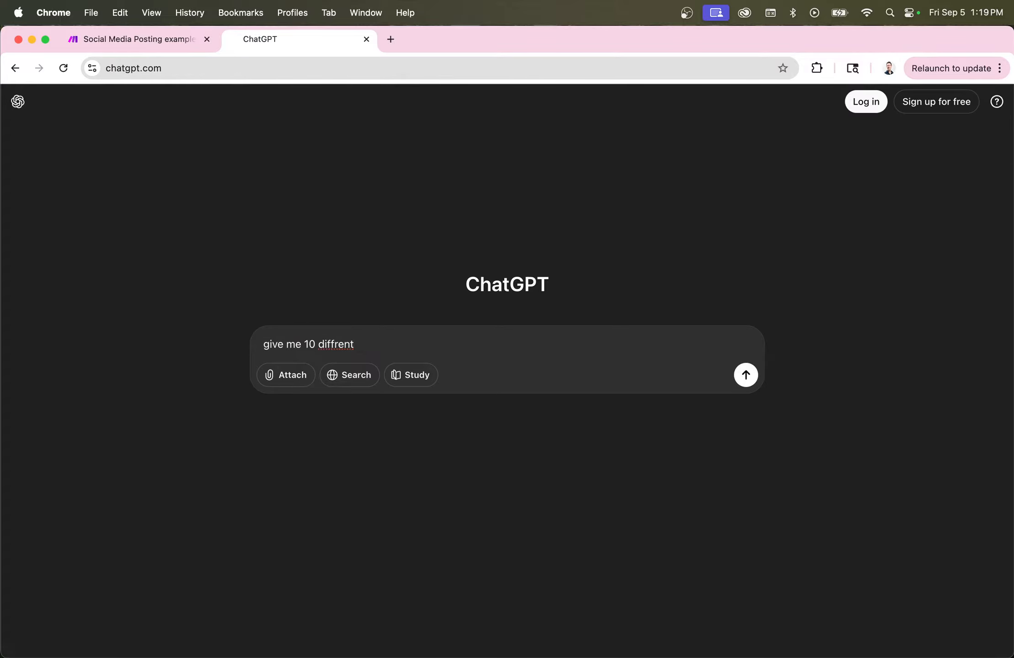
text(ifferent s)
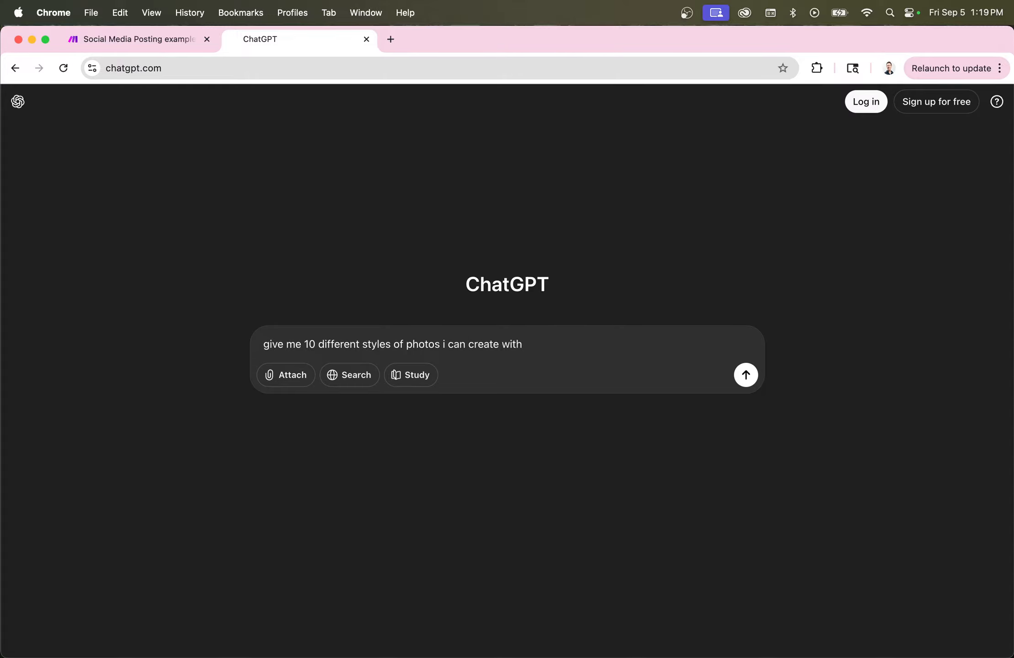
key(Return)
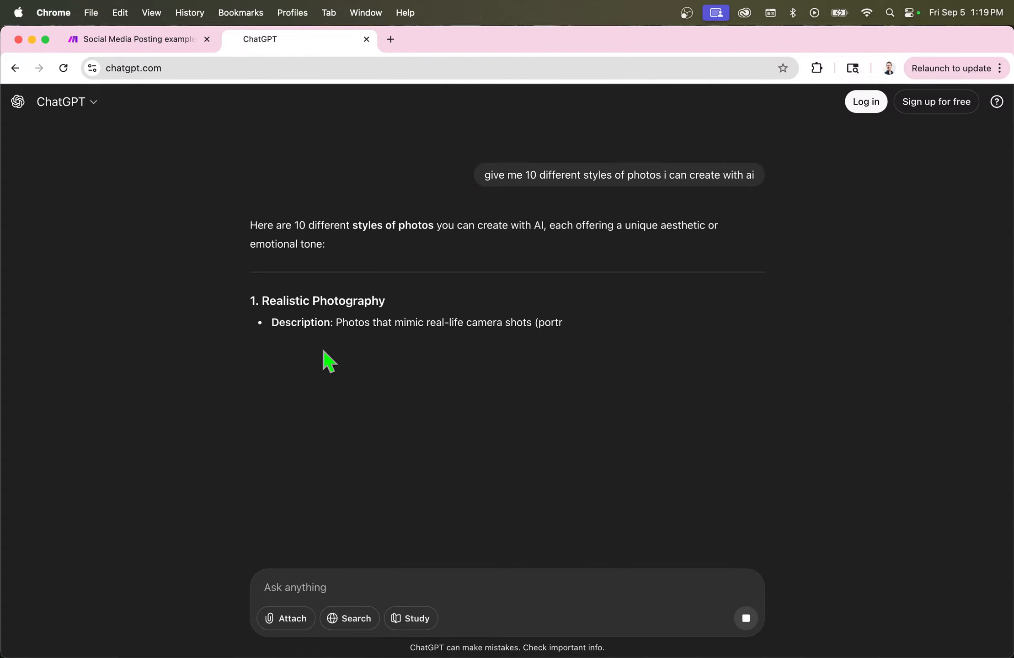
- Read through the suggested AI photo styles, going from the newest headings back up to the first one
drag(276, 301, 251, 300)
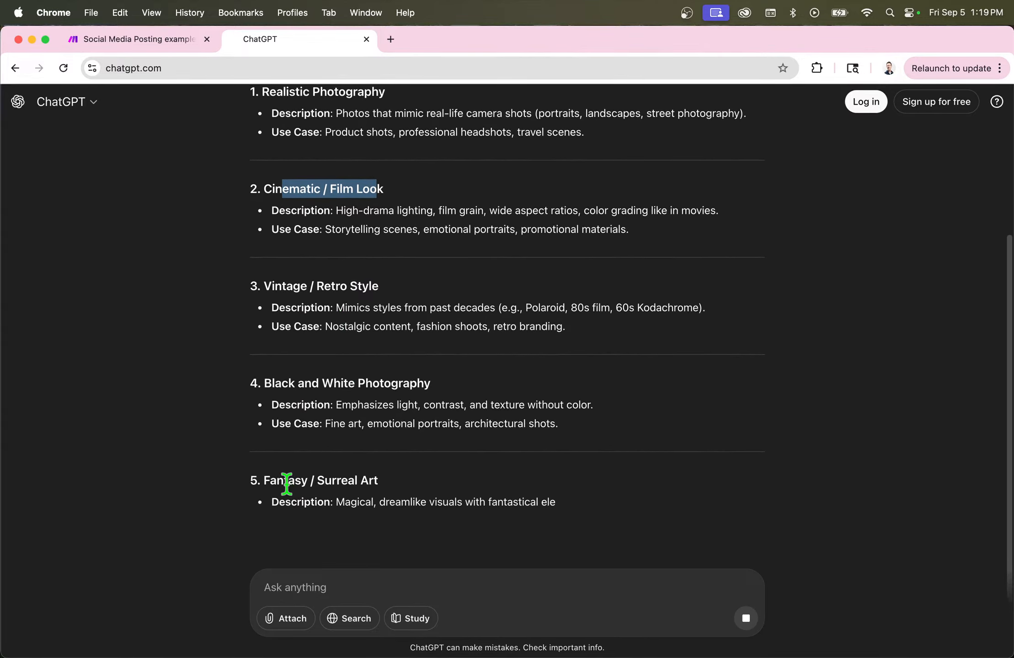
drag(288, 482, 368, 481)
drag(279, 482, 347, 483)
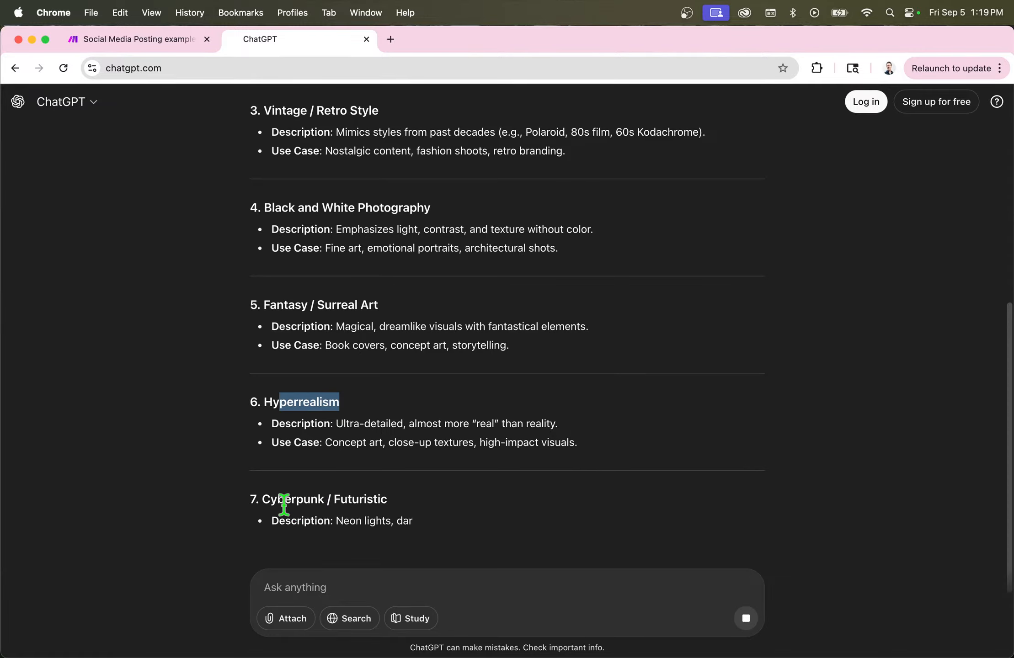
drag(285, 501, 358, 501)
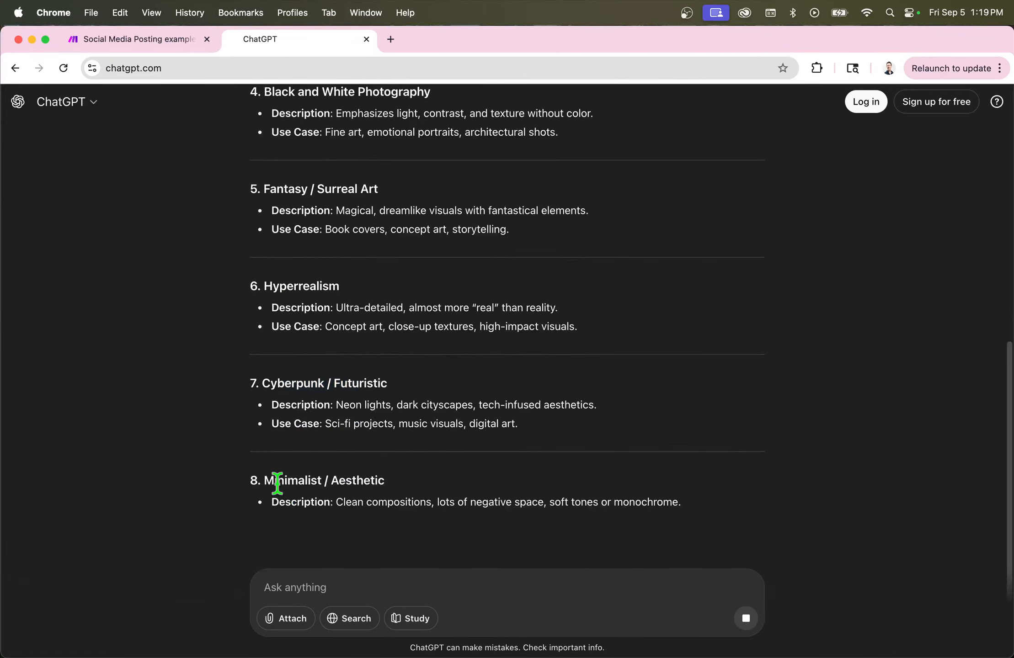
drag(275, 480, 364, 480)
drag(285, 480, 414, 482)
drag(301, 498, 460, 498)
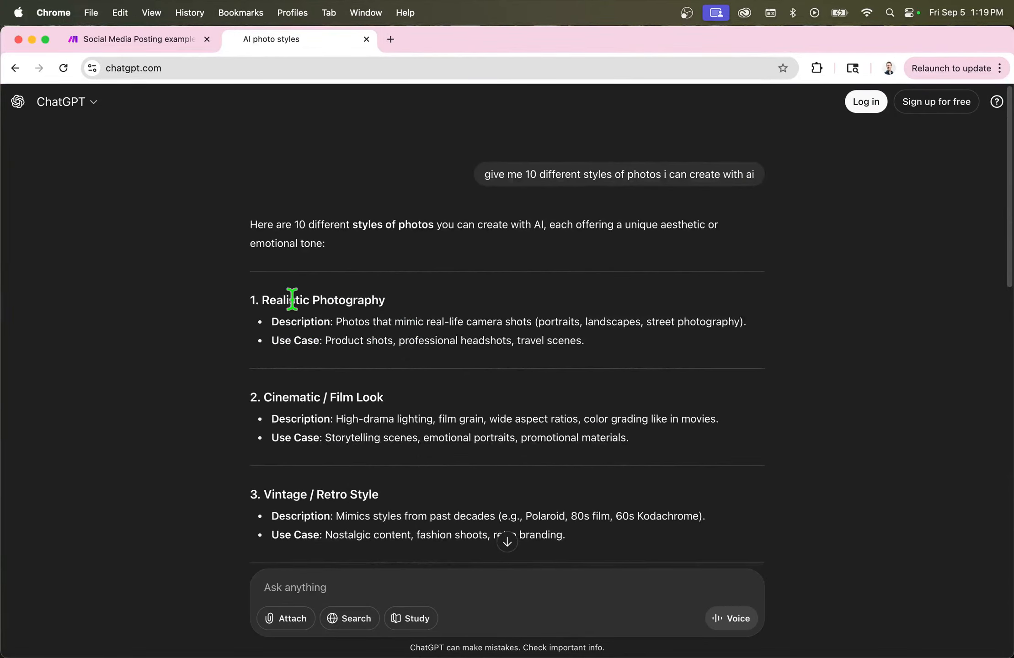
drag(276, 302, 391, 314)
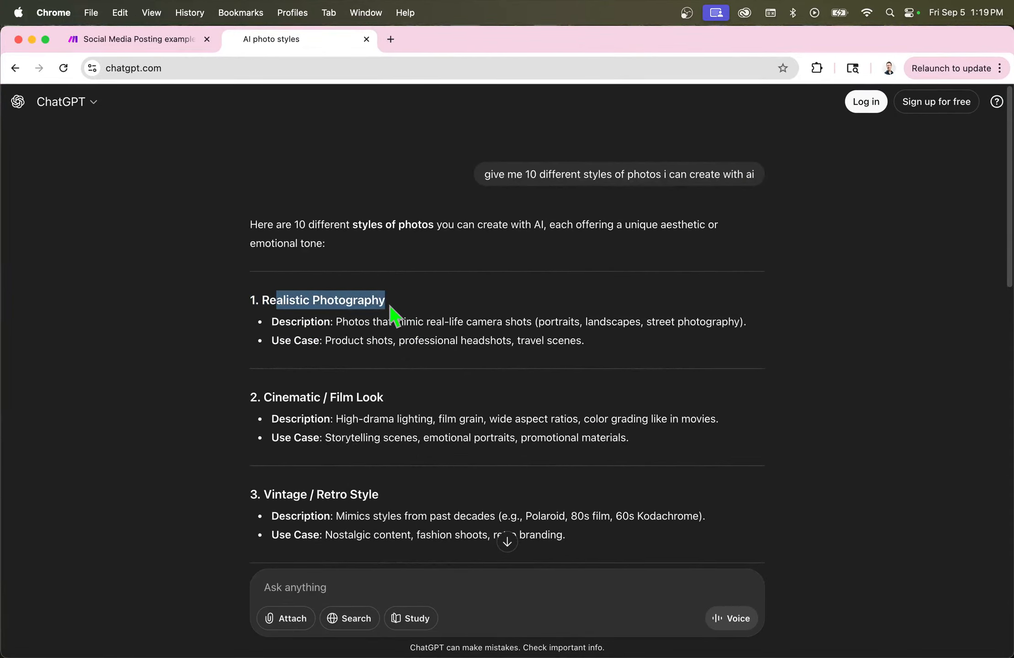
- Return to the Make scenario and add an Instagram for Business "Create a photo post" module after generate an image
click(165, 41)
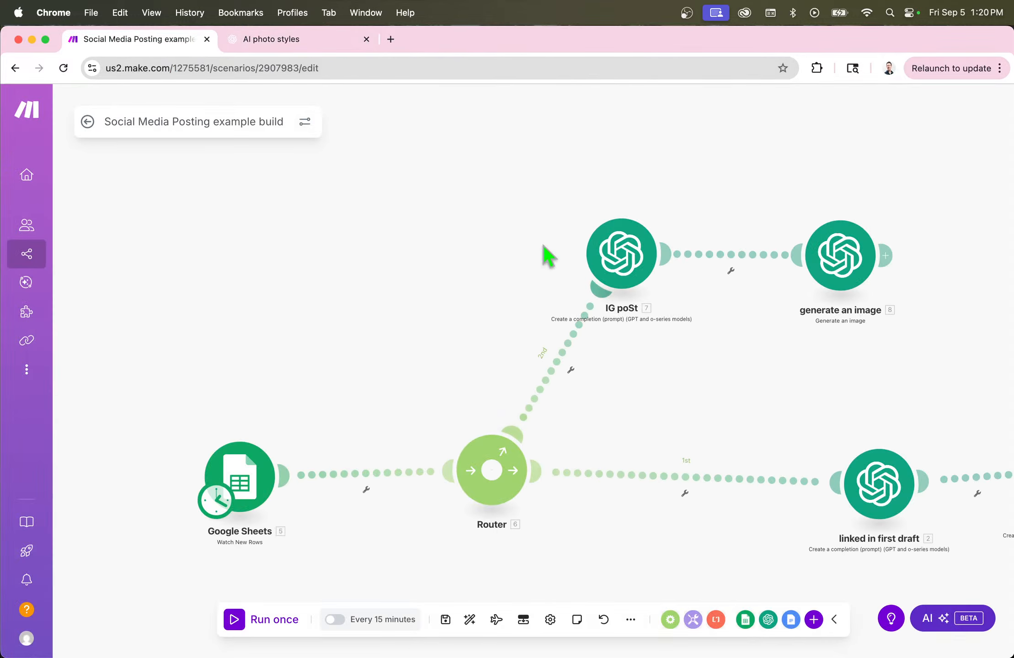
drag(546, 256, 244, 256)
drag(758, 341, 543, 343)
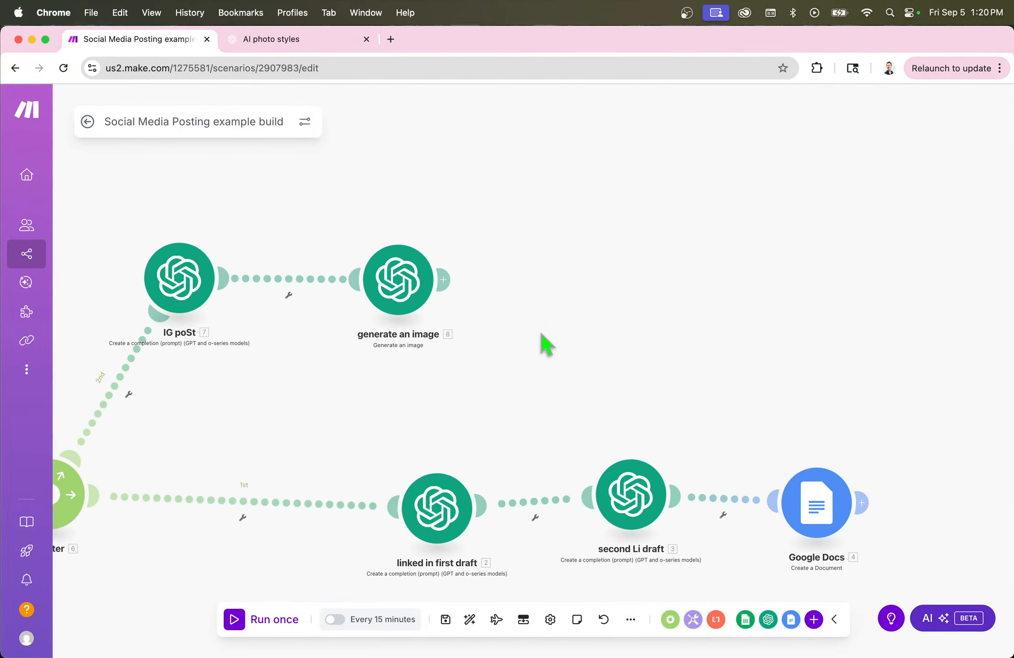
click(443, 286)
scroll(656, 323, down, 5)
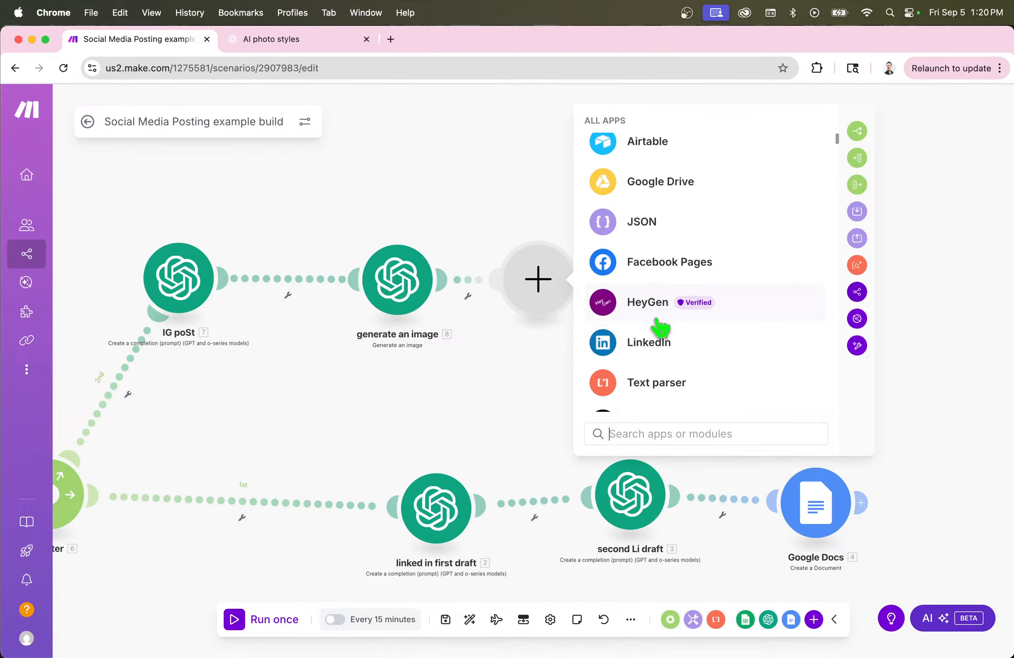
scroll(659, 325, down, 5)
scroll(658, 329, up, 15)
text(insta)
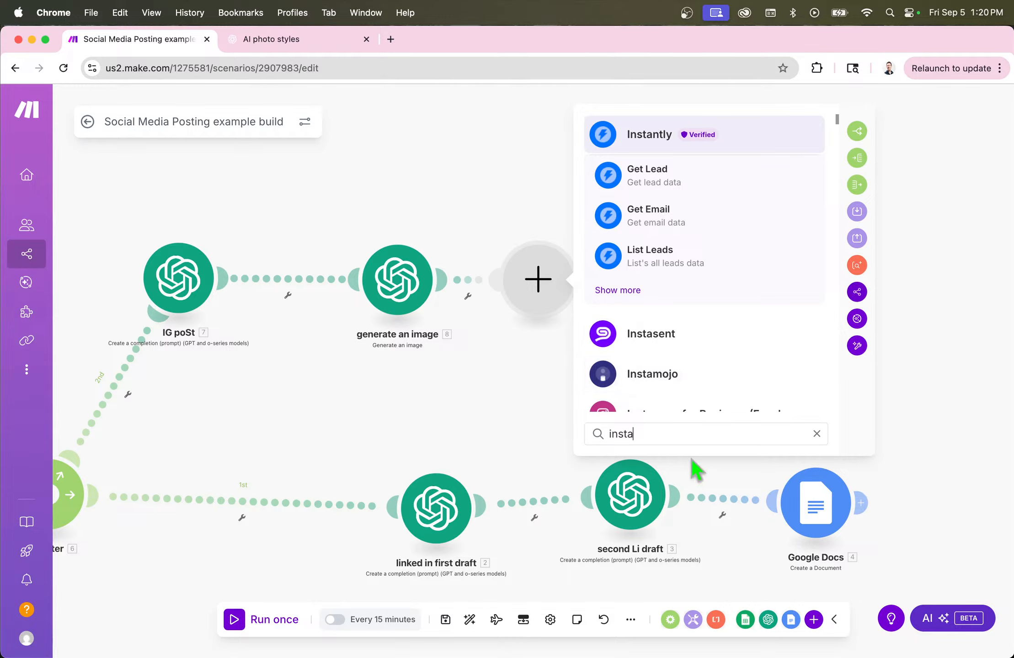
text(gr)
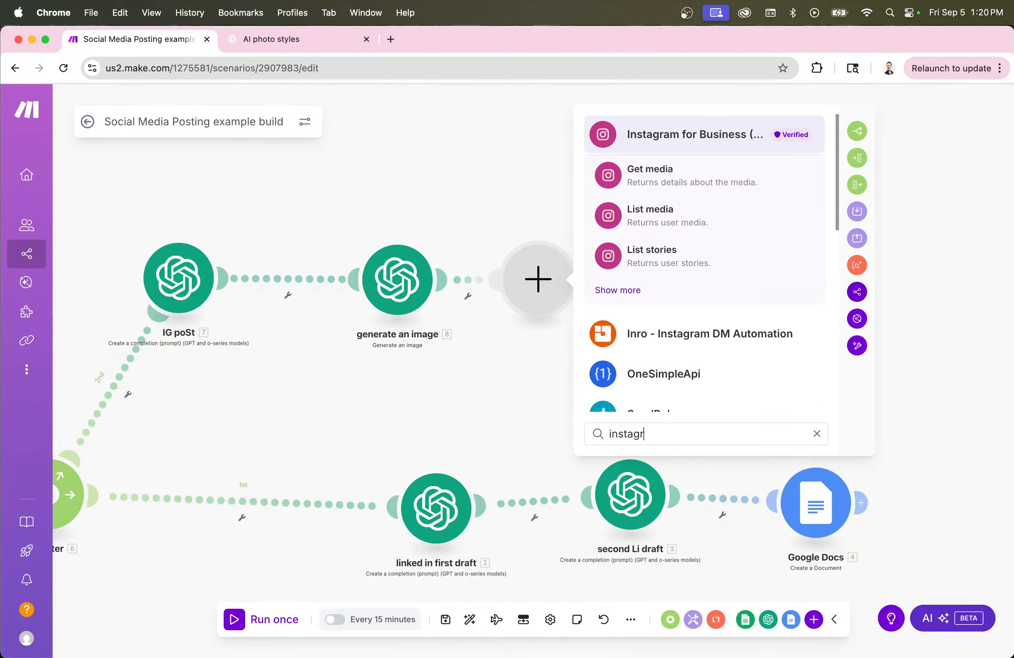
click(616, 146)
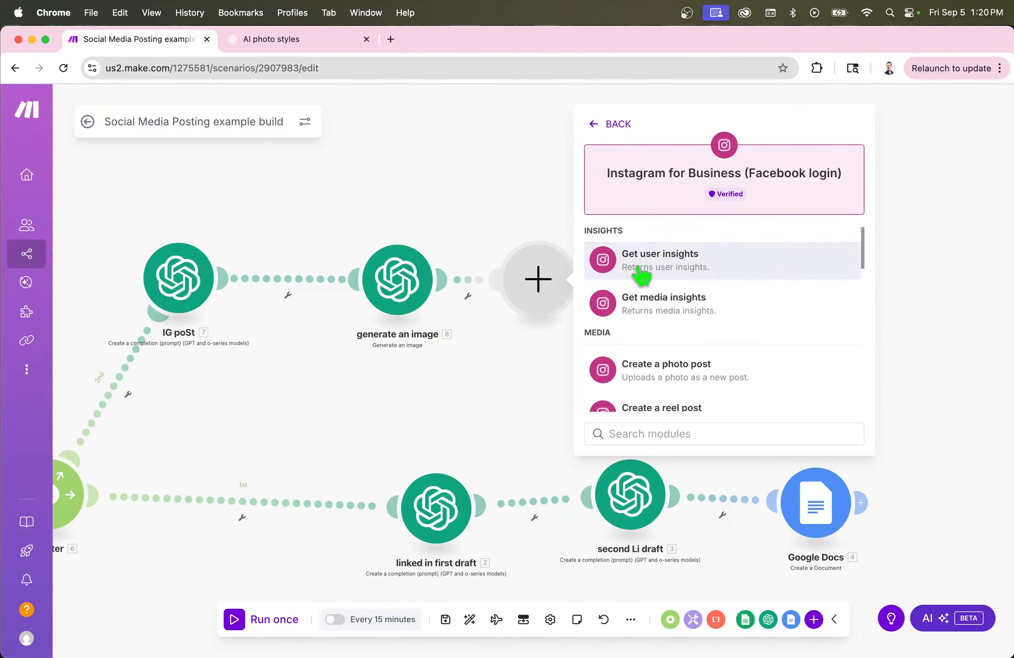
scroll(640, 320, down, 3)
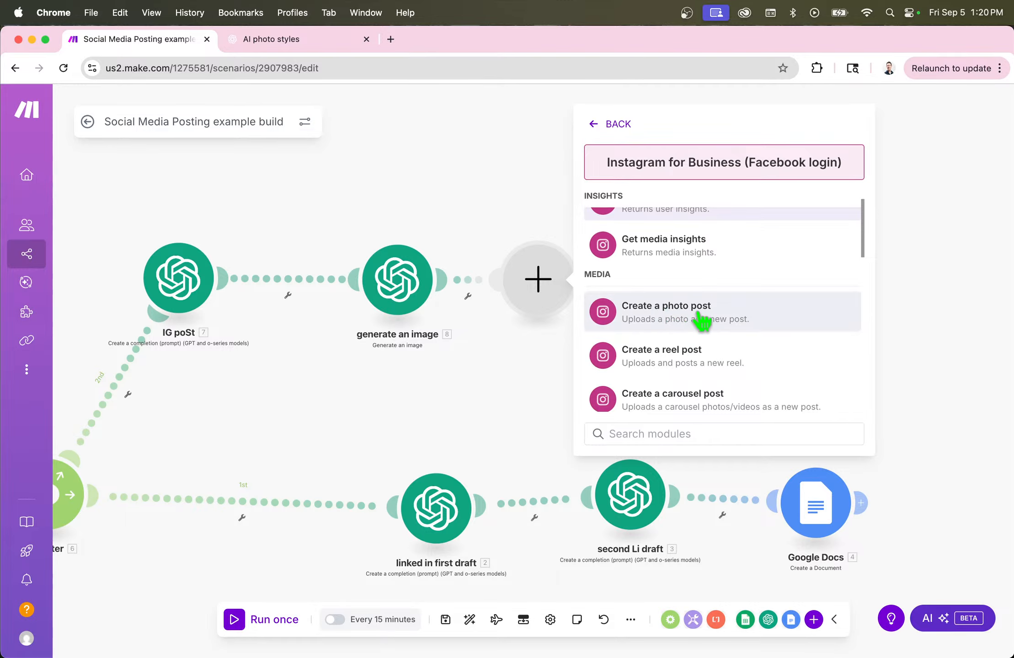
click(701, 320)
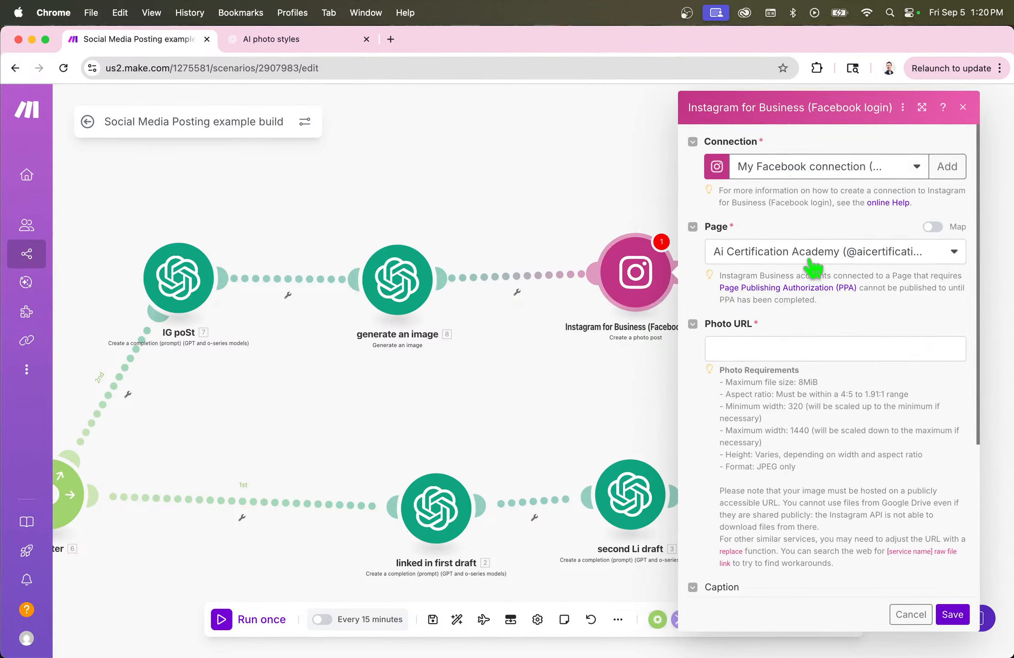
click(764, 350)
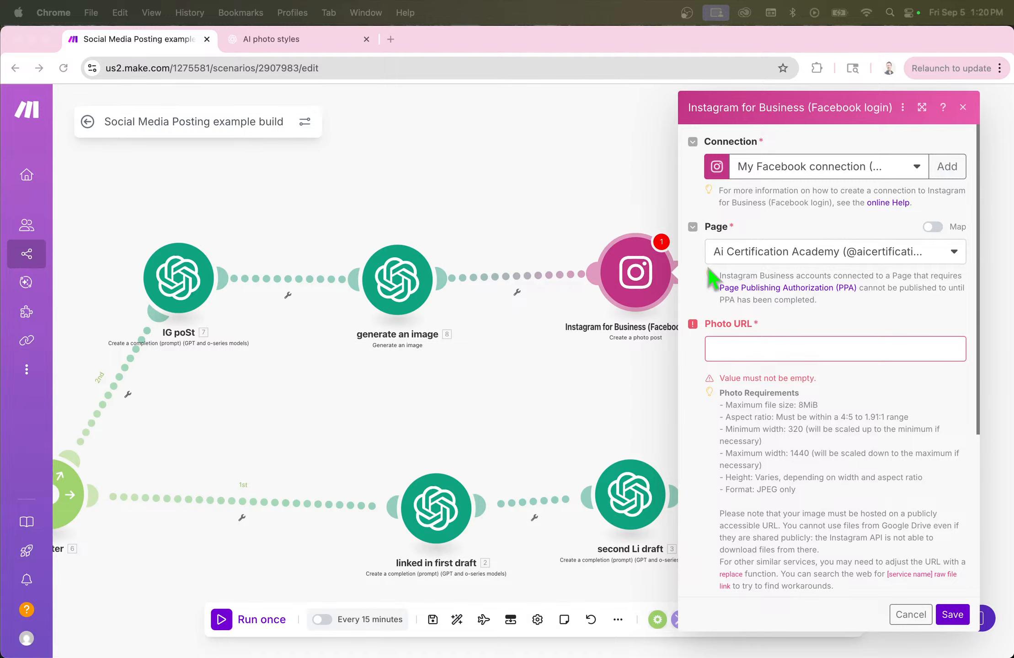
- Unlink the Instagram module from generate an image and the linked in first draft module from the Router
click(590, 210)
click(517, 292)
click(524, 368)
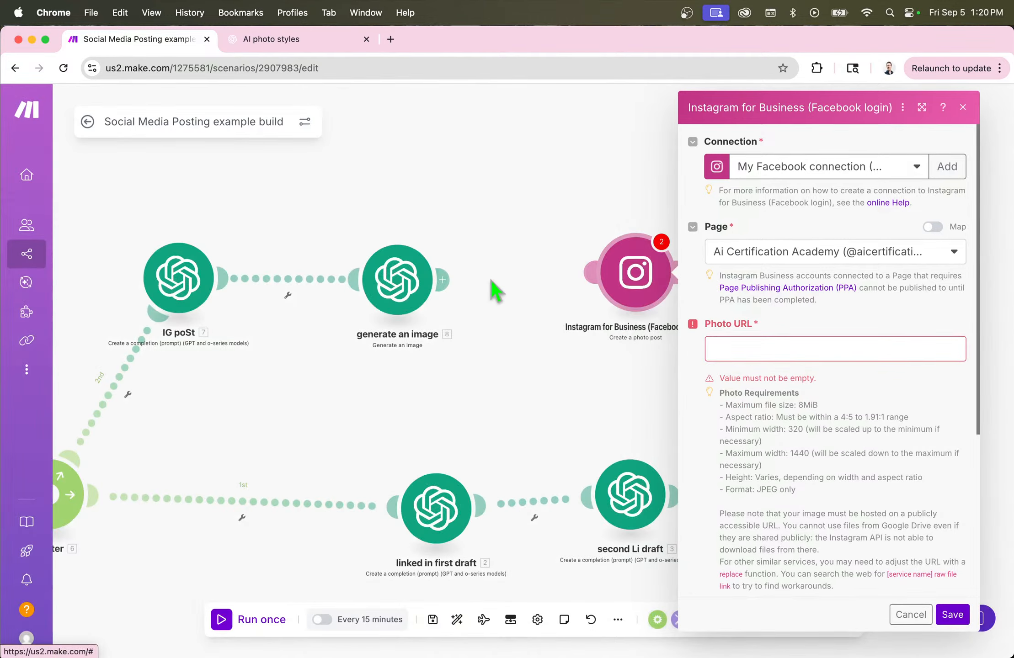
scroll(352, 430, left, 5)
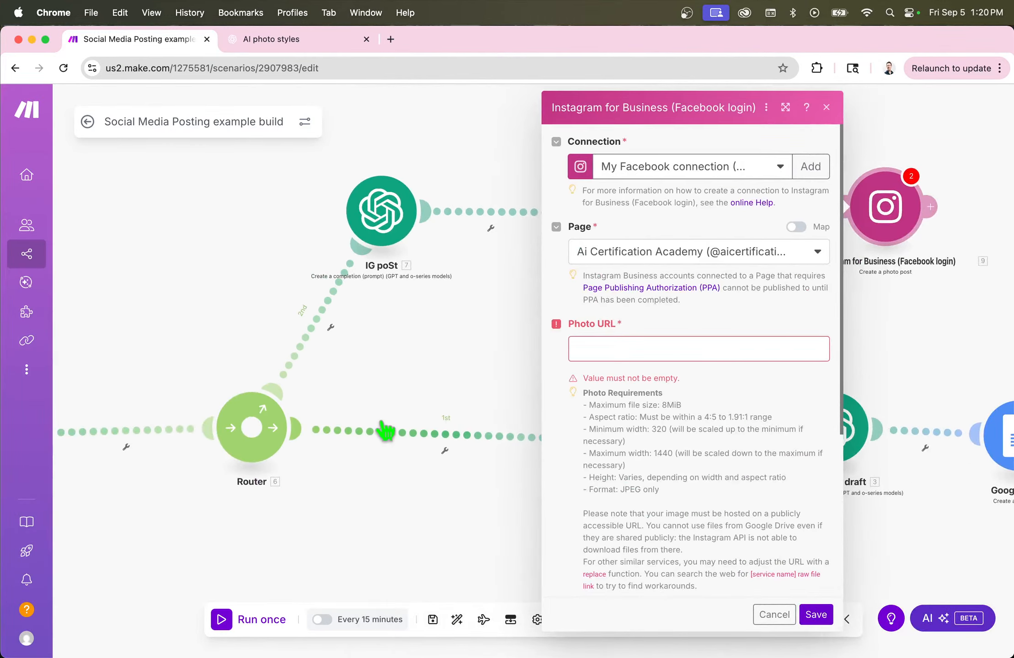
click(385, 429)
click(427, 459)
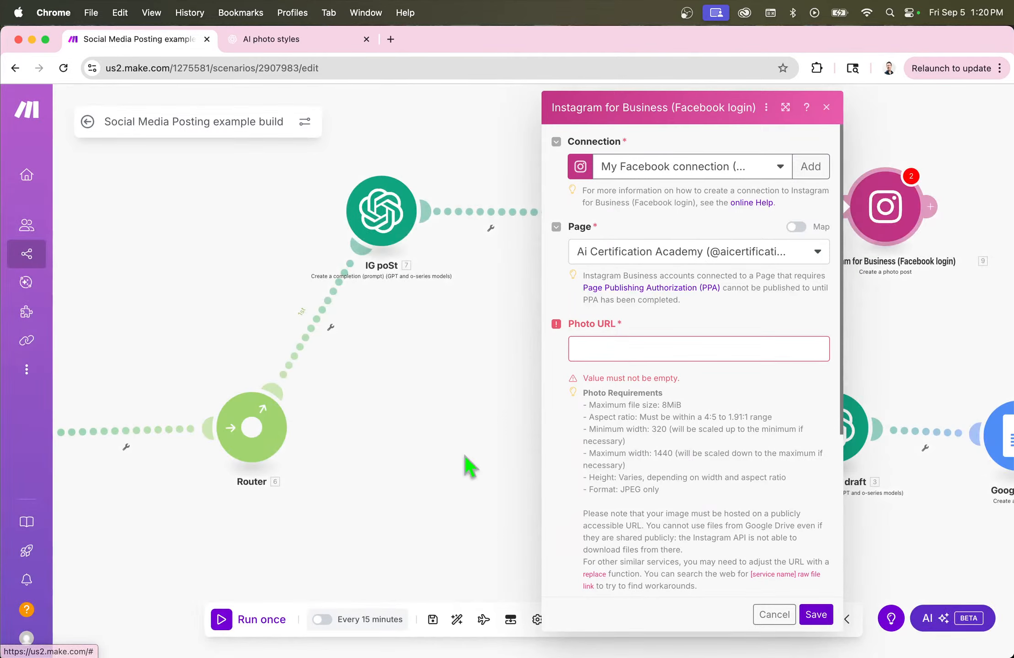
- Close the Instagram module's settings without saving them, then save the scenario and run it once
click(762, 615)
scroll(893, 559, right, 5)
scroll(640, 444, left, 10)
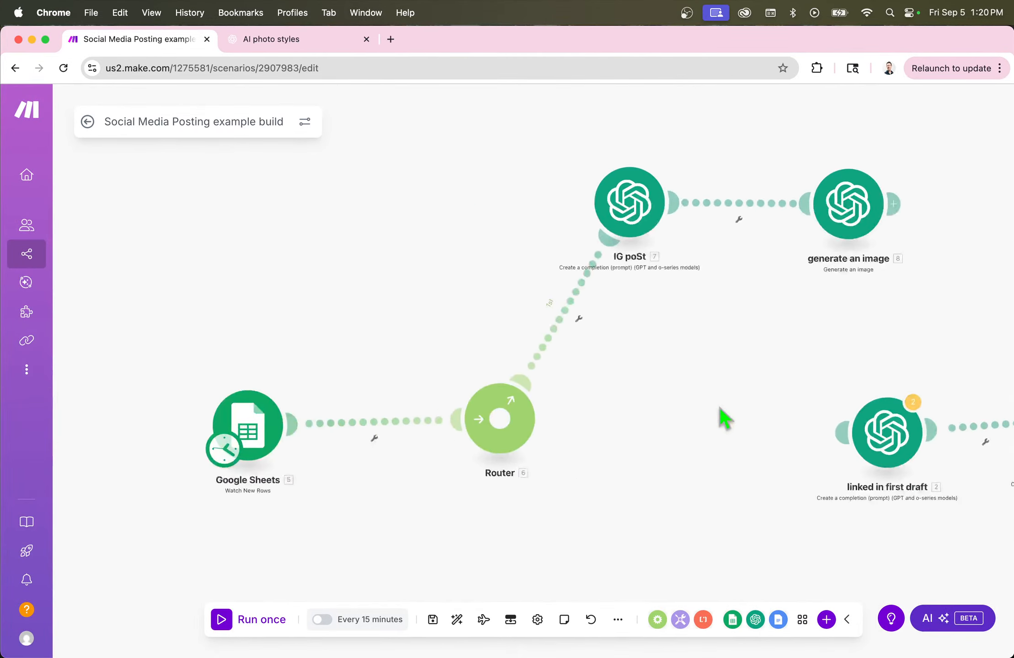
drag(724, 417, 641, 432)
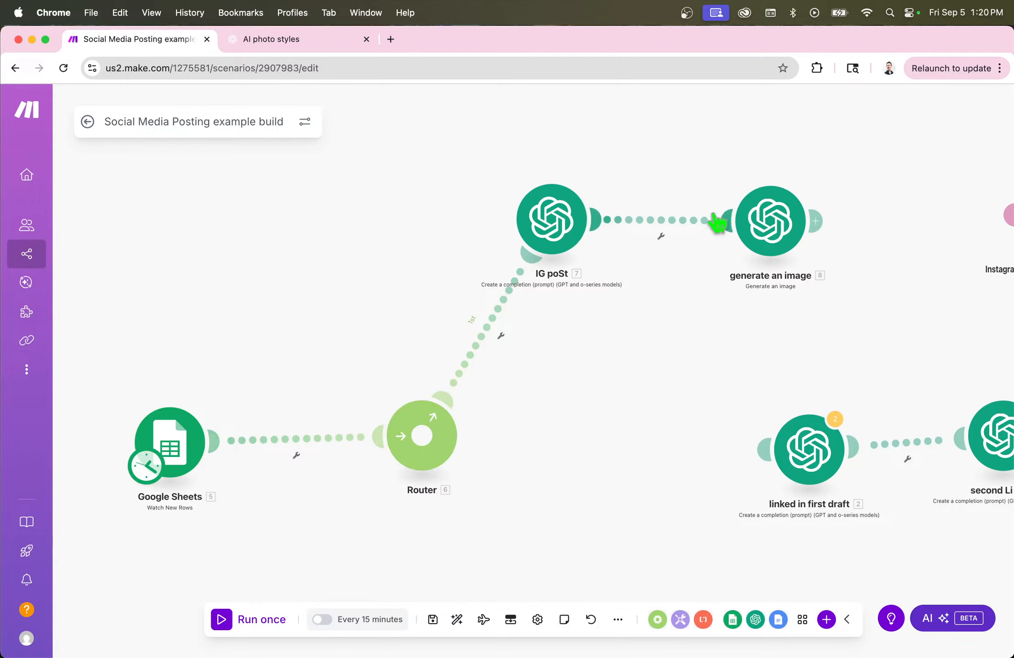
click(433, 621)
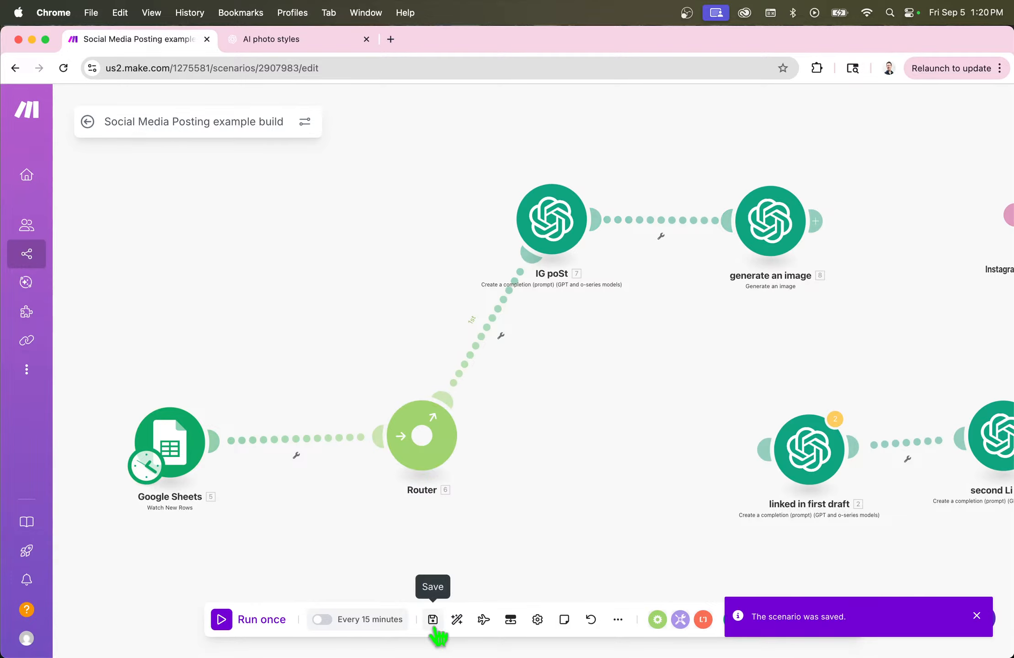
click(235, 624)
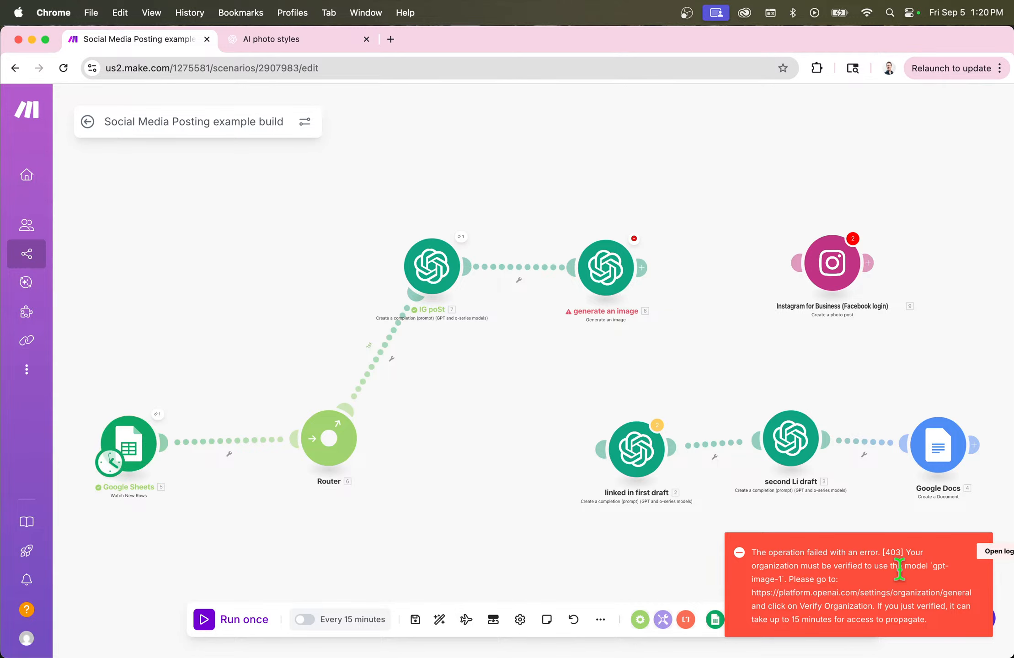
- Inspect the generate an image module's settings and read the error details of its failed operation
click(606, 268)
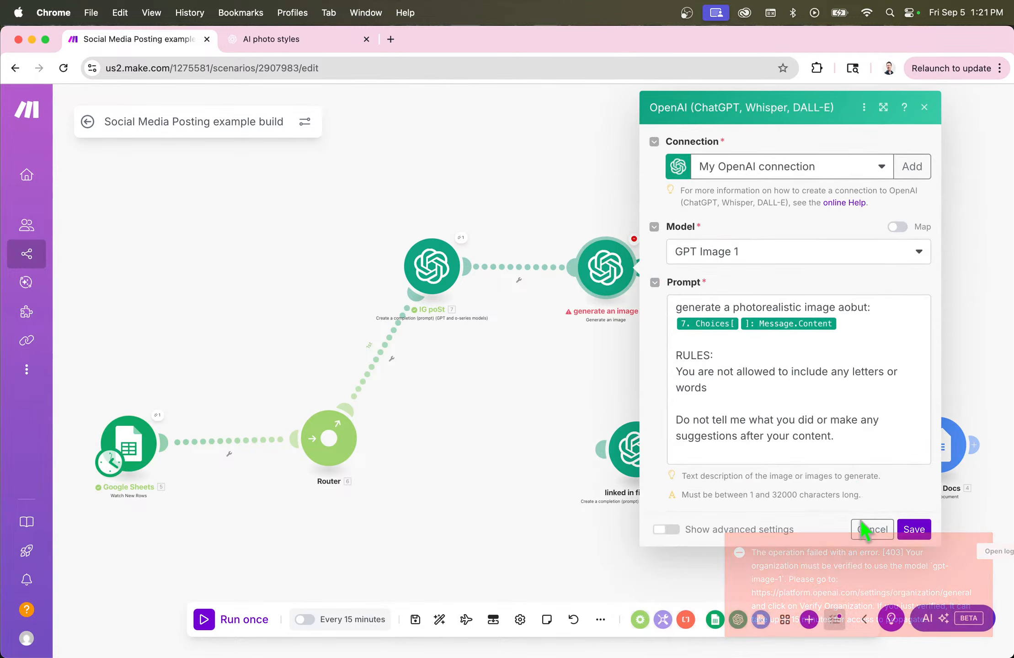
click(572, 378)
click(634, 240)
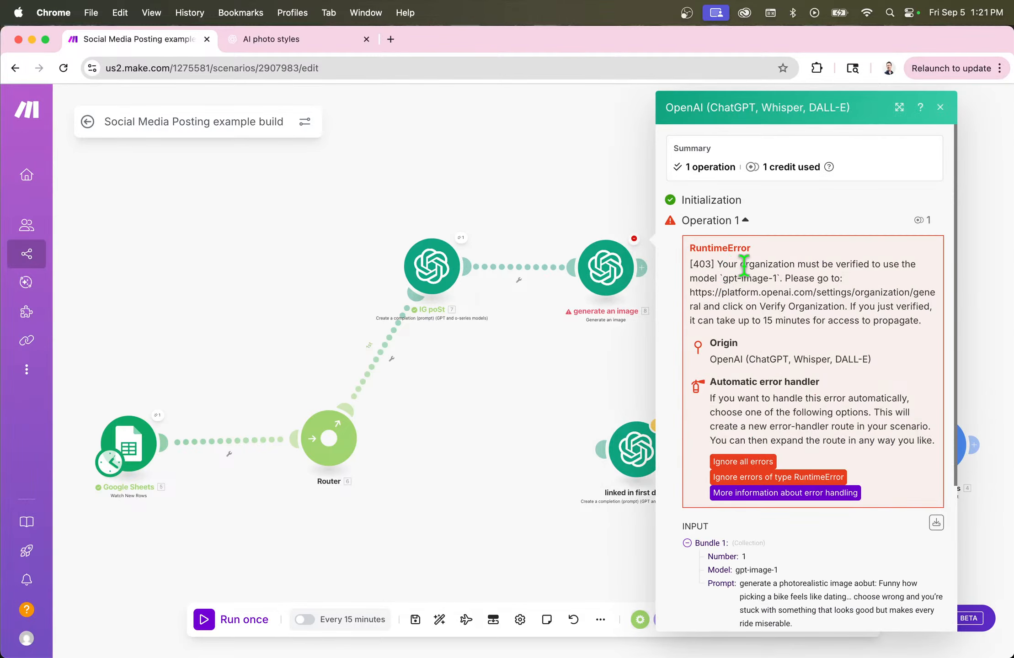
drag(744, 265, 804, 342)
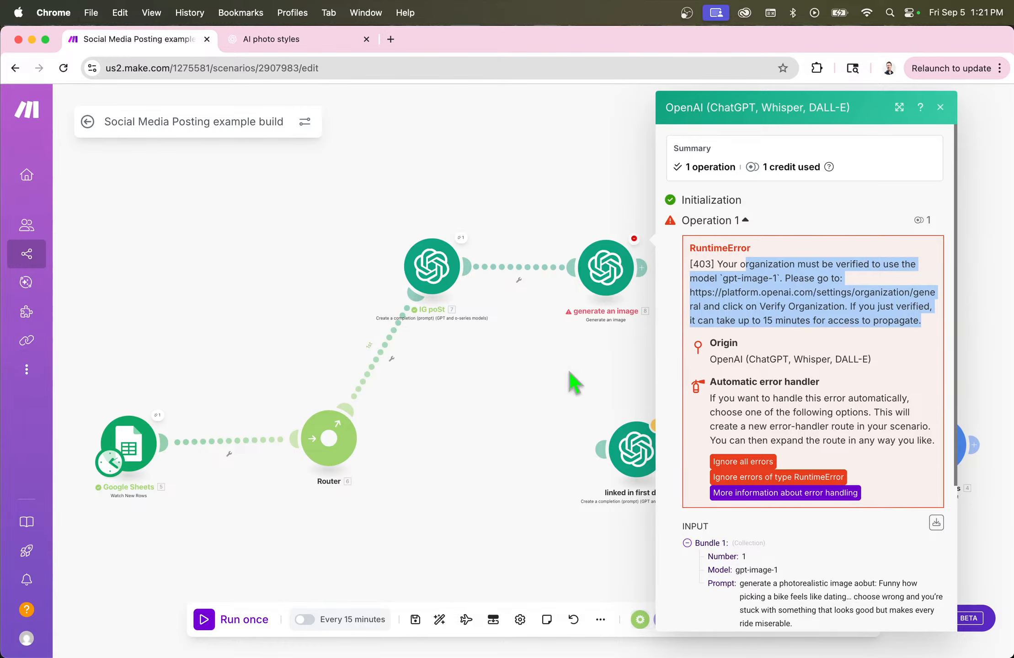
- Set the generate an image module's model to Dall-E 3 and save the scenario despite the unsaved-changes warning
click(605, 271)
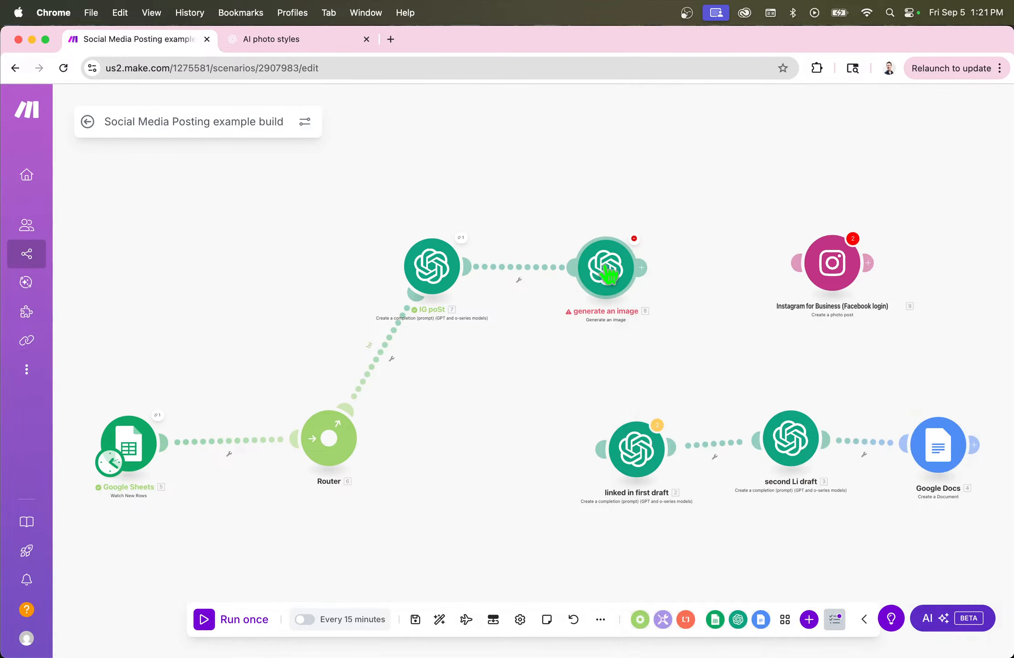
click(707, 257)
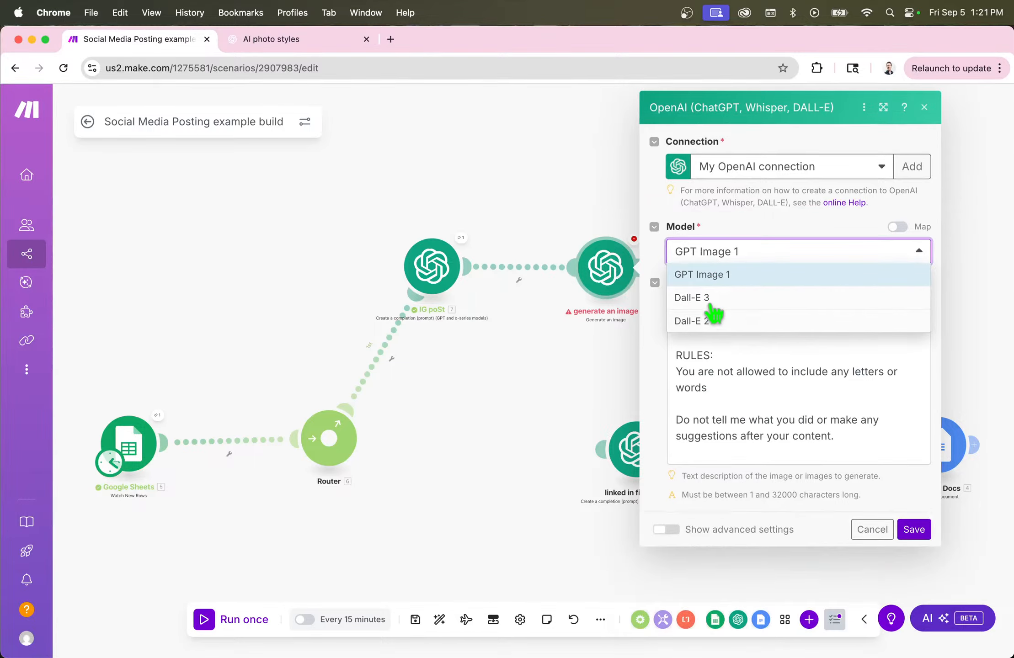
click(699, 298)
click(567, 422)
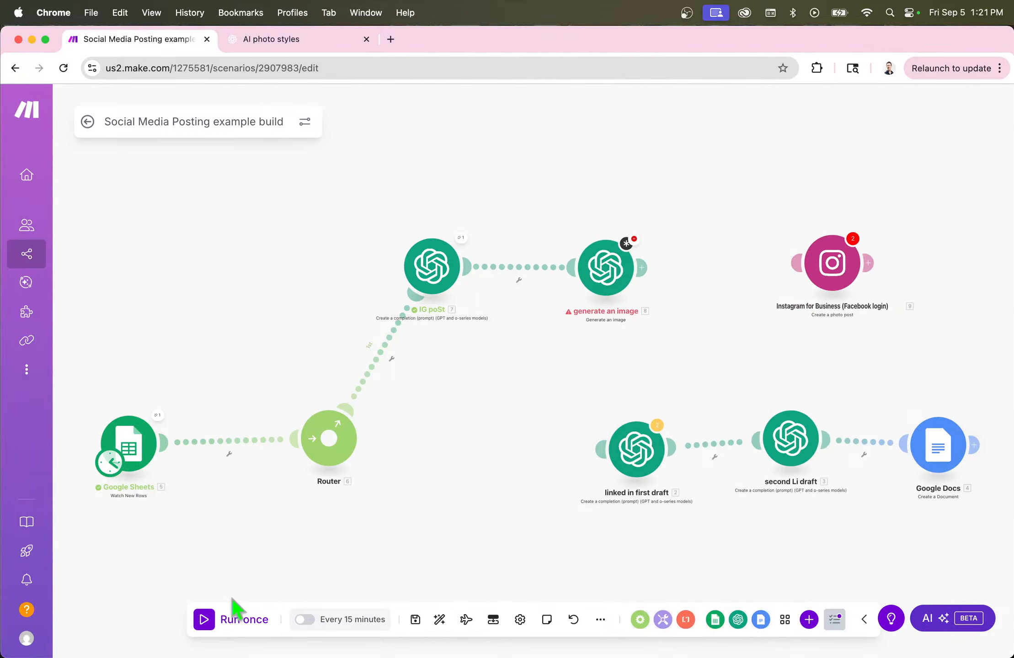
click(415, 621)
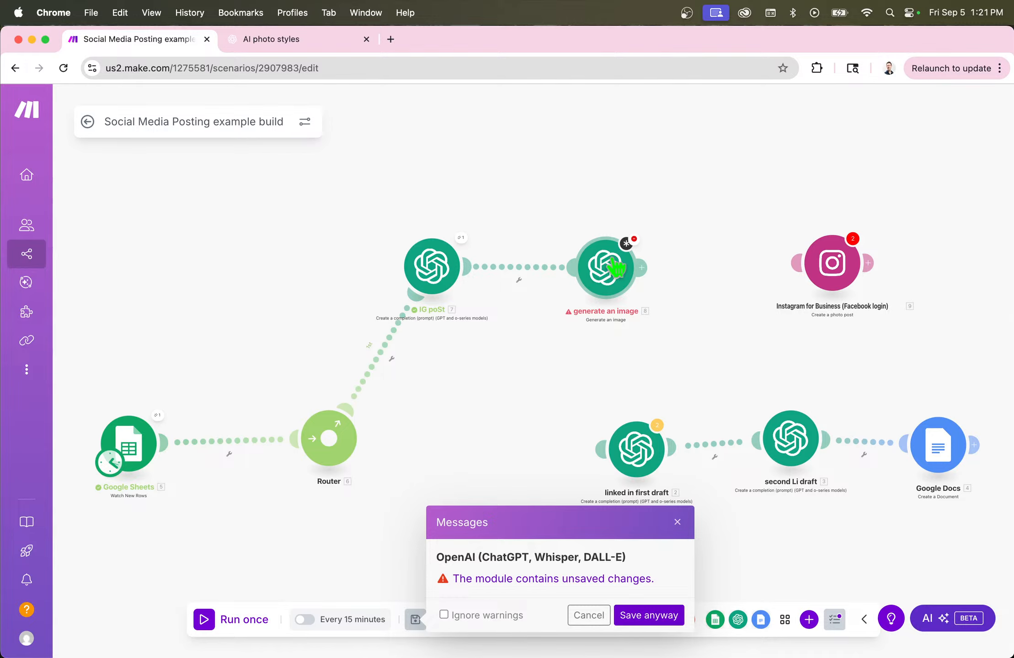
click(642, 615)
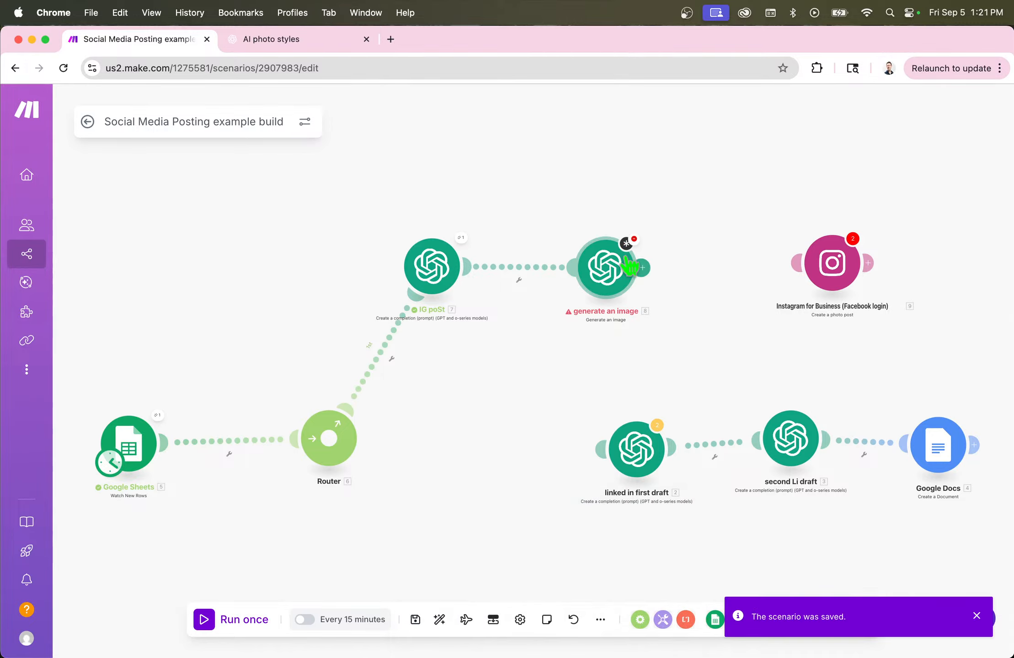
- Save the generate an image module's Dall-E 3 settings, then save the scenario and run it once
click(630, 261)
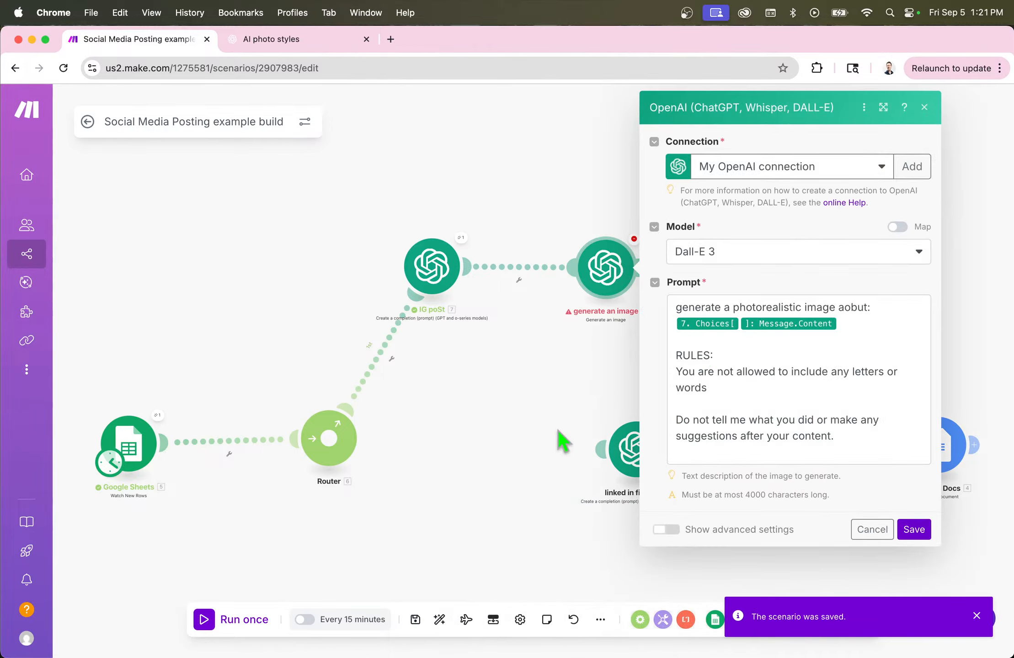
click(566, 439)
click(204, 619)
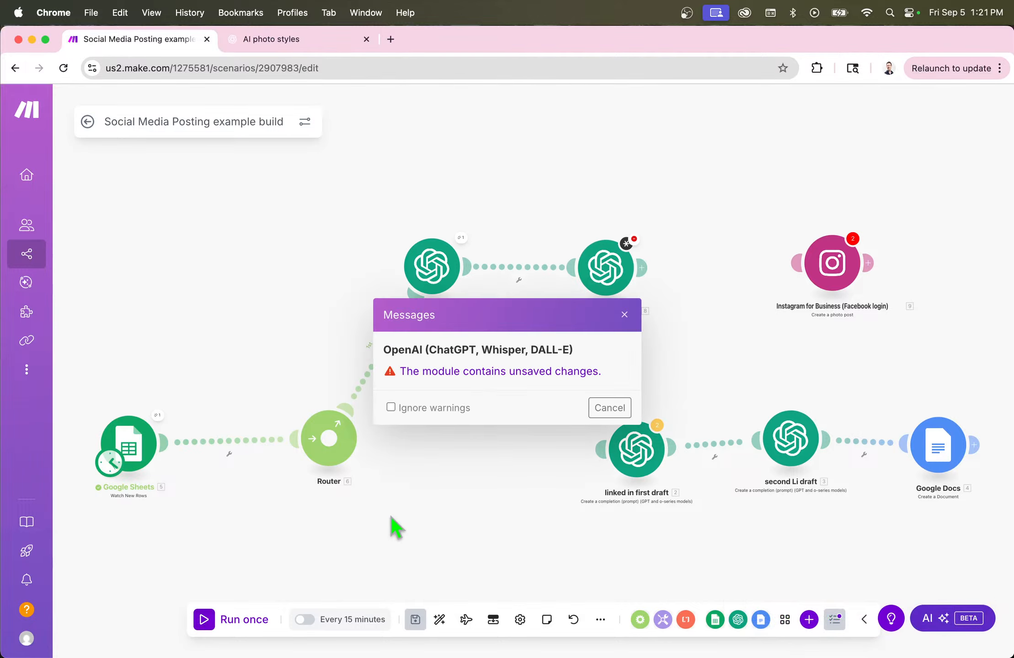
click(610, 407)
click(604, 268)
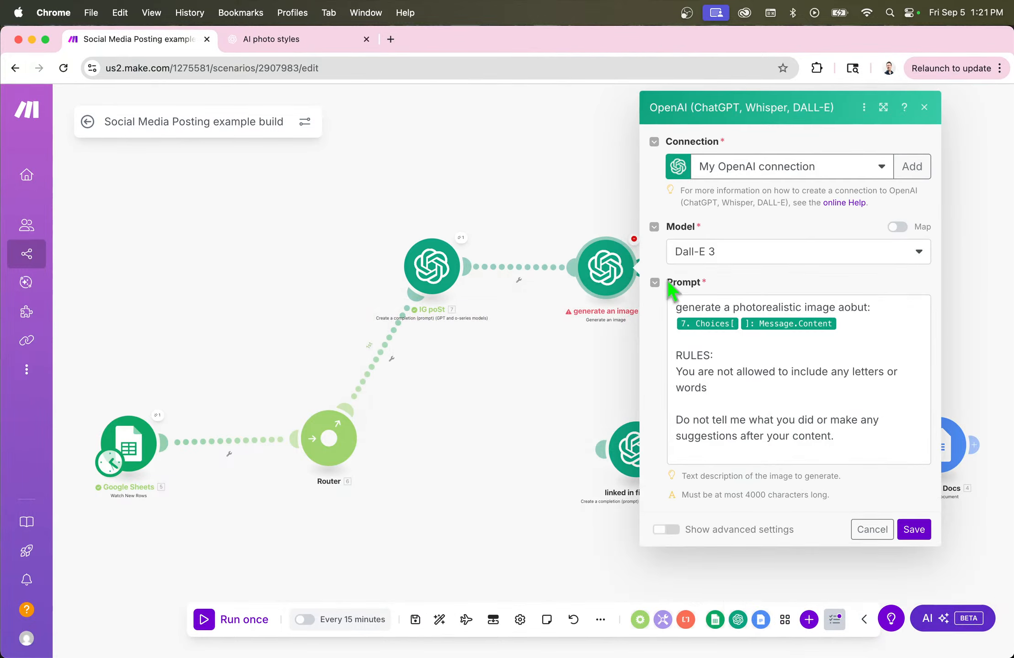
click(913, 529)
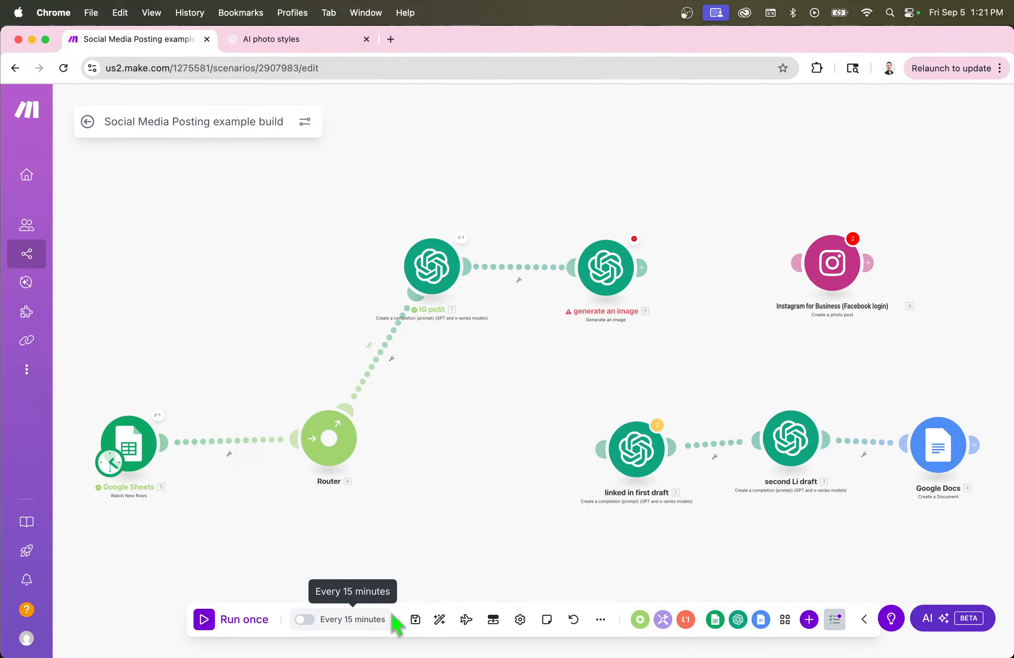
click(414, 619)
click(220, 619)
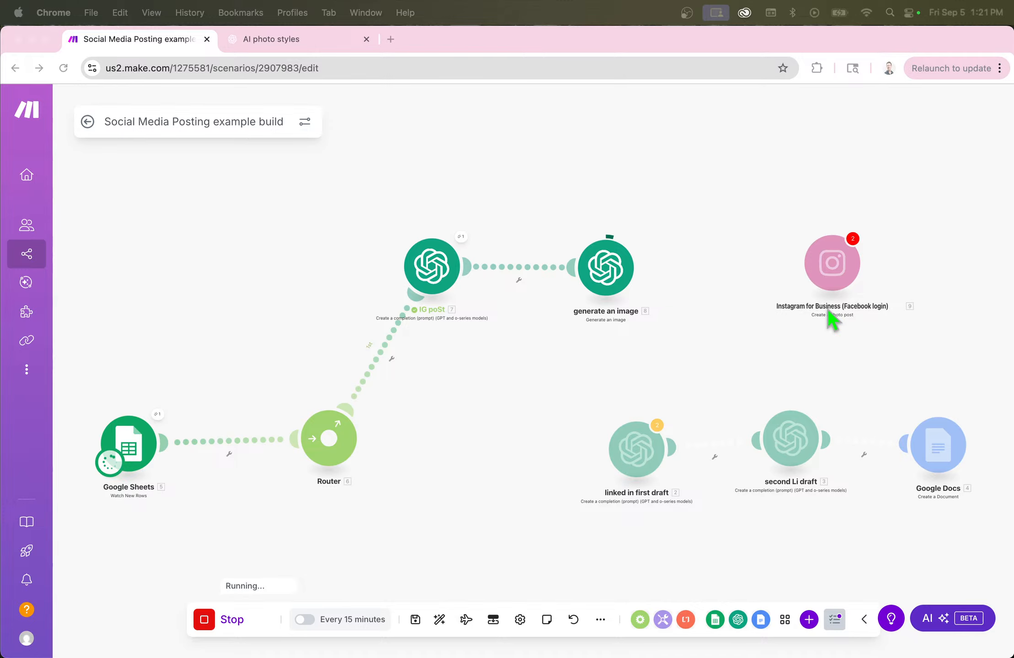
- Follow the running scenario across the Google Sheets, Router, IG poSt and generate an image modules
click(666, 269)
drag(492, 430, 794, 443)
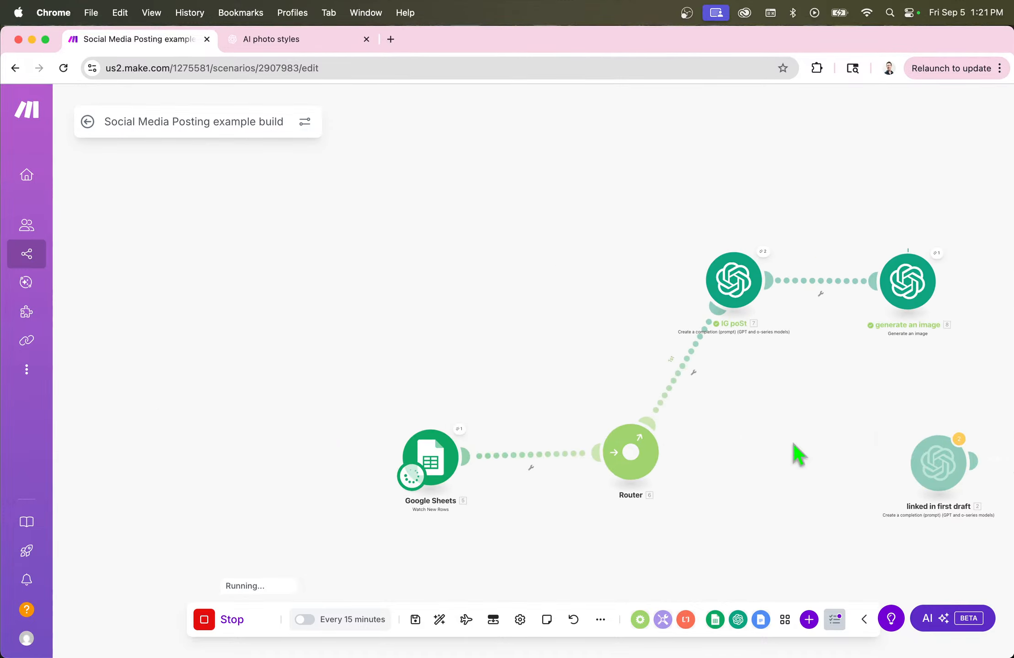
scroll(896, 271, up, 5)
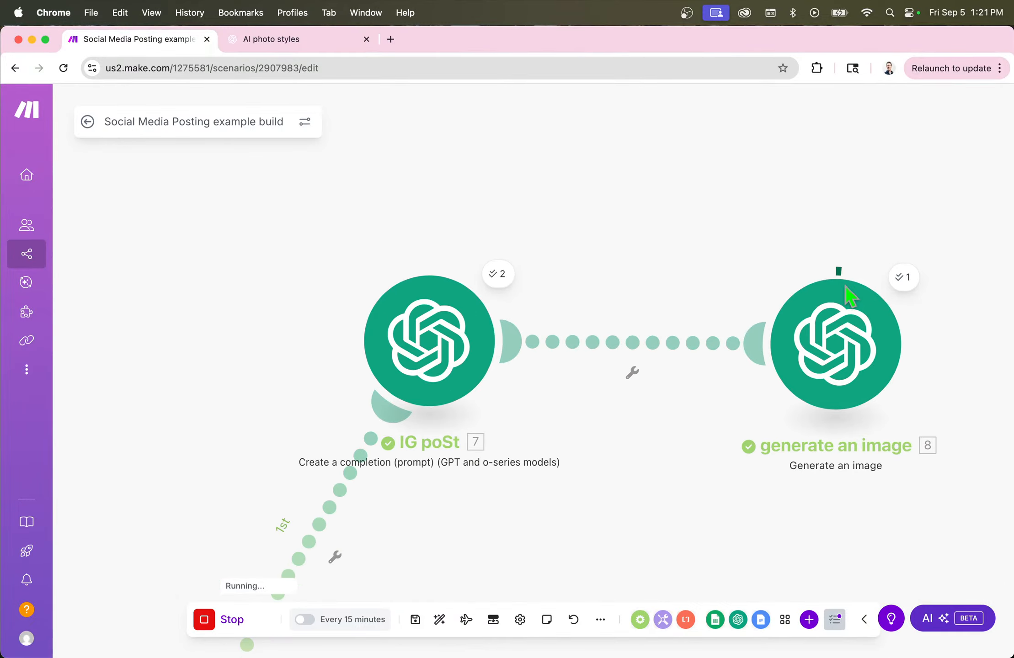
scroll(436, 339, down, 3)
scroll(357, 335, up, 3)
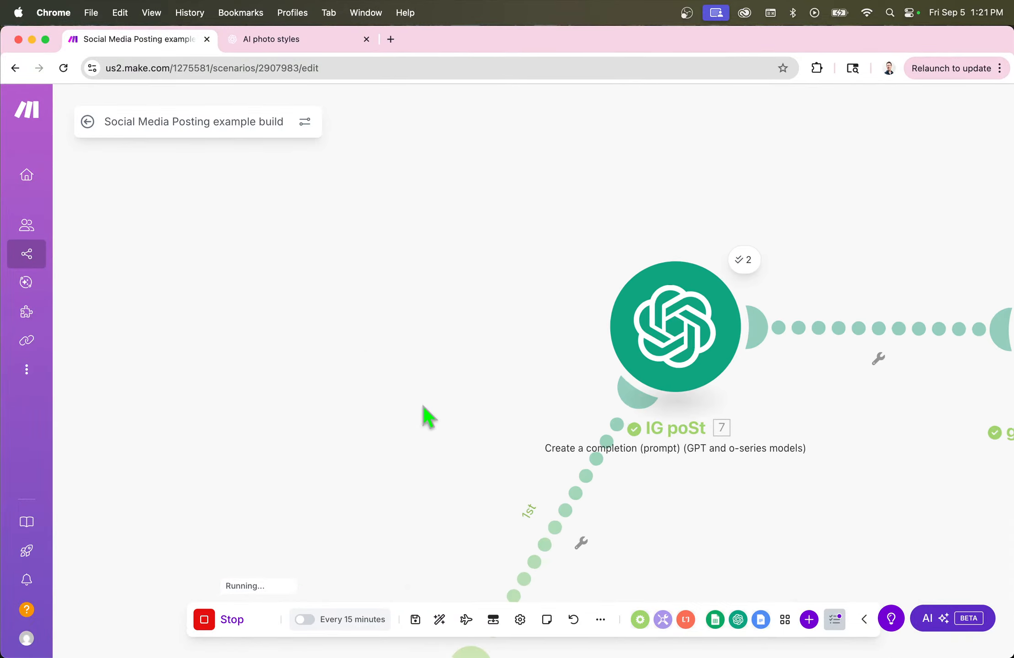
scroll(398, 425, down, 3)
scroll(346, 440, up, 3)
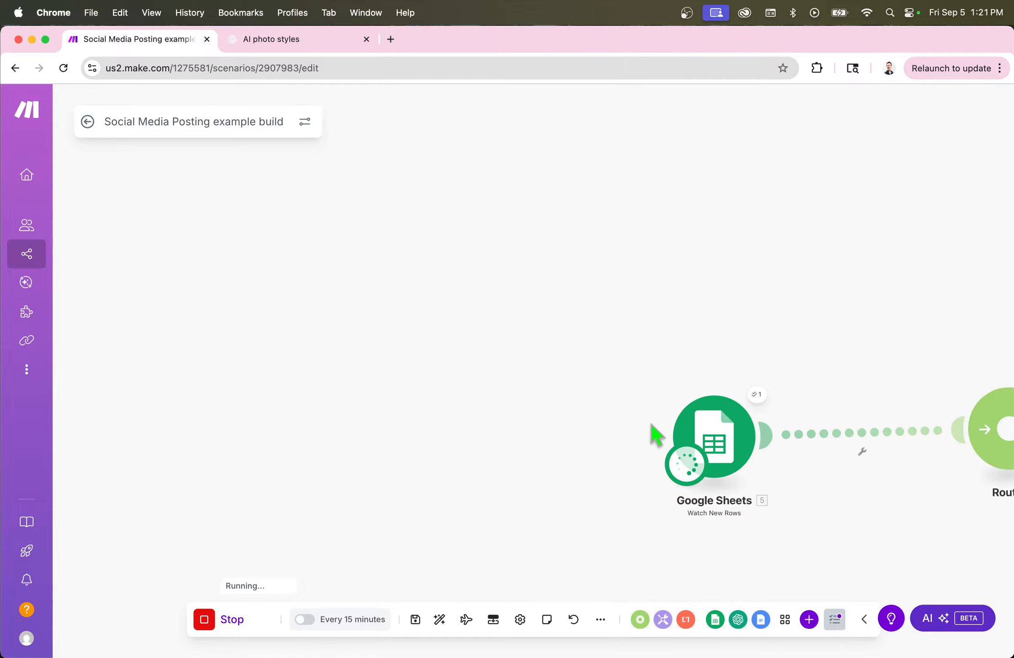
scroll(653, 434, right, 7)
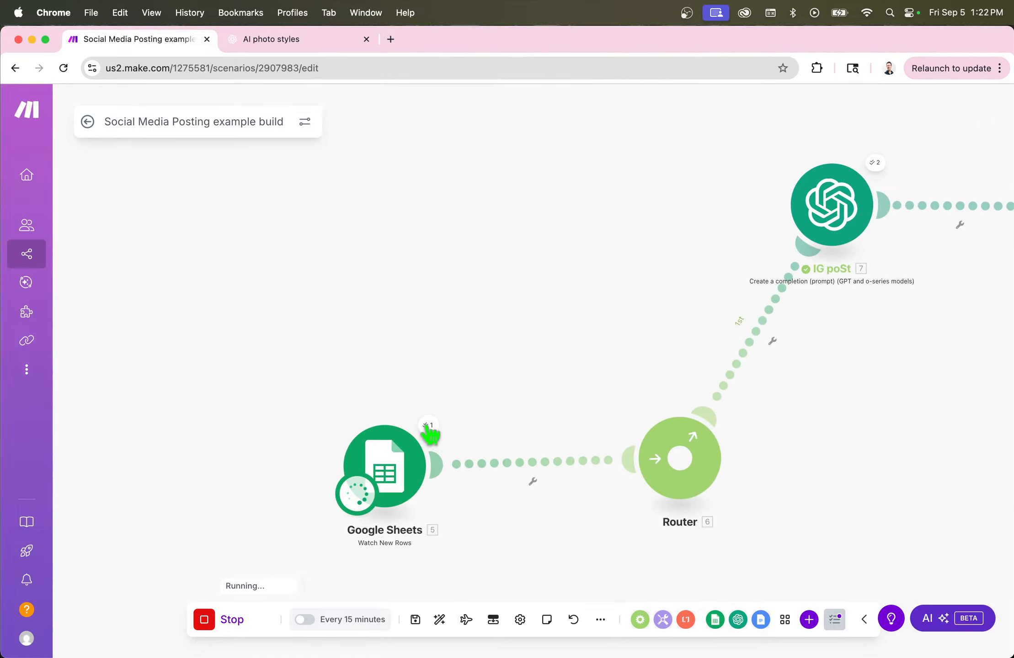
drag(717, 229, 409, 379)
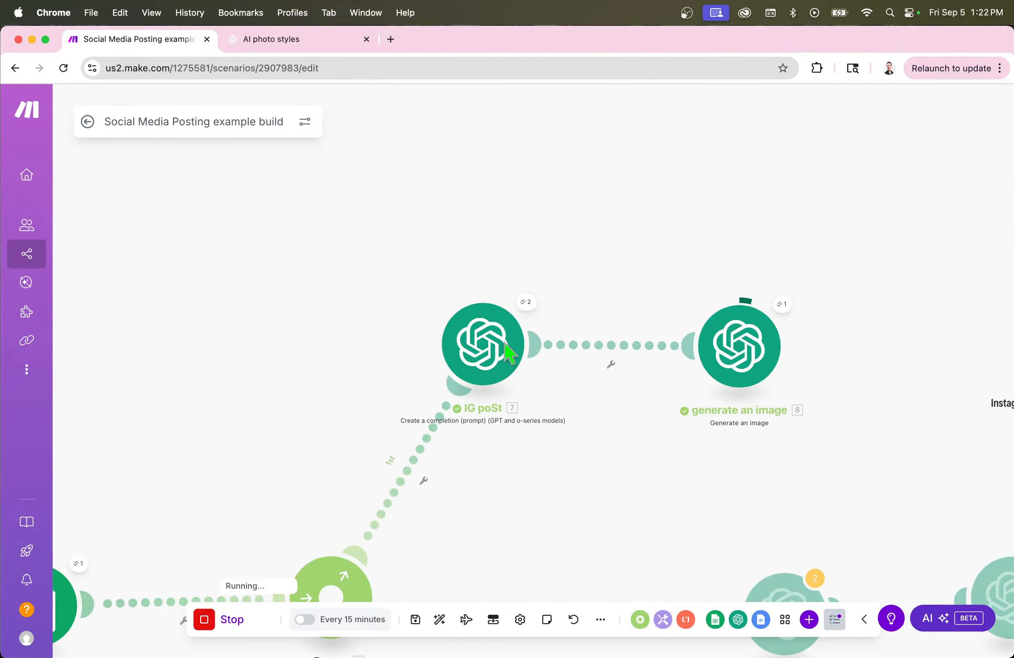
drag(342, 339, 486, 321)
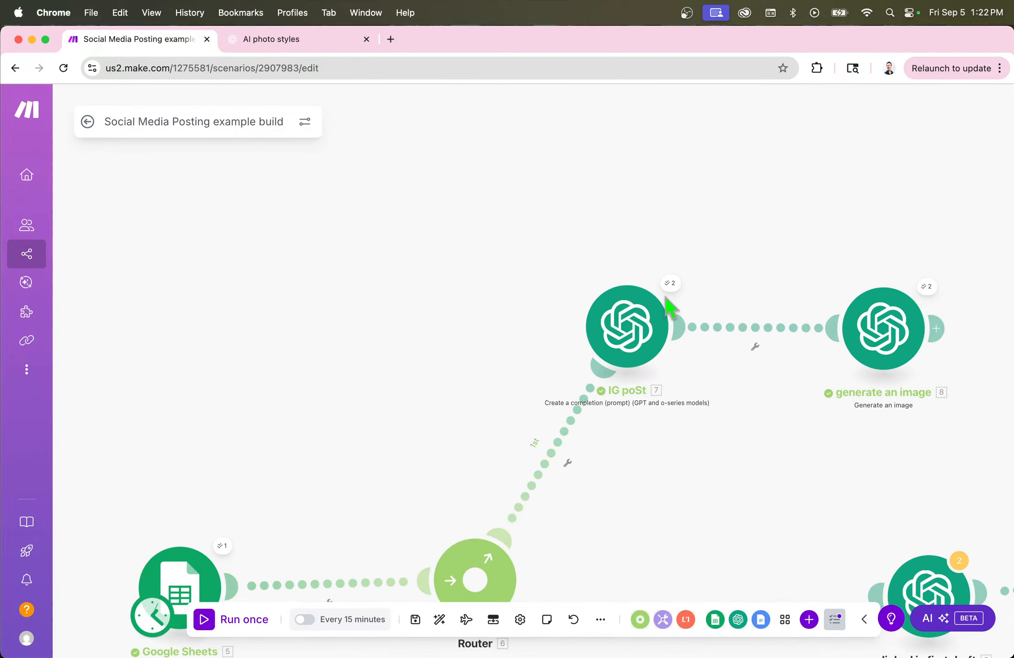
- Set the Google Sheets module's limit to 1 result per execution cycle and save its settings
drag(384, 464, 446, 355)
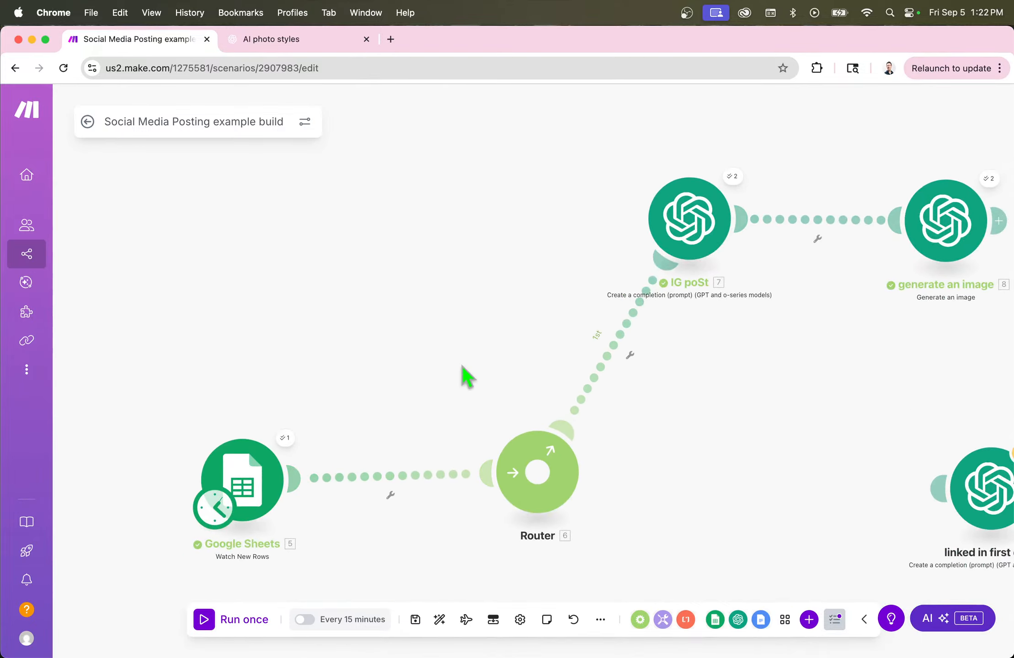
click(270, 483)
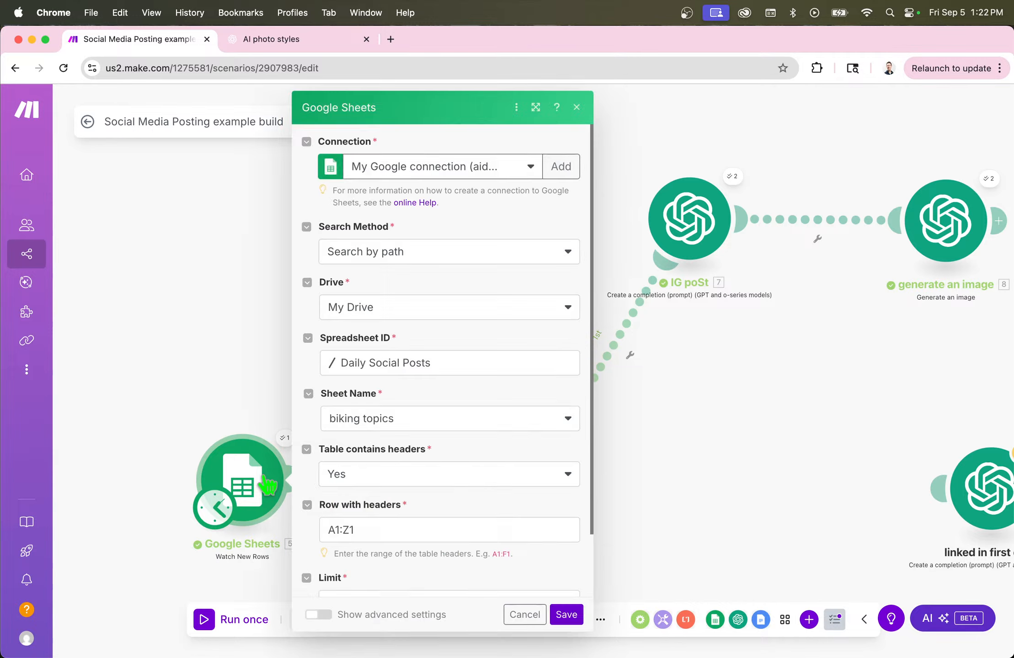
scroll(364, 522, down, 2)
click(364, 528)
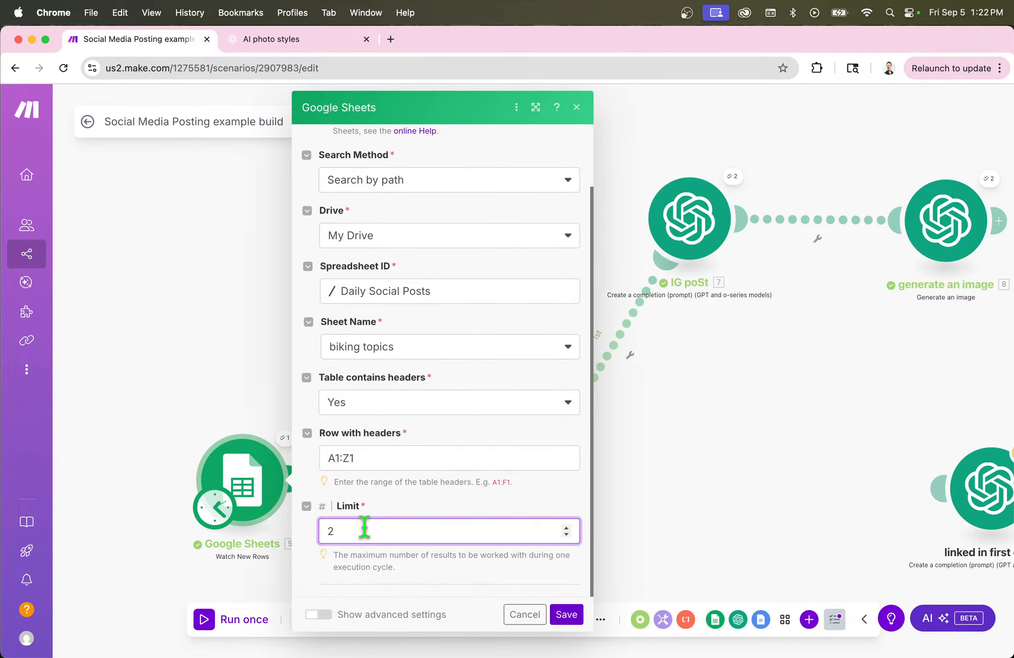
key(BackSpace)
text(1)
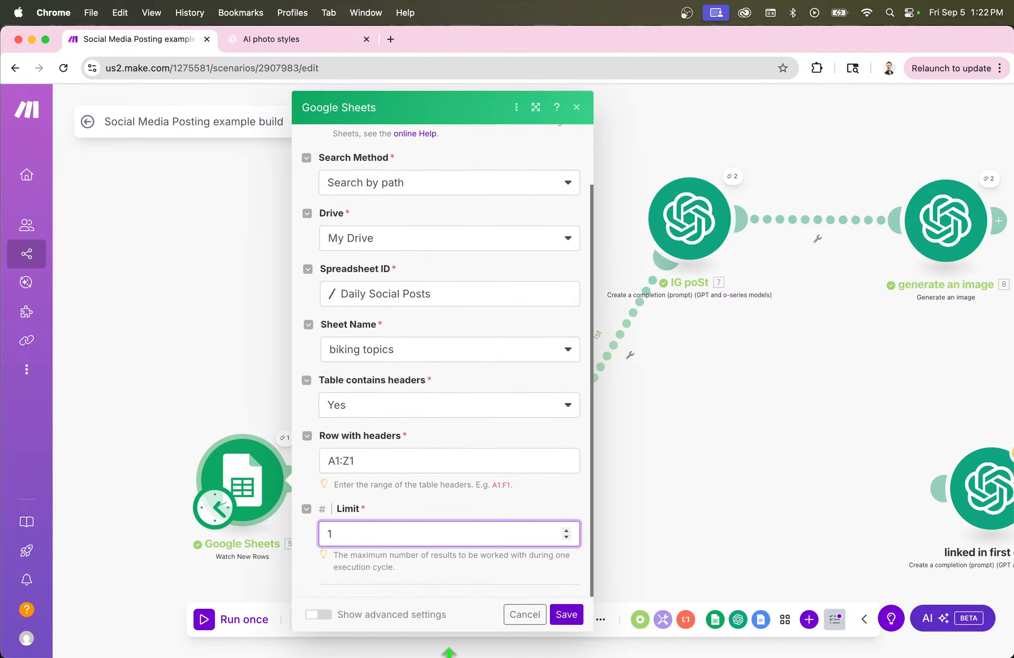
click(555, 621)
- Examine the input of the IG poSt module's first operation down to the full message content sent to the model
drag(787, 315, 708, 414)
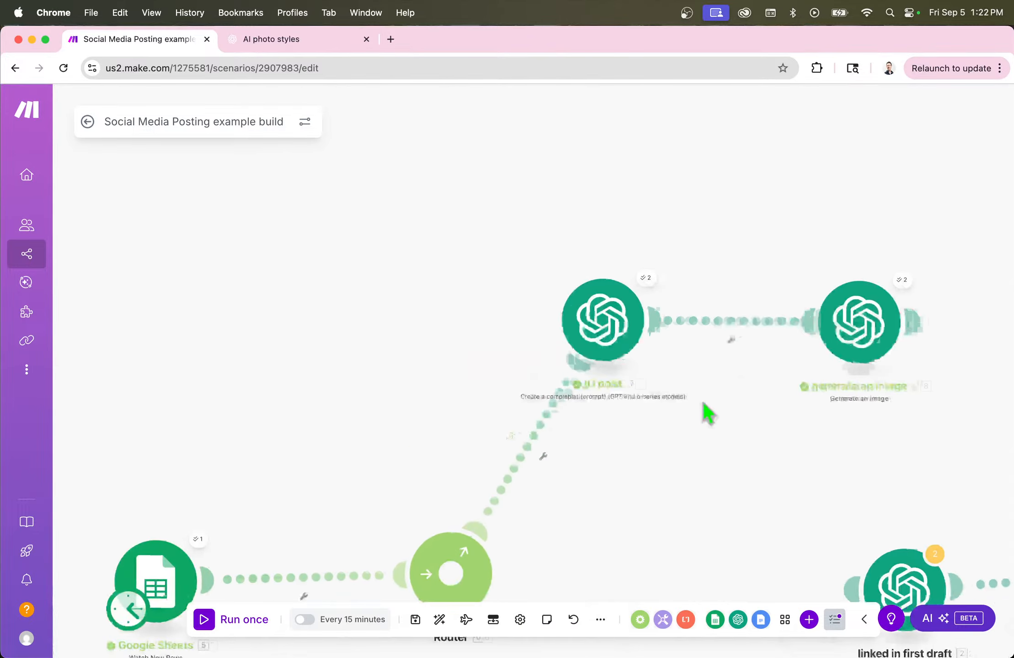
click(655, 280)
scroll(774, 348, down, 3)
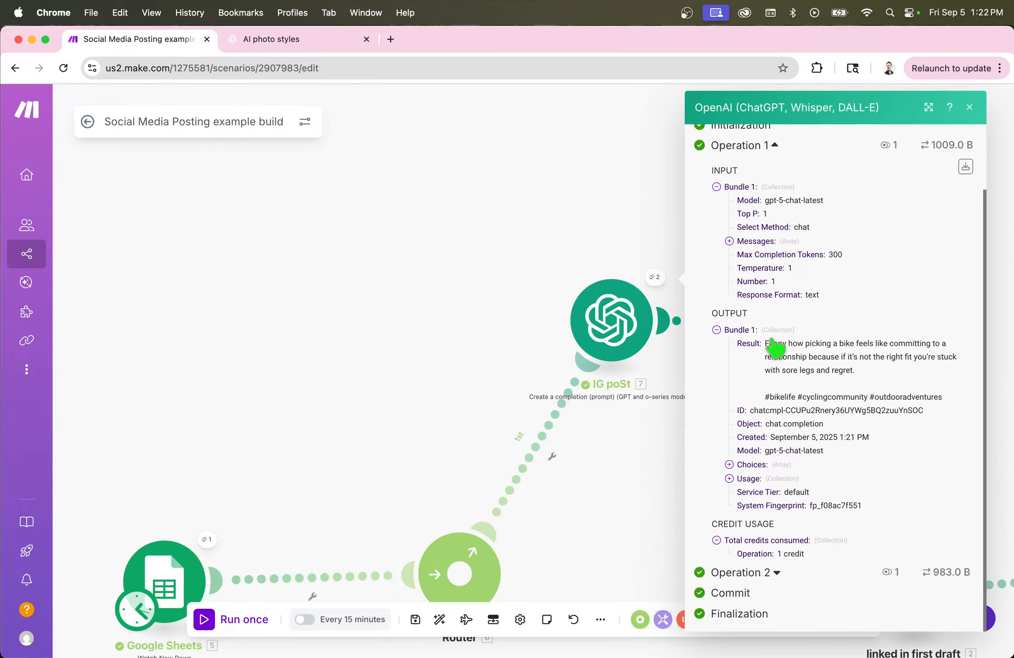
click(729, 241)
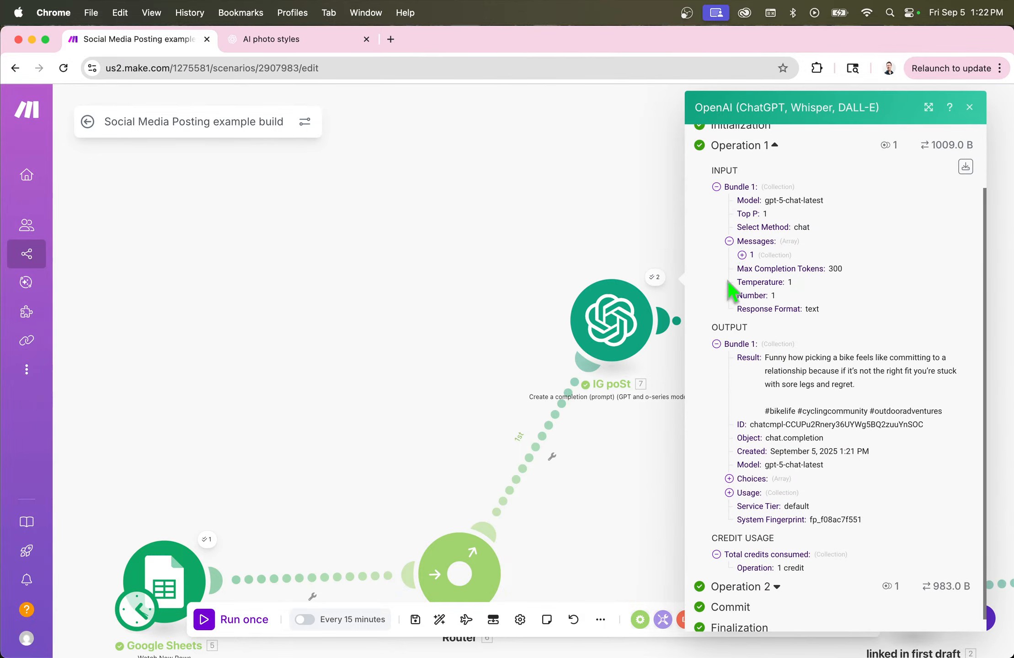
click(741, 255)
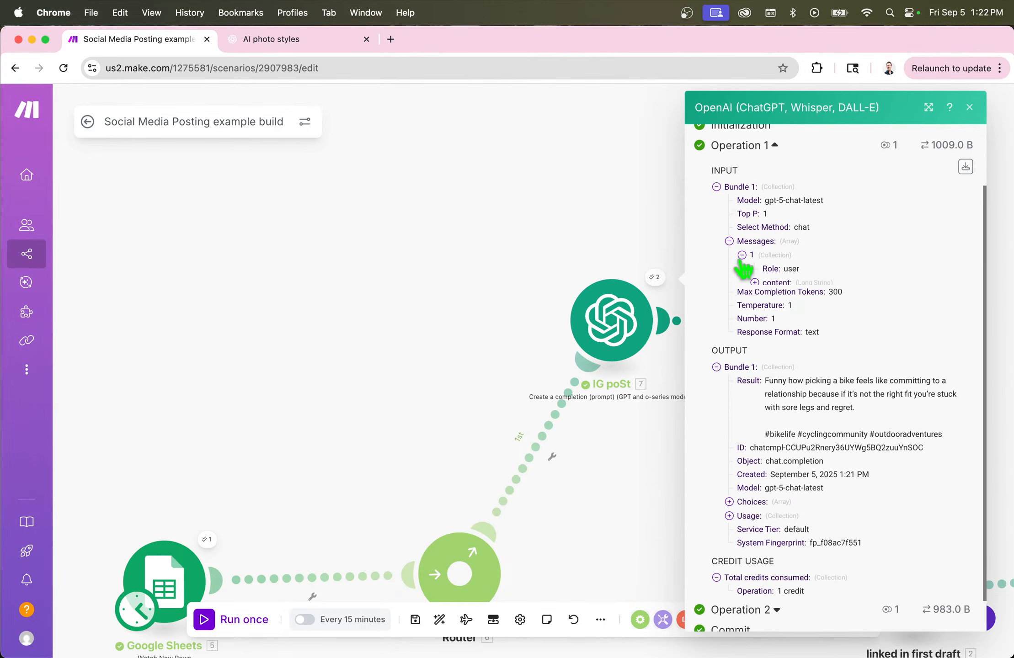
click(754, 282)
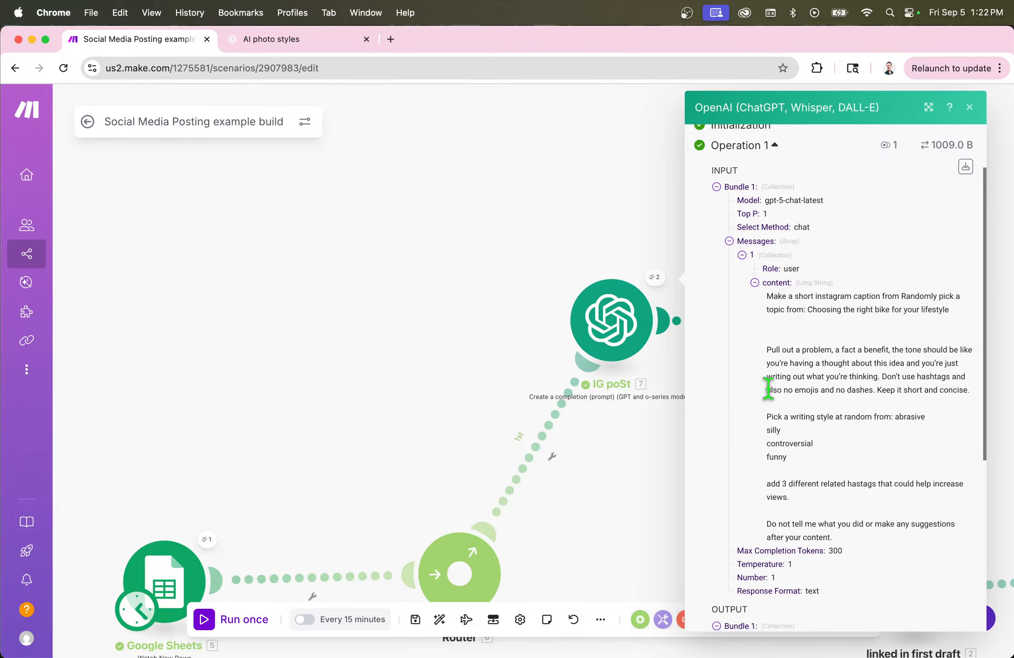
scroll(768, 389, down, 4)
scroll(775, 388, up, 5)
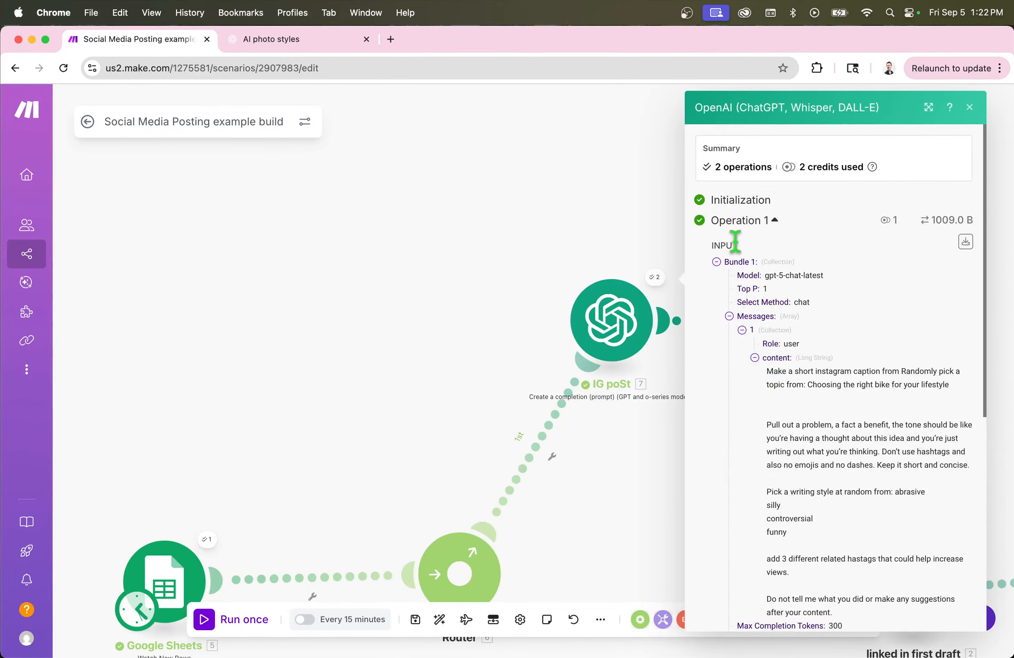
- Read the caption and hashtags in the output of the IG poSt module's first operation
click(716, 262)
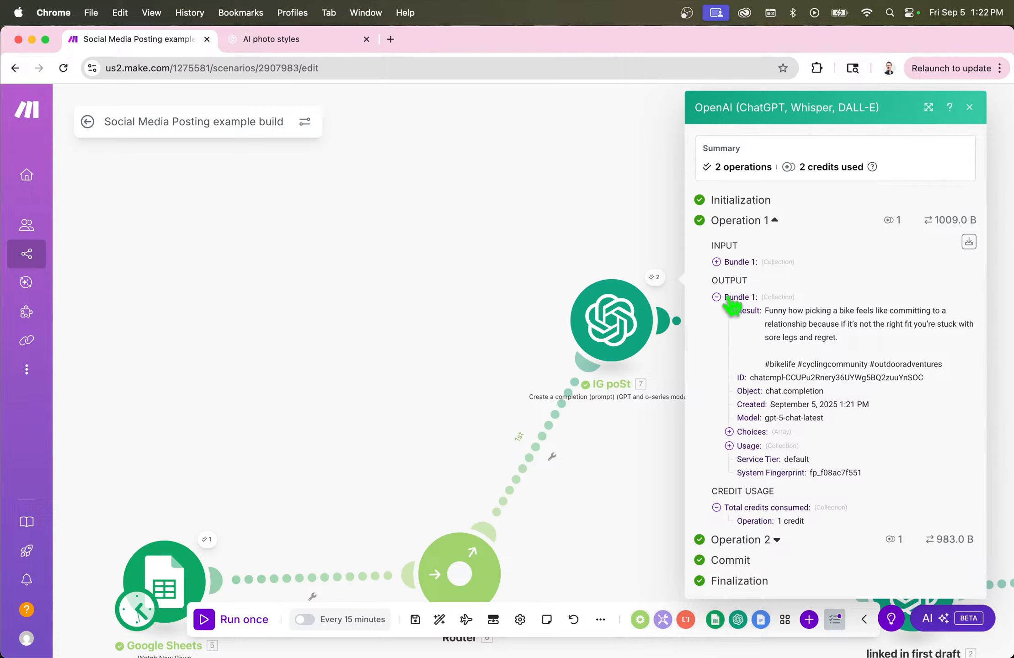
drag(711, 275, 876, 345)
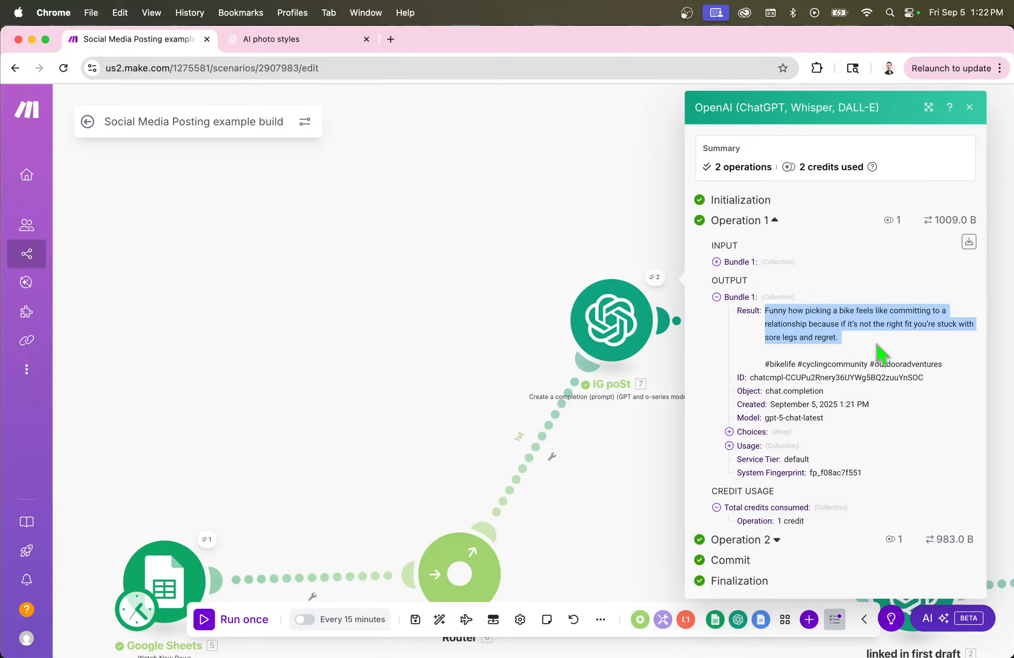
drag(879, 352, 959, 373)
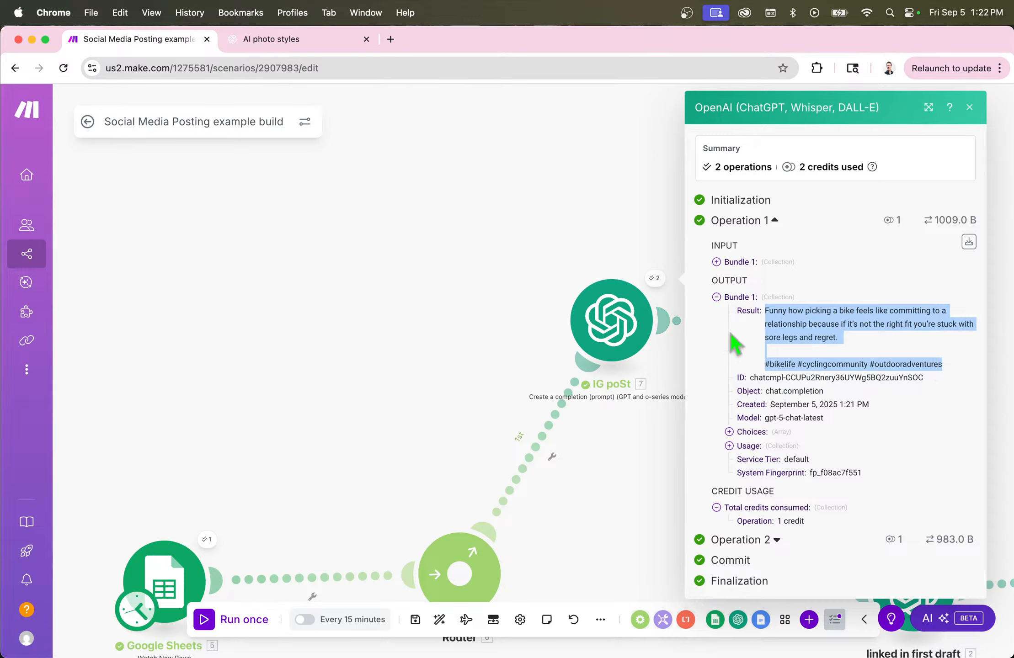
click(778, 355)
triple_click(943, 369)
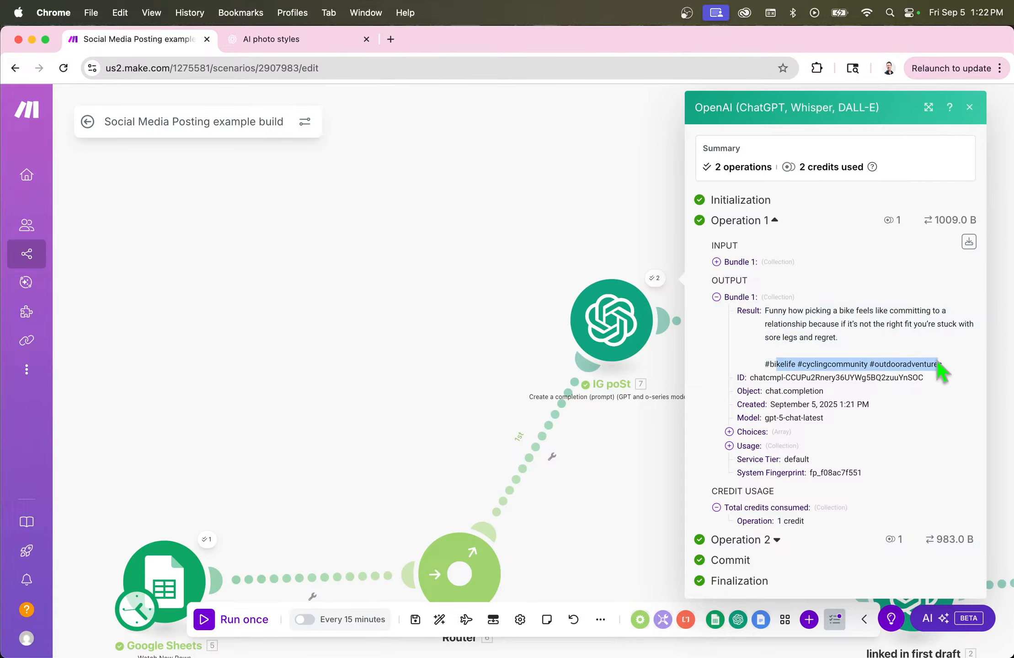
click(943, 371)
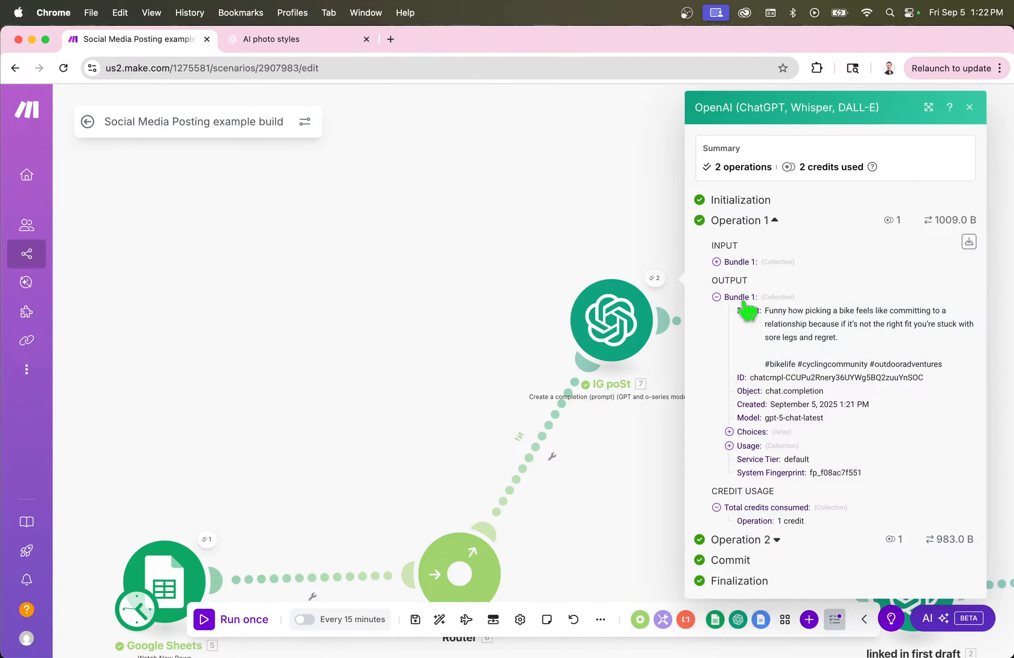
drag(617, 191, 556, 198)
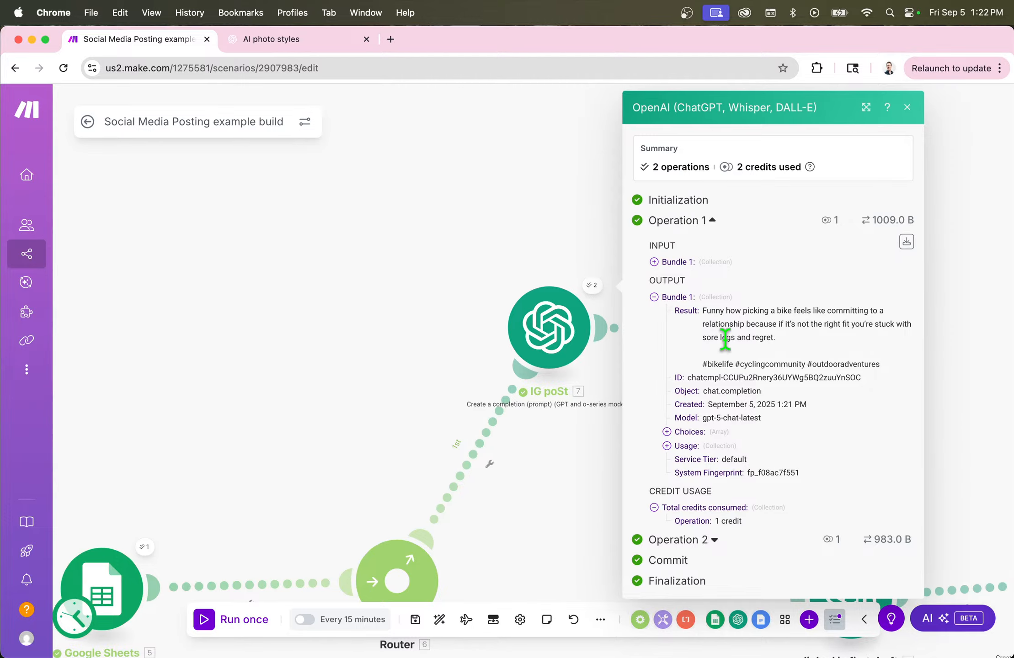
- Read the output caption of the IG poSt module's second operation and close the run details
click(712, 221)
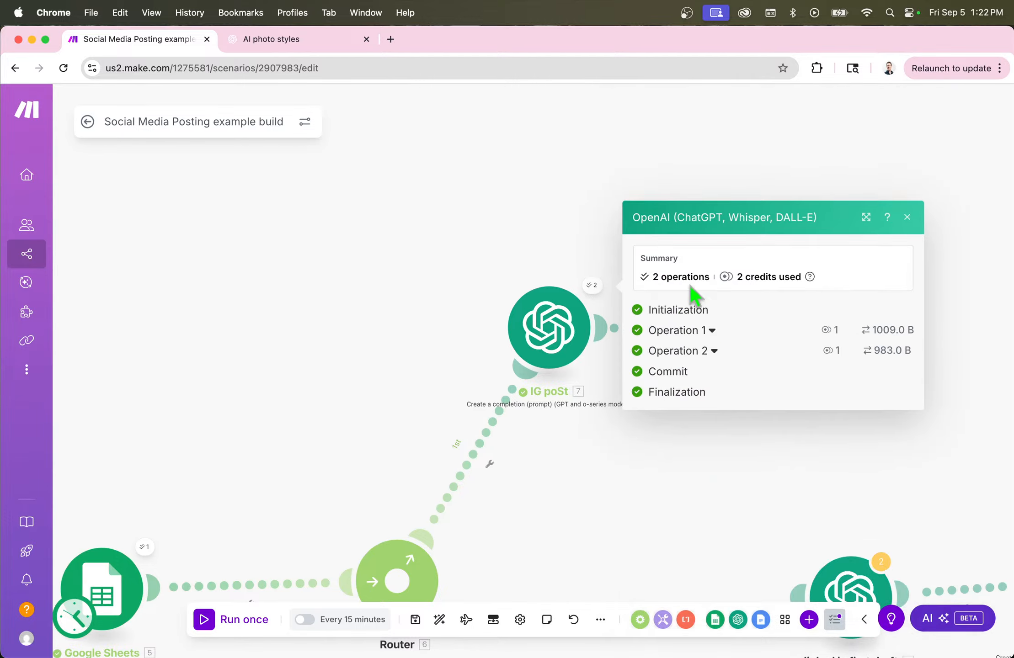
click(715, 353)
scroll(724, 365, down, 3)
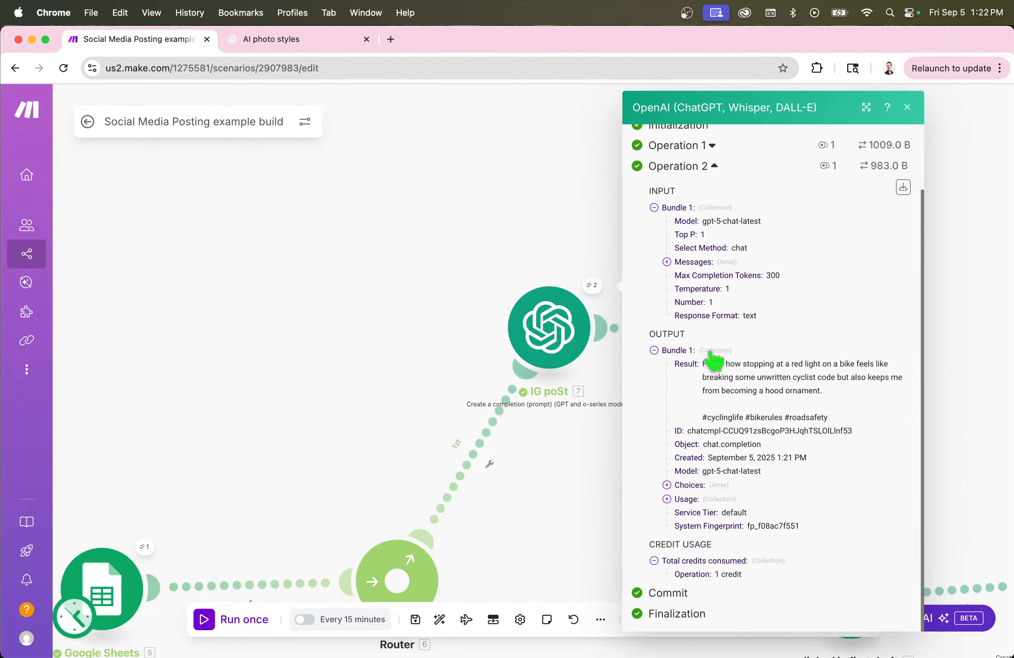
click(654, 209)
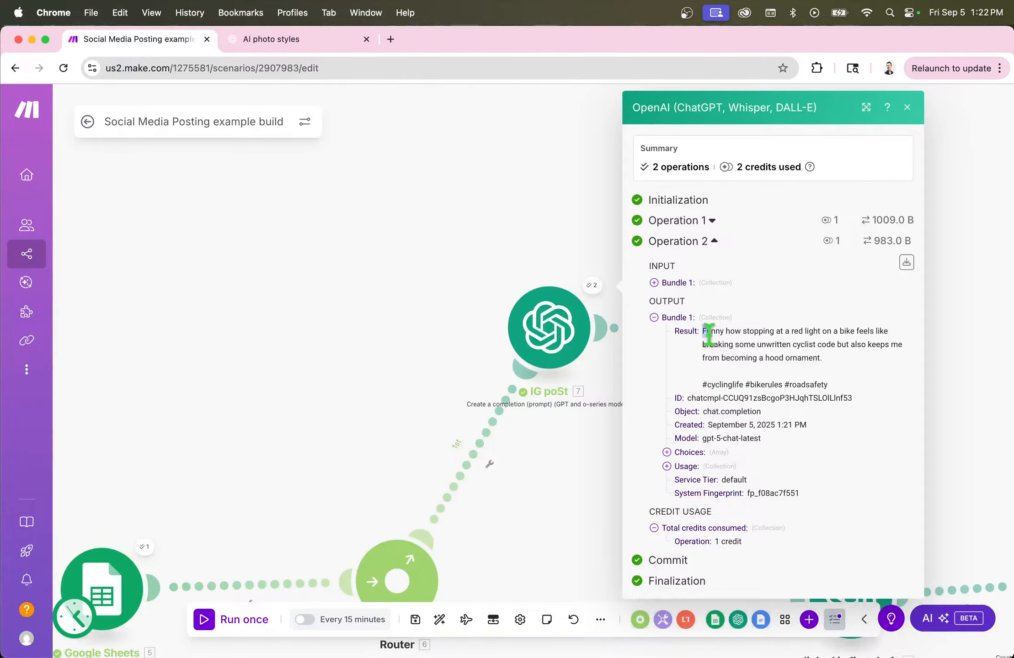
drag(708, 334, 866, 391)
click(595, 179)
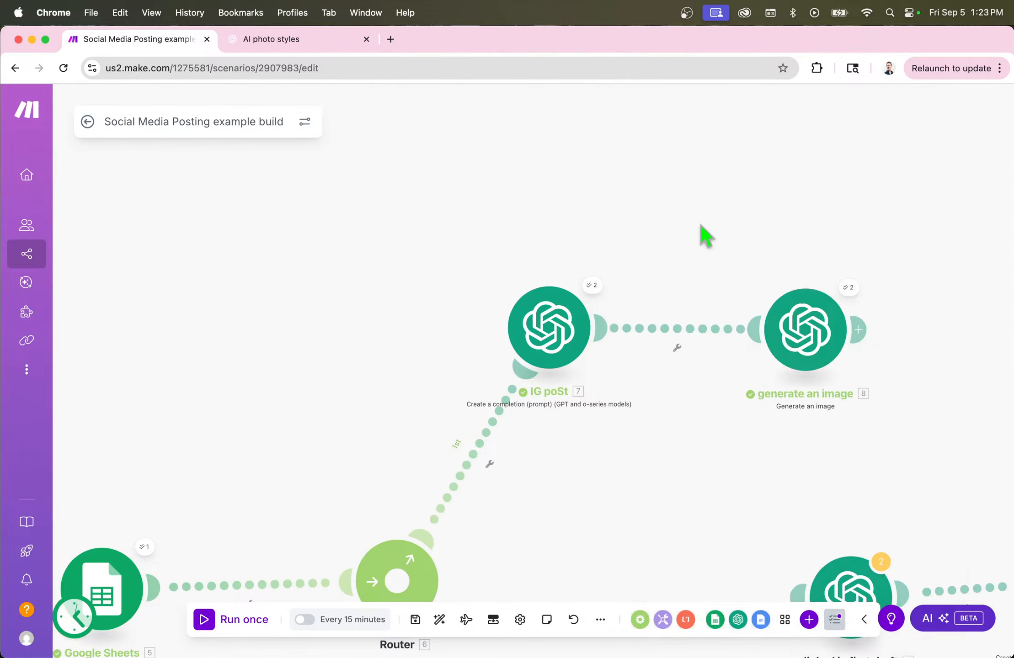
- Open the generate an image module's run details and read the prompt in the first operation's input
scroll(662, 265, right, 5)
click(649, 274)
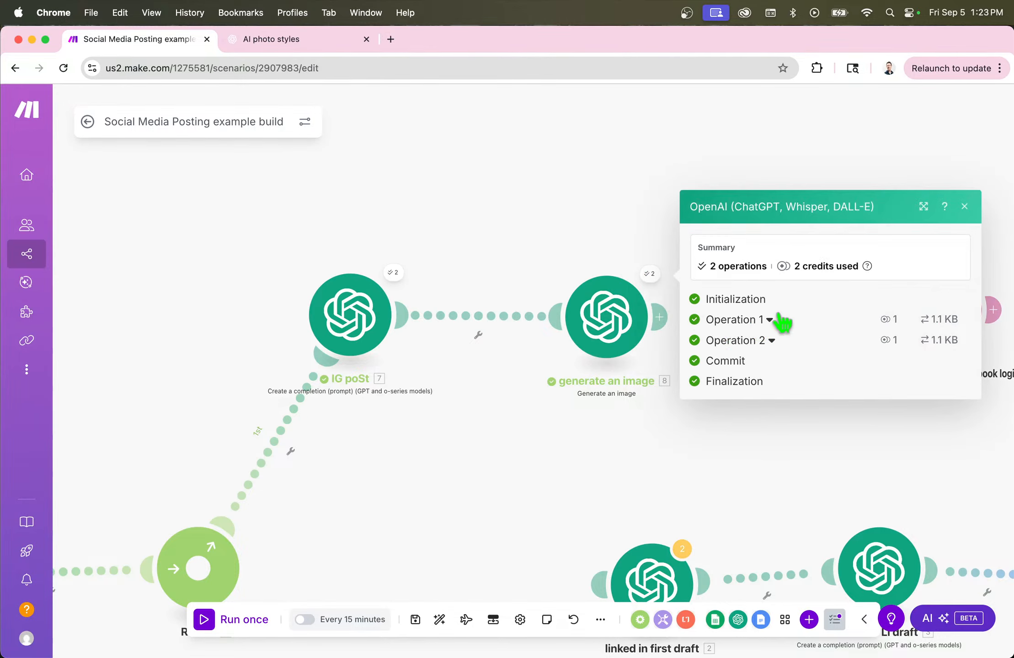
click(764, 320)
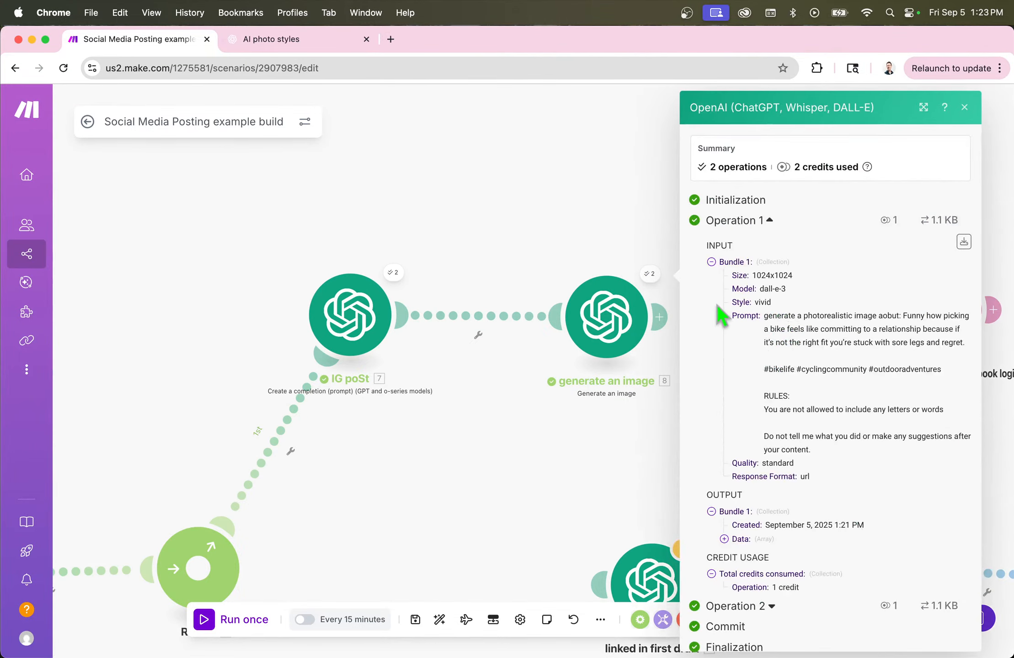
drag(760, 320, 965, 352)
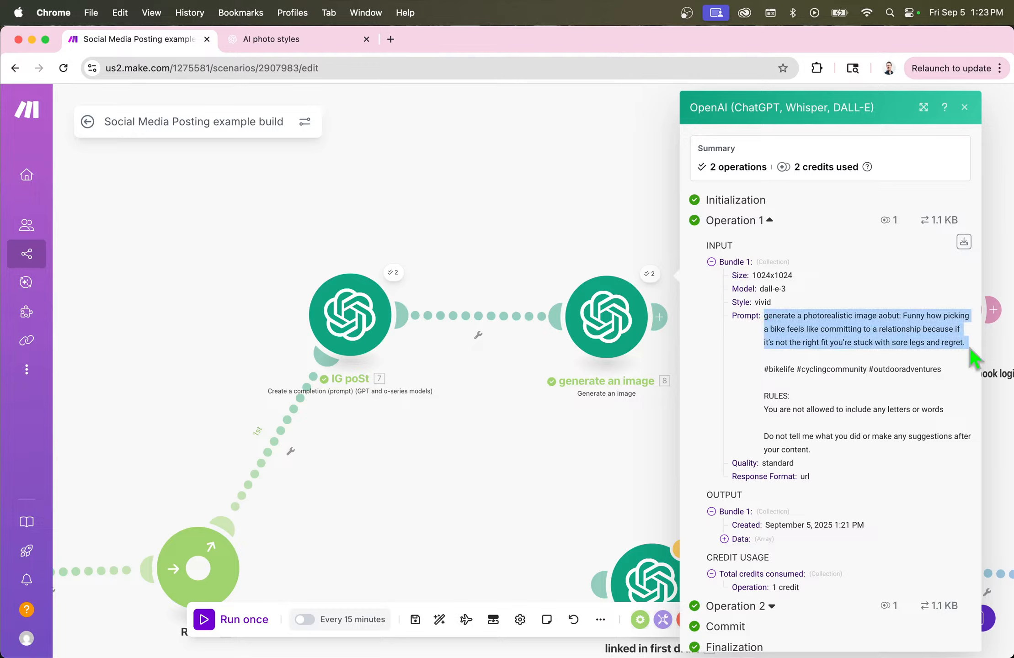
mouse_move(968, 354)
mouse_down()
mouse_move(941, 320)
mouse_move(948, 383)
mouse_move(959, 355)
mouse_up()
- Collapse the input and expand the first operation's output data to read the revised prompt and image URL
click(711, 262)
click(711, 321)
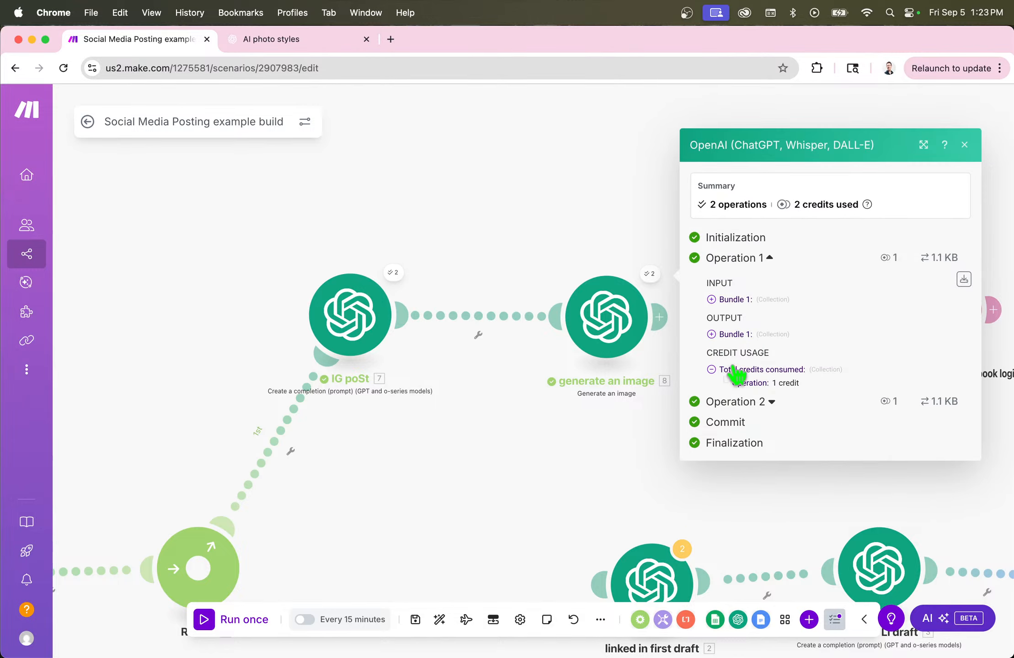
click(712, 336)
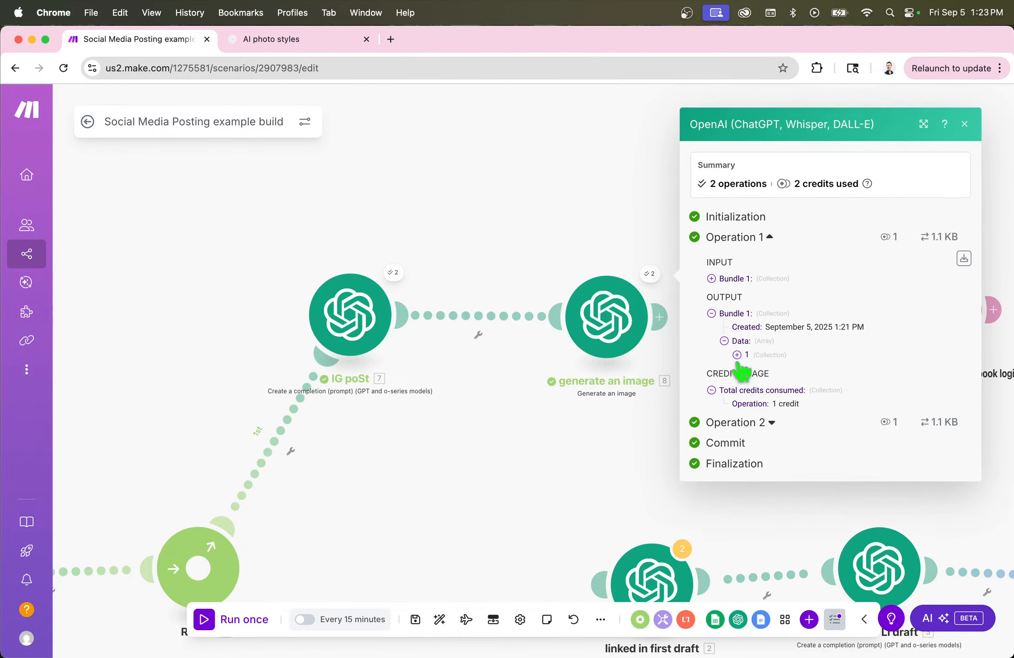
click(726, 350)
scroll(822, 413, down, 4)
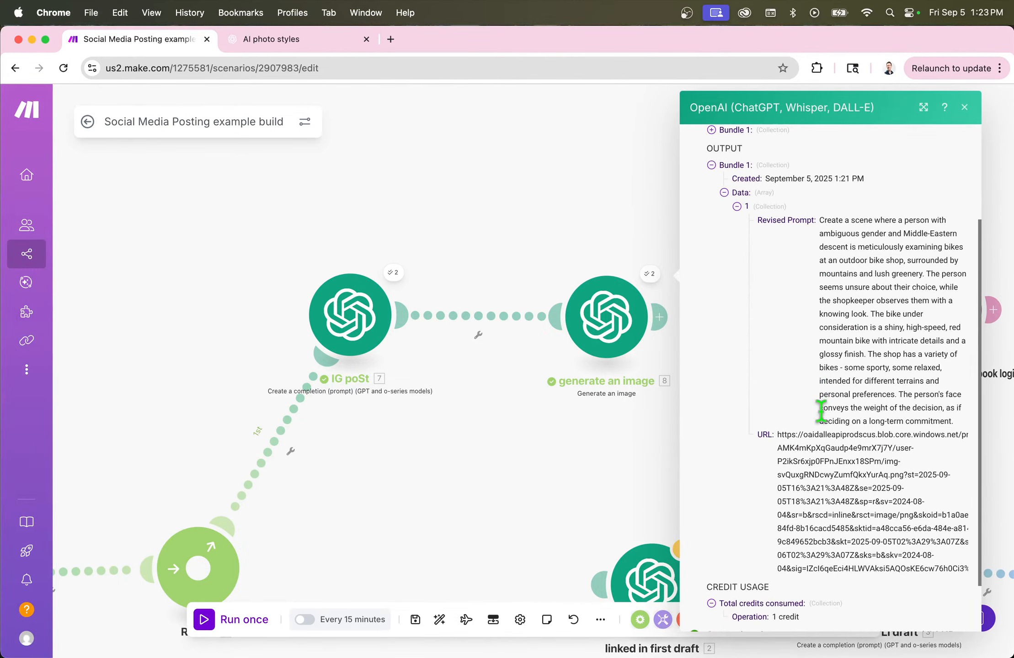
drag(820, 220, 955, 422)
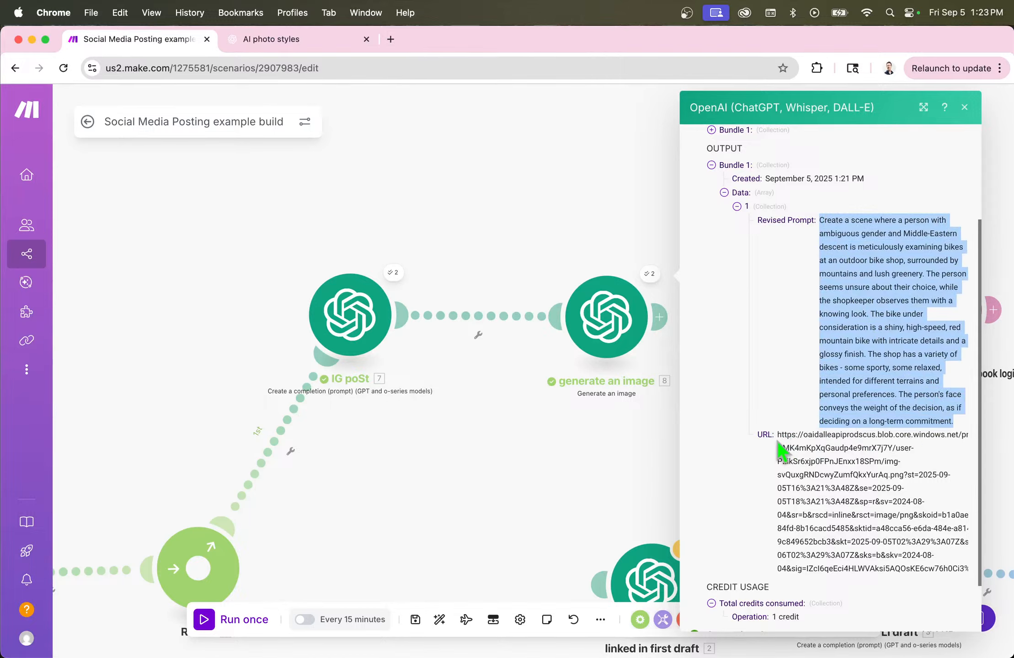
drag(777, 440, 968, 592)
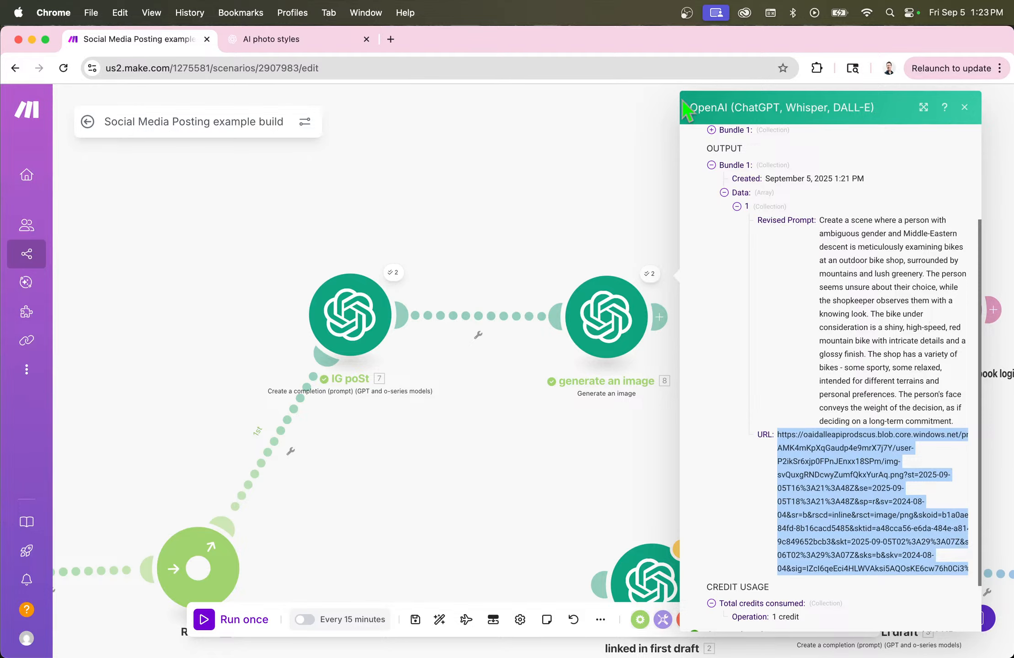
- Widen the run details window and copy the complete image URL from the first operation's output
key(super+a)
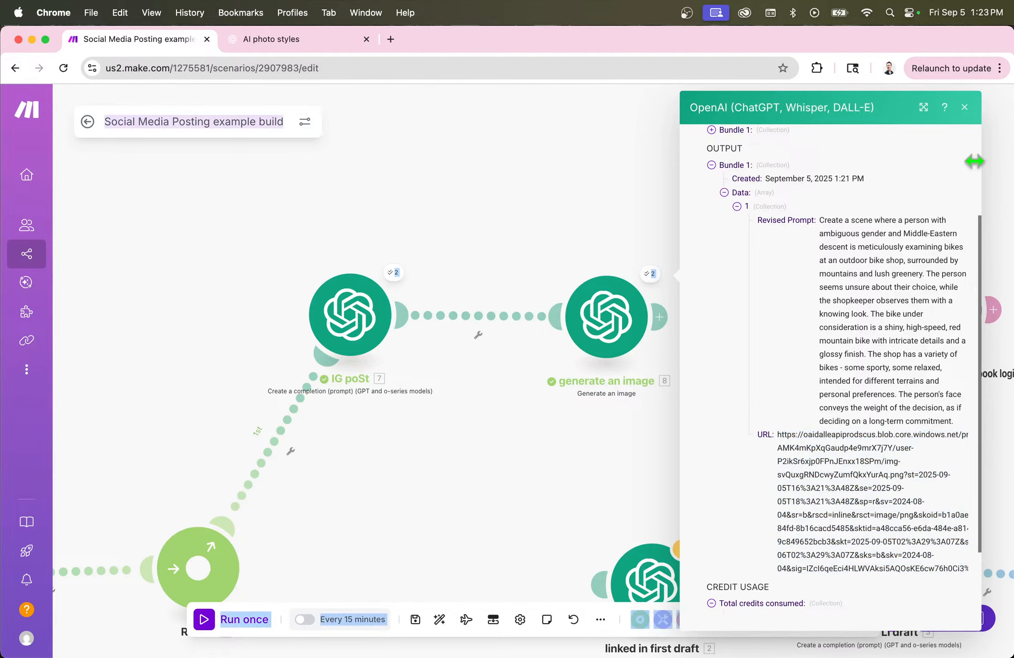
drag(981, 162, 1007, 163)
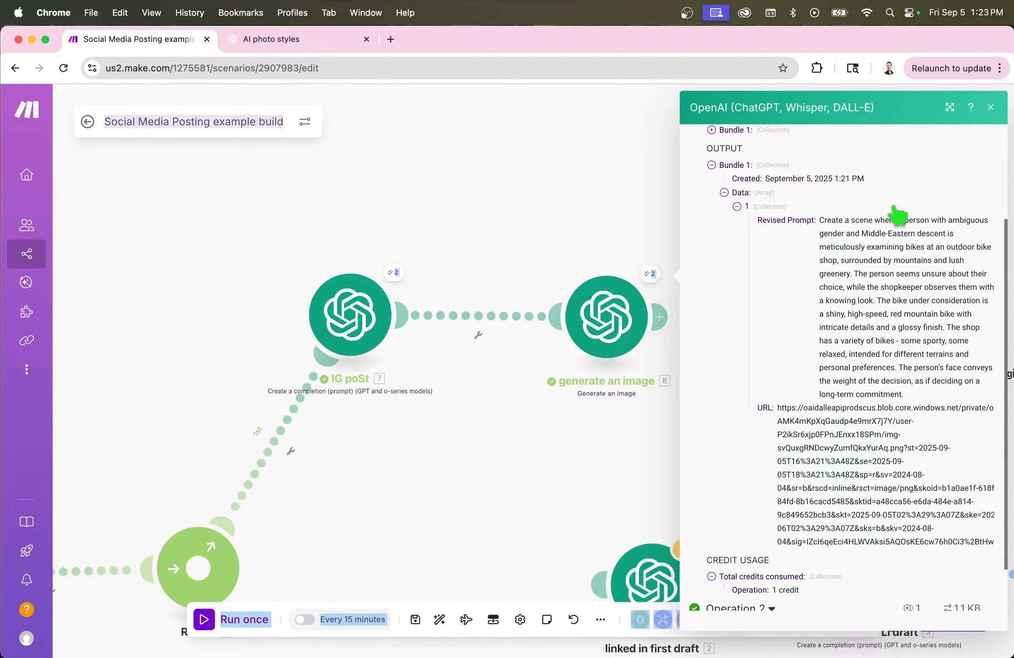
scroll(580, 475, down, 2)
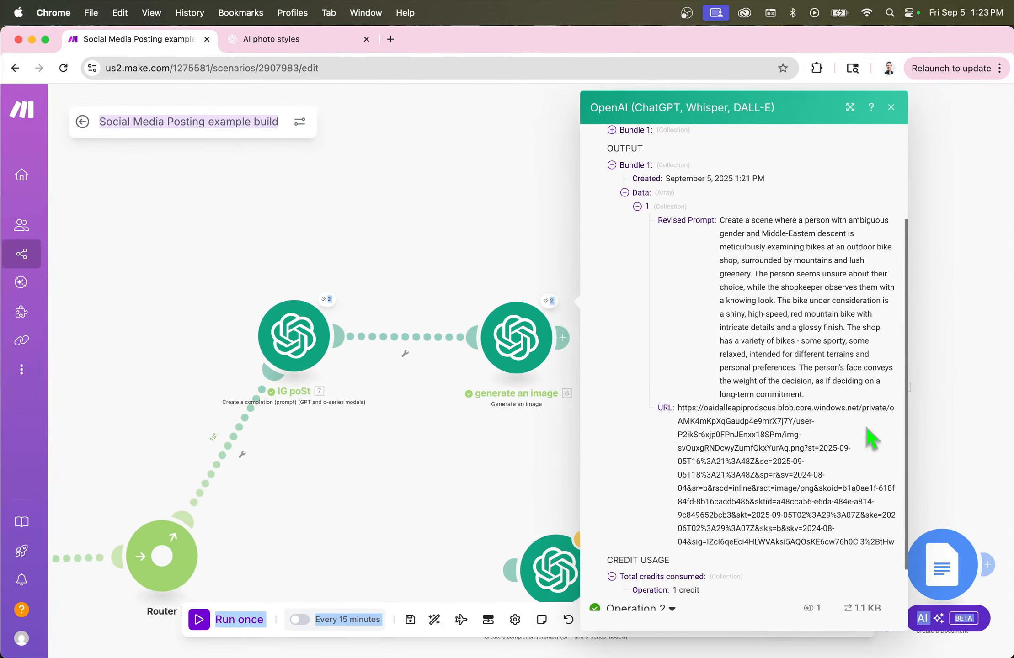
scroll(502, 320, down, 5)
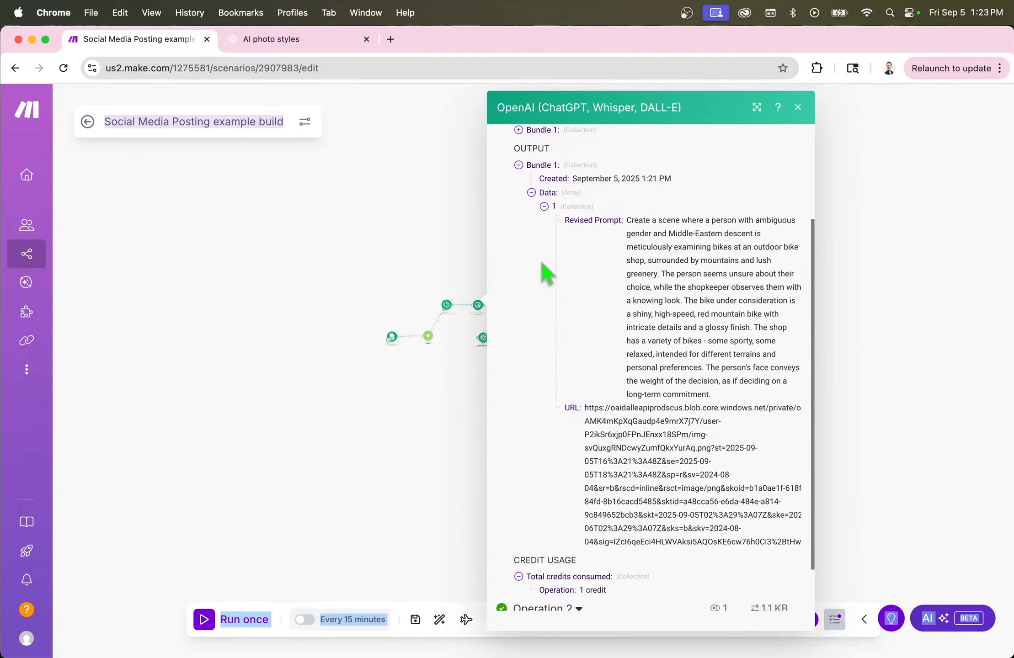
drag(813, 298, 989, 291)
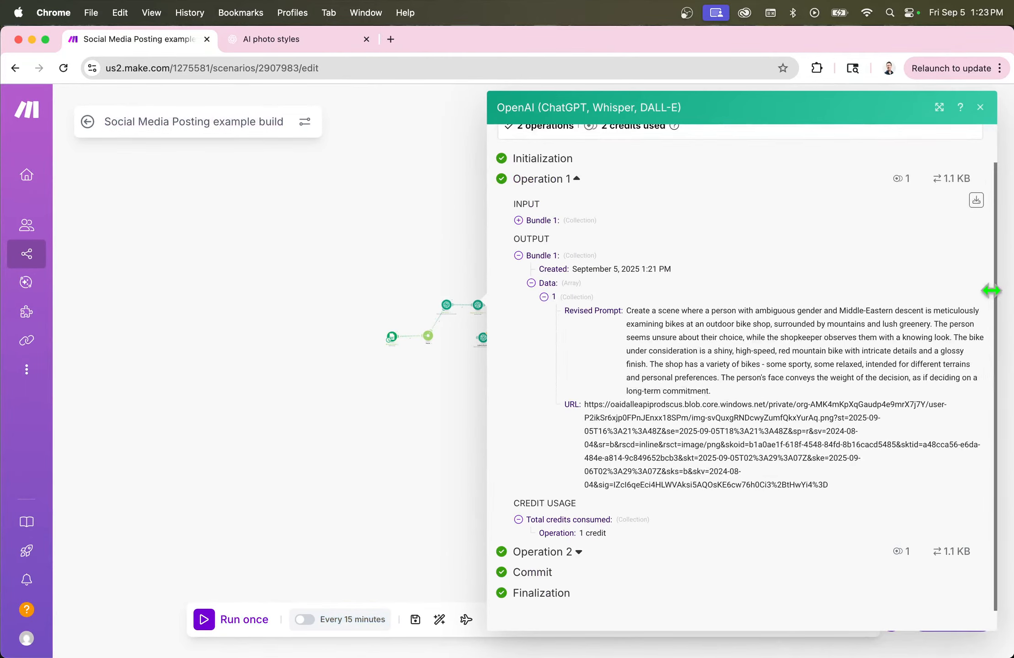
drag(889, 486, 584, 404)
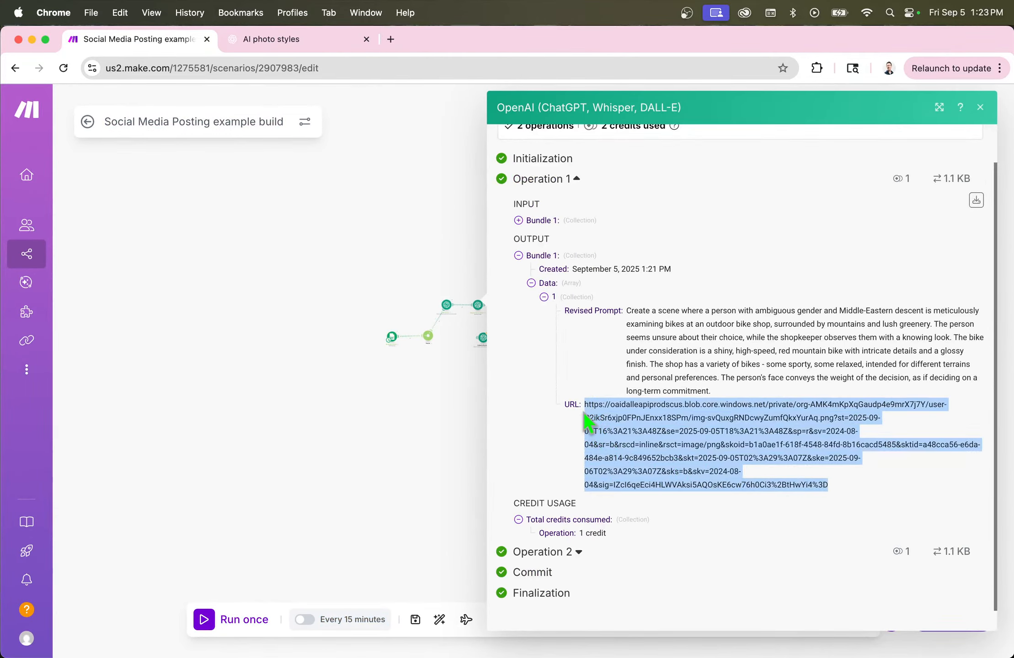
key(super+c)
- View the generated image by loading the copied URL in a new browser tab, then close that tab and the run details
key(super+t)
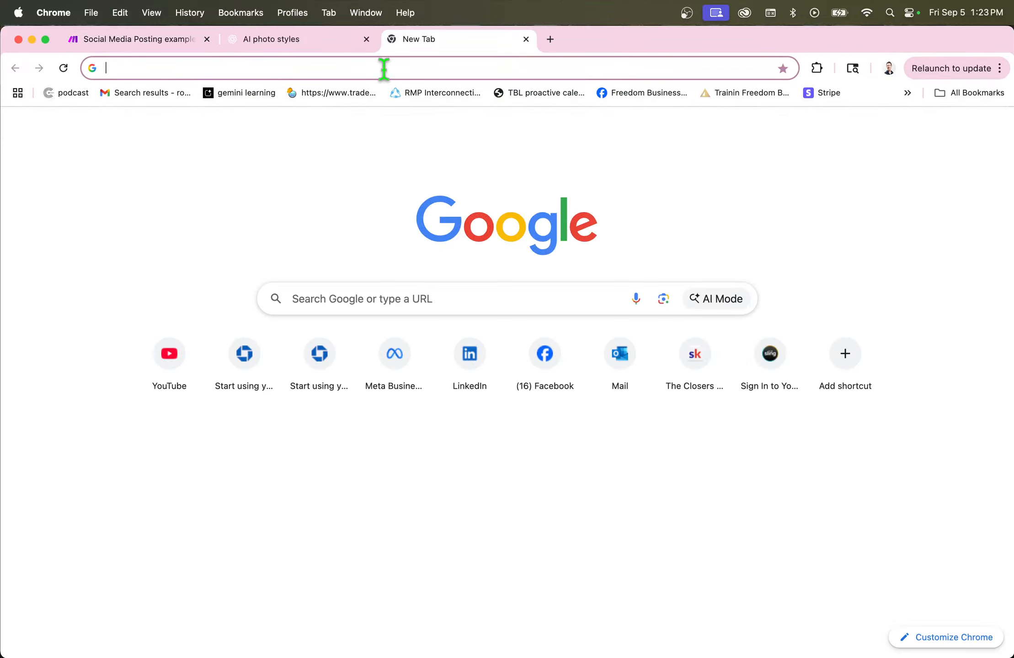
key(super+v)
key(Return)
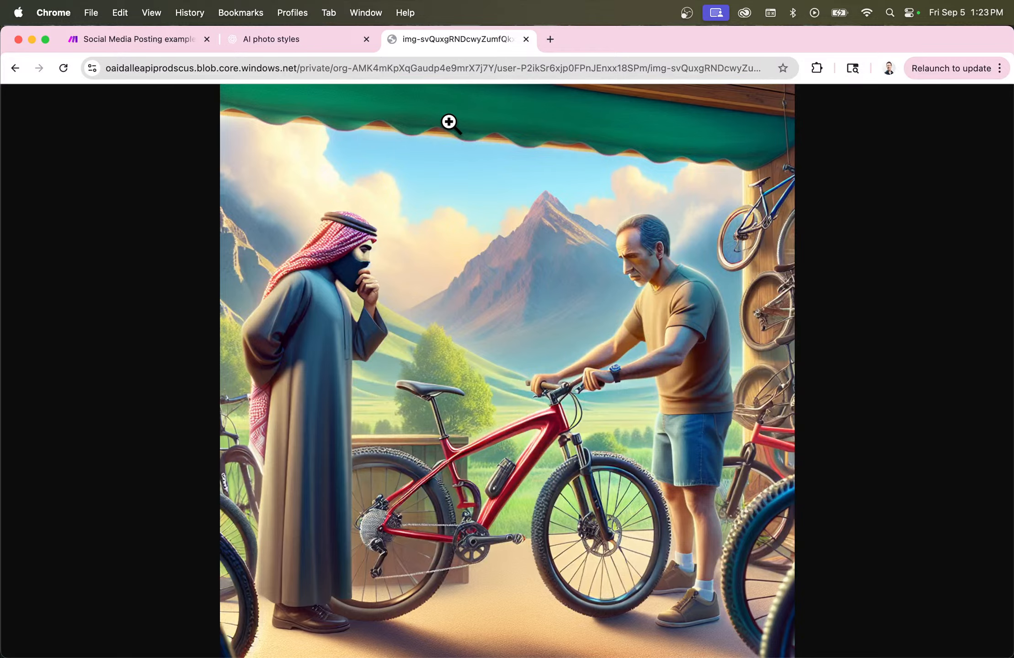
click(525, 39)
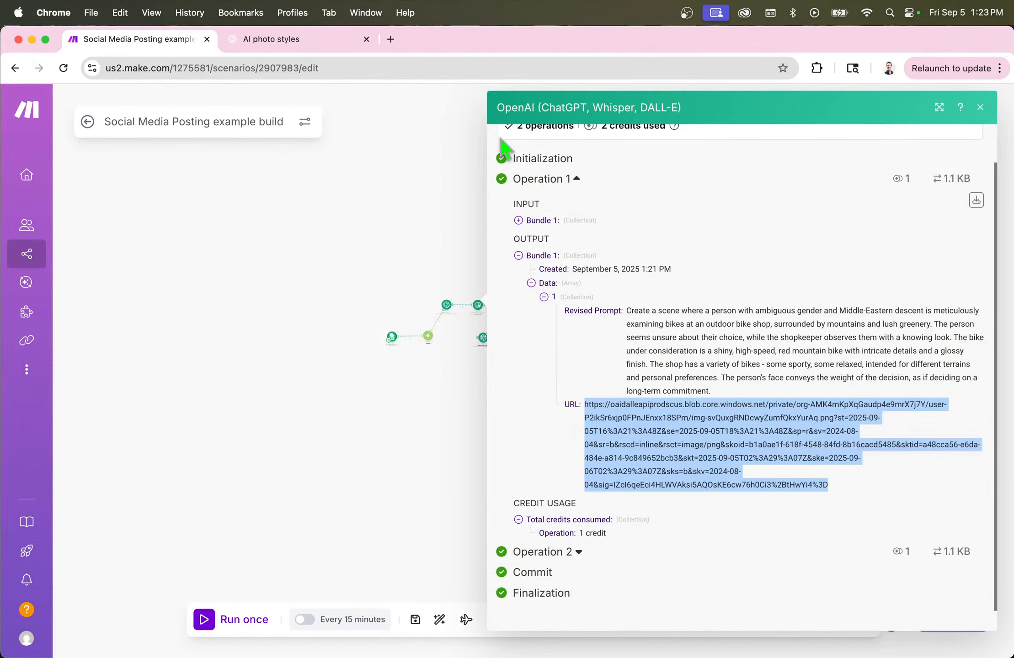
click(980, 108)
- Connect the Instagram for Business module to the output of the generate an image module
scroll(493, 327, up, 5)
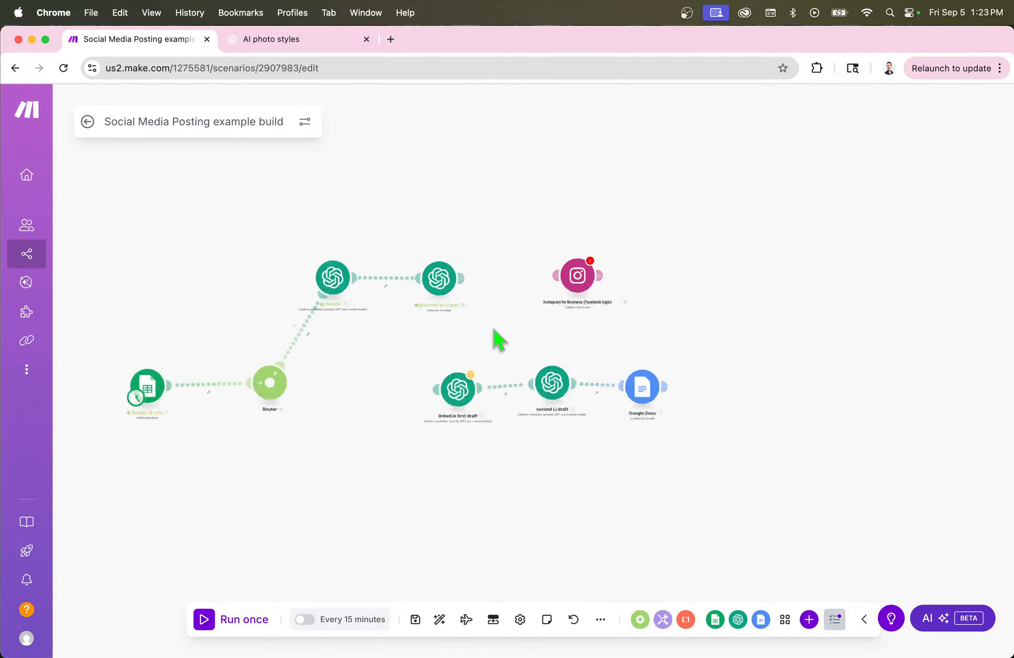
scroll(474, 341, down, 6)
scroll(459, 322, up, 6)
drag(557, 180, 683, 181)
scroll(686, 195, down, 5)
scroll(670, 219, up, 1)
scroll(665, 224, down, 1)
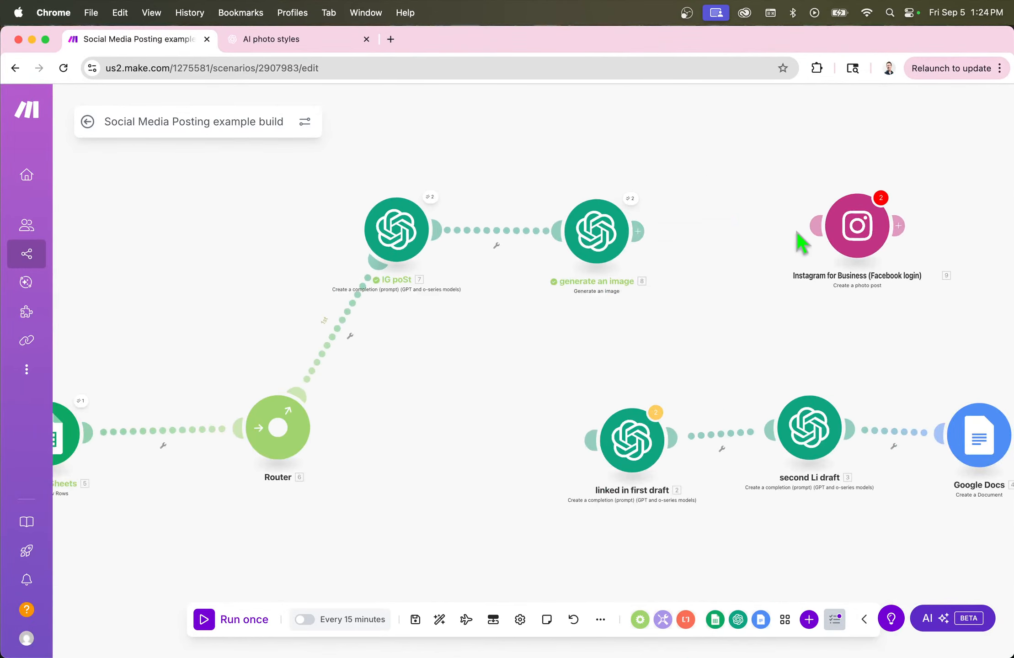
drag(849, 235, 775, 239)
click(776, 239)
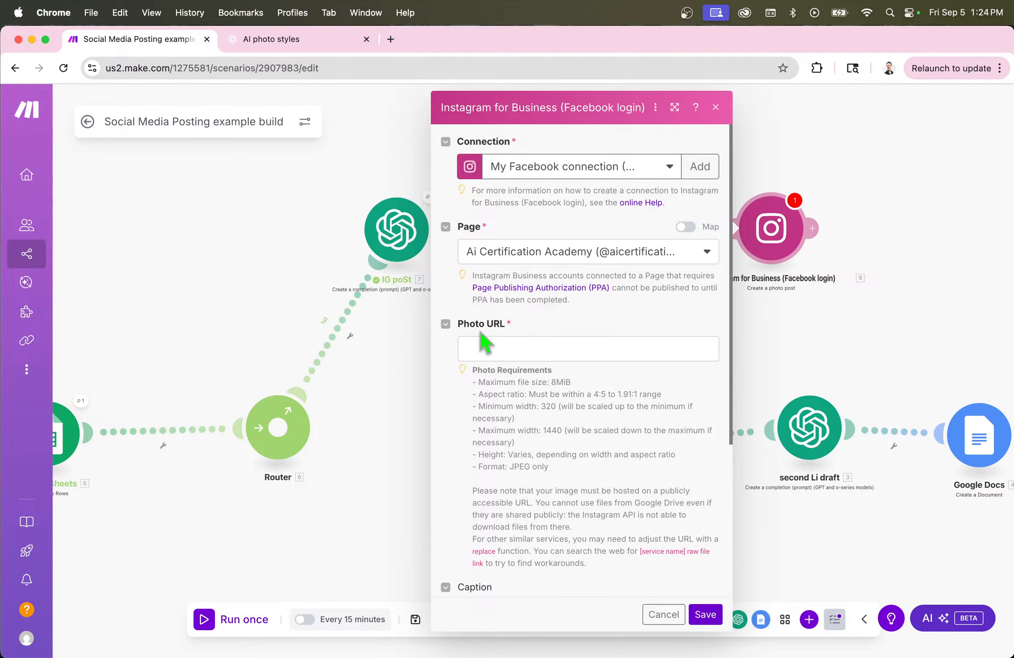
click(512, 350)
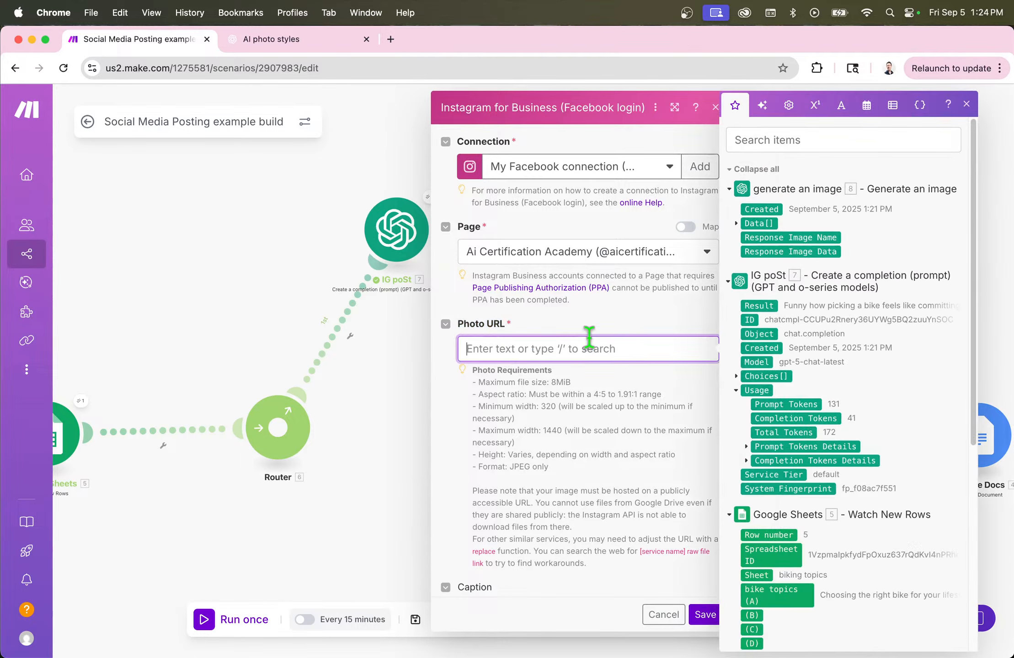
click(383, 460)
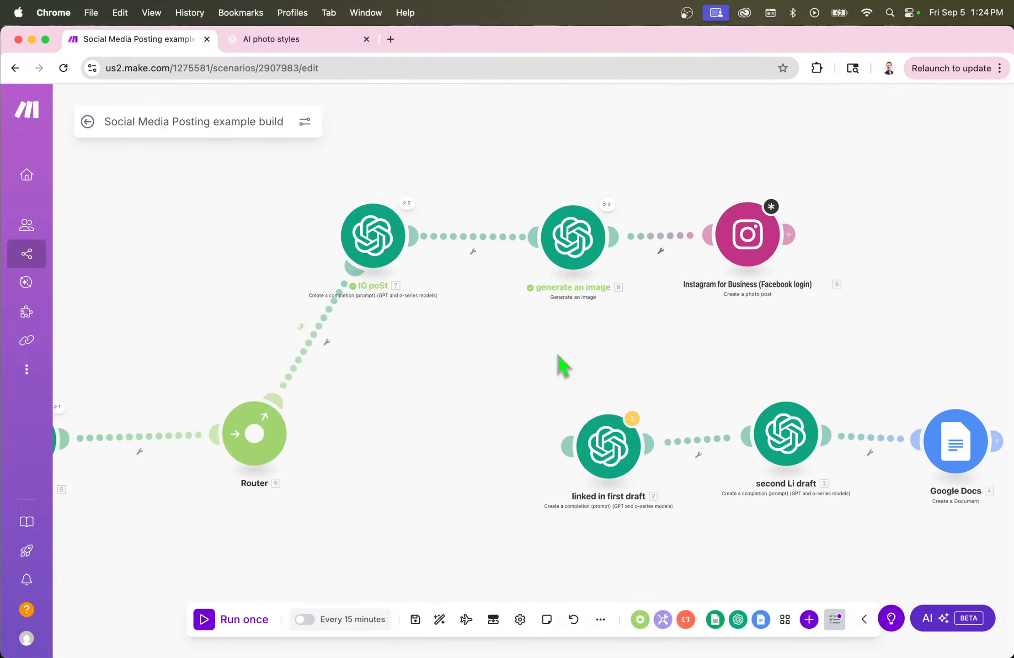
- Map the Instagram module's Photo URL to the URL inside the Data[] output of the generate an image module
scroll(793, 275, down, 10)
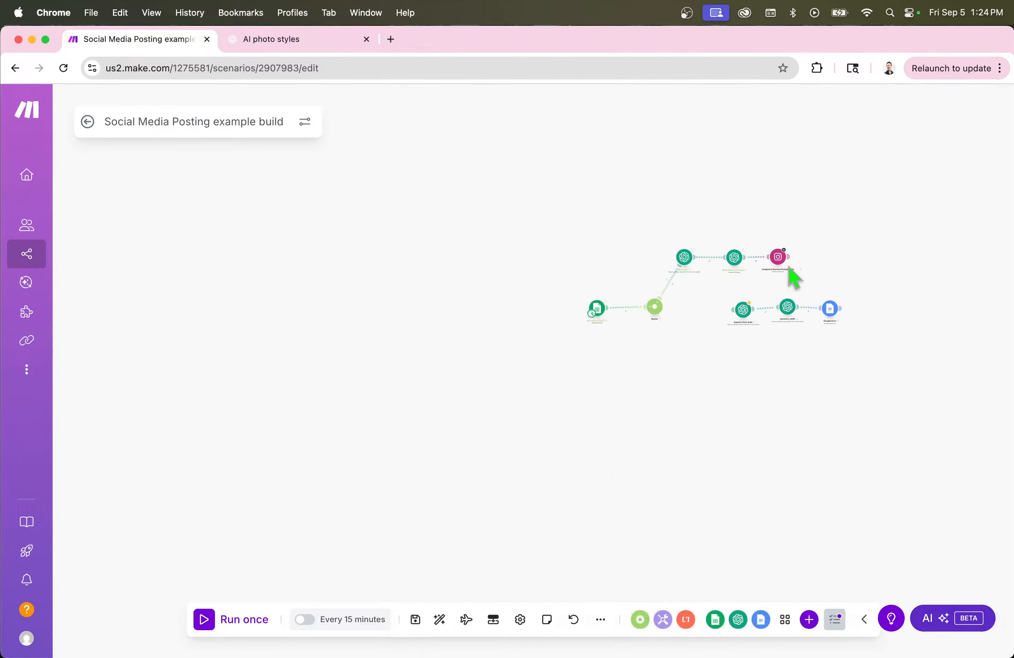
scroll(791, 271, up, 10)
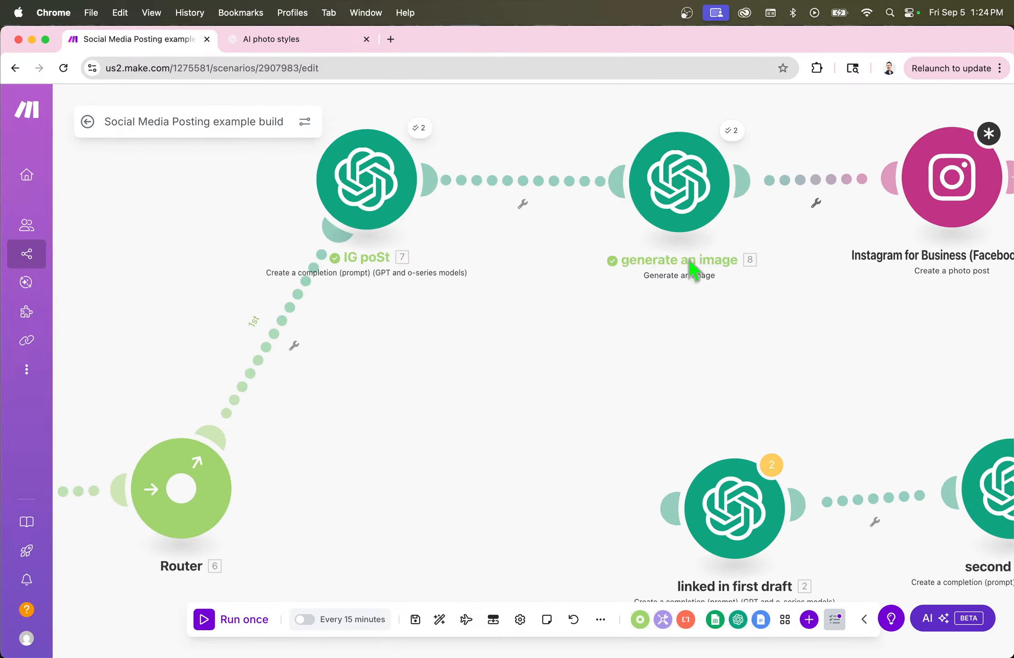
drag(747, 316, 538, 384)
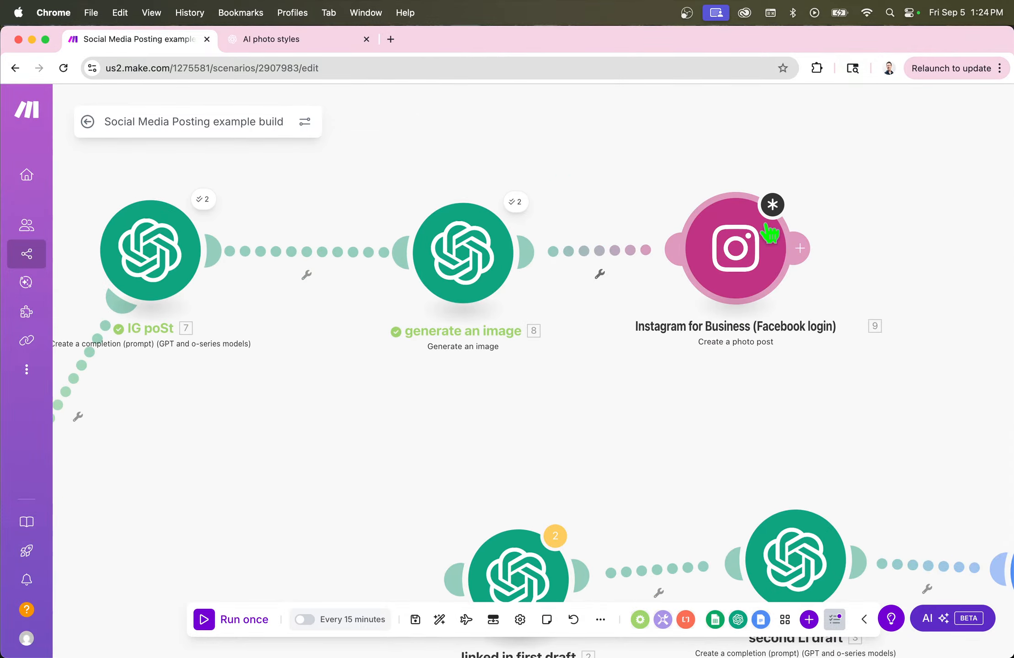
click(769, 234)
click(511, 352)
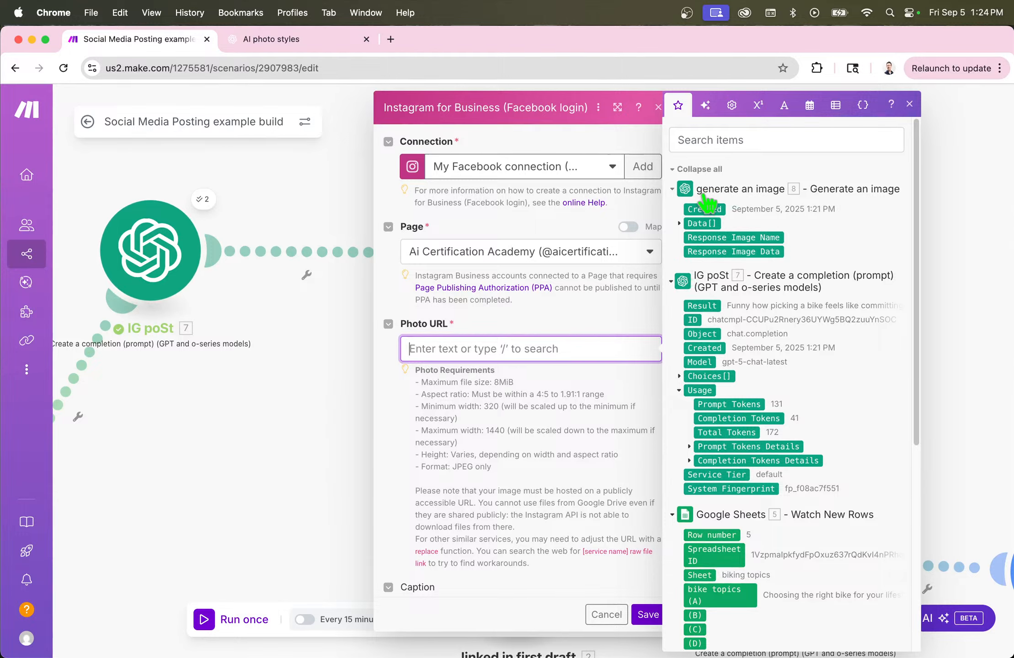
scroll(530, 300, down, 3)
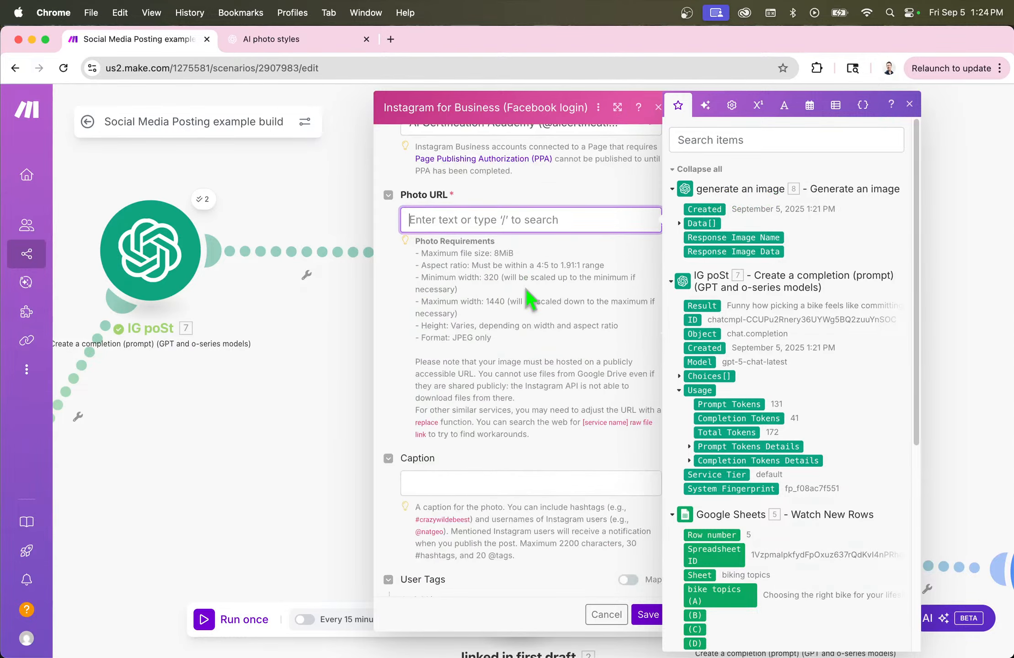
click(285, 409)
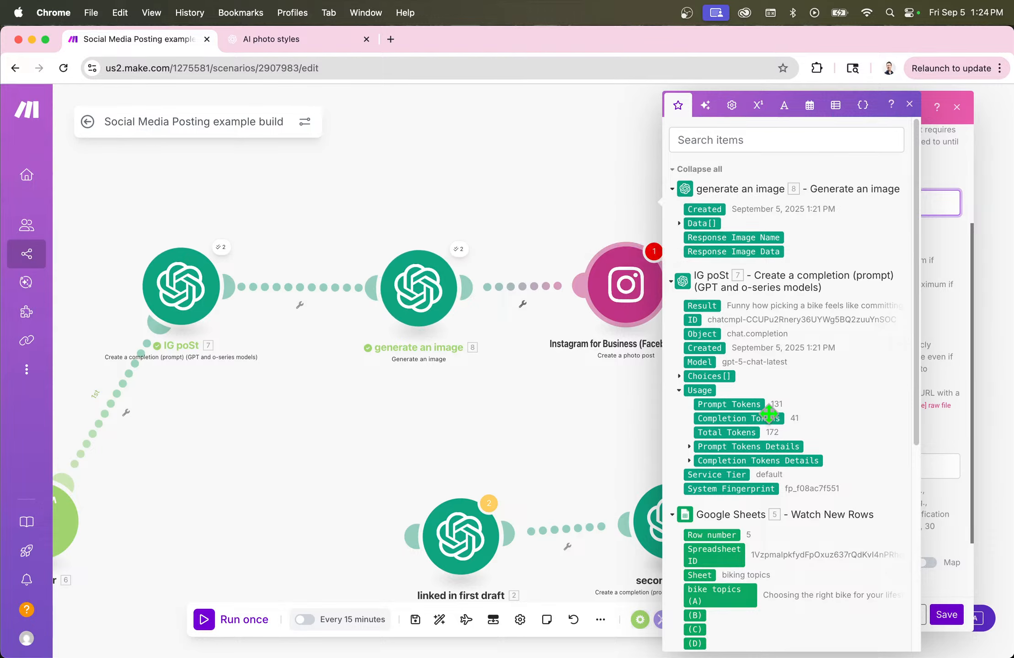
drag(768, 414, 912, 407)
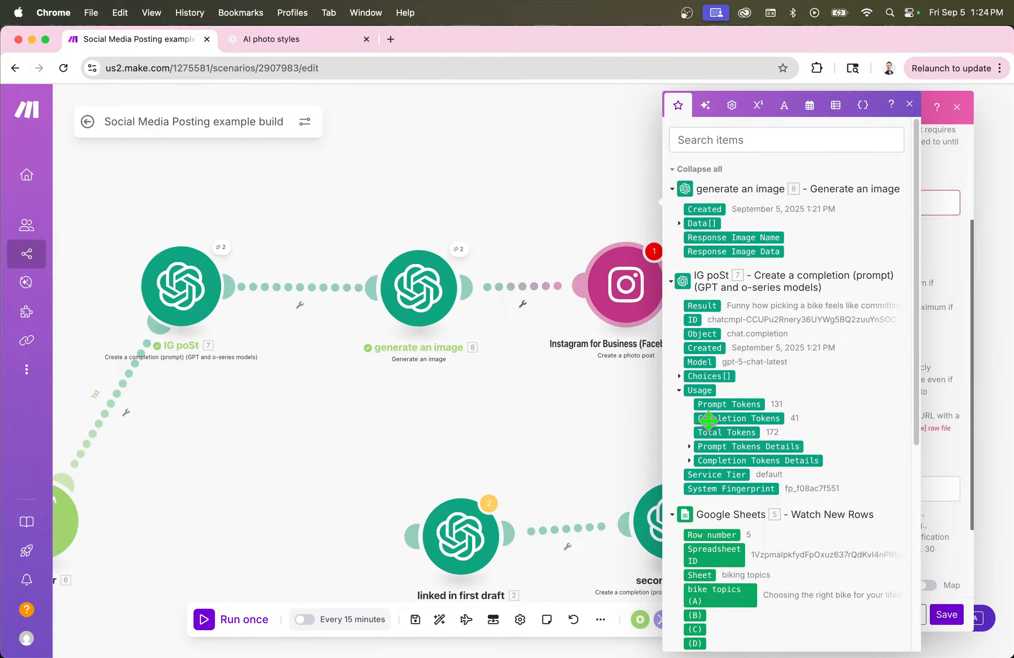
drag(626, 437, 679, 447)
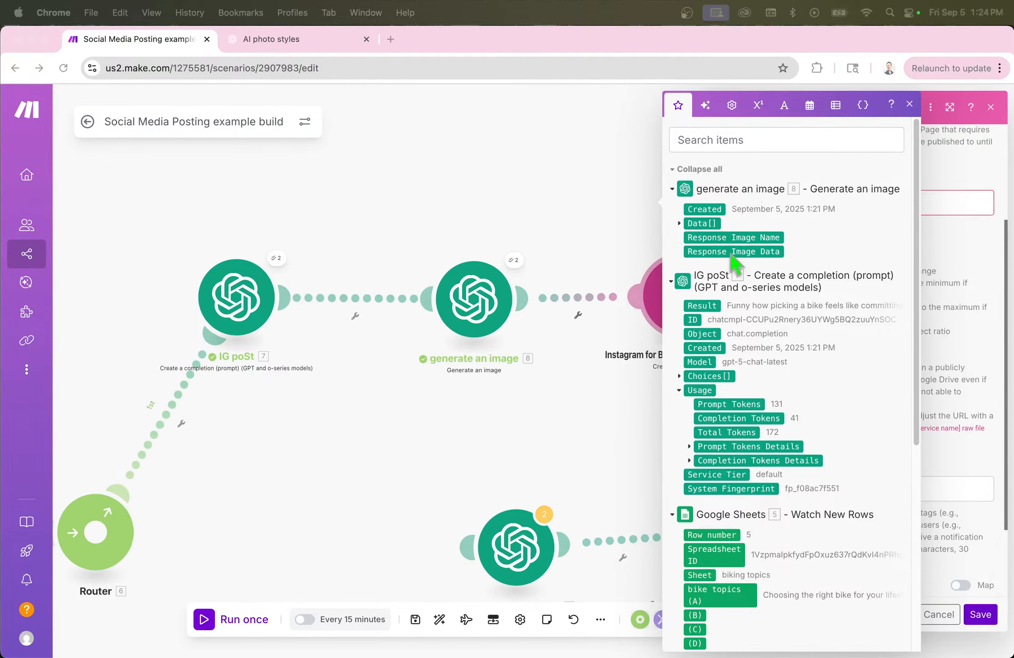
click(458, 478)
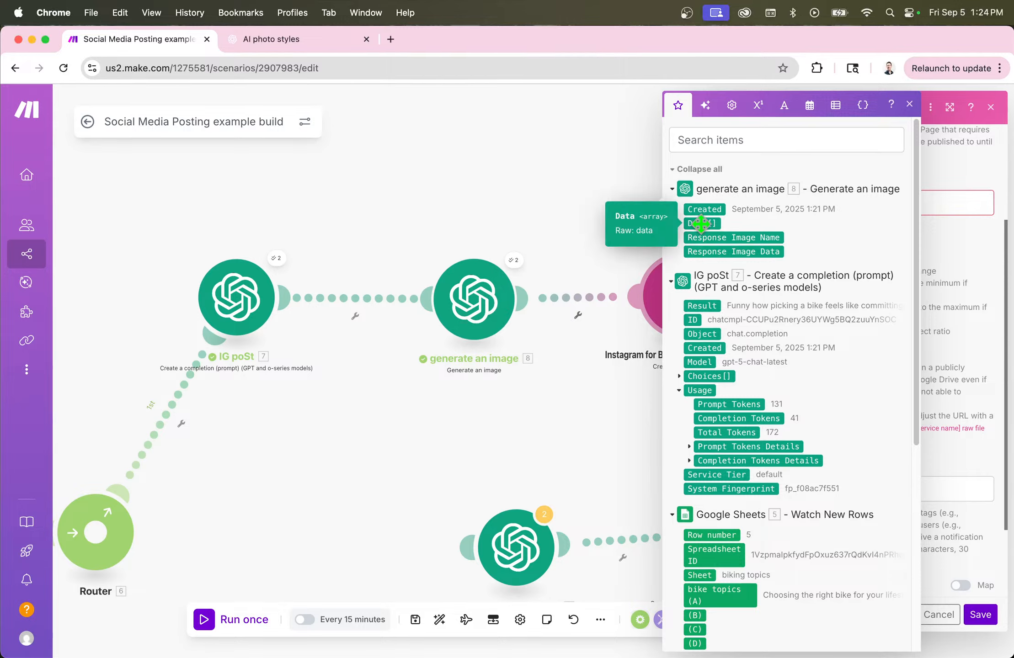
click(678, 224)
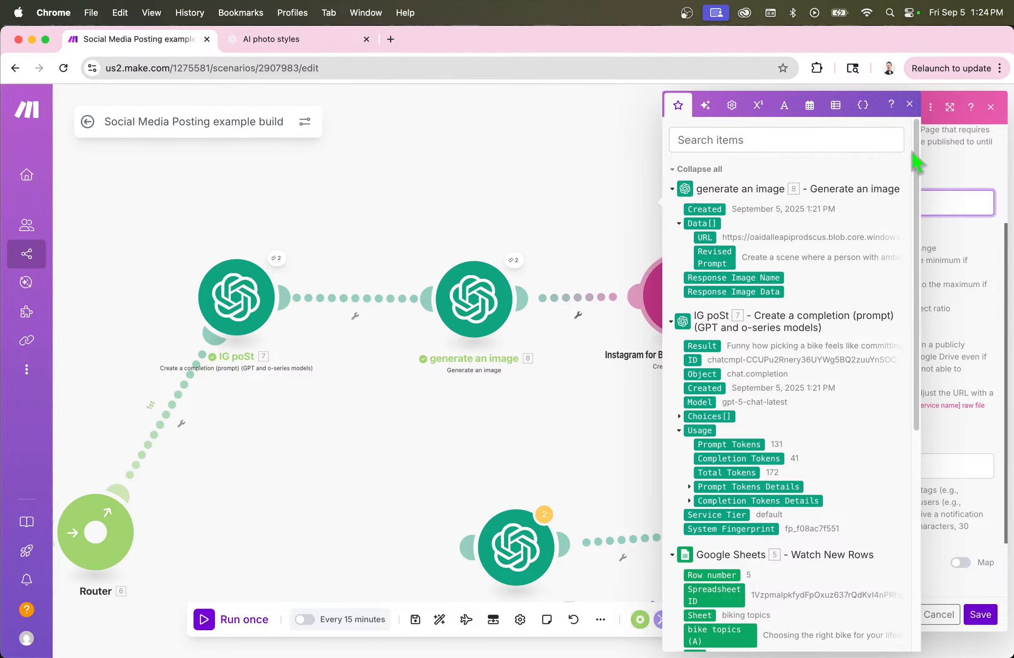
click(962, 179)
drag(560, 253, 265, 262)
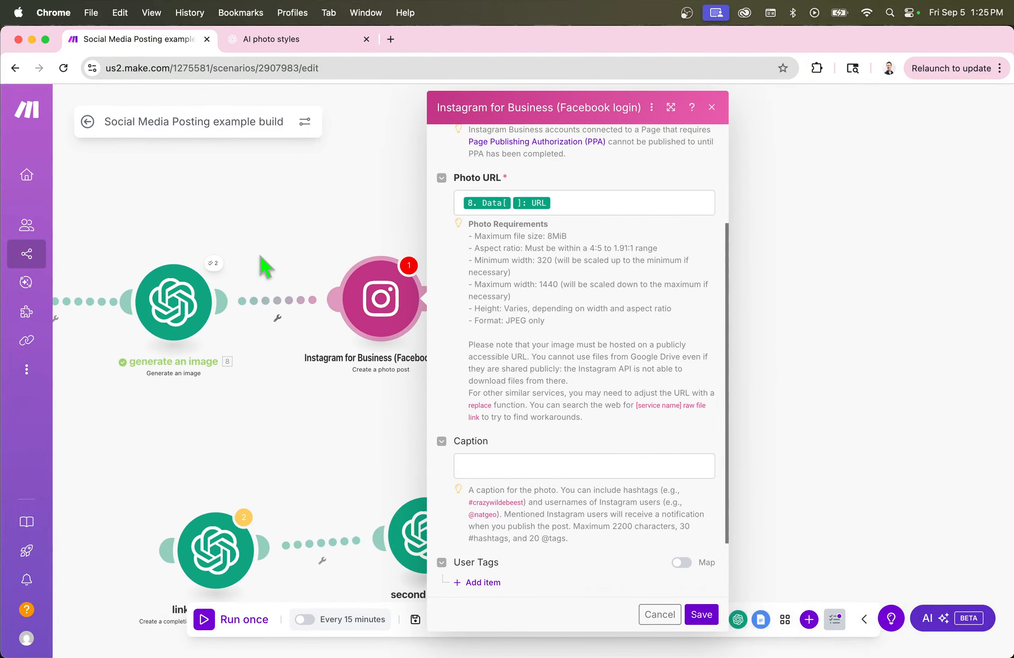
- Examine the IG poSt module's outputs available for the Instagram caption, expanding Choices[] and its Message
click(551, 465)
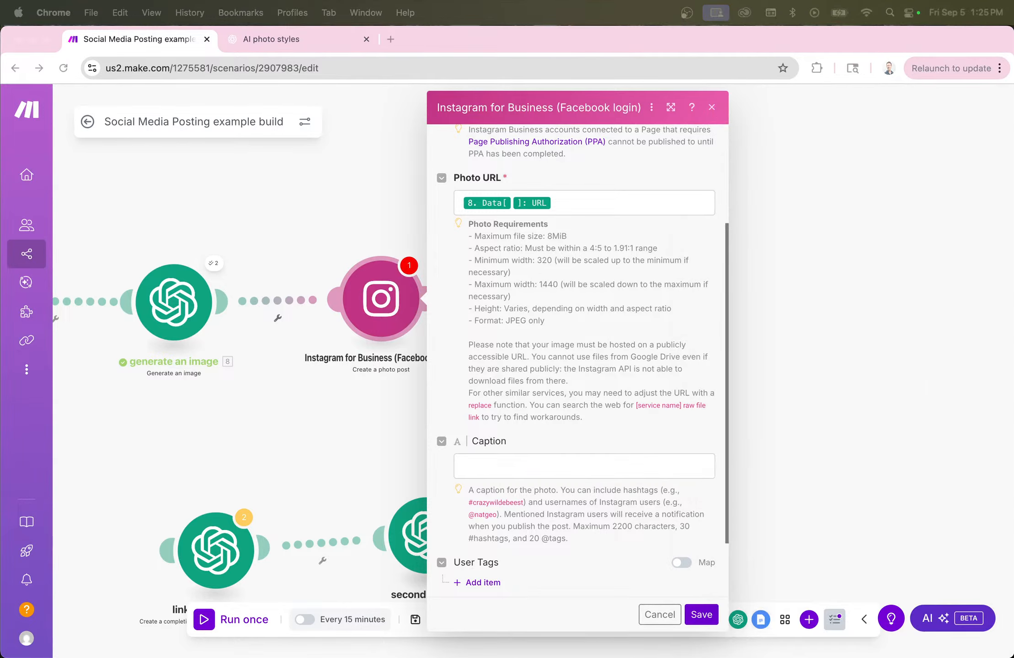
click(496, 475)
drag(275, 418, 514, 398)
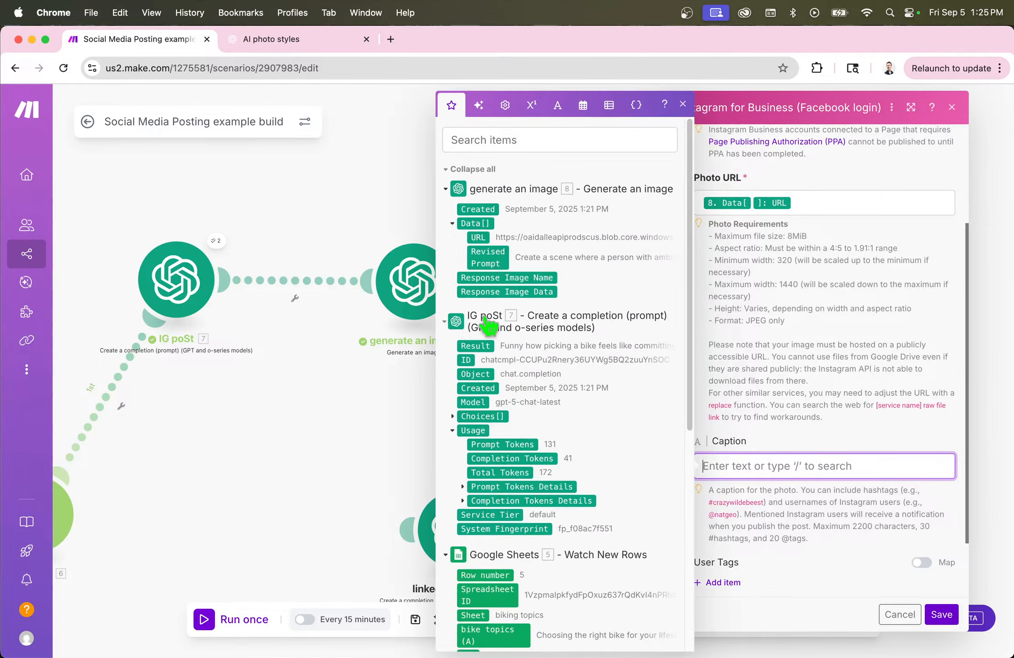
click(455, 419)
click(463, 485)
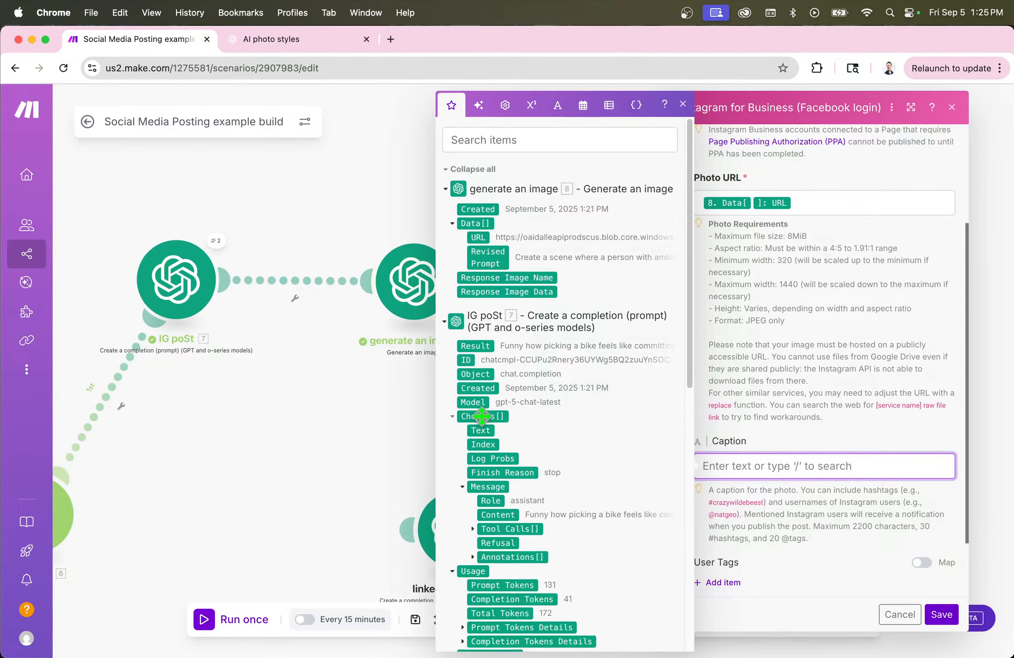
scroll(462, 580, down, 3)
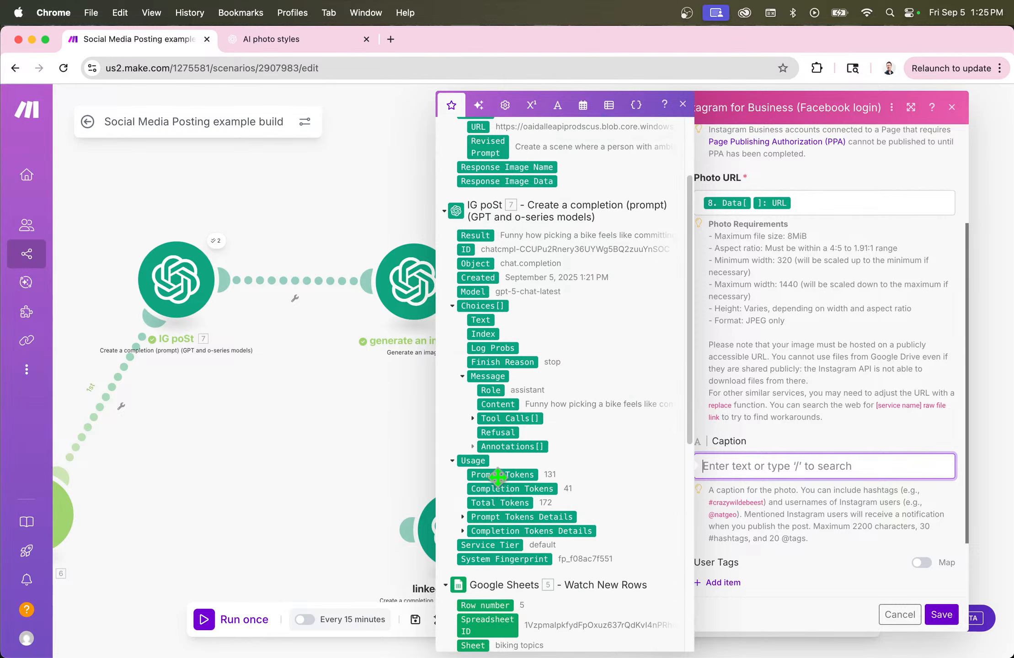
scroll(498, 476, up, 3)
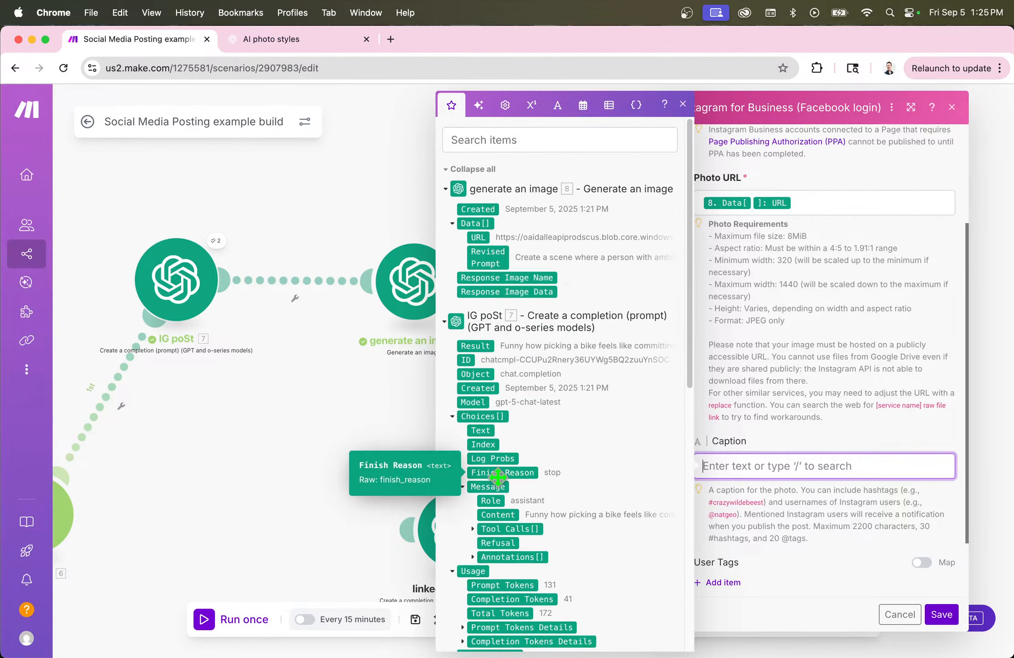
scroll(497, 476, down, 3)
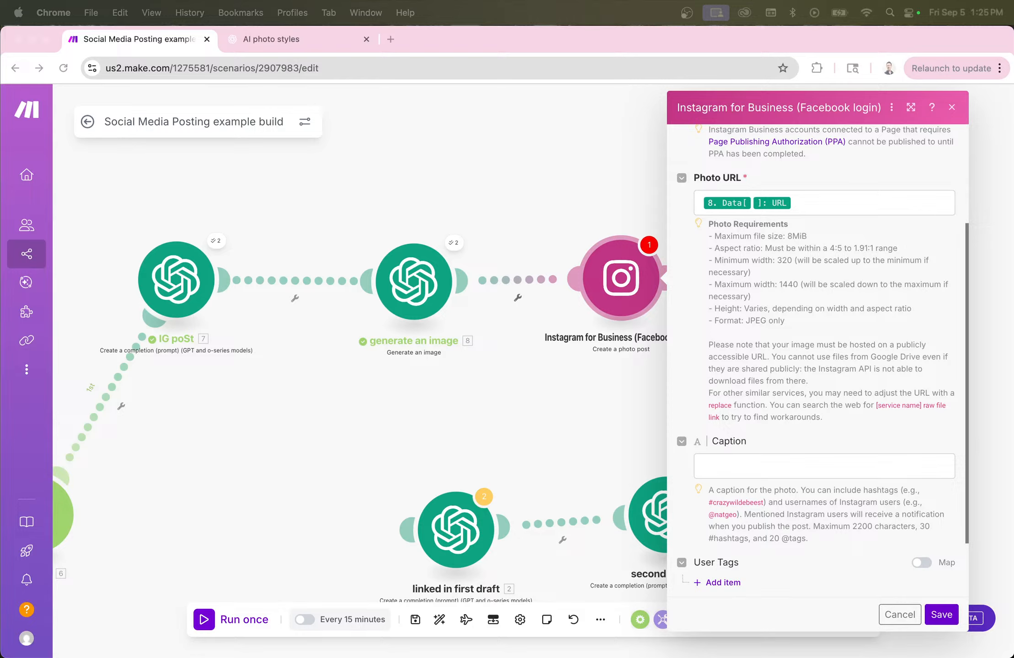
- Map the Instagram module's Caption to the Result output of the IG poSt module and save both the module and the scenario
click(744, 473)
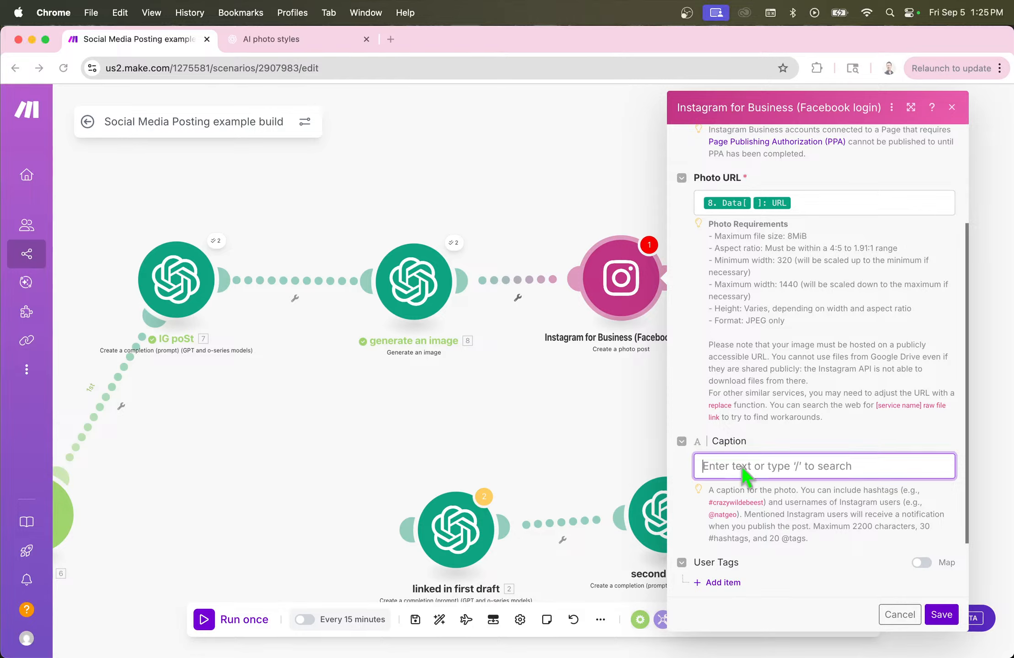
click(718, 454)
scroll(523, 402, down, 3)
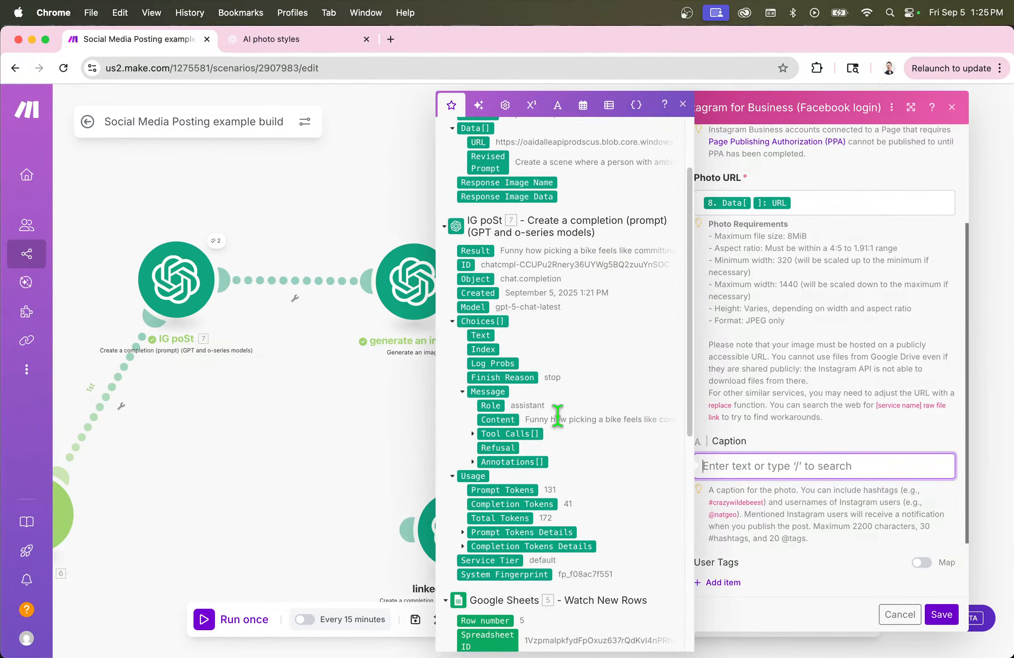
scroll(585, 263, up, 1)
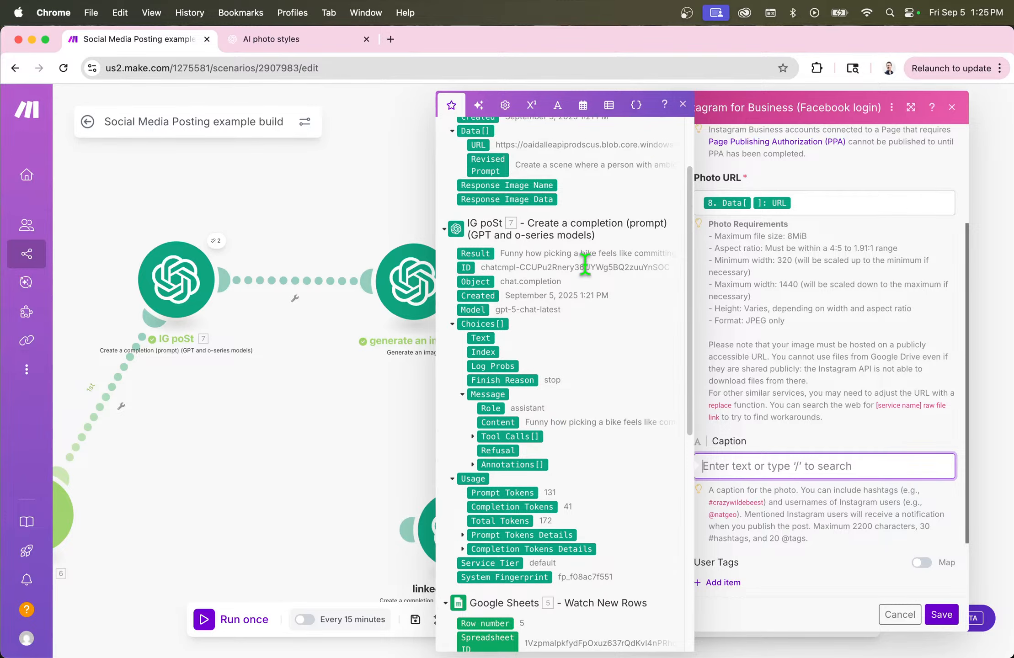
scroll(549, 251, up, 3)
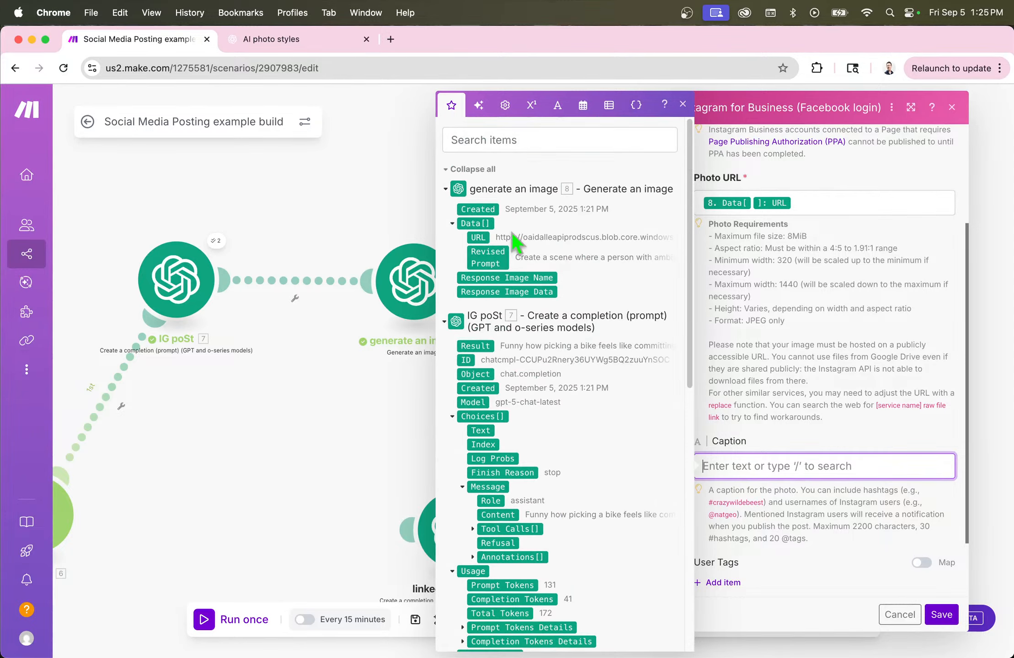
click(445, 187)
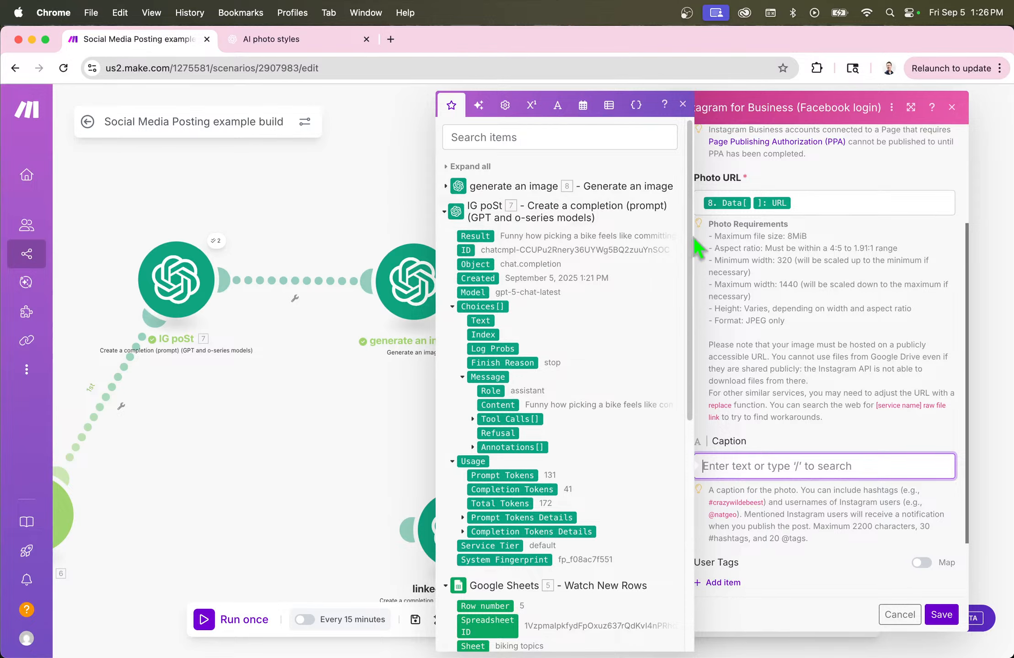
click(473, 236)
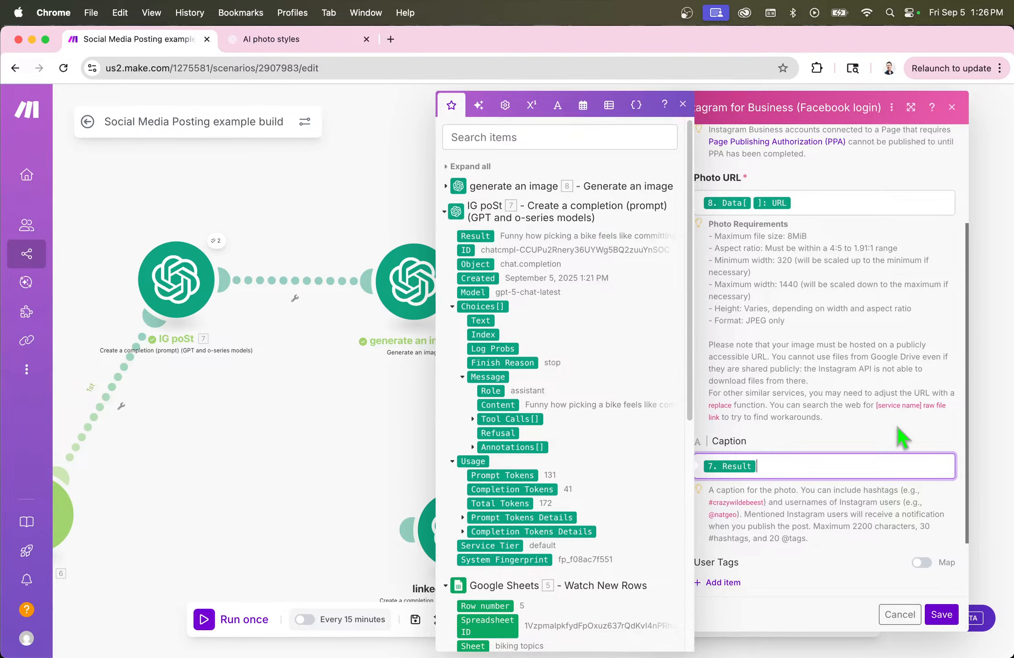
click(942, 615)
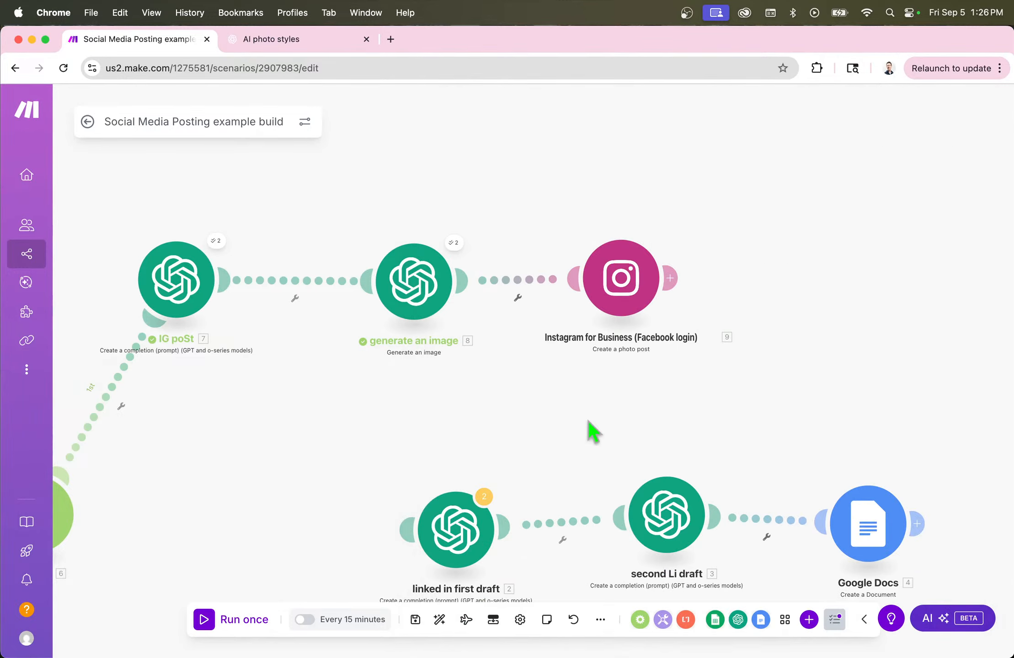
click(415, 620)
- Set the Limit of the Google Sheets Watch New Rows module to 1 and save the module and the scenario
drag(272, 453, 549, 372)
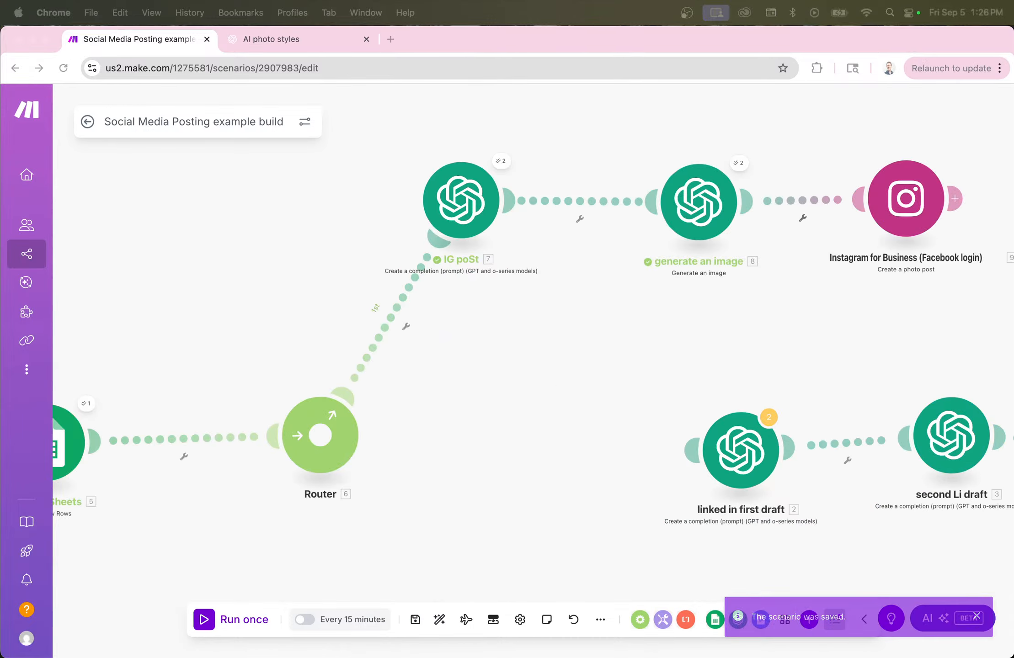
scroll(740, 176, down, 3)
scroll(740, 176, up, 3)
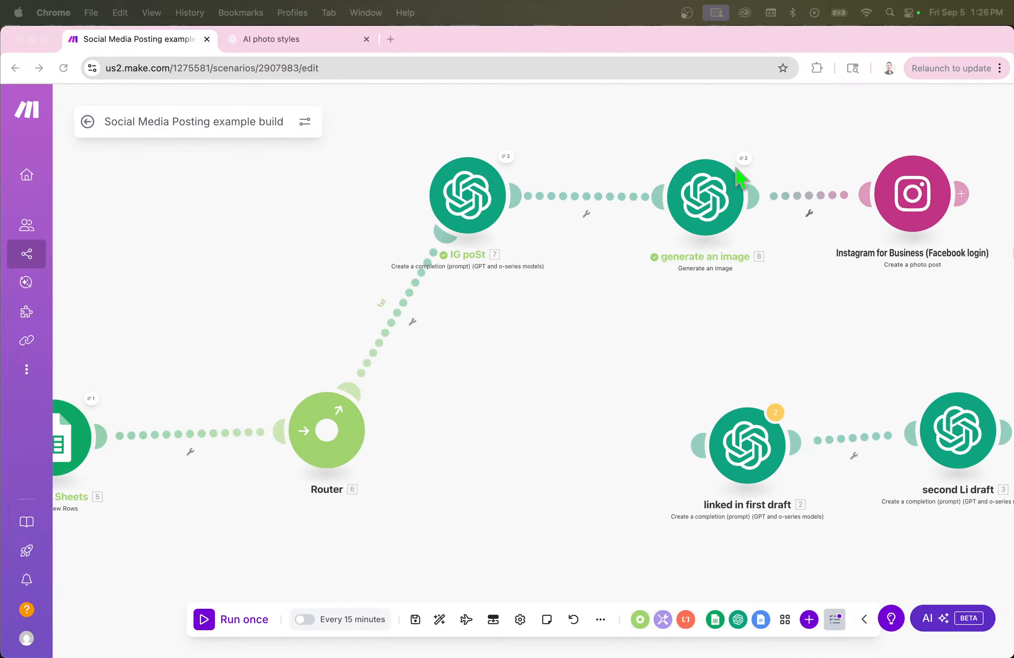
scroll(740, 176, up, 3)
scroll(663, 283, down, 5)
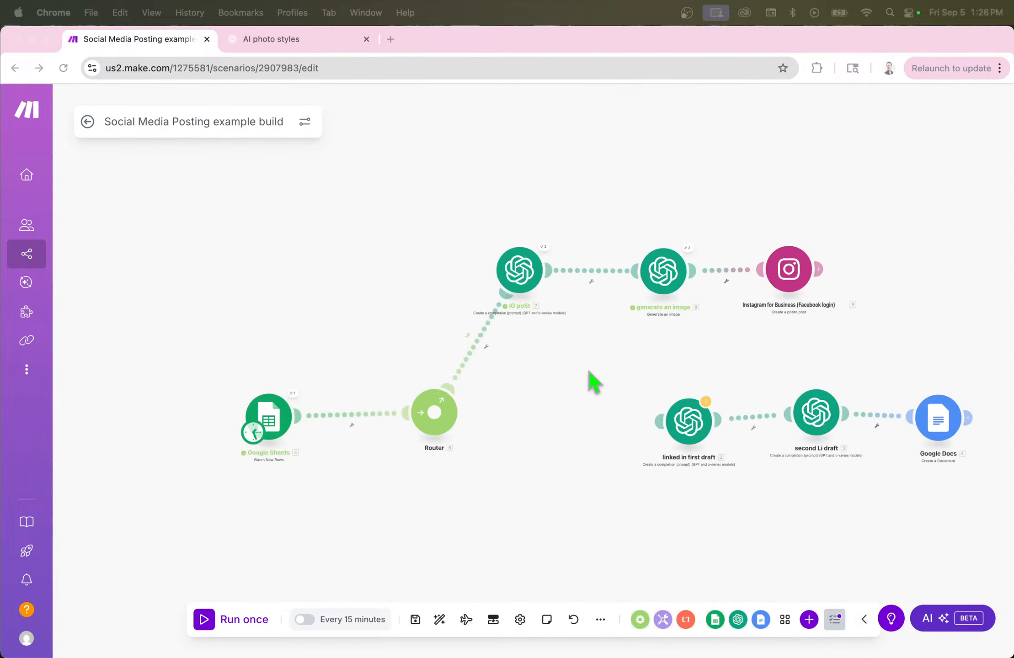
drag(550, 409, 845, 371)
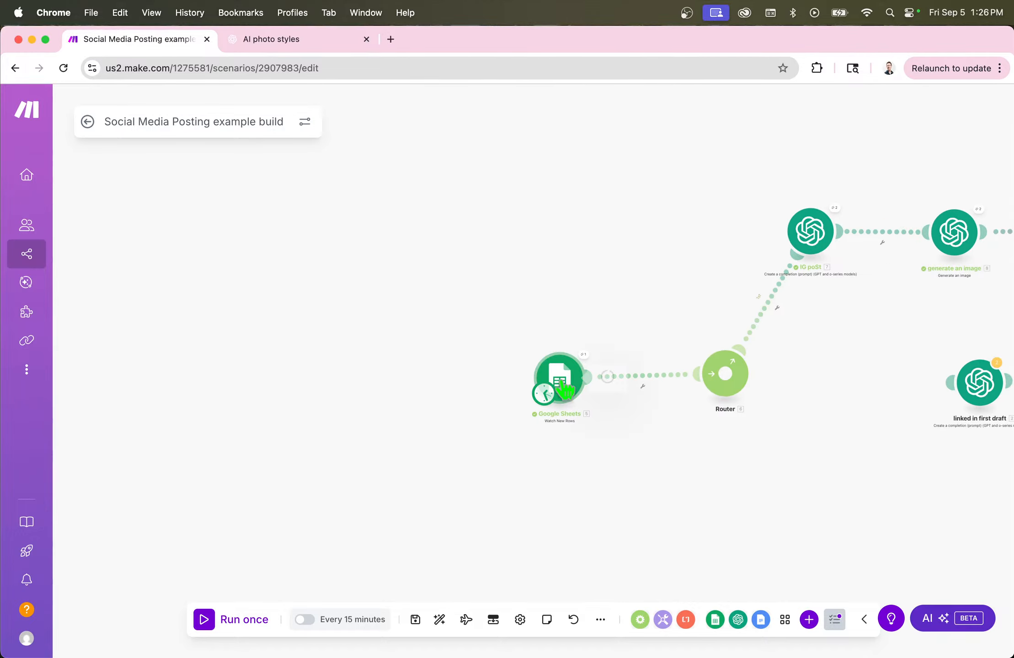
click(562, 383)
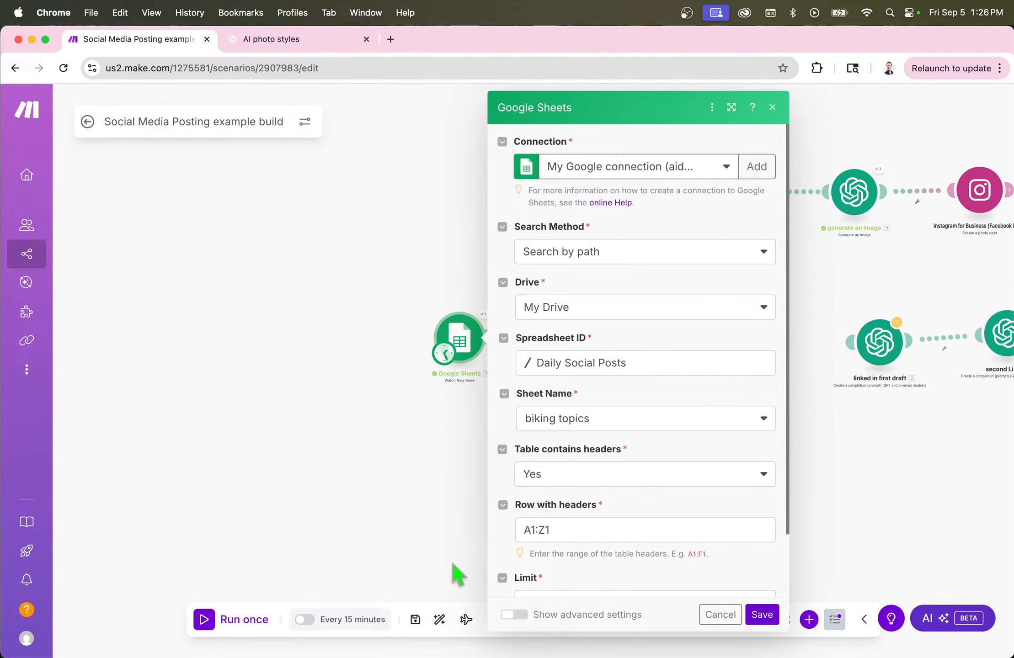
scroll(566, 543, down, 3)
double_click(519, 530)
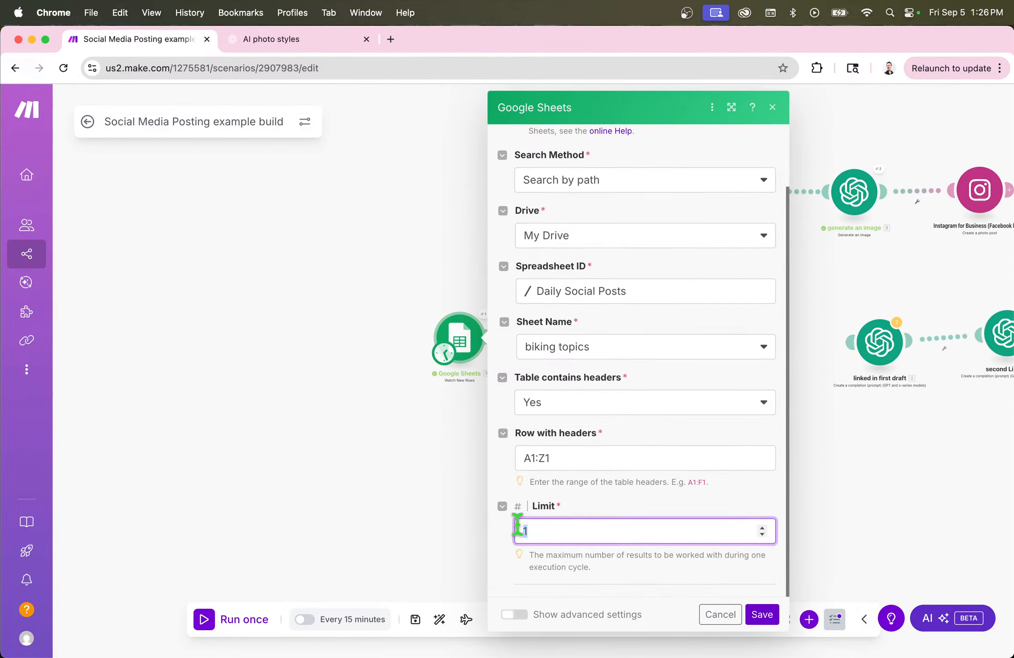
text(1)
click(762, 614)
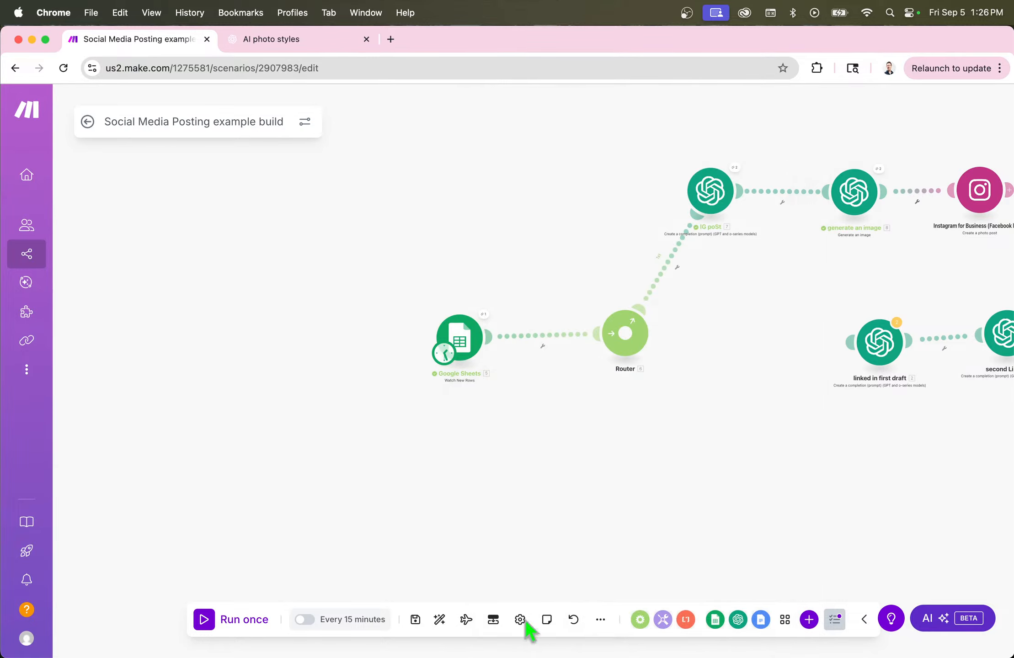
click(416, 619)
drag(708, 434, 604, 450)
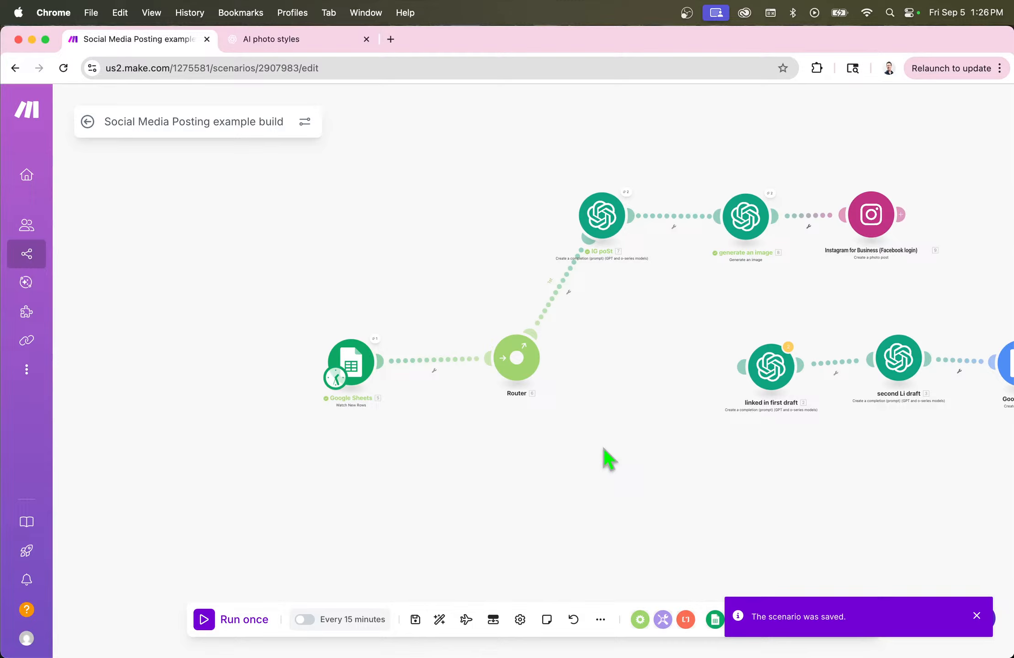
- Auto-align all modules of the scenario on the canvas
click(442, 623)
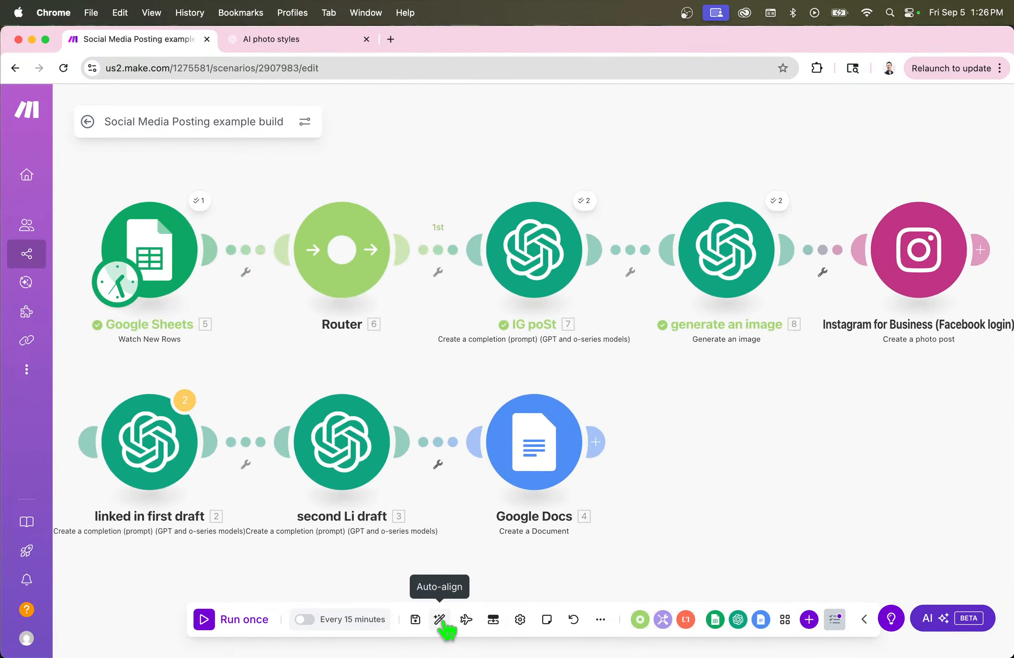
scroll(639, 416, down, 8)
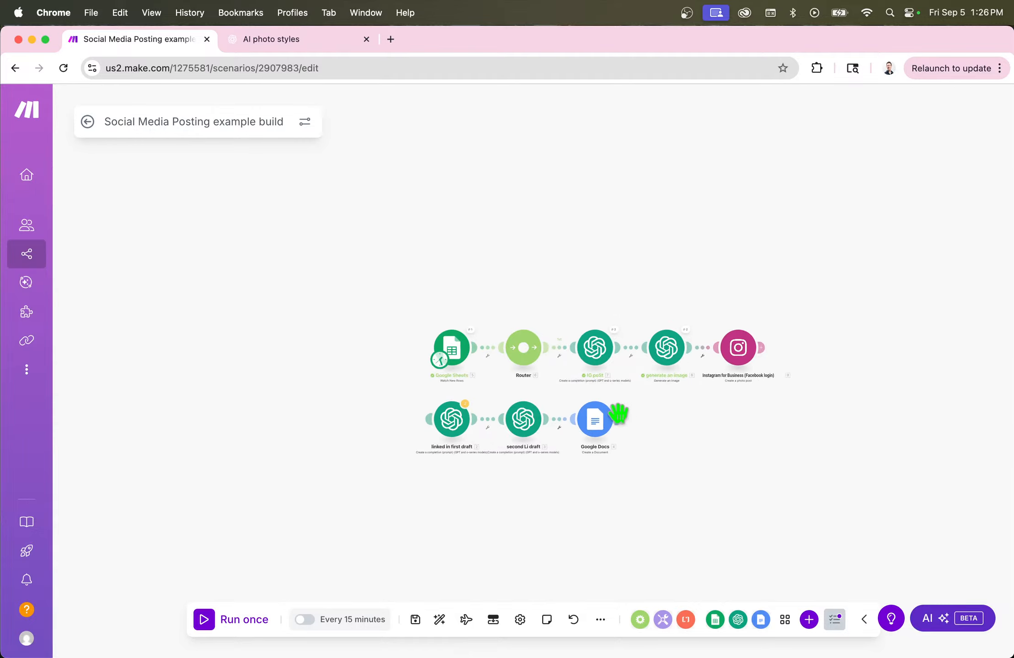
drag(376, 409, 300, 408)
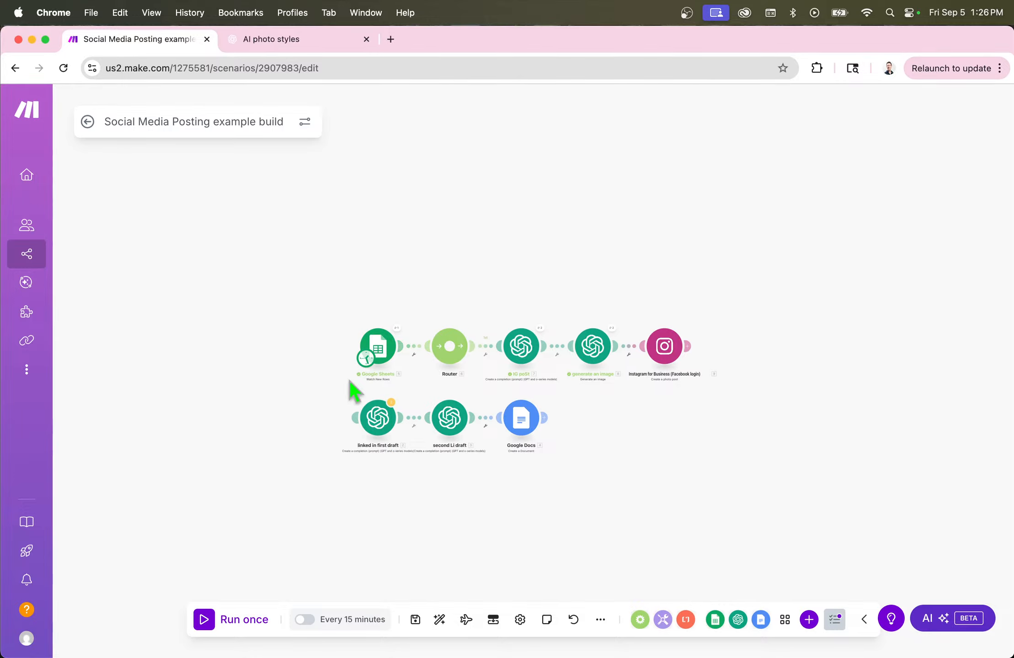
scroll(355, 389, up, 3)
scroll(355, 390, down, 3)
drag(249, 366, 329, 375)
- Run the scenario once through the complete Instagram branch, up to the photo post module
click(227, 618)
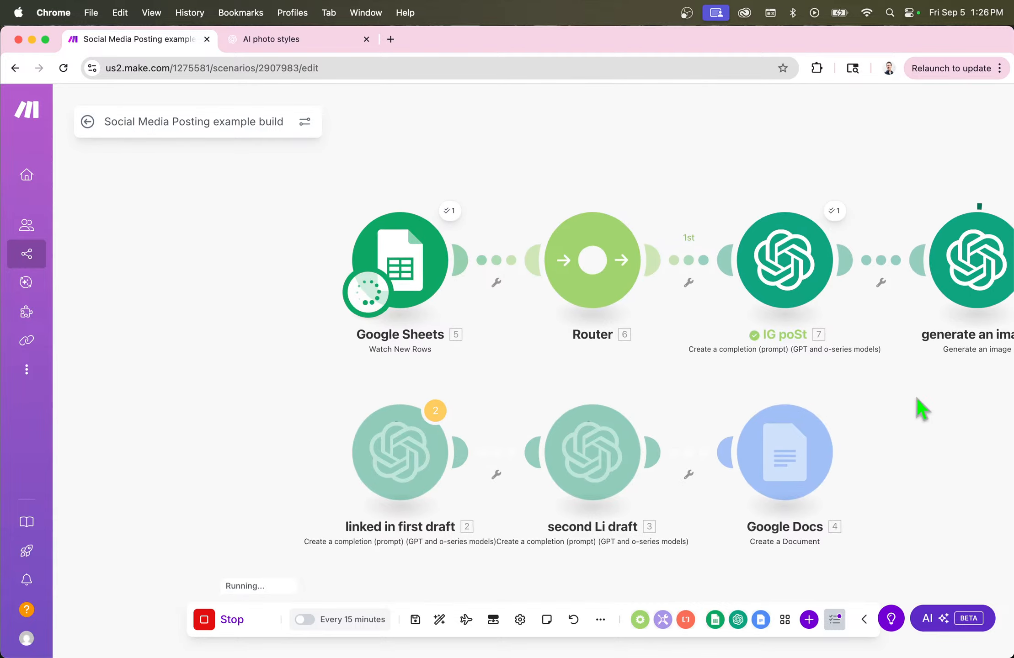
drag(920, 408, 656, 428)
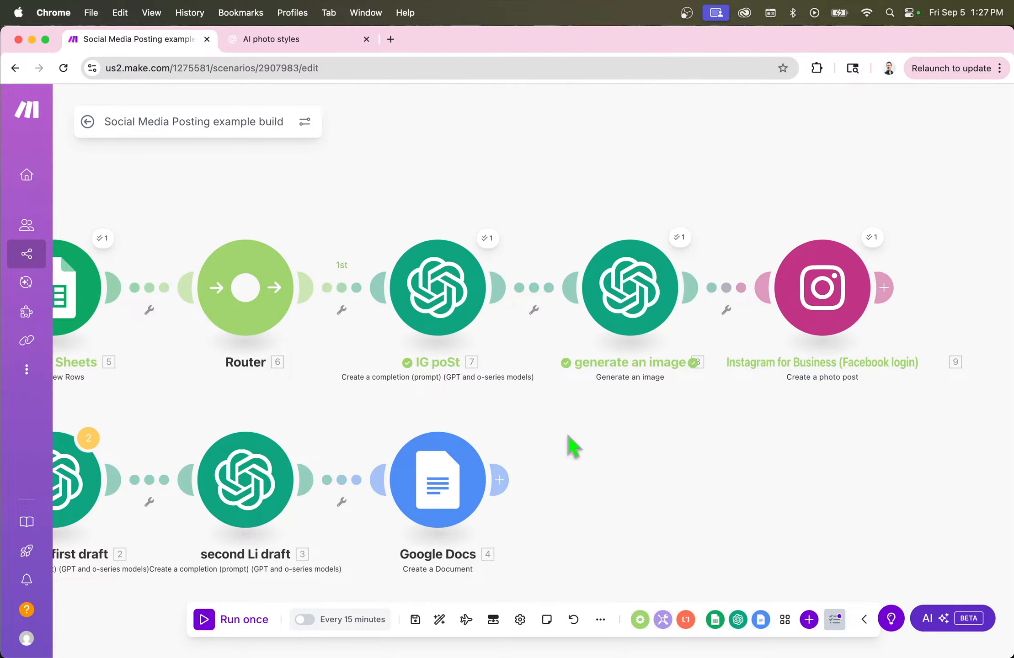
scroll(667, 505, left, 5)
scroll(667, 505, down, 2)
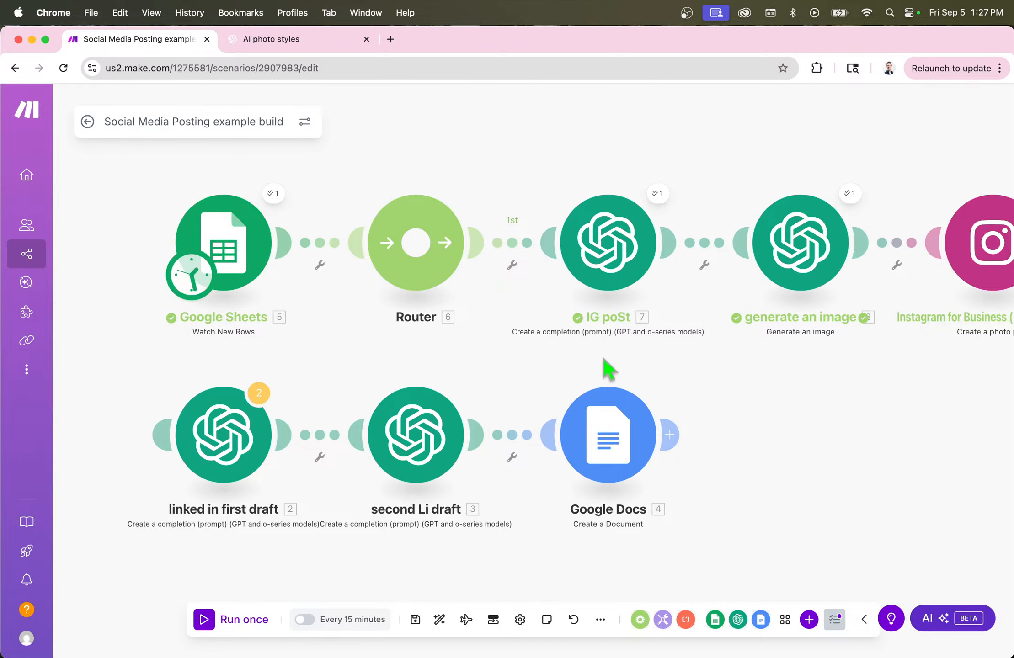
- Move the Google Docs, second Li draft and linked in first draft modules lower and farther right, below the Instagram branch
scroll(790, 351, right, 2)
scroll(790, 351, down, 1)
drag(626, 460, 950, 538)
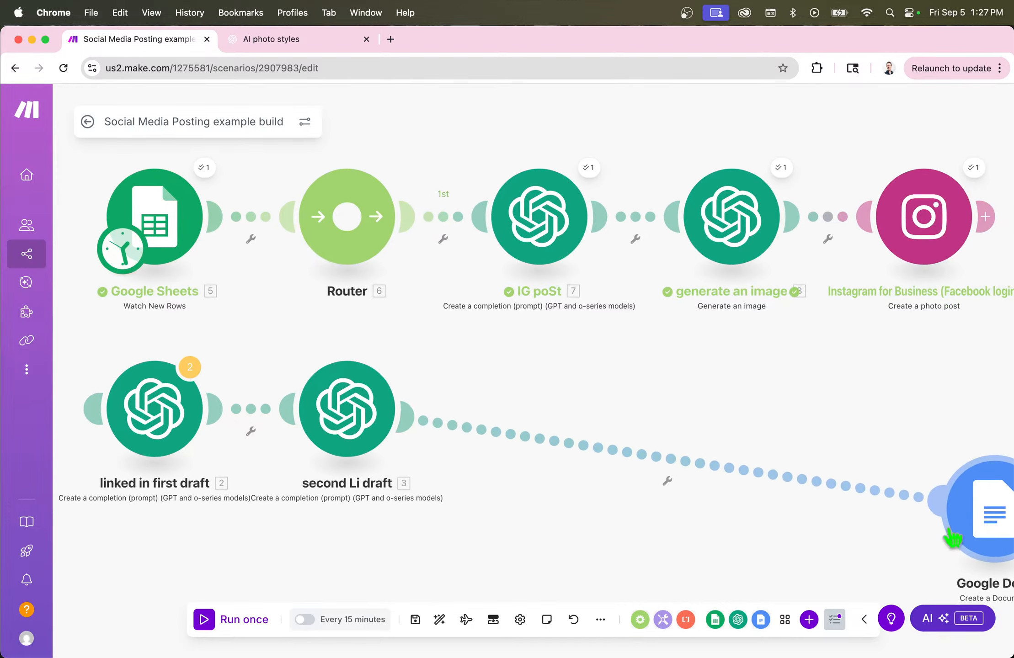
drag(307, 419, 774, 494)
drag(214, 414, 517, 469)
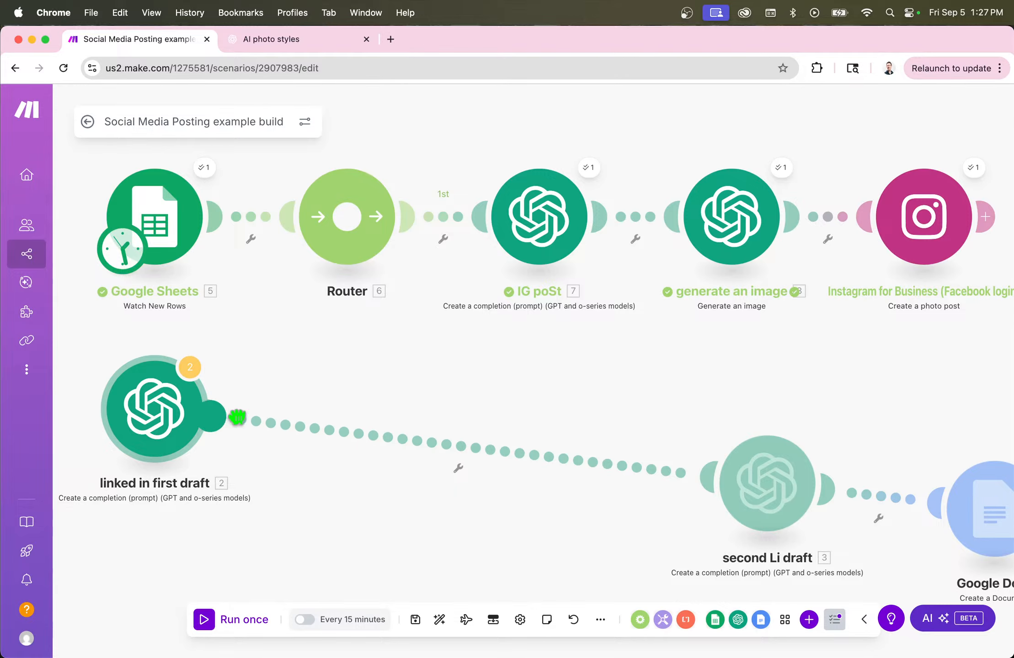
drag(168, 424, 533, 475)
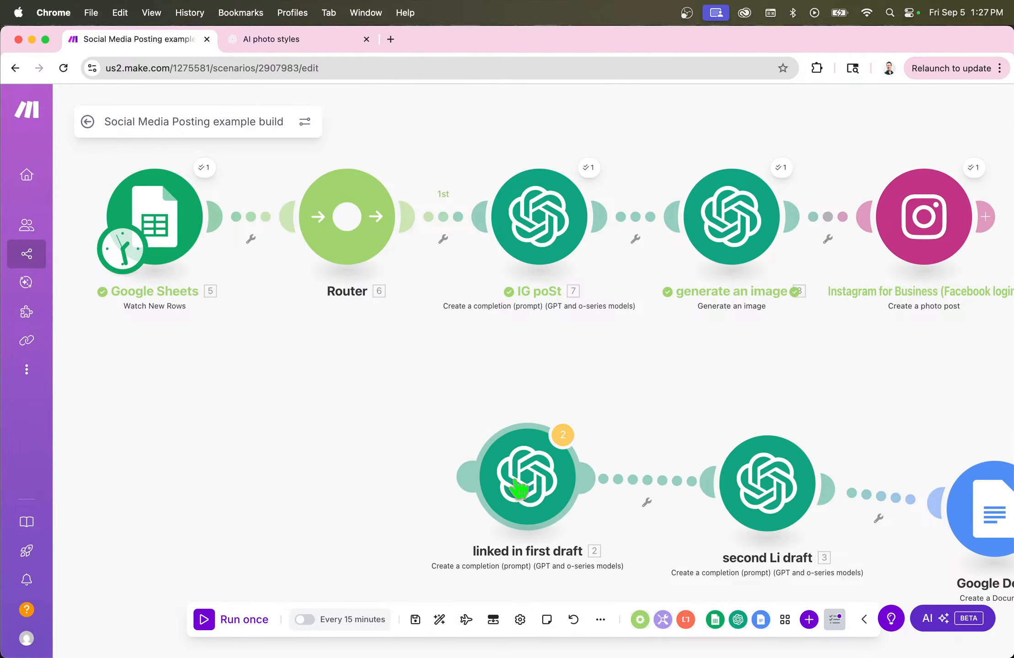
scroll(253, 410, right, 2)
scroll(258, 411, down, 5)
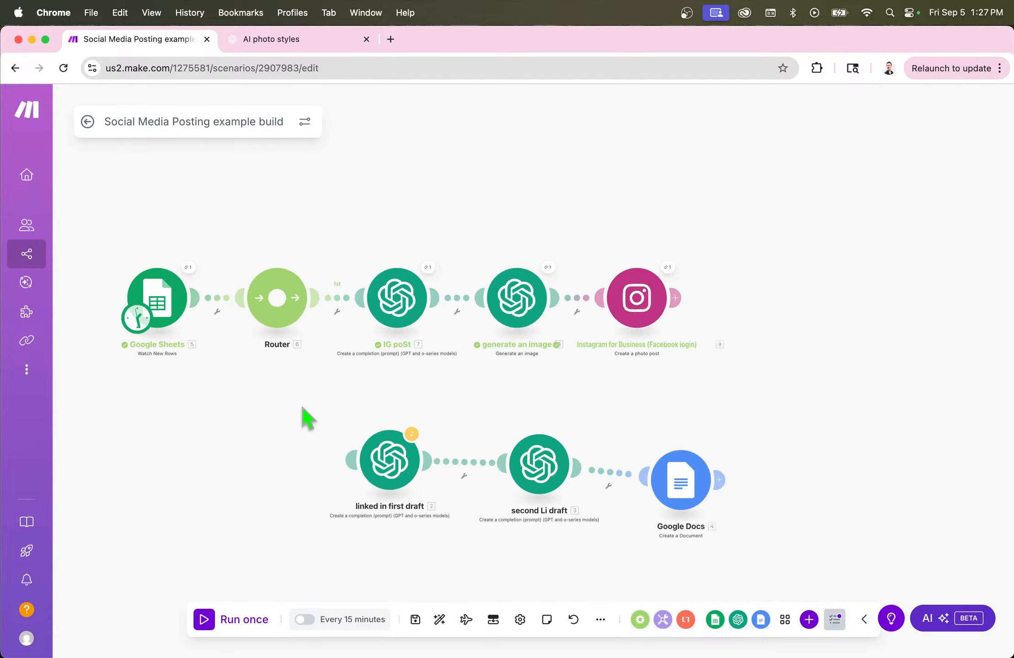
- Raise the IG poSt, generate an image and Instagram modules above the Router and space them farther apart
drag(480, 278, 517, 140)
drag(641, 280, 757, 154)
drag(758, 263, 971, 137)
- Spread the linked in first draft, second Li draft and Google Docs modules in a row beneath the Instagram branch
drag(345, 425, 447, 453)
drag(526, 491, 713, 369)
drag(747, 512, 909, 394)
drag(908, 519, 1010, 379)
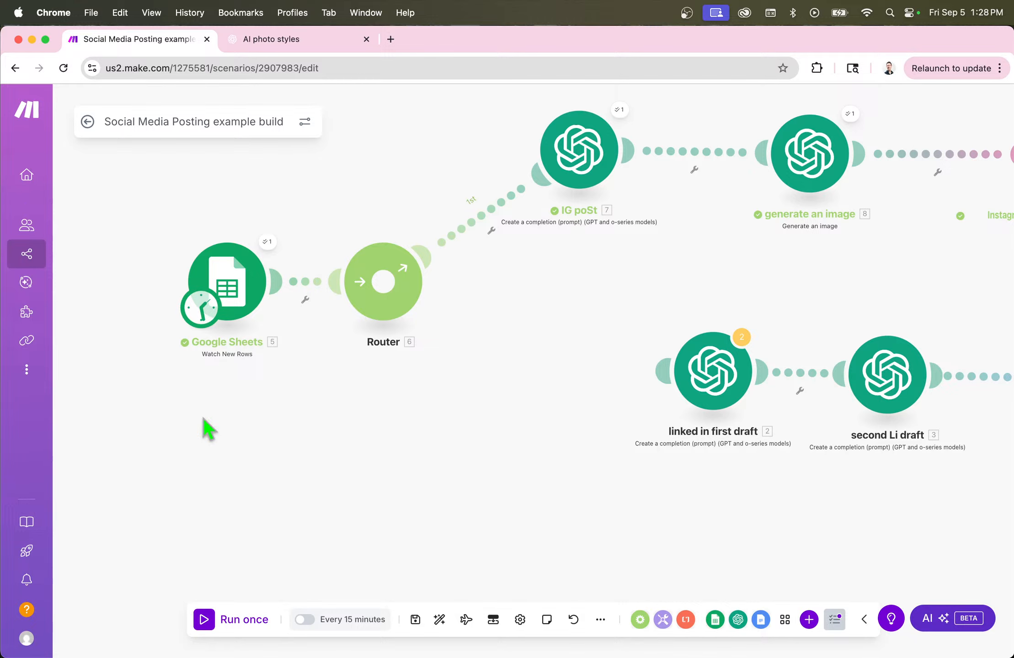
scroll(273, 441, right, 10)
drag(587, 397, 683, 399)
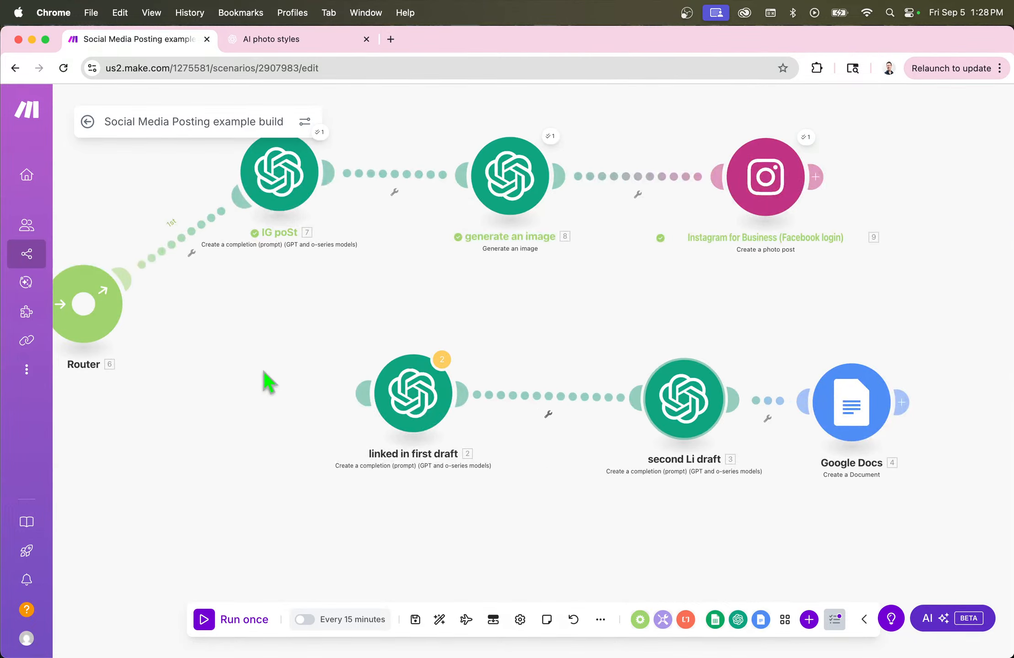
- Reposition the Router slightly higher and farther right of the Google Sheets module
scroll(267, 379, left, 8)
scroll(267, 379, up, 3)
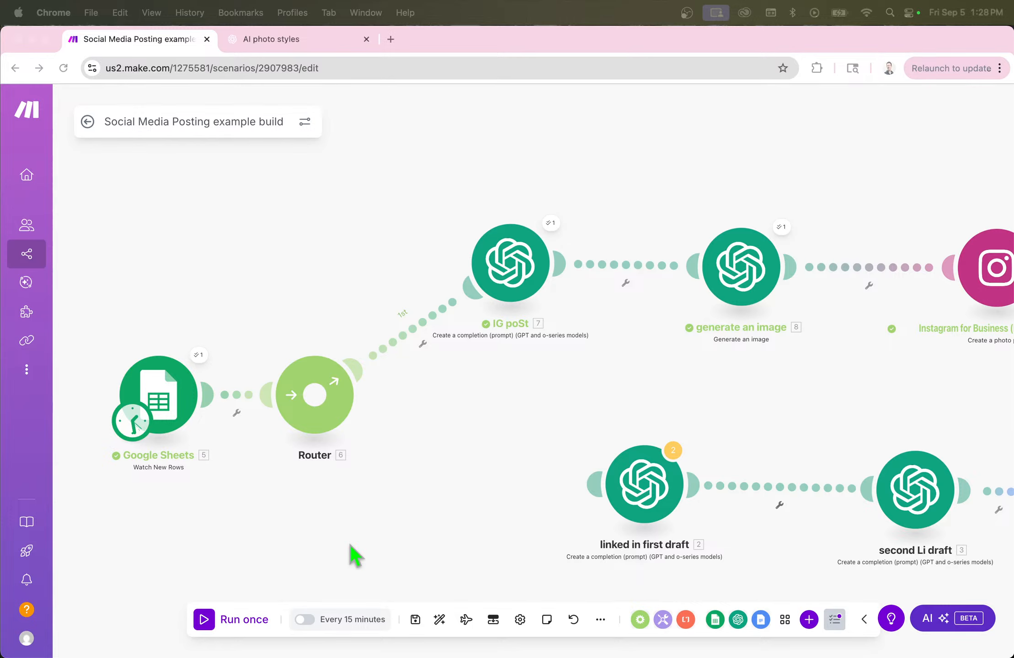
drag(317, 392, 350, 361)
scroll(596, 462, down, 5)
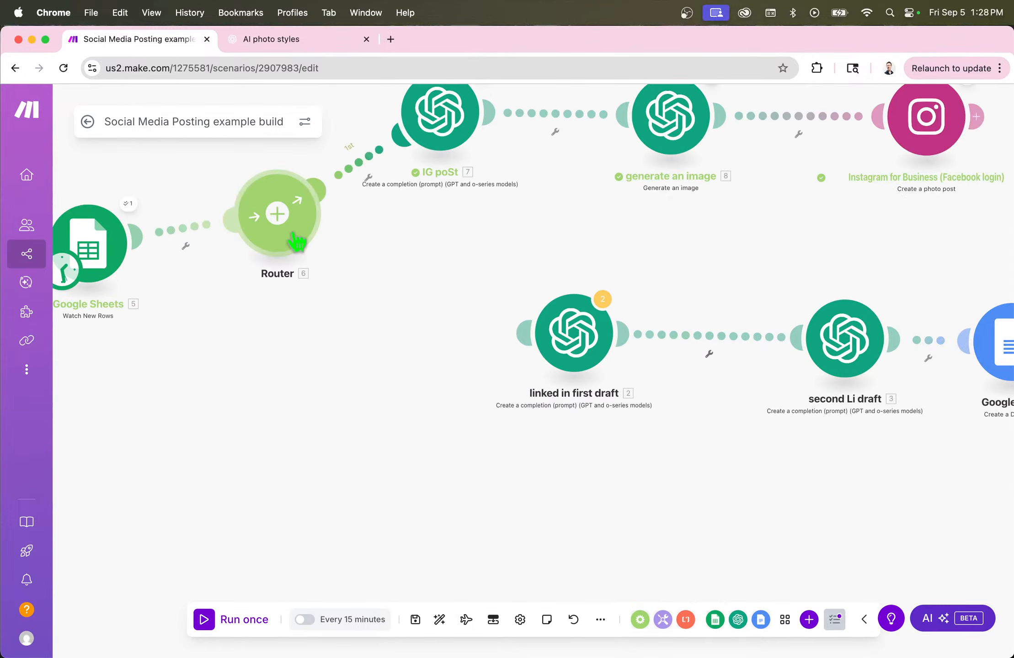
- Add a second route with an empty module beneath the Router and move the Google Sheets module farther left
click(296, 240)
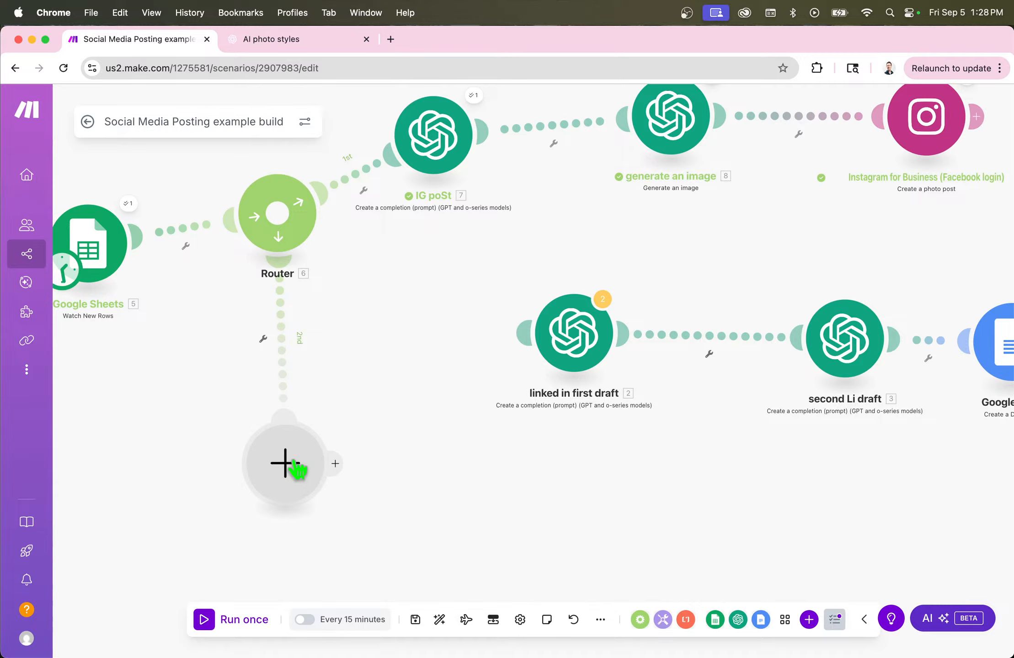
scroll(326, 521, down, 5)
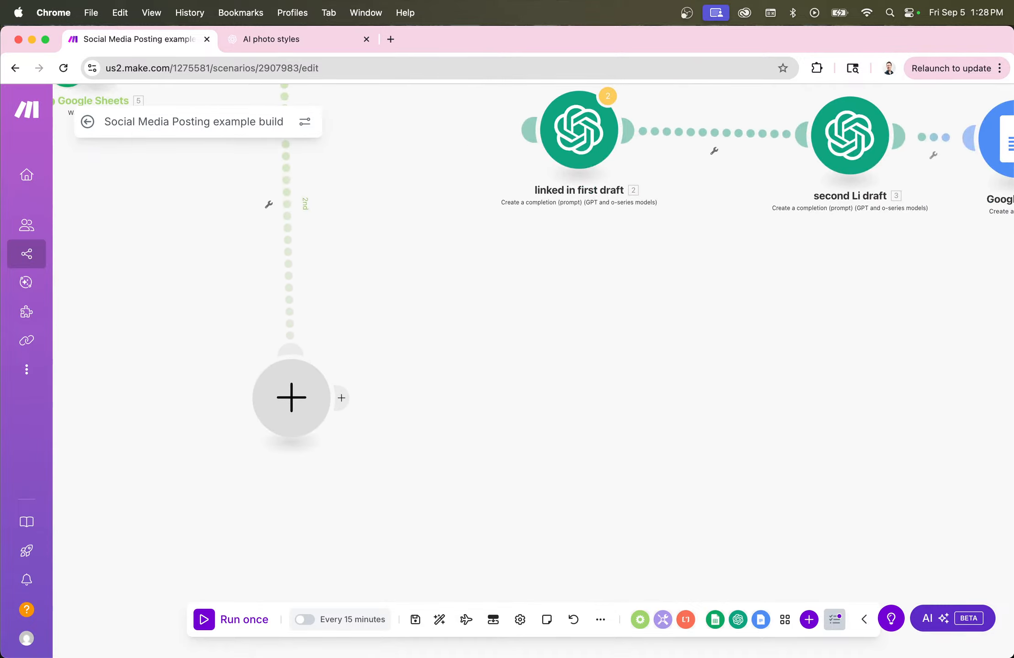
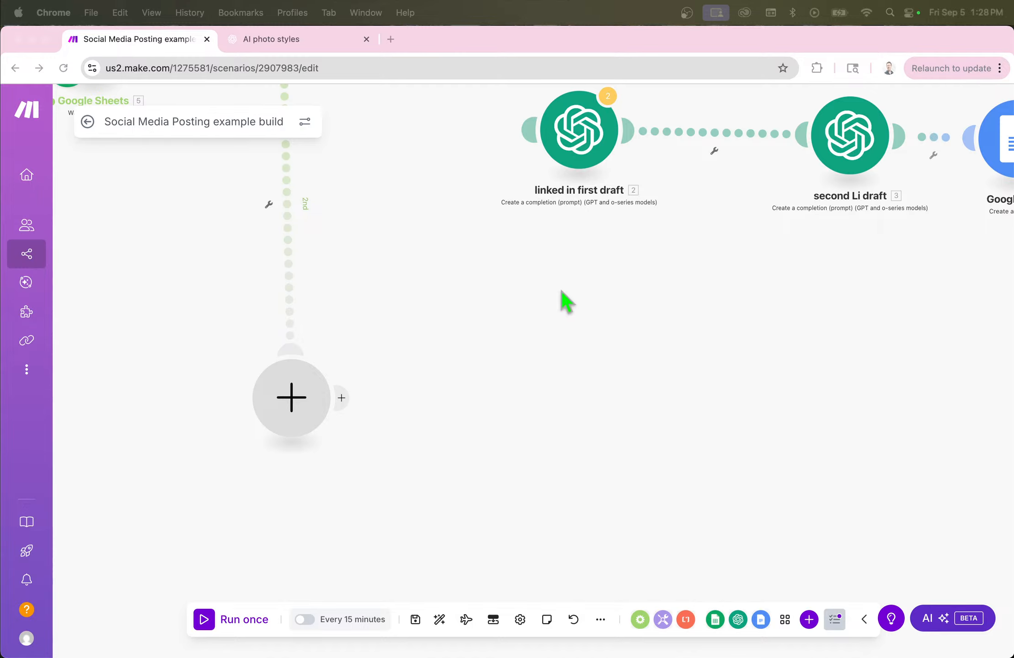
scroll(294, 341, down, 5)
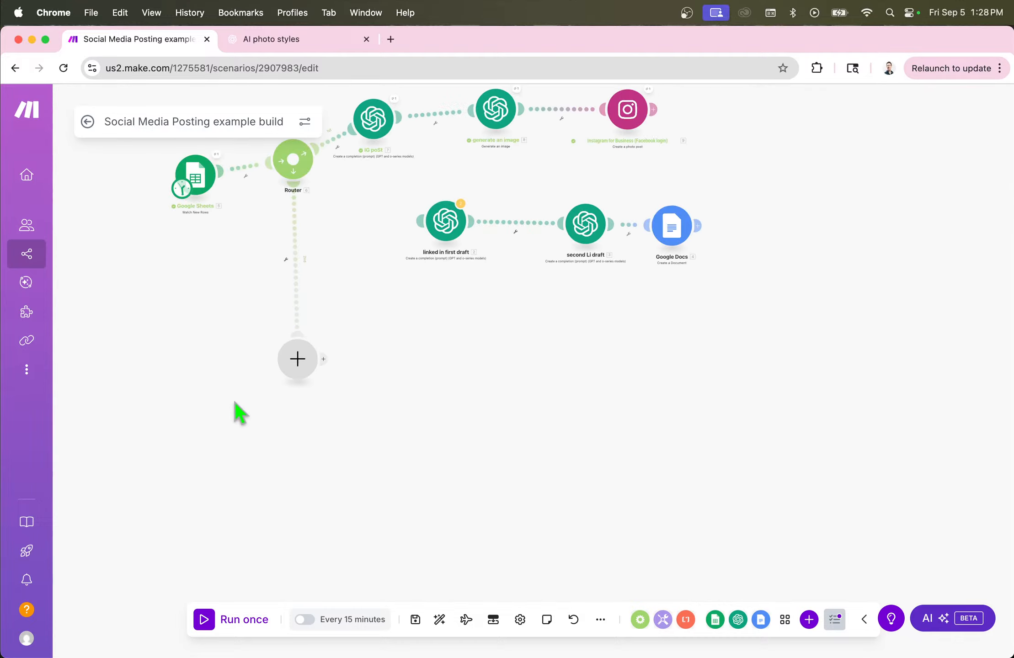
scroll(387, 410, up, 5)
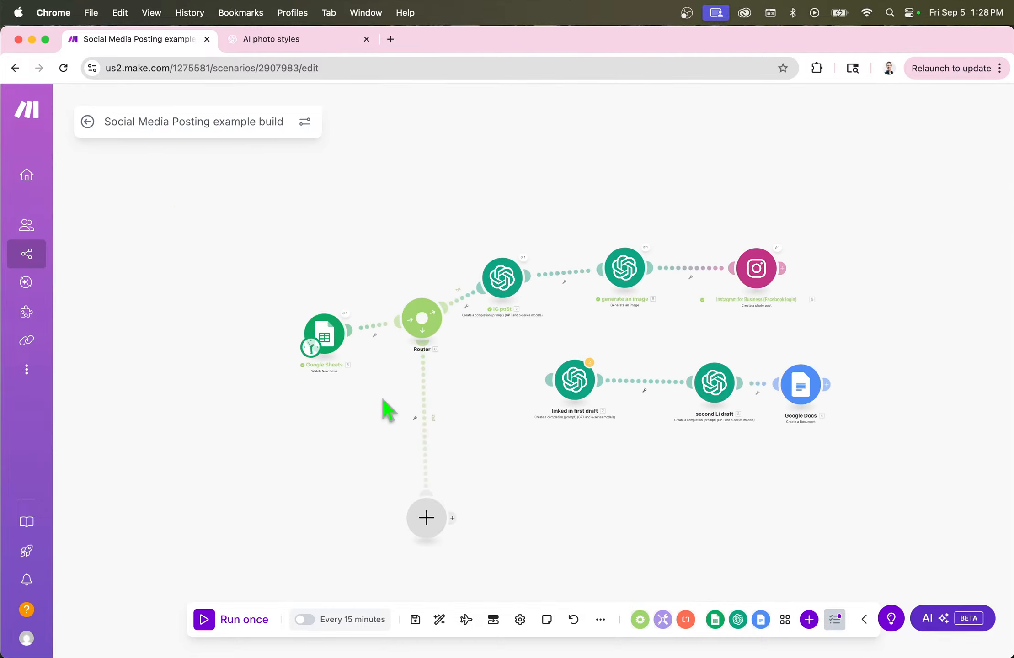
drag(336, 354, 265, 341)
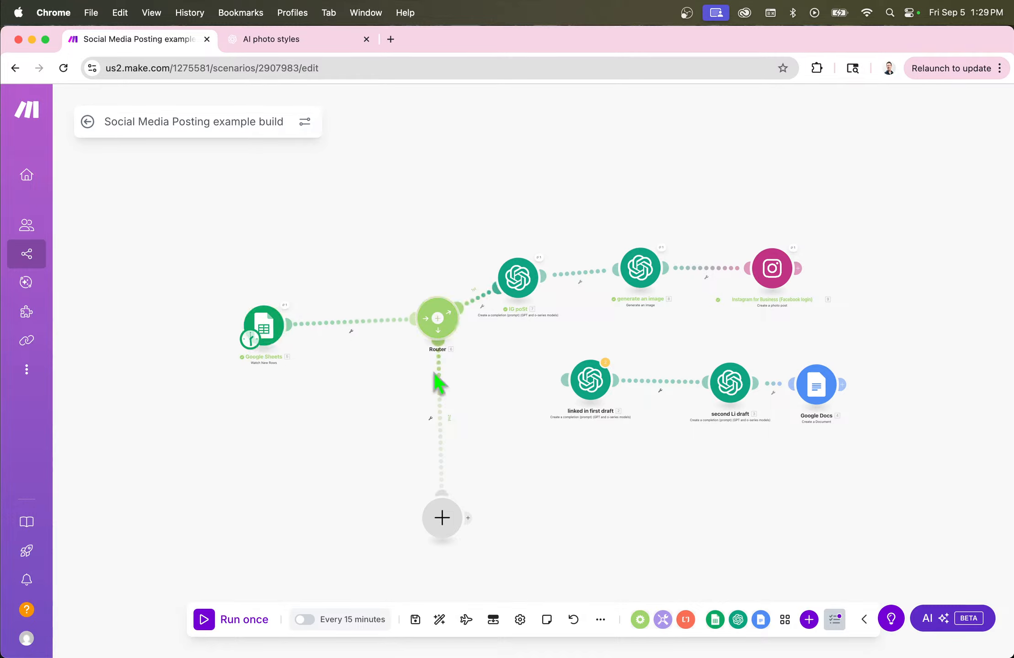
- Try to attach the linked in first draft module to the empty module on the Router's second route, then separate them again
drag(445, 520, 498, 473)
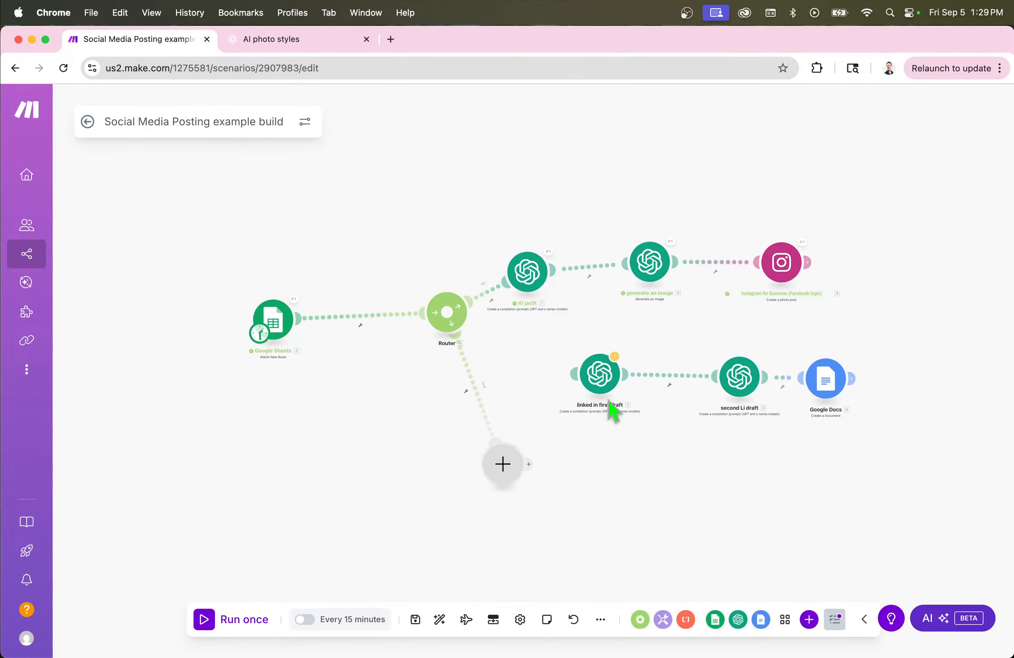
drag(593, 375, 588, 439)
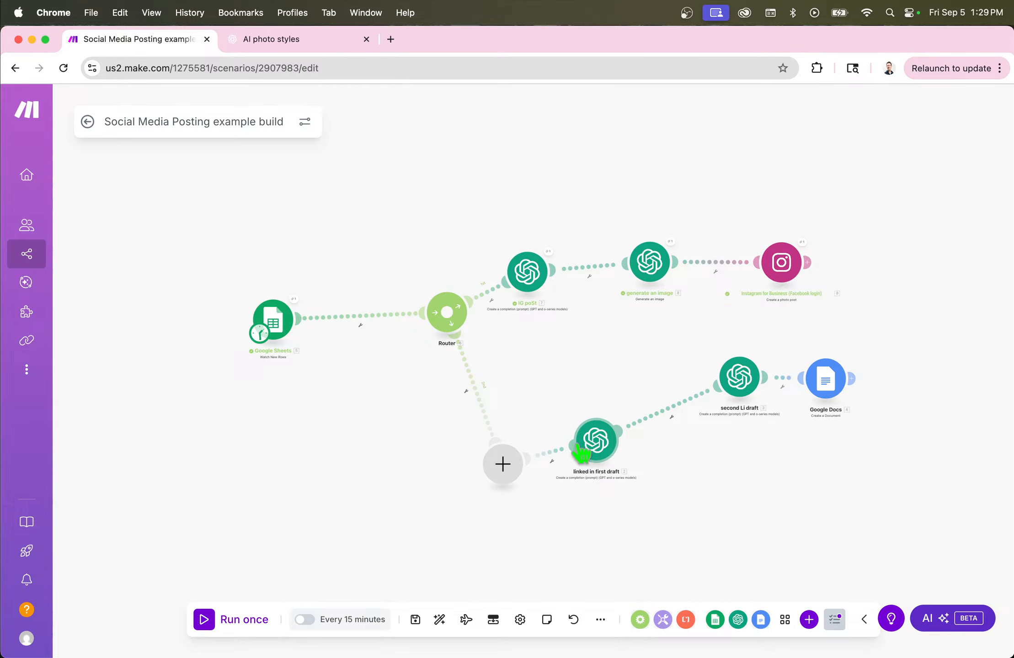
click(552, 462)
click(572, 488)
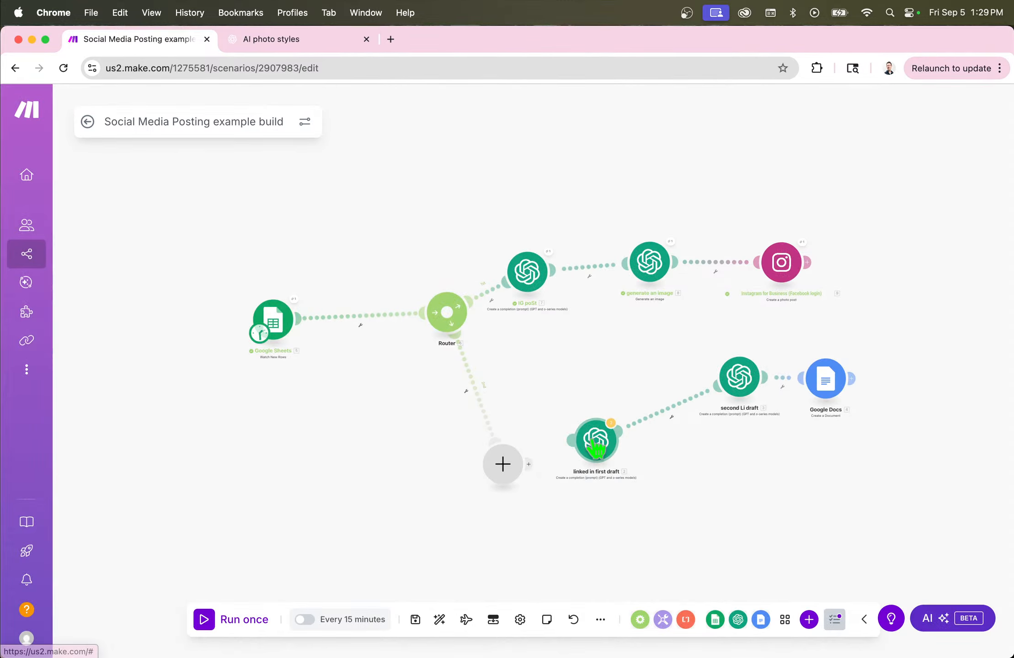
drag(595, 440, 612, 373)
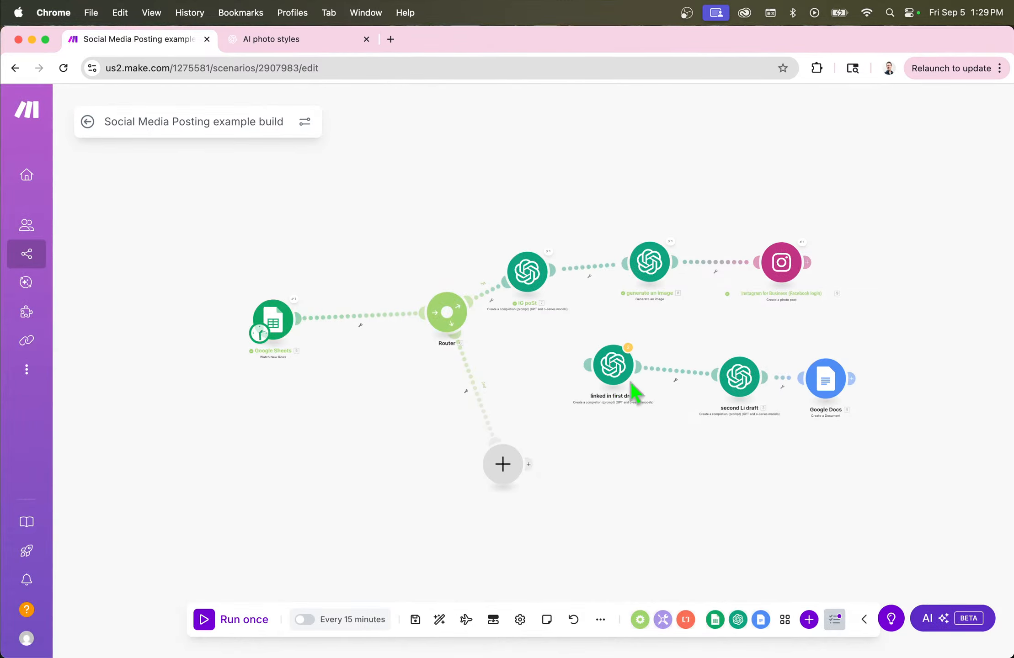
- Check the linked in first draft module's settings and the prompt text in the IG poSt module without changing either
click(617, 375)
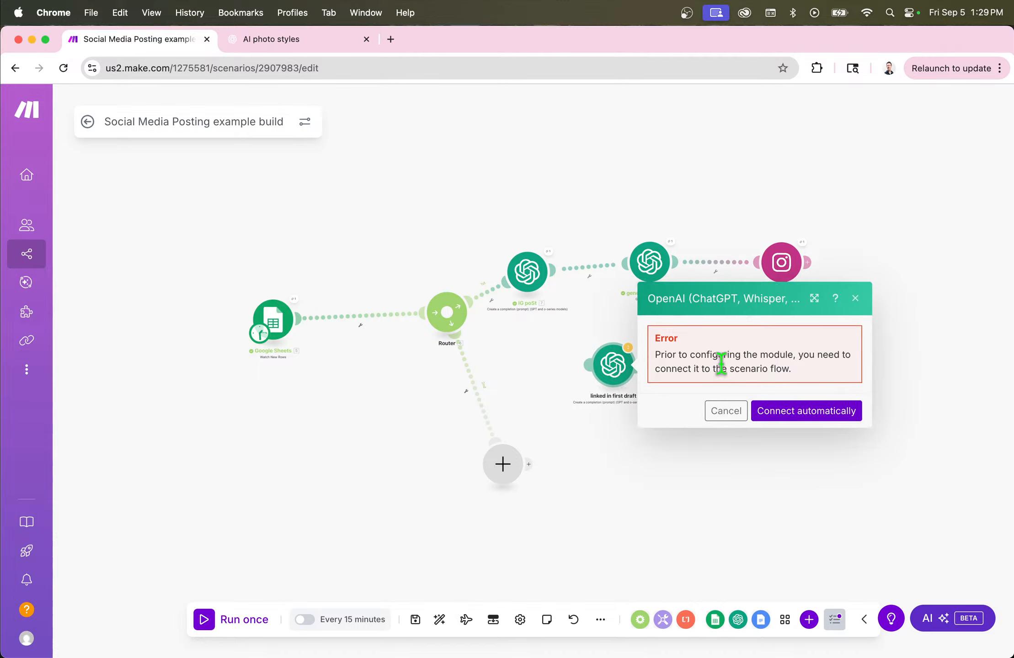
drag(672, 355, 821, 387)
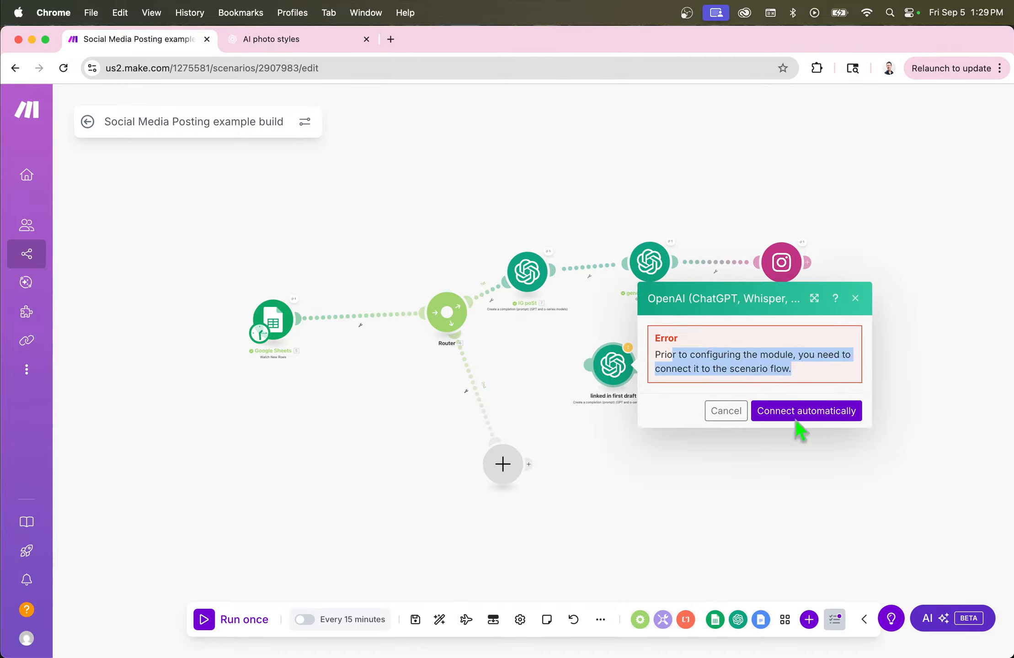
click(734, 417)
click(525, 274)
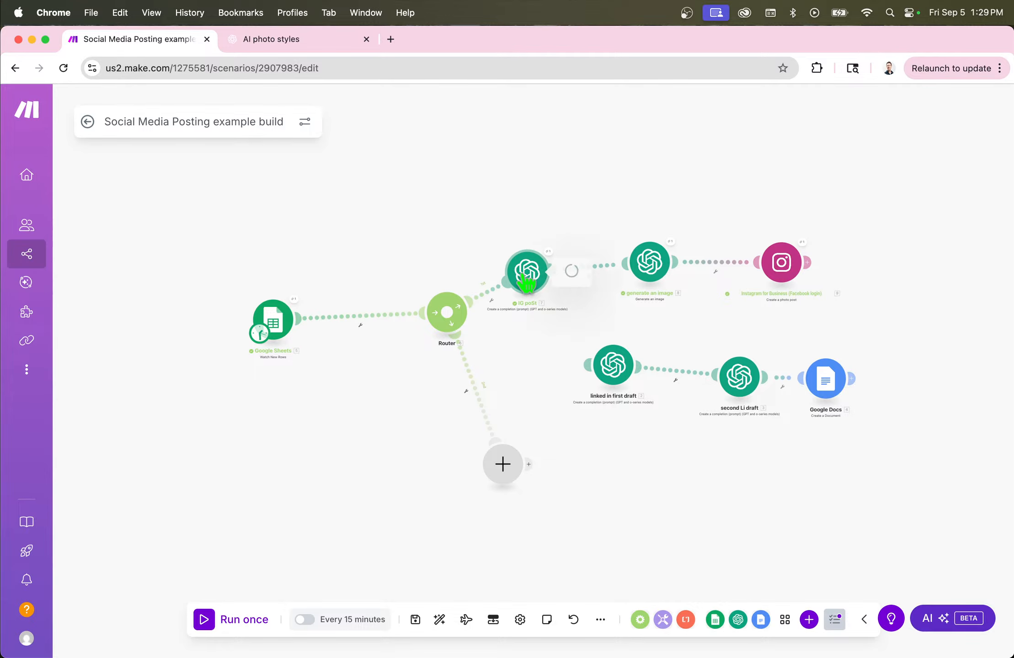
scroll(698, 423, down, 5)
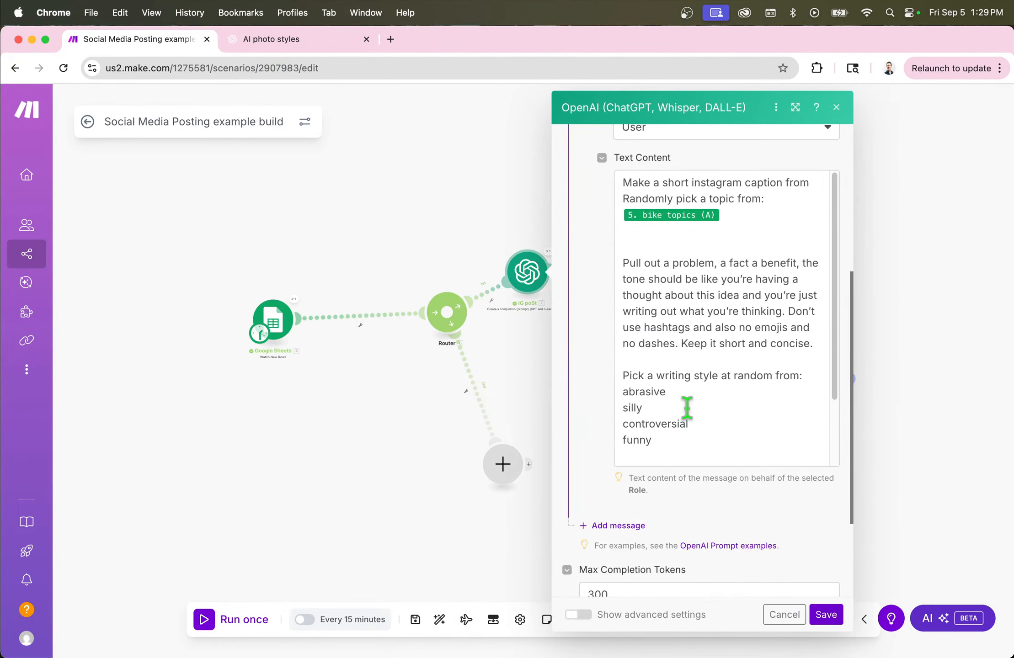
click(736, 211)
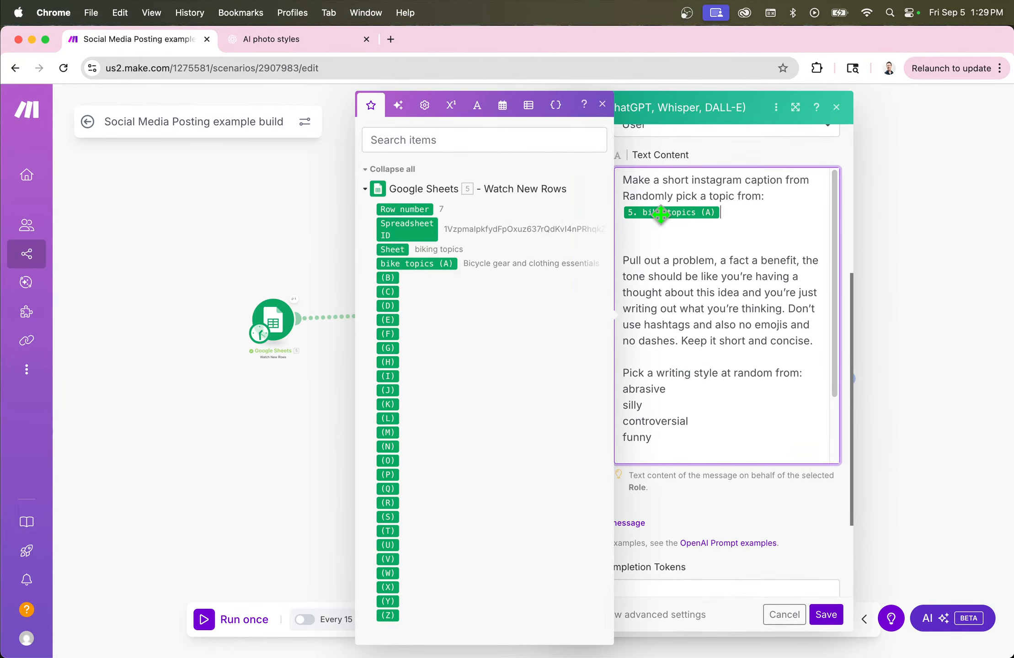
click(793, 615)
- Shift the linked in first draft module closer to second Li draft and move the empty module lower, directly beneath the Router
mouse_move(644, 377)
mouse_down()
mouse_move(617, 371)
mouse_move(638, 380)
mouse_up()
drag(513, 489, 455, 566)
right_click(453, 550)
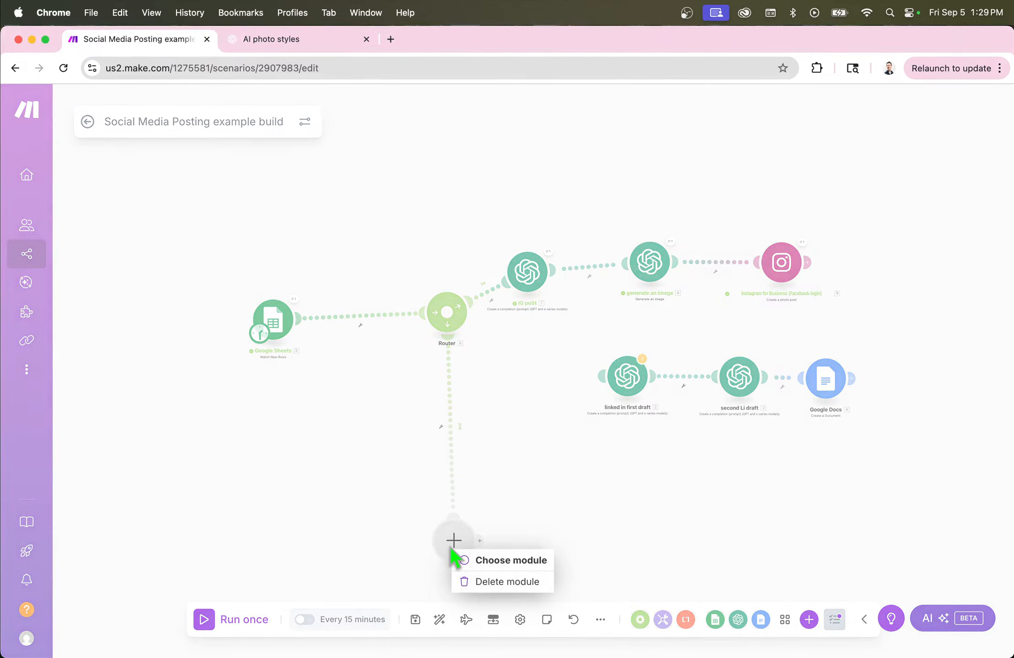
click(414, 543)
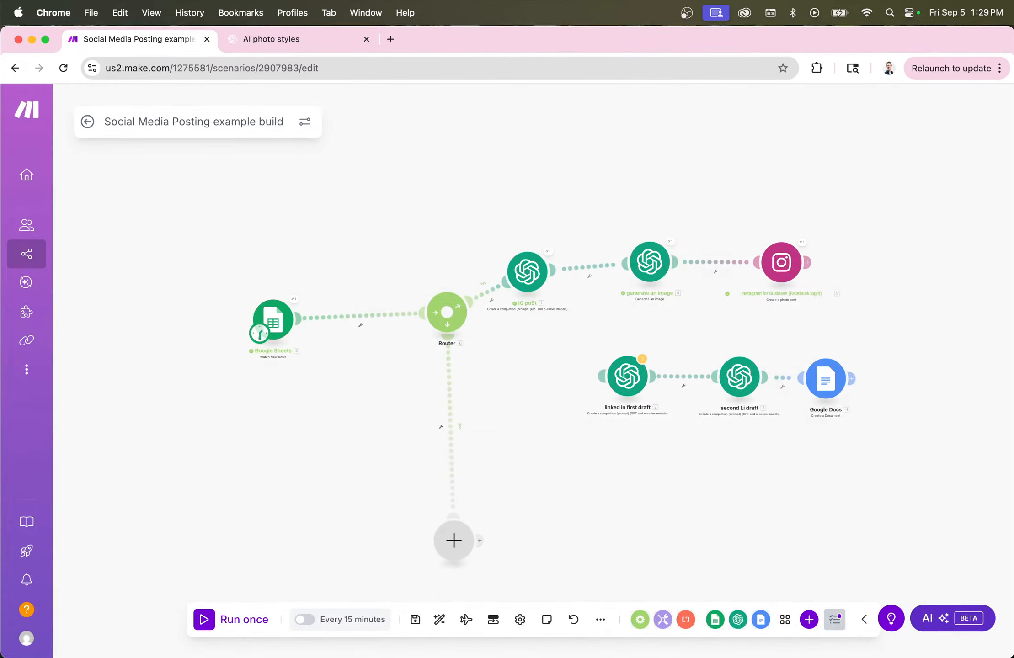
click(455, 546)
click(553, 351)
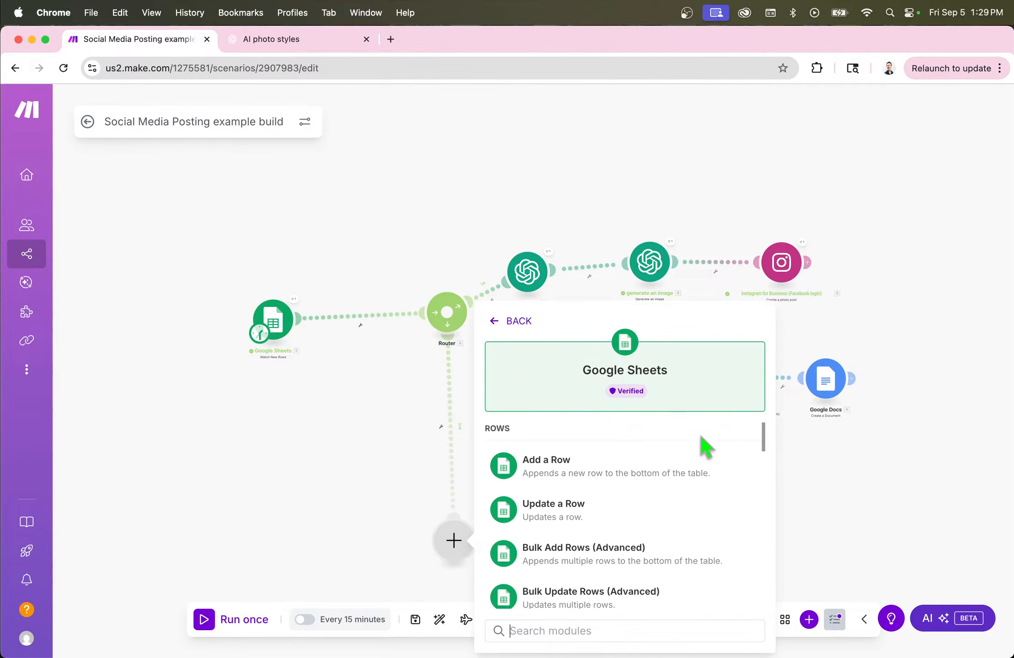
scroll(438, 485, down, 3)
scroll(542, 509, down, 2)
scroll(431, 505, up, 6)
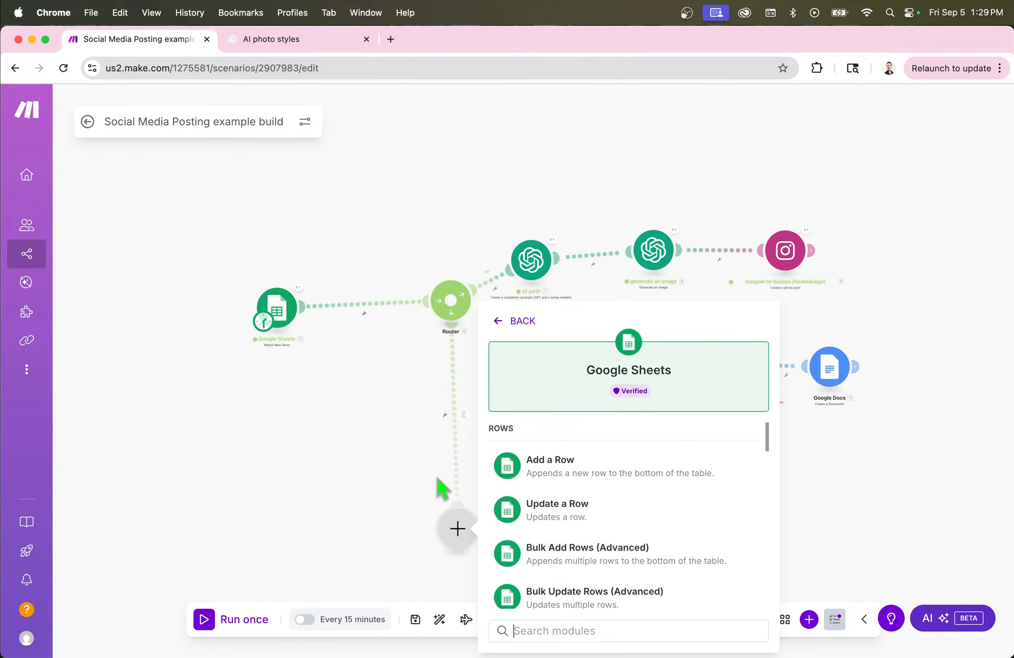
scroll(445, 487, down, 2)
click(583, 629)
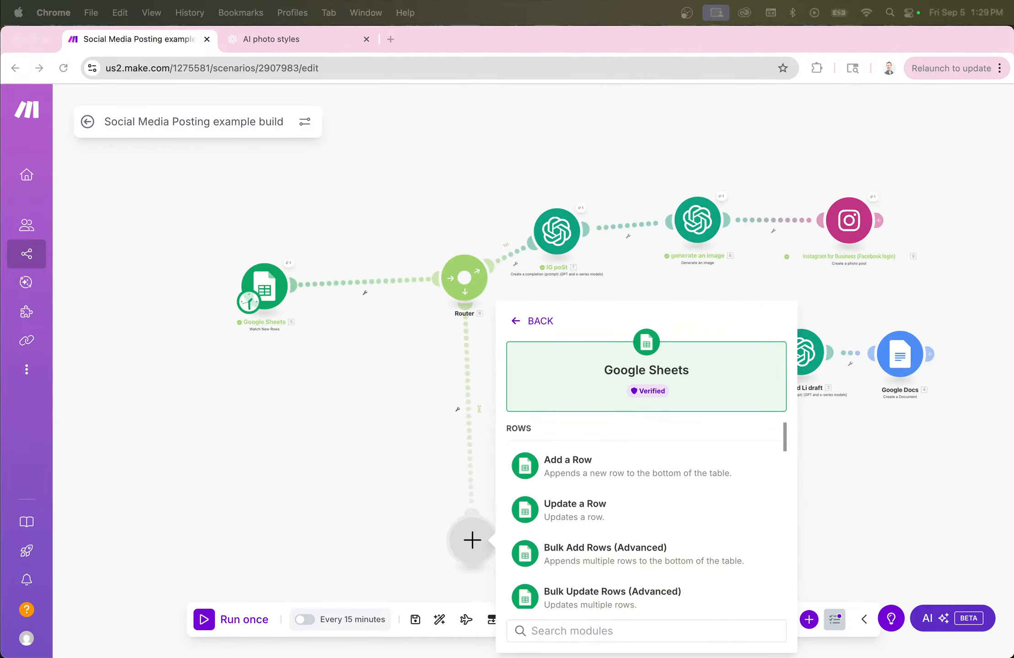
scroll(394, 407, down, 5)
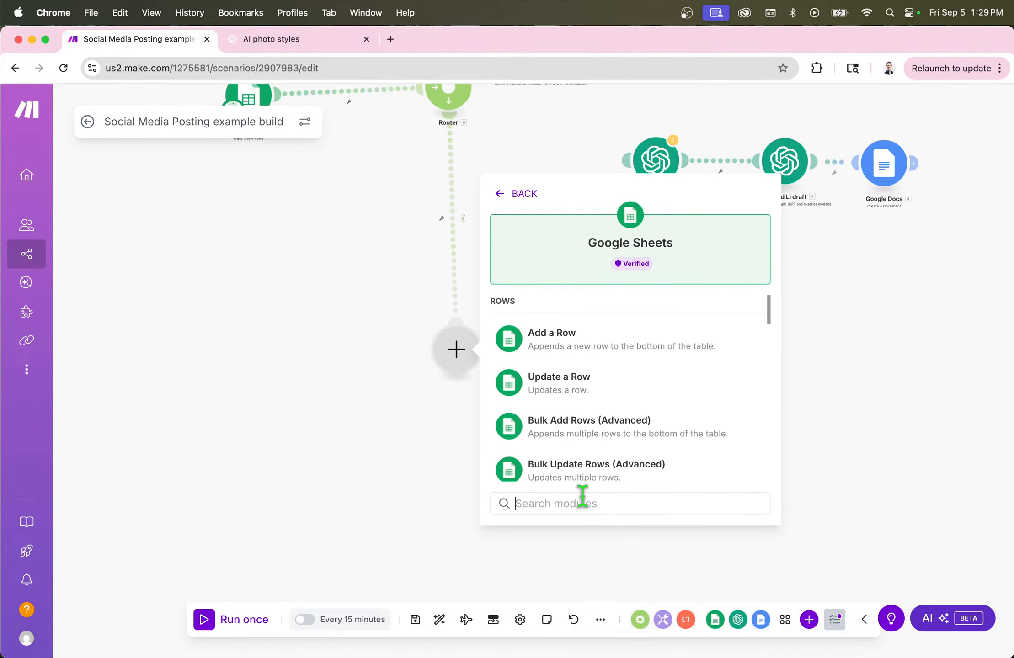
text(chat)
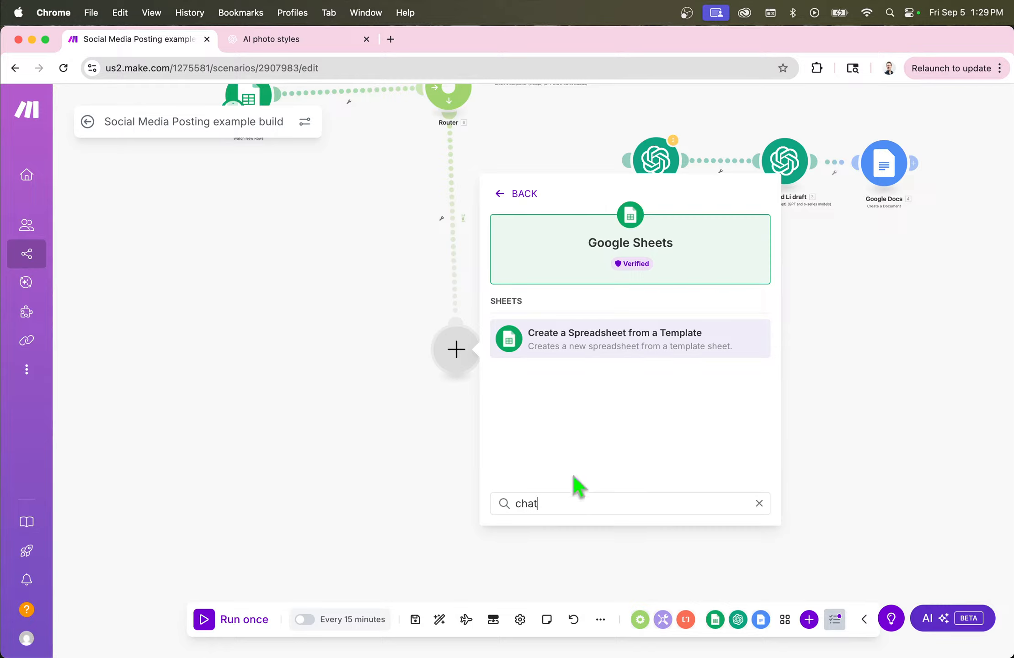
triple_click(562, 504)
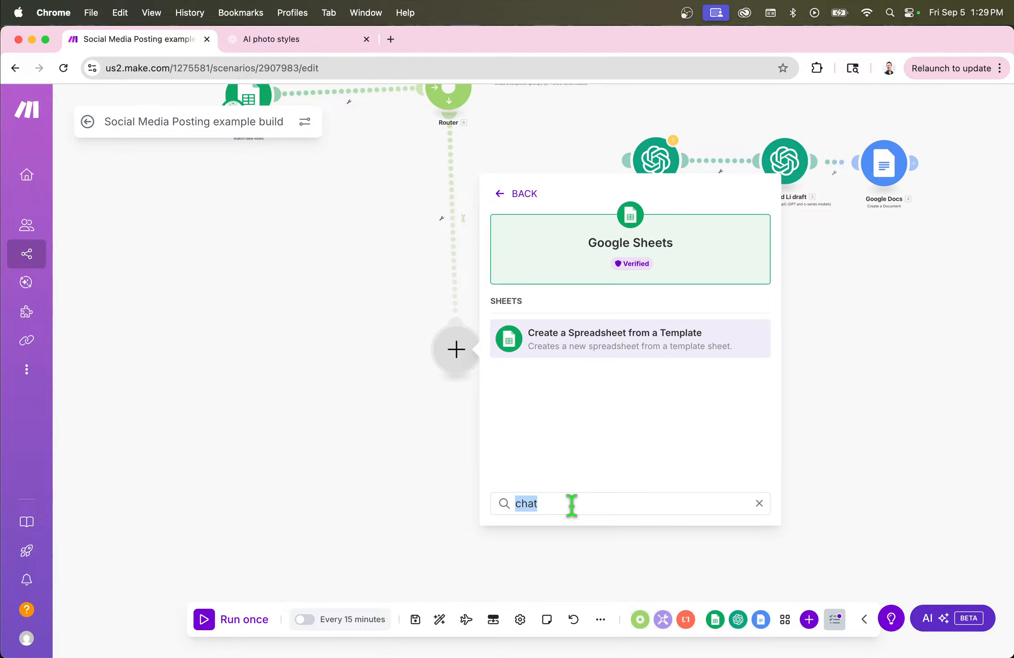
text(pro)
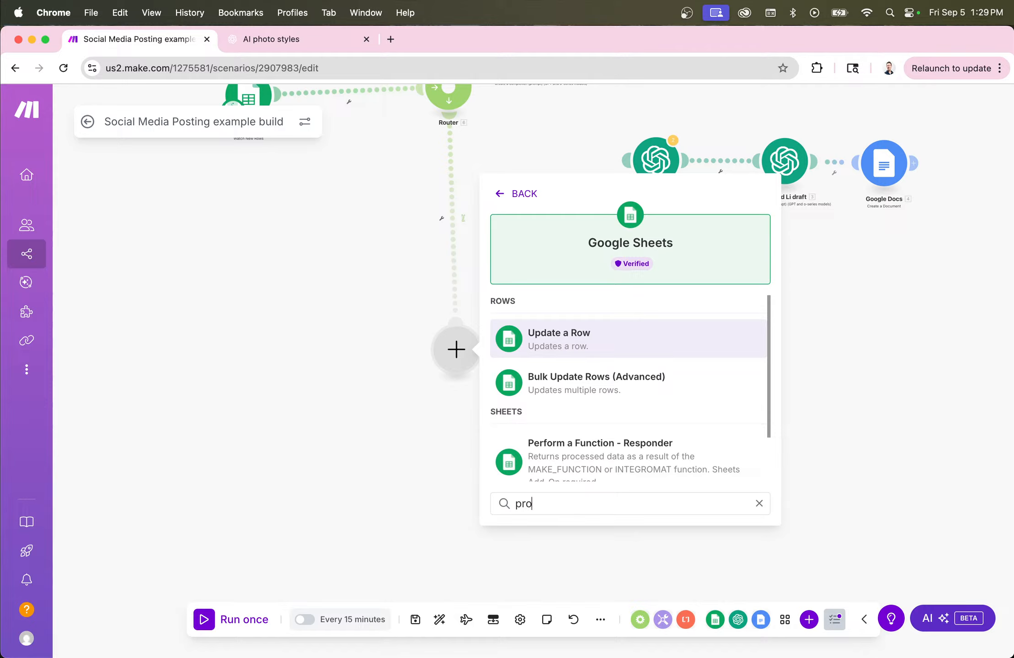
key(BackSpace)
key(BackSpace)
key(BackSpace)
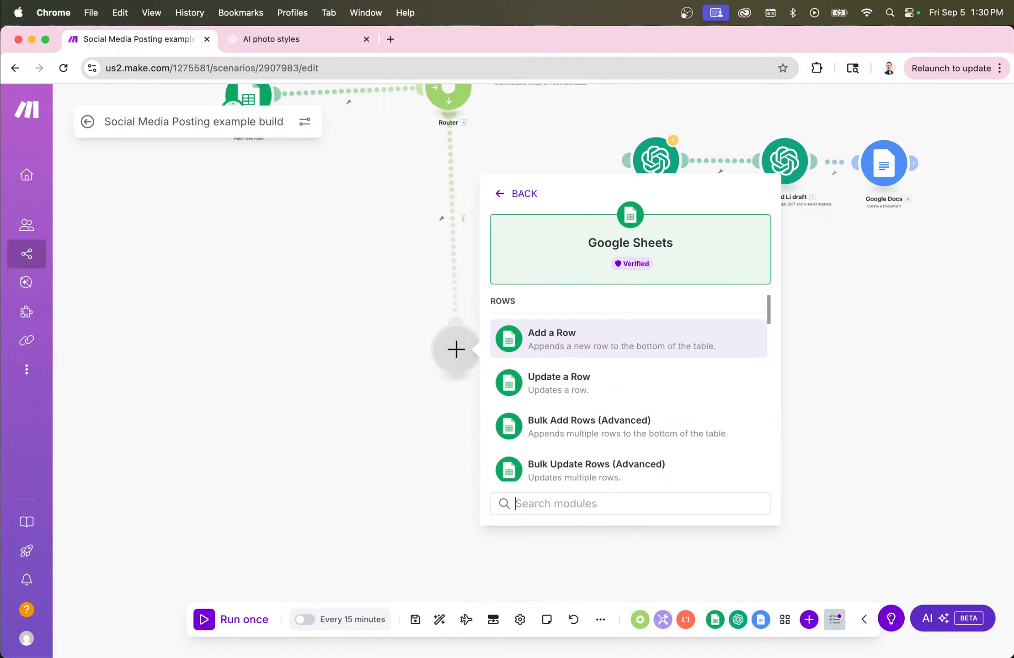
text(fo)
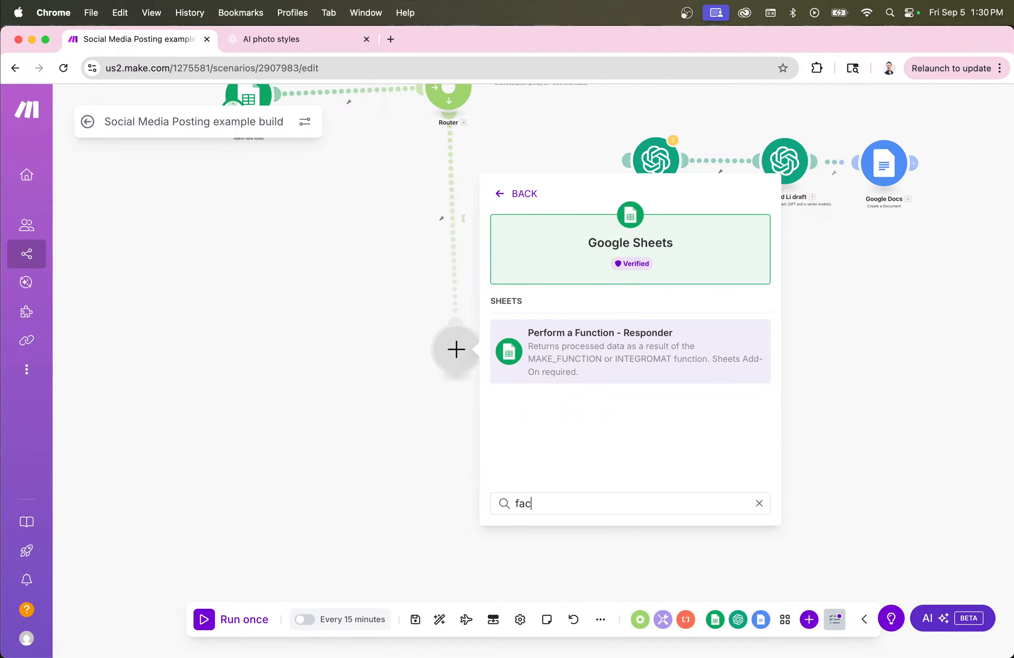
key(BackSpace)
key(BackSpace)
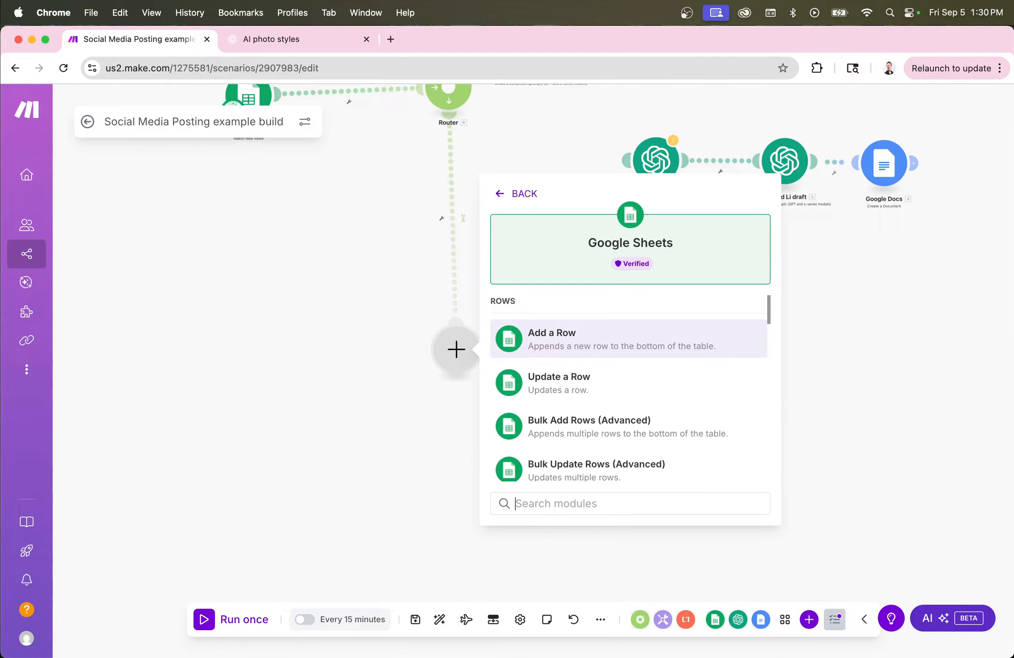
text(chat)
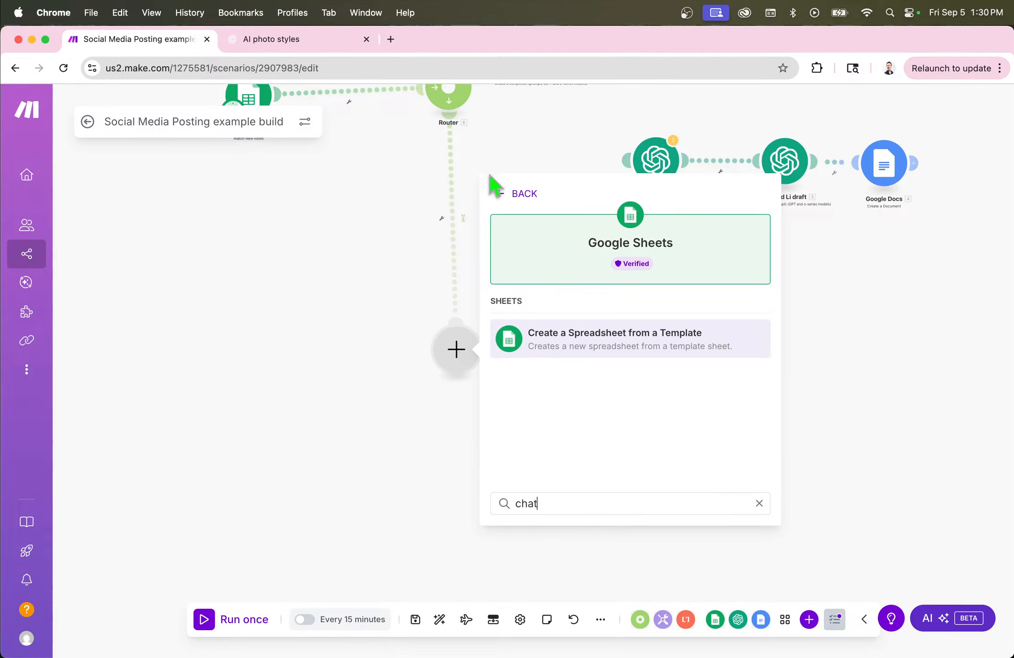
- Return to the app list and turn the empty module into an OpenAI Create a completion (prompt) module
click(504, 194)
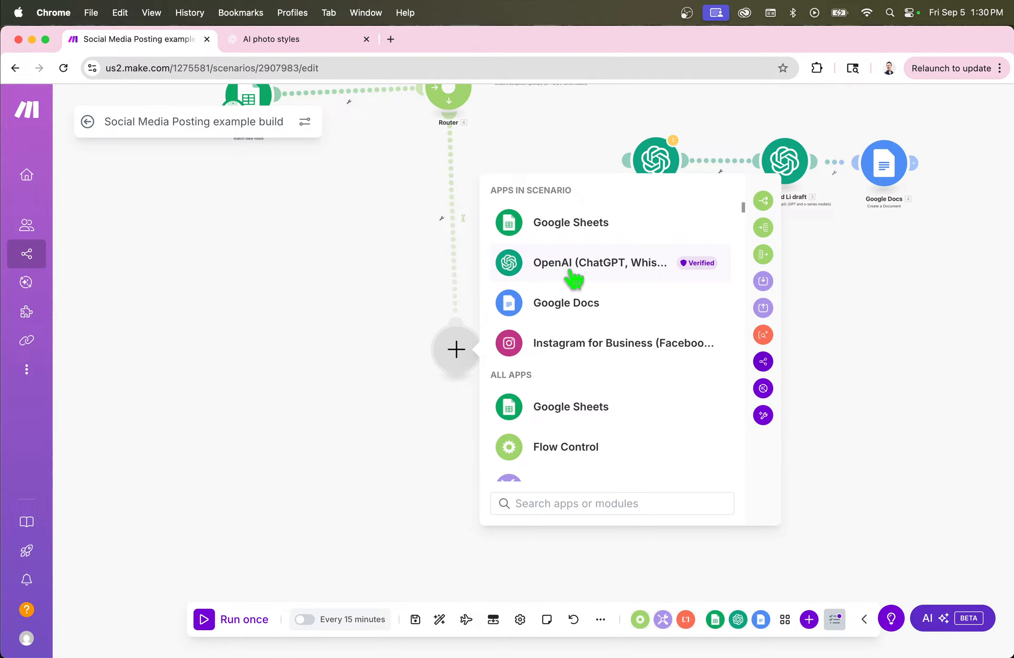
key(Return)
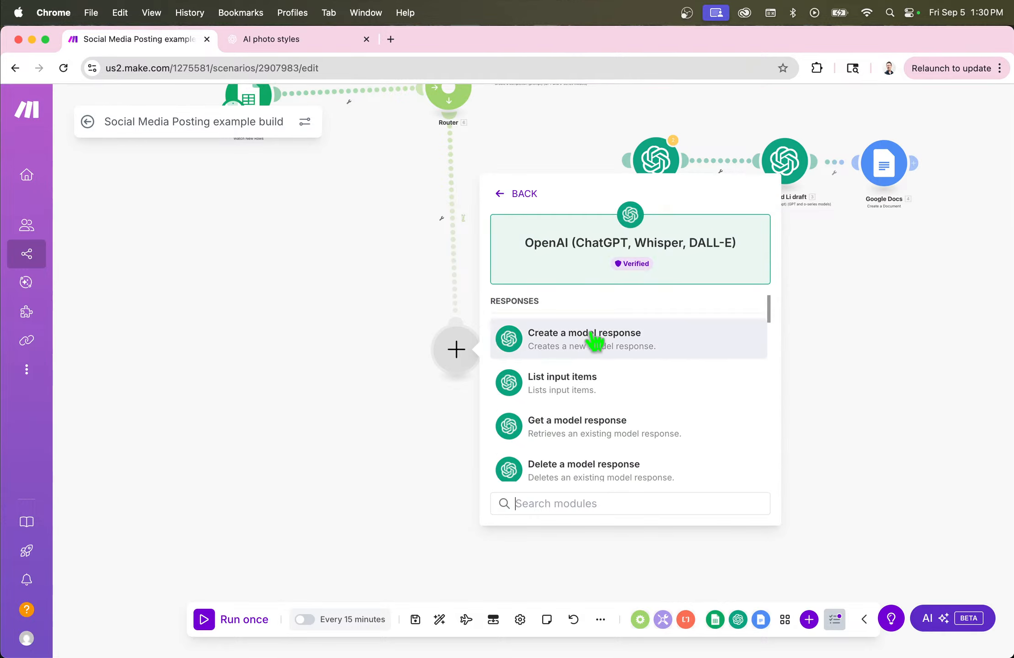
scroll(593, 341, down, 5)
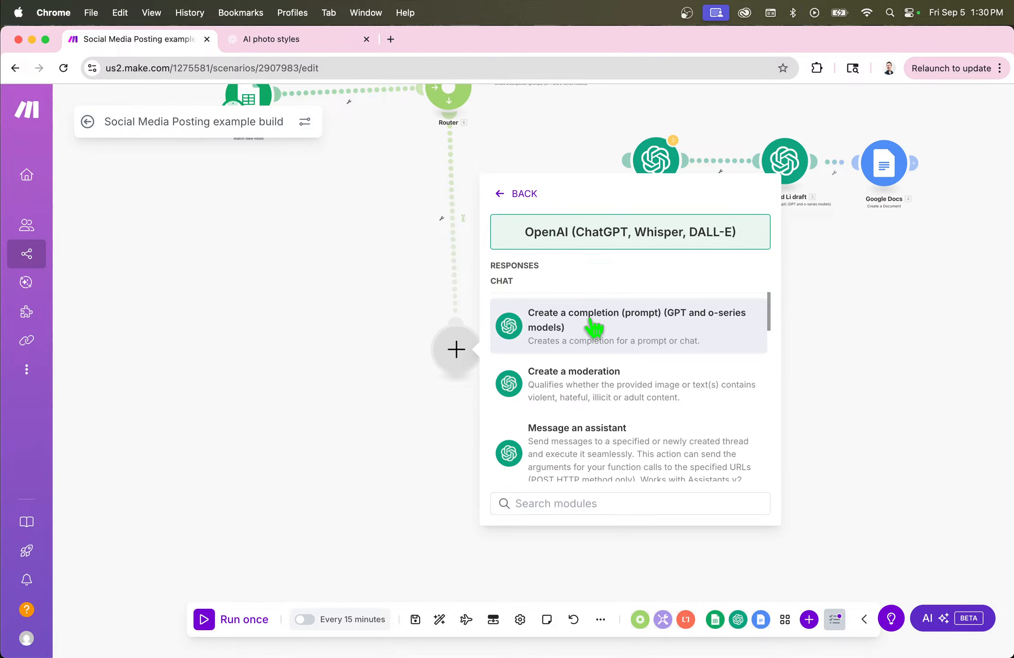
click(593, 325)
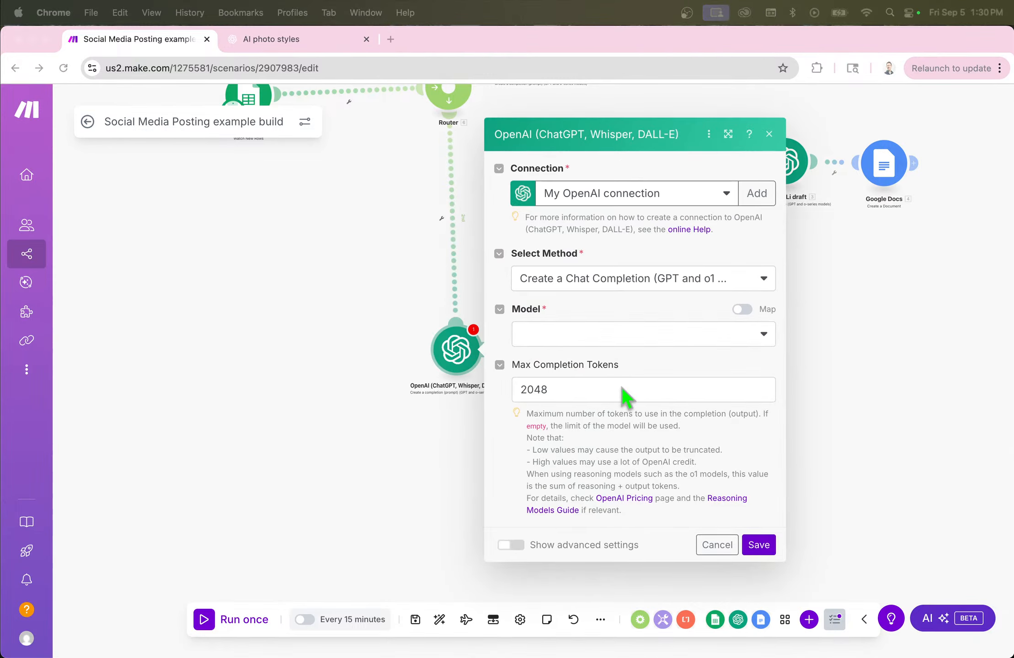
- Set the OpenAI module's model to gpt-5-chat-latest (system) and paste the copied Facebook post prompt as the user message's text content
click(612, 334)
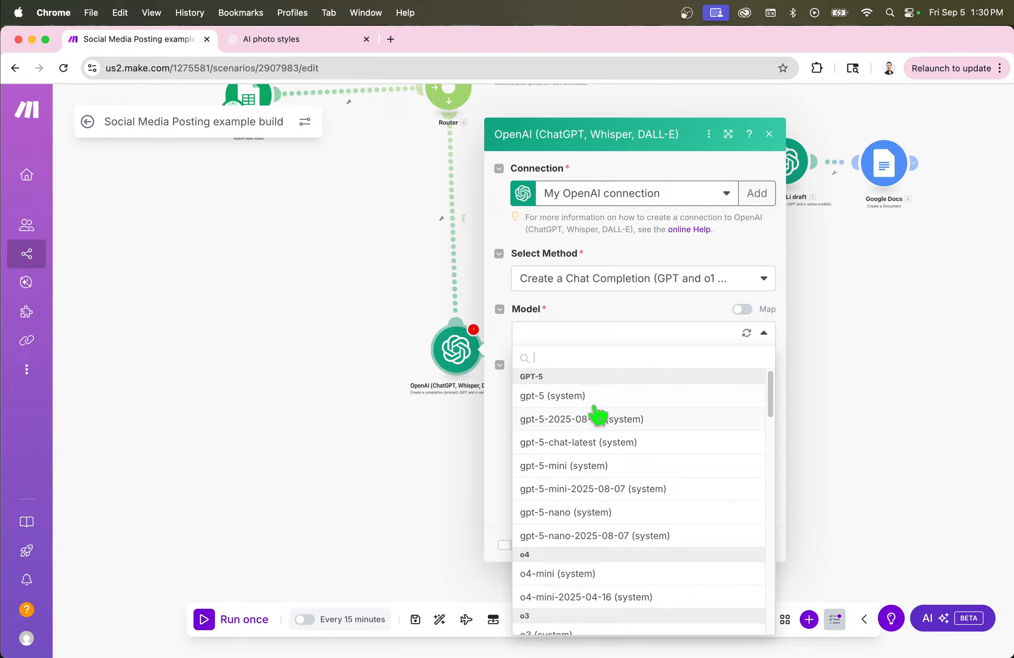
click(594, 442)
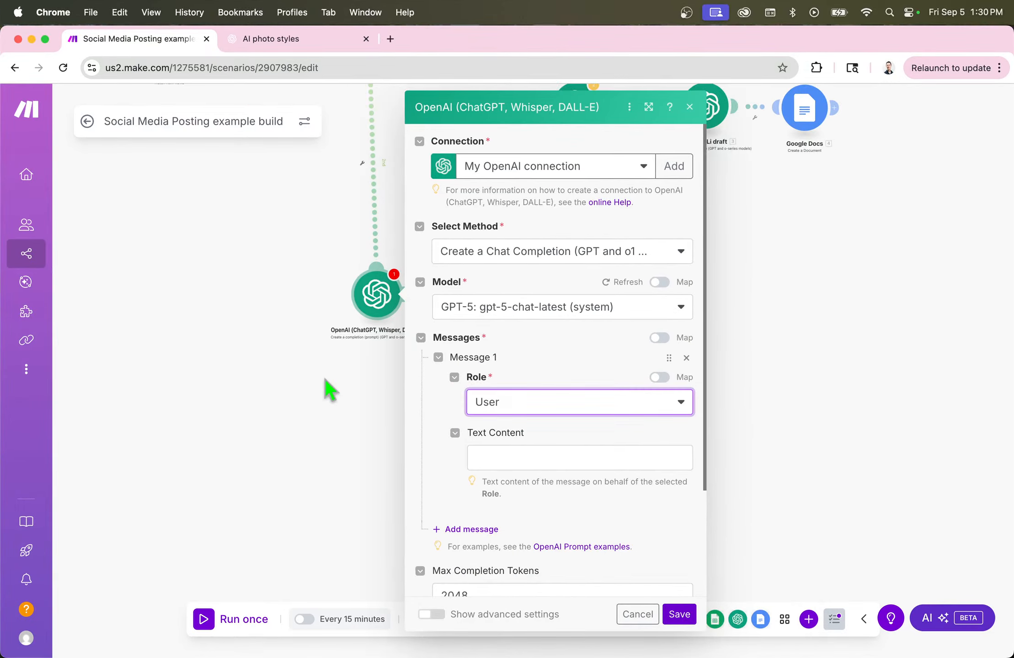
click(503, 456)
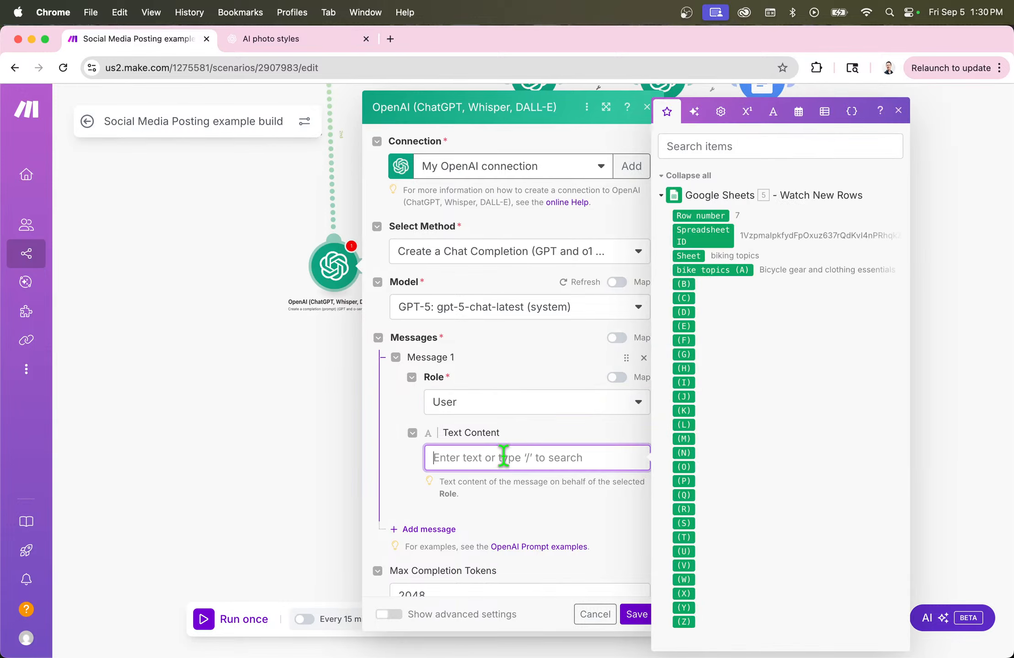
key(super+v)
- Read through the pasted Facebook prompt, from the formatting and hook requirements to the symbol rules, topic reference, writing styles and closing instructions
scroll(500, 511, up, 5)
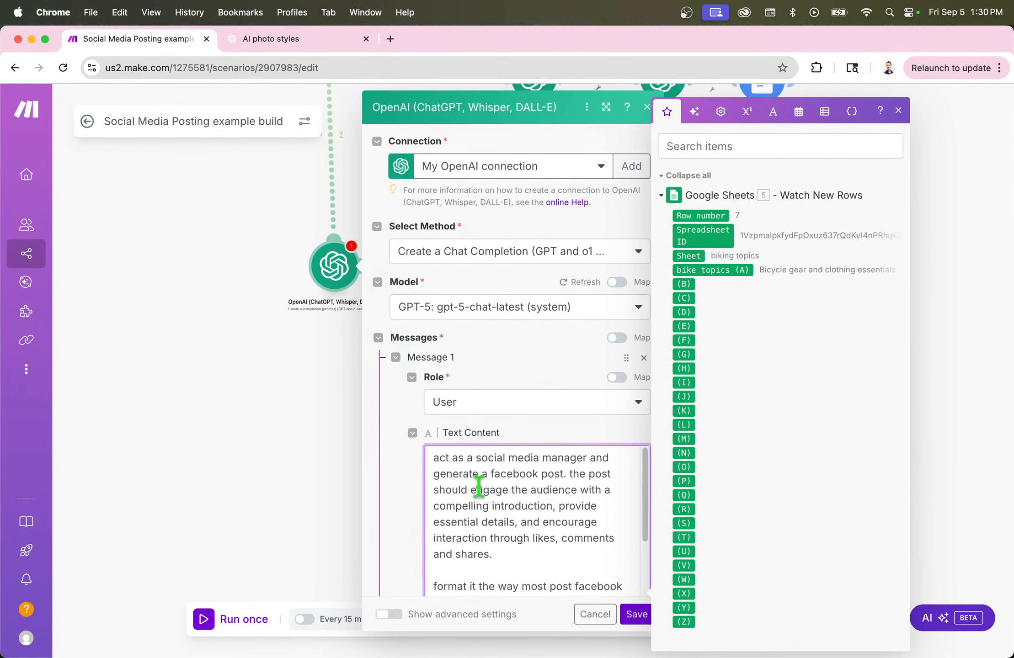
drag(459, 457, 515, 553)
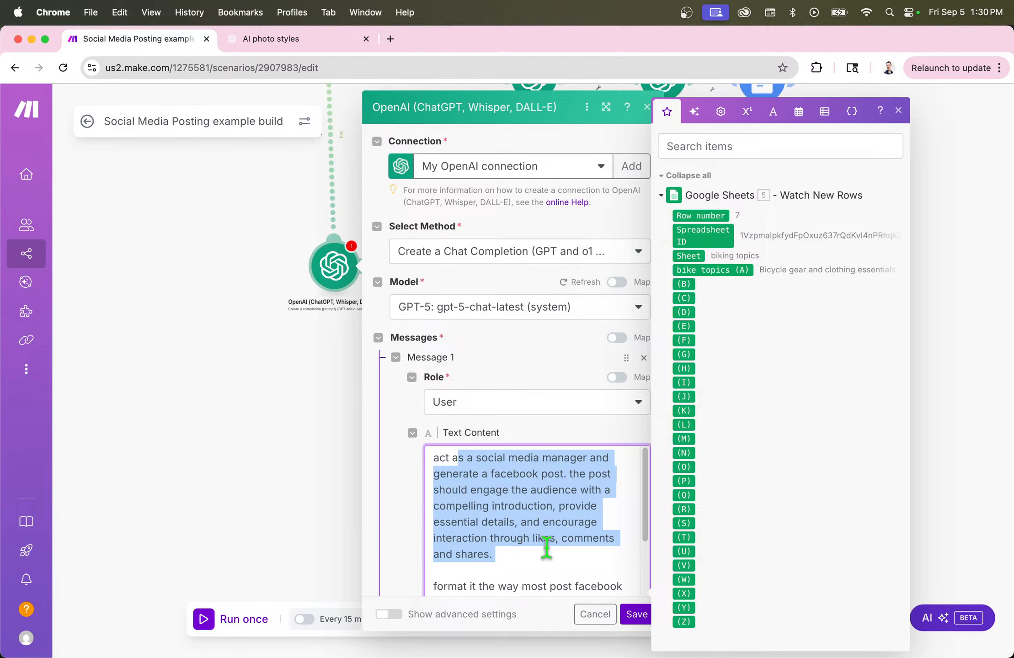
scroll(517, 539, down, 2)
scroll(502, 511, down, 3)
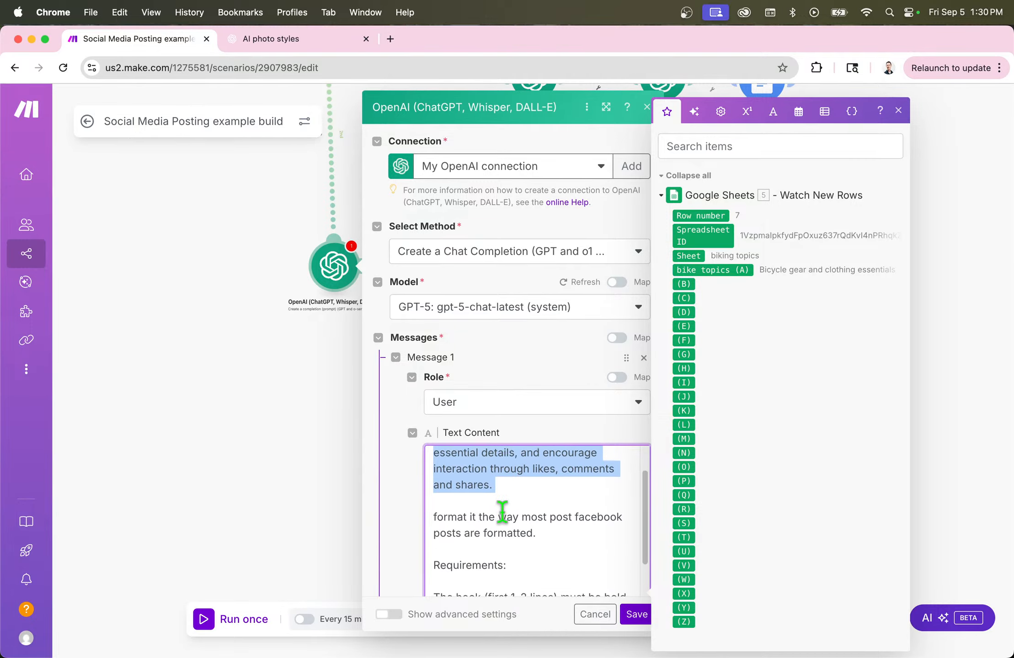
drag(457, 493, 536, 511)
click(537, 511)
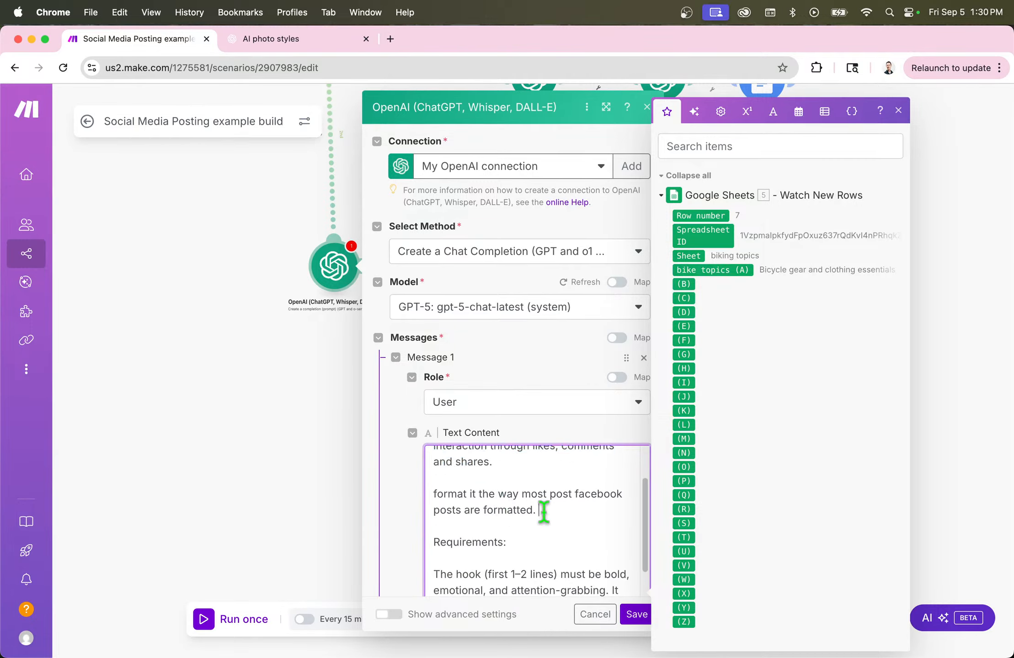
scroll(543, 512, down, 4)
scroll(545, 515, down, 2)
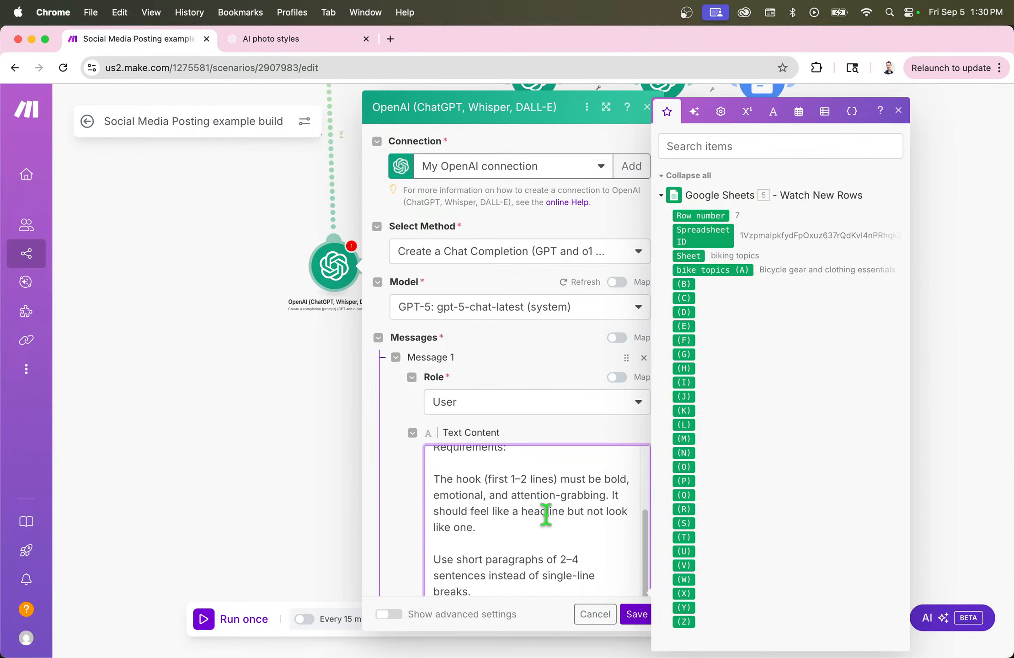
drag(457, 478, 507, 535)
scroll(507, 535, down, 12)
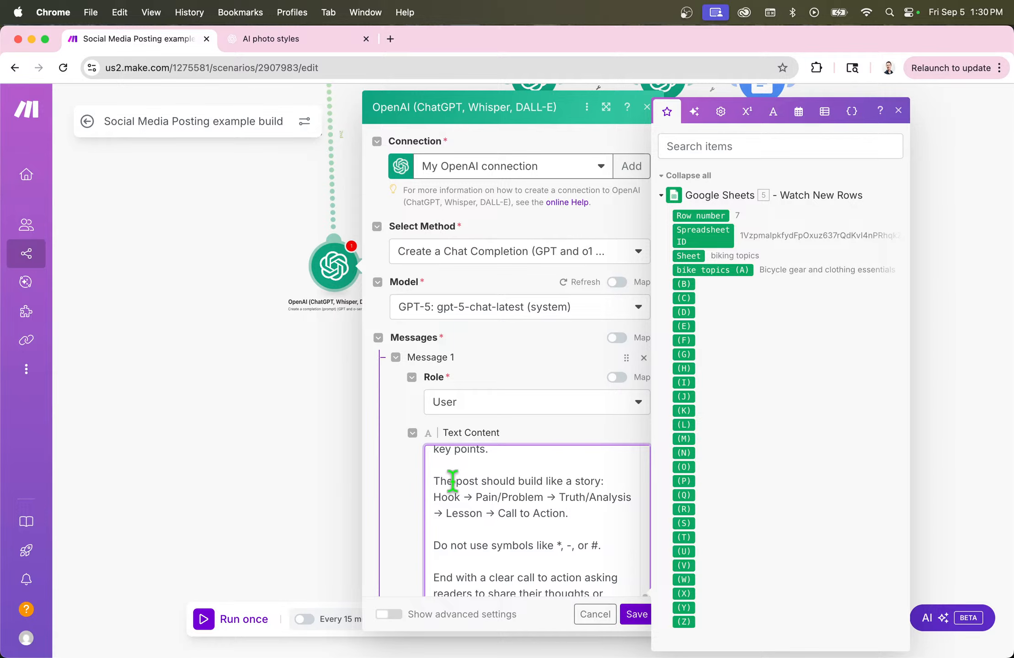
drag(454, 481, 606, 520)
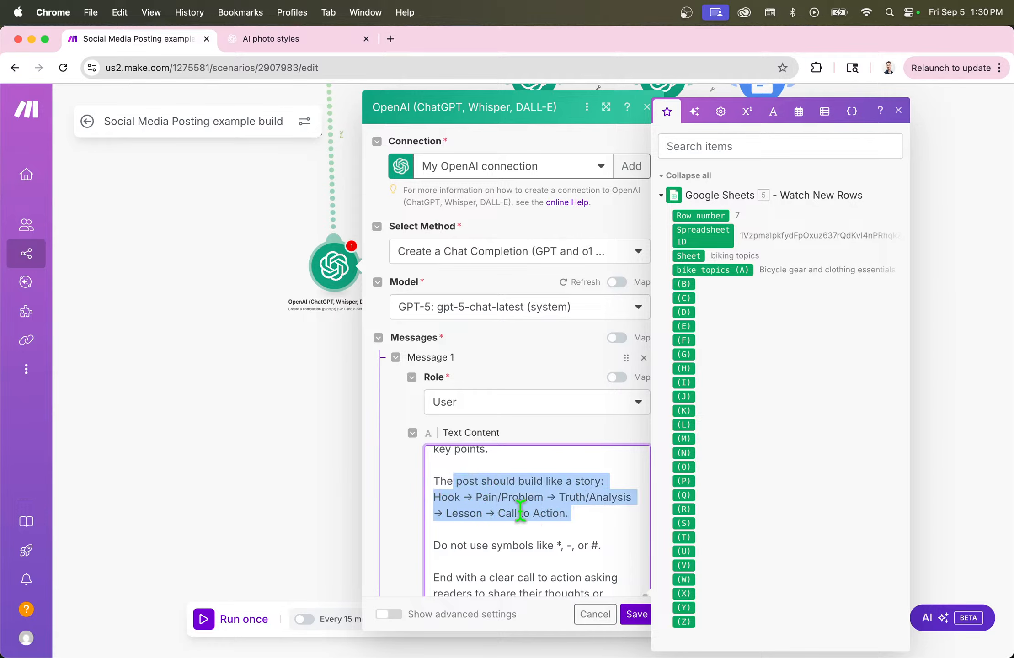
scroll(518, 516, down, 3)
drag(554, 490, 588, 490)
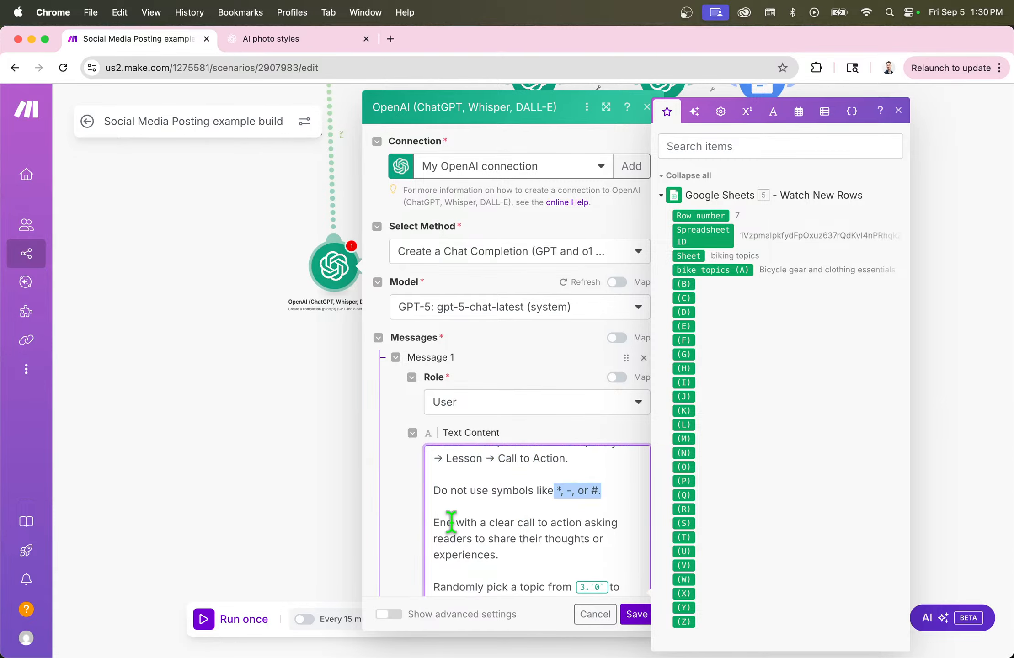
scroll(480, 553, down, 5)
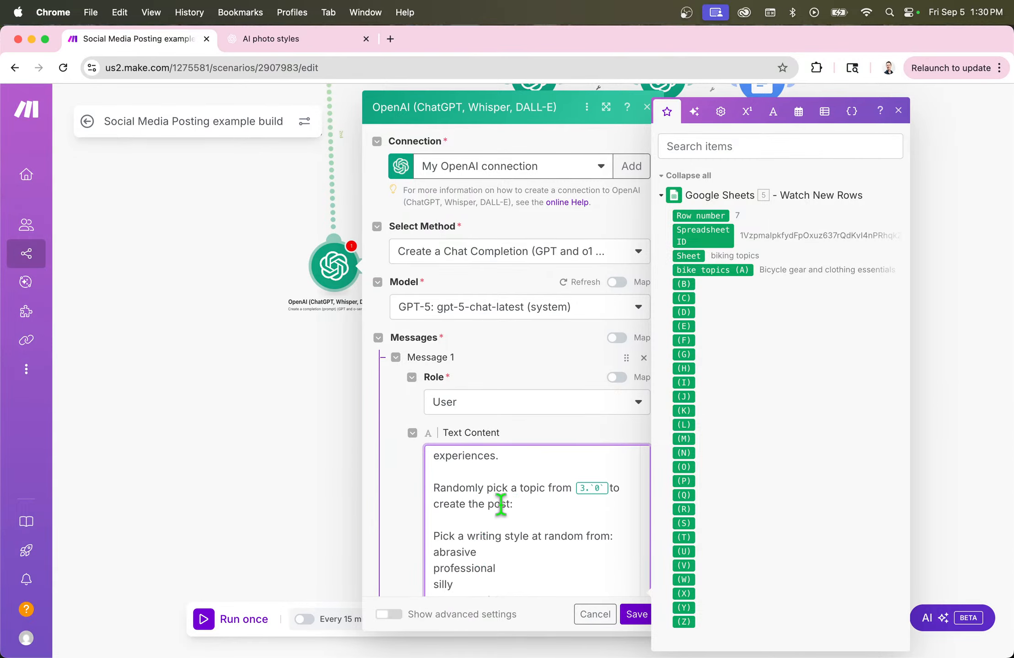
scroll(498, 528, down, 5)
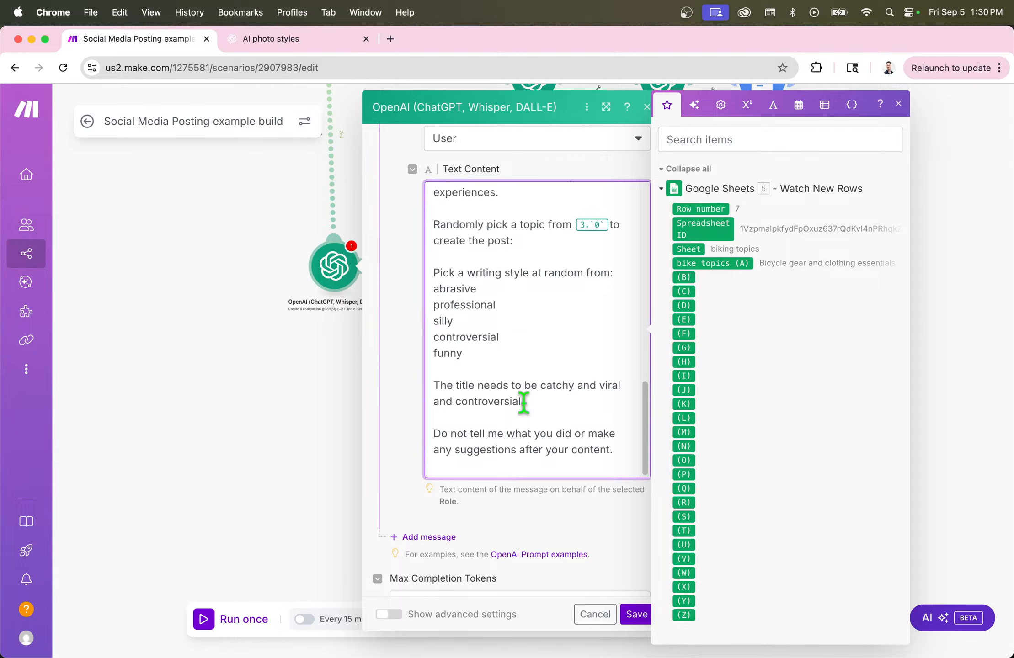
- Replace the outdated topic variable in the "Randomly pick a topic from" line with the Google Sheets bike topics (A) value
scroll(525, 403, up, 5)
click(609, 337)
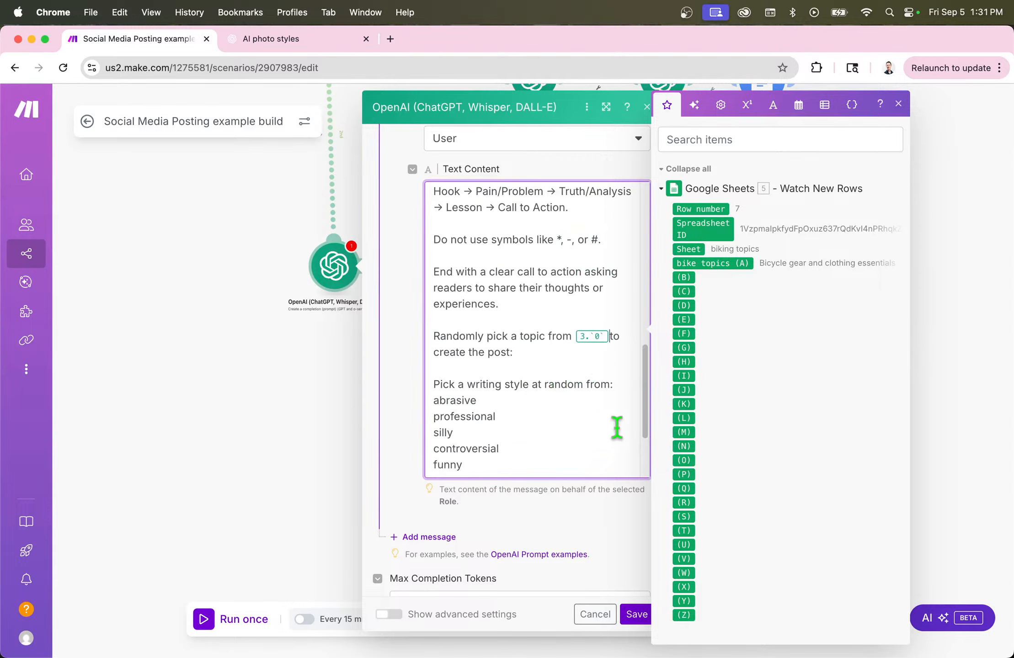
key(BackSpace)
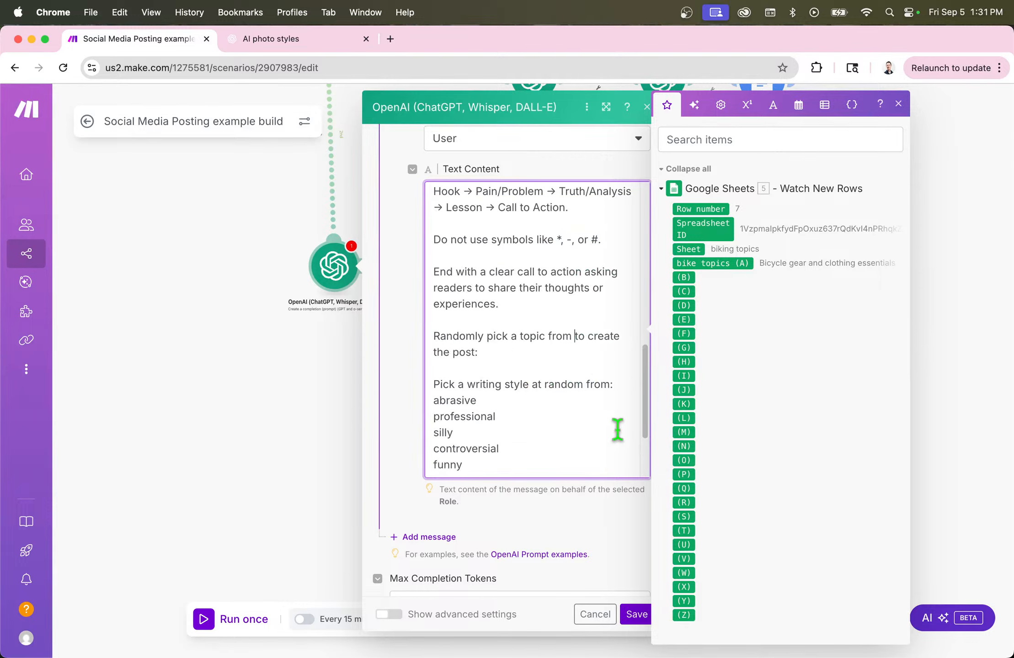
click(718, 265)
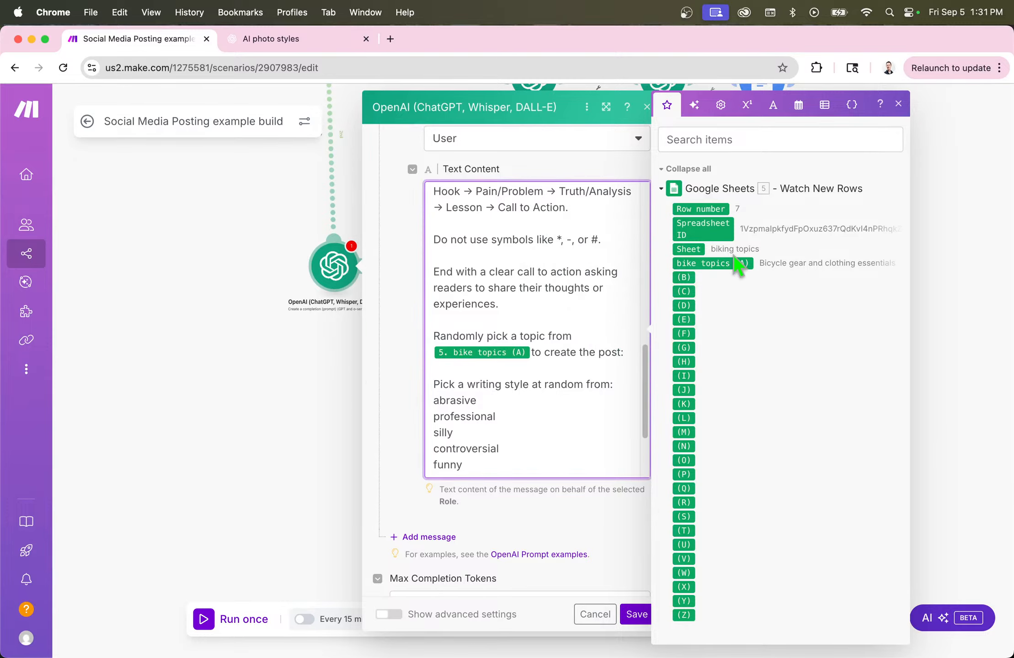
click(273, 452)
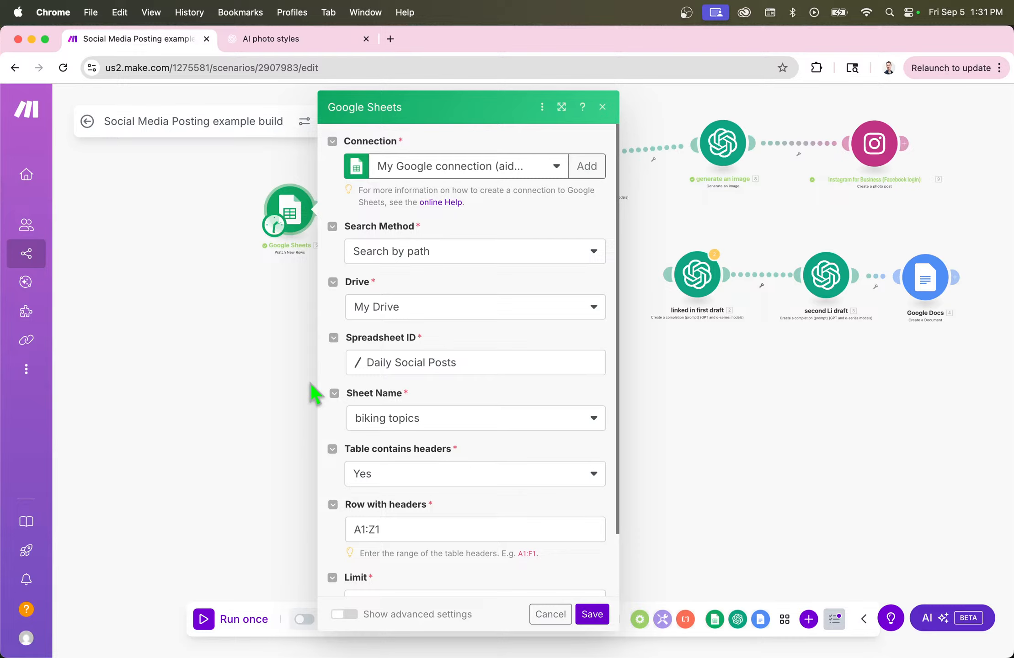
- Review the Google Sheets trigger's settings, set its sheet name to topics and save the module
scroll(414, 306, down, 3)
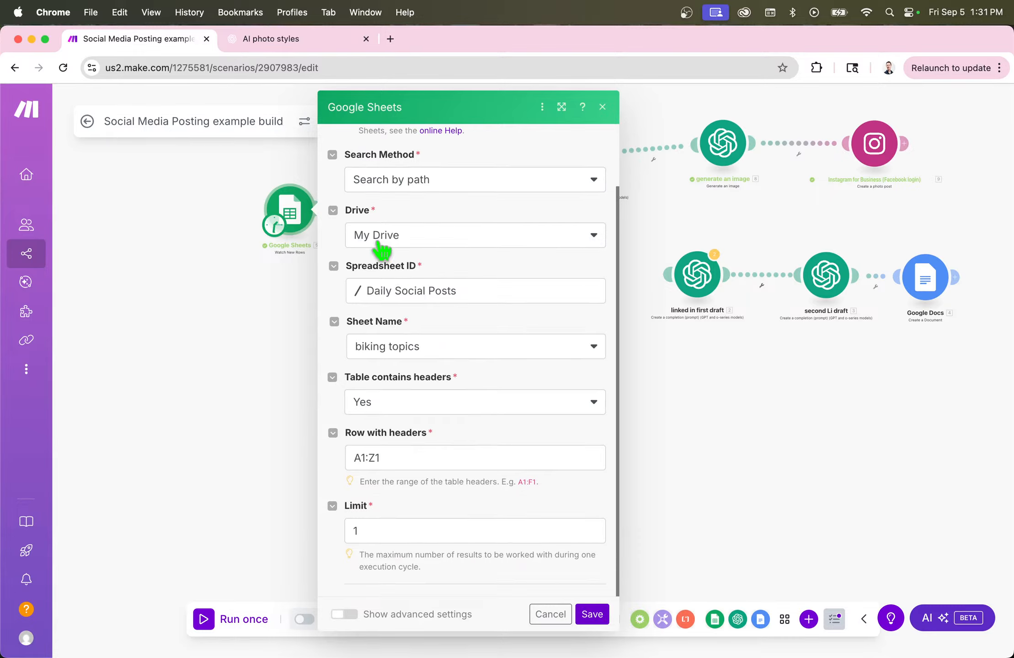
scroll(404, 224, up, 3)
scroll(414, 270, down, 3)
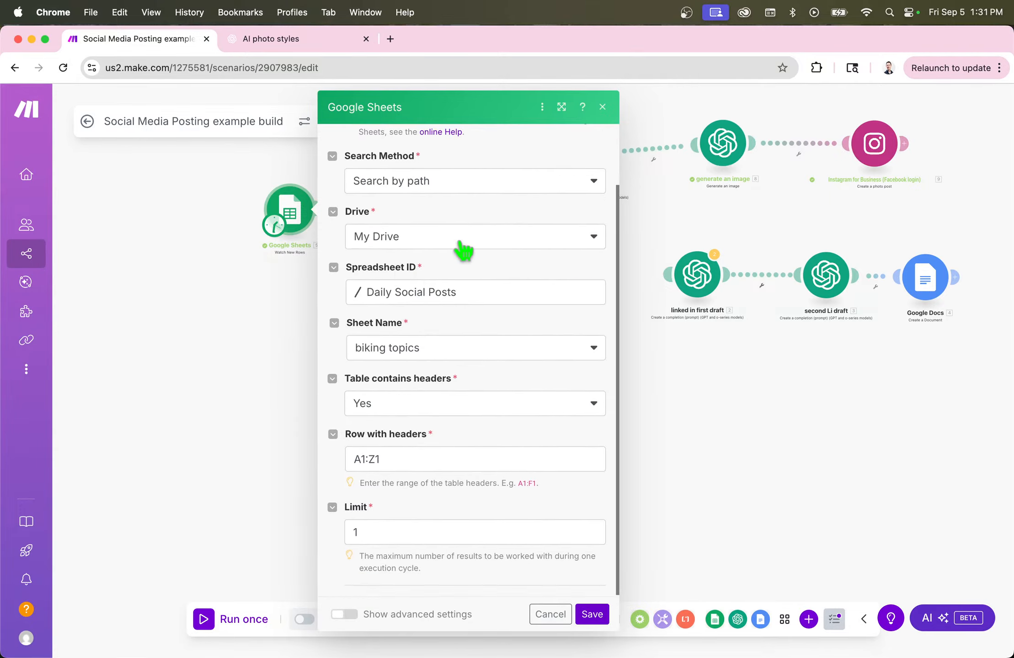
scroll(442, 312, down, 1)
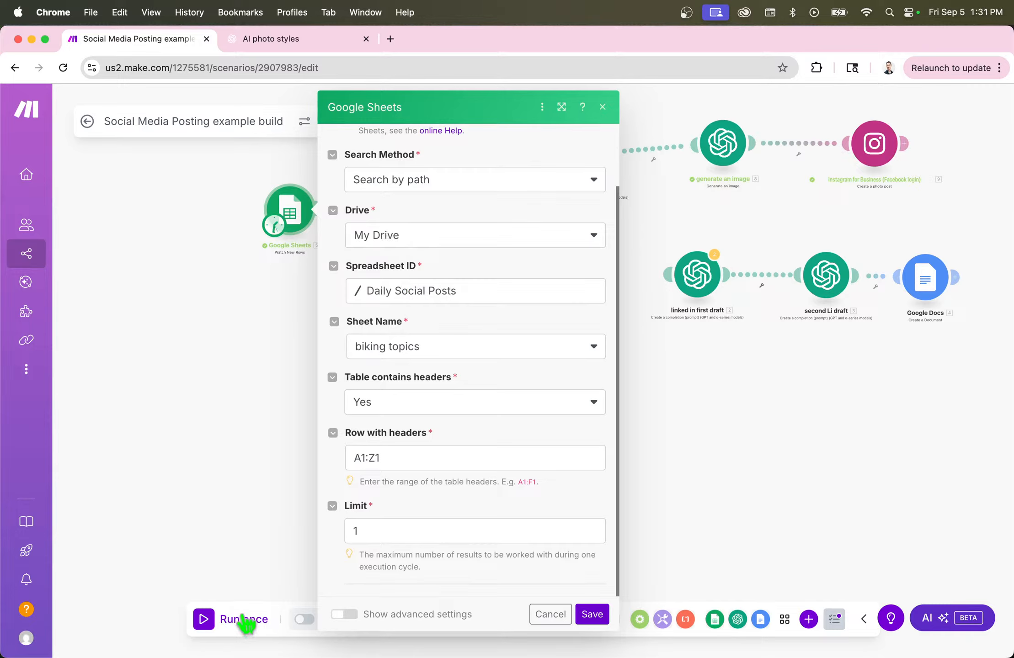
click(432, 357)
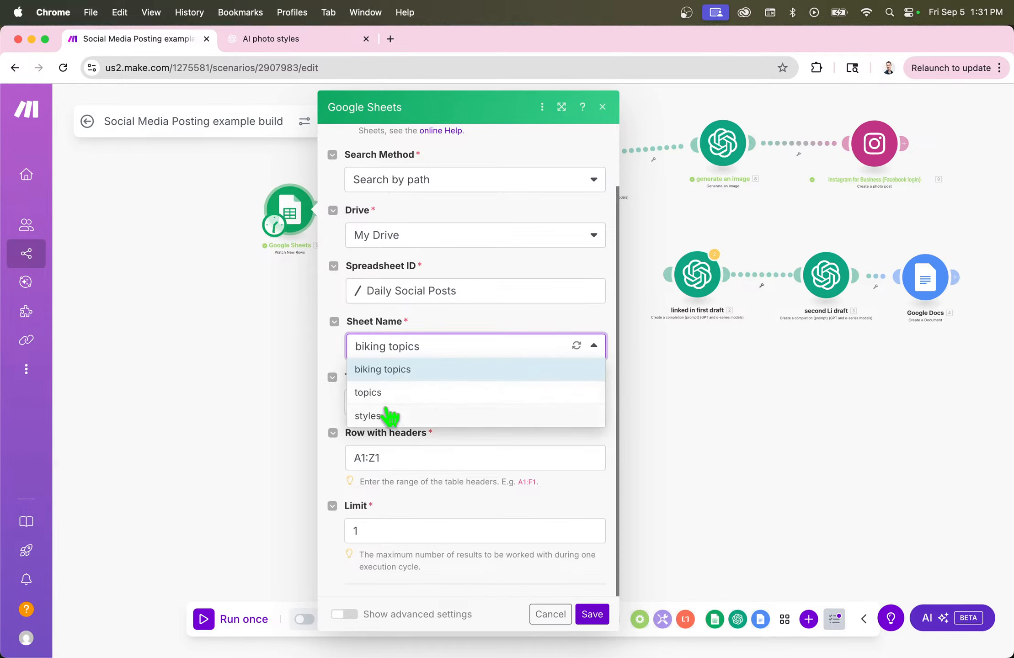
click(381, 396)
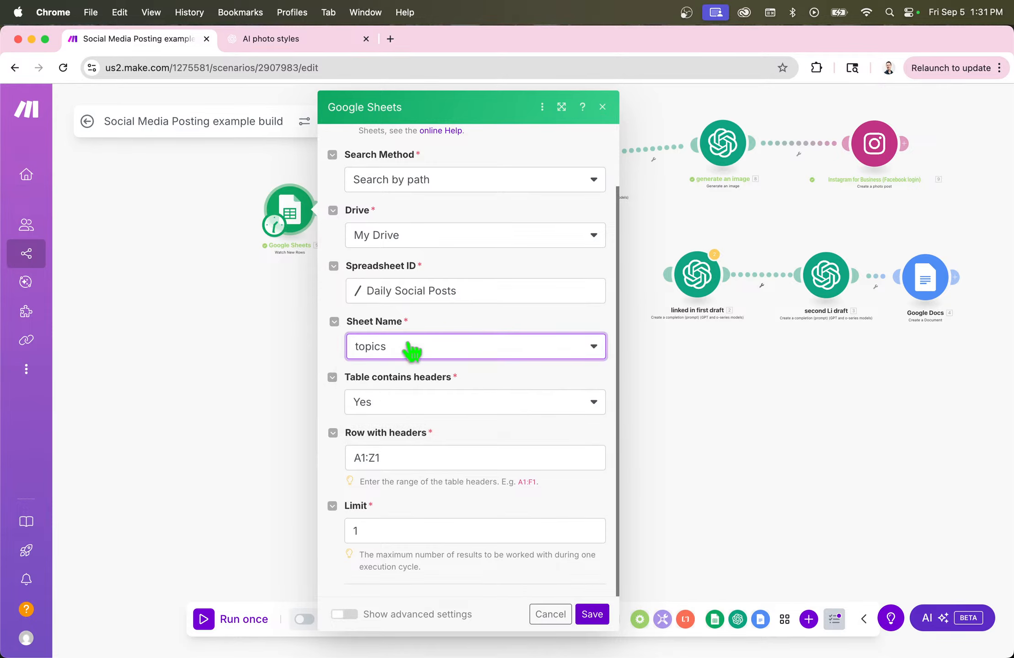
click(297, 377)
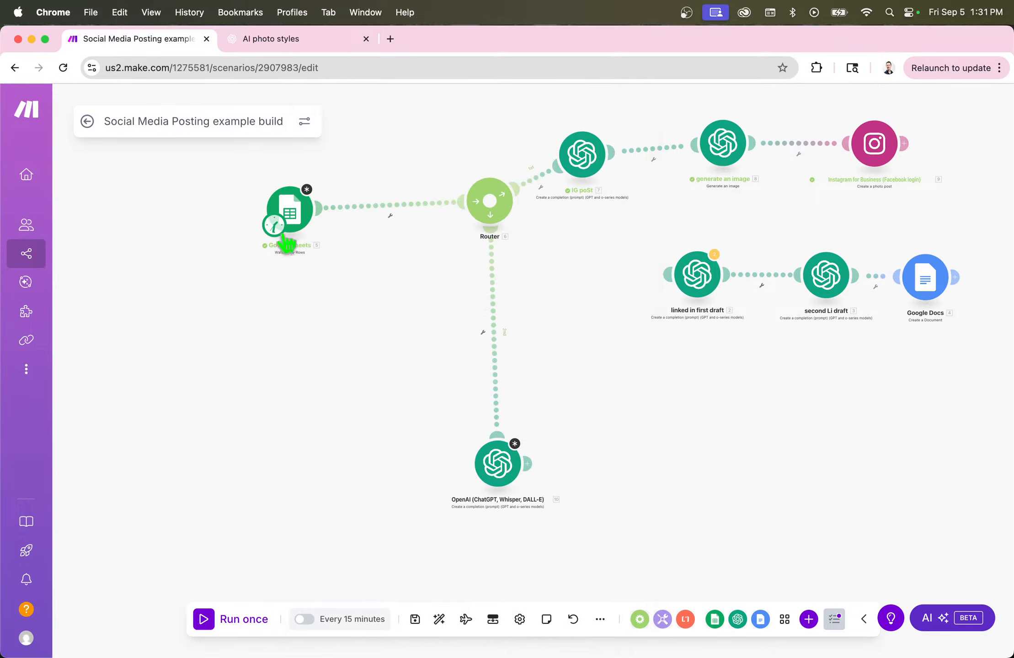
click(285, 220)
click(589, 622)
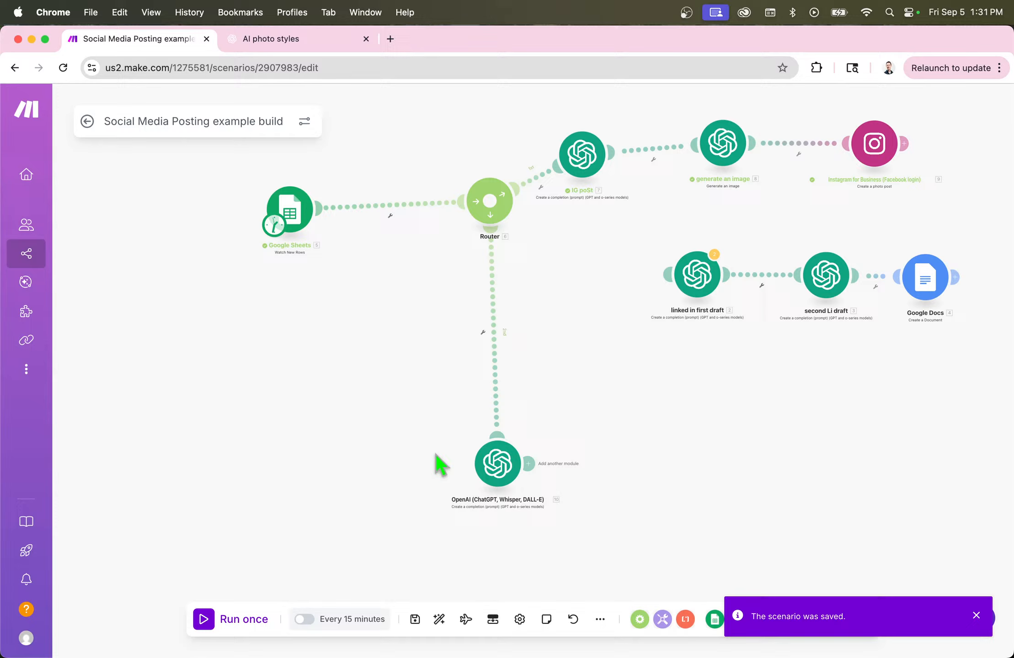
- Check which topic variable the prompt uses in the OpenAI module beneath the Router, and leave the module unchanged
click(496, 463)
scroll(642, 475, down, 10)
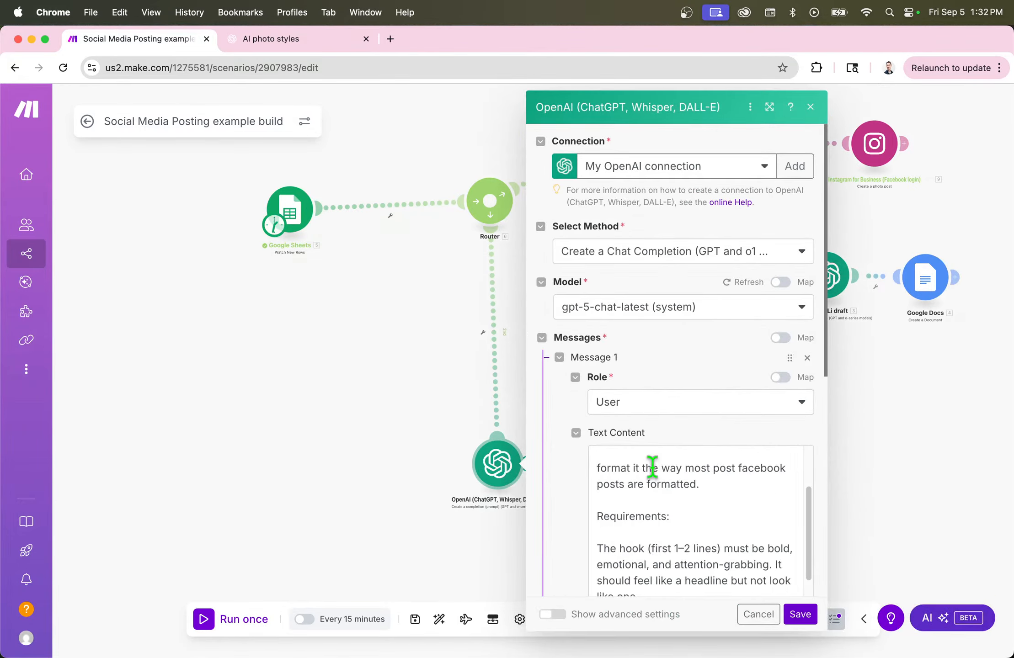
scroll(672, 492, down, 3)
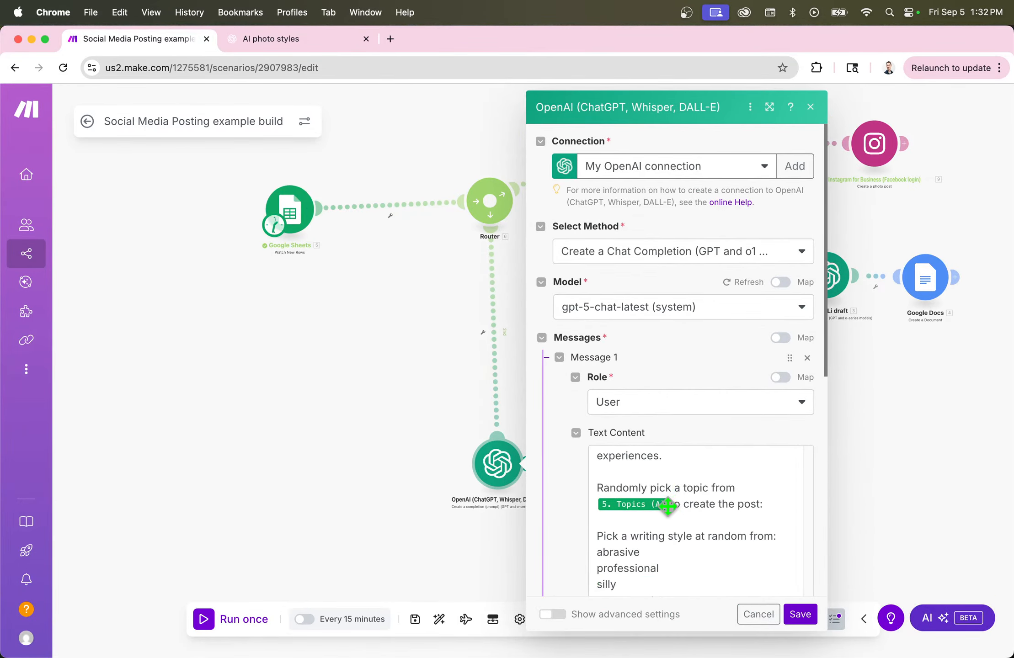
click(672, 505)
click(274, 361)
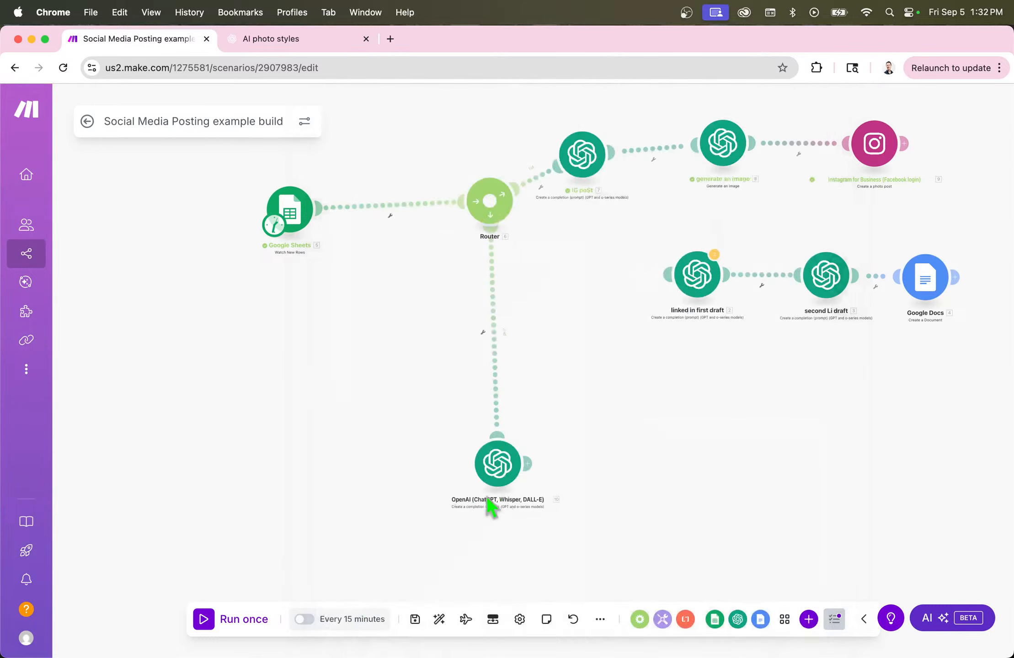
- Rename the OpenAI module beneath the Router as Facebook Post
right_click(497, 462)
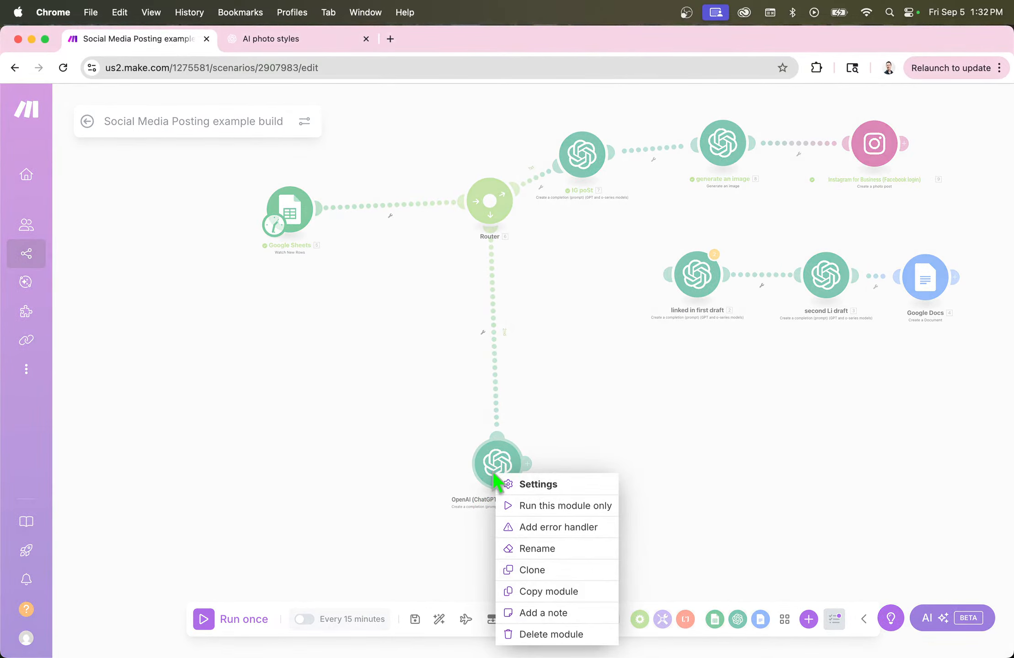
click(513, 549)
text(Fz)
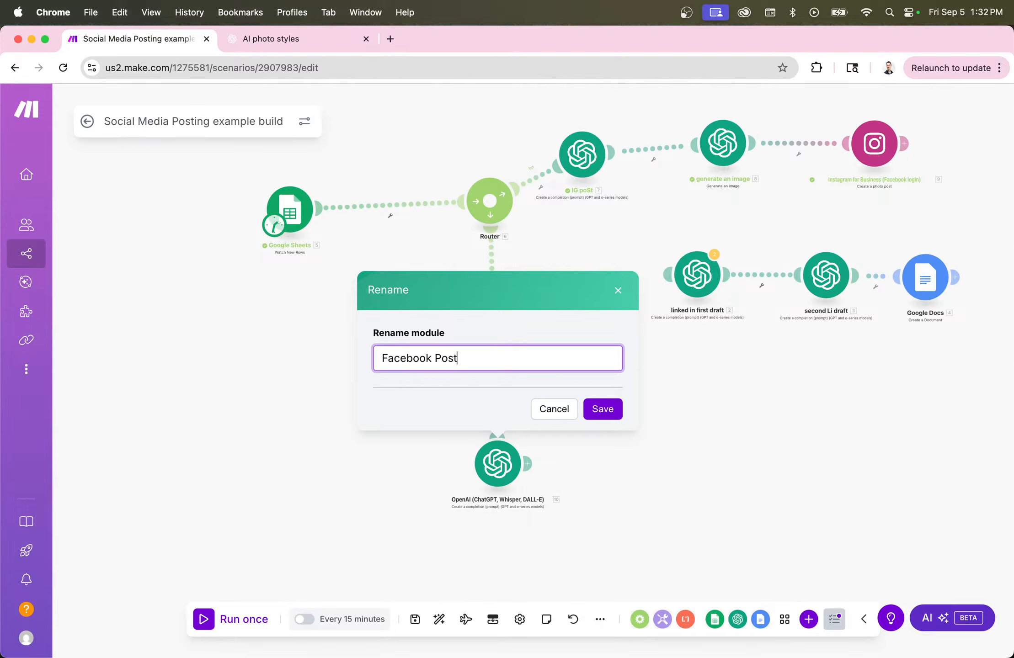
click(603, 412)
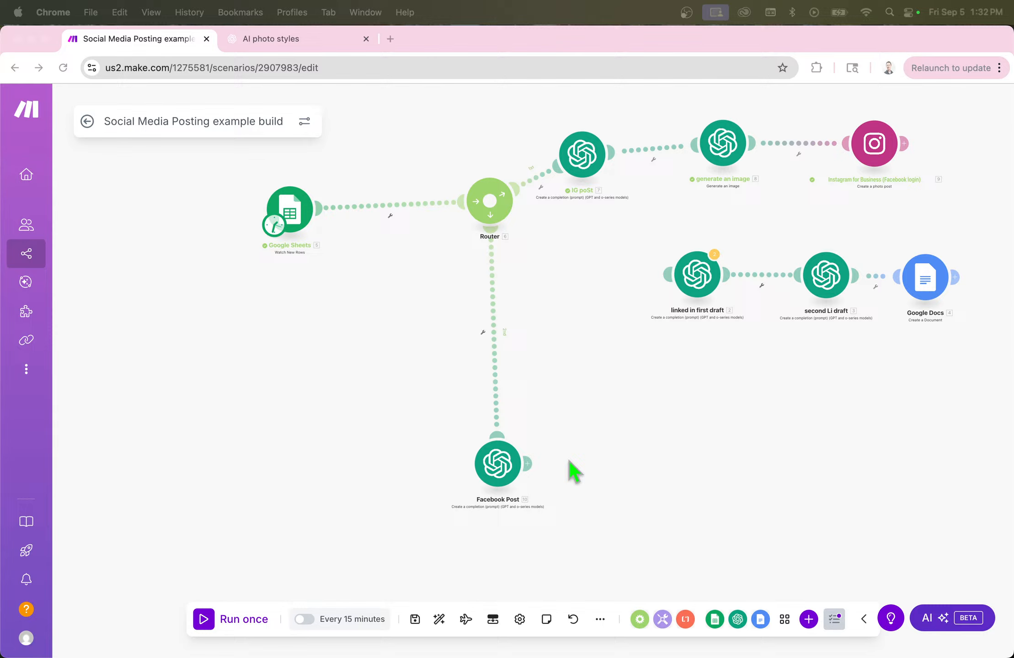
- Add an empty module after Facebook Post and choose OpenAI (ChatGPT, Whisper, DALL-E) as its app
click(526, 464)
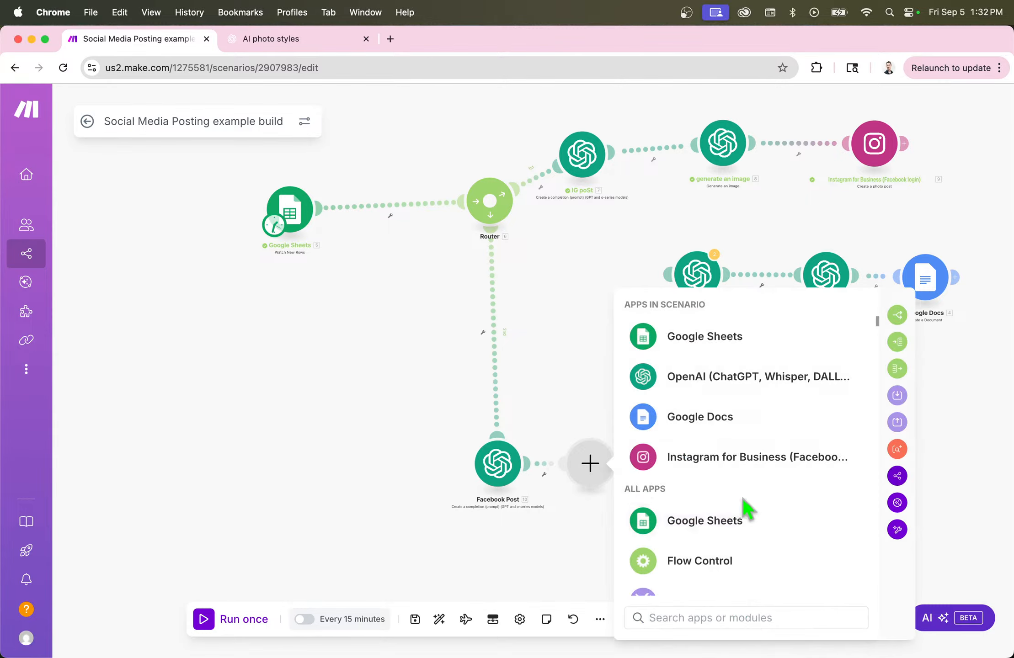
click(658, 378)
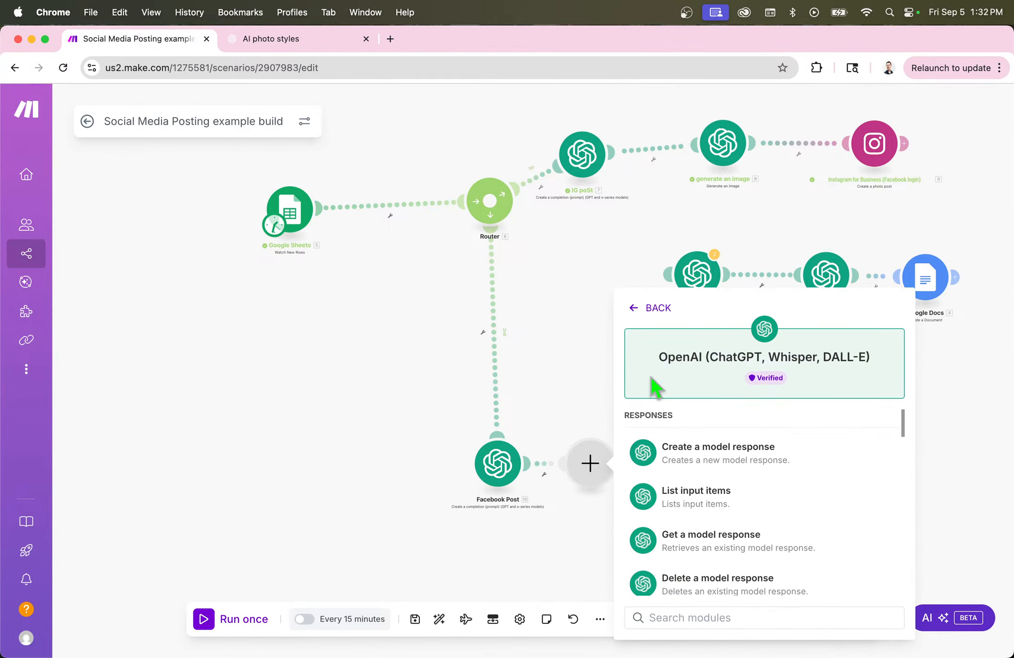
text(fac)
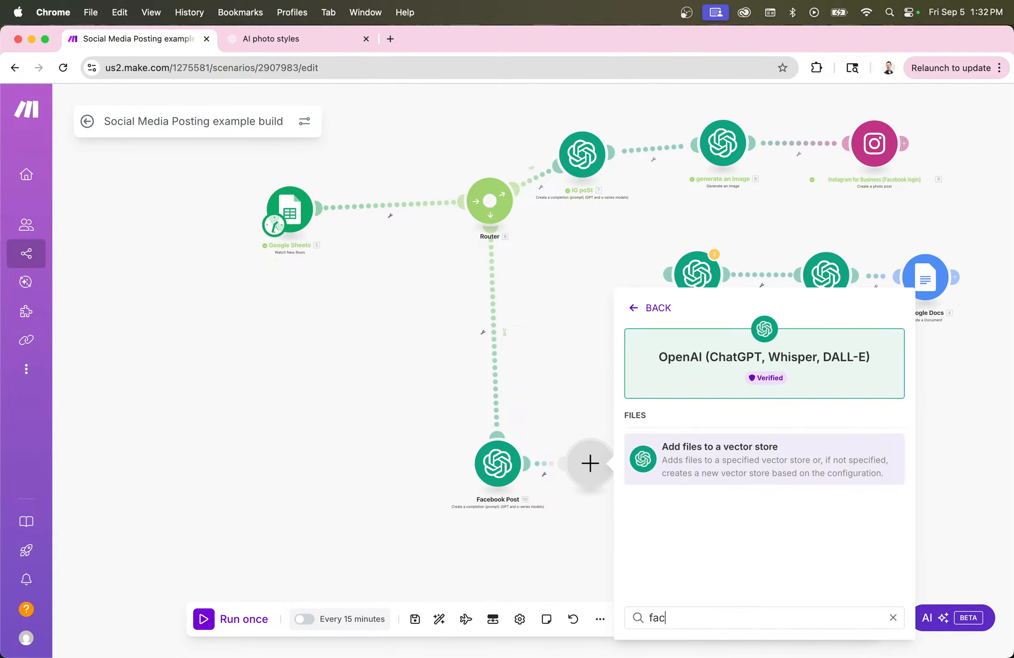
text(e)
key(BackSpace)
key(BackSpace)
key(BackSpace)
key(BackSpace)
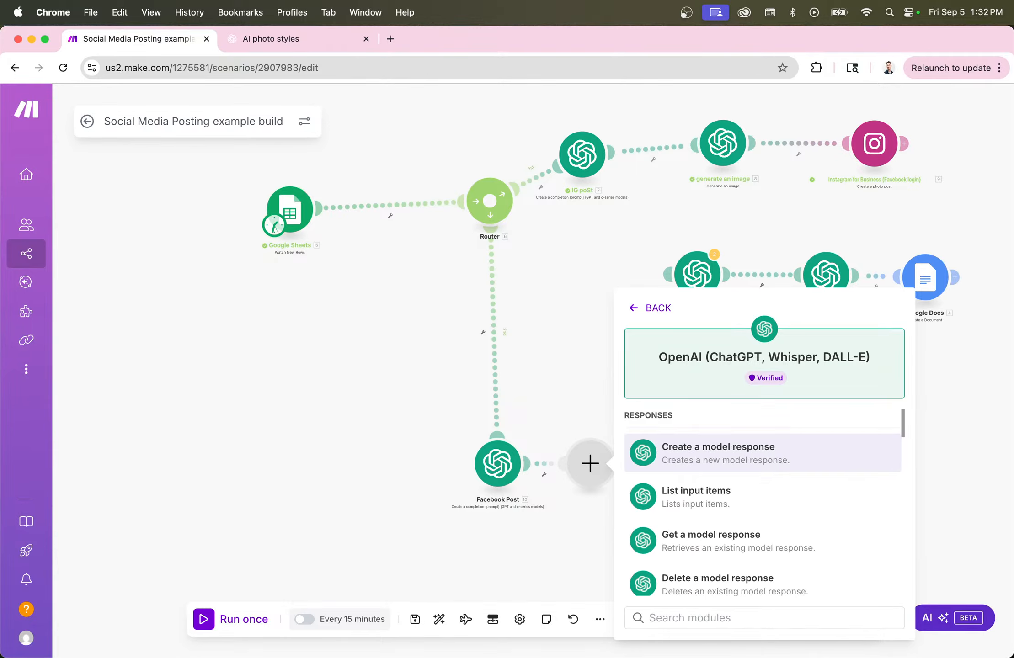
- Choose Generate an image as the new OpenAI module's action and set its model to Dall-E 3
text(image)
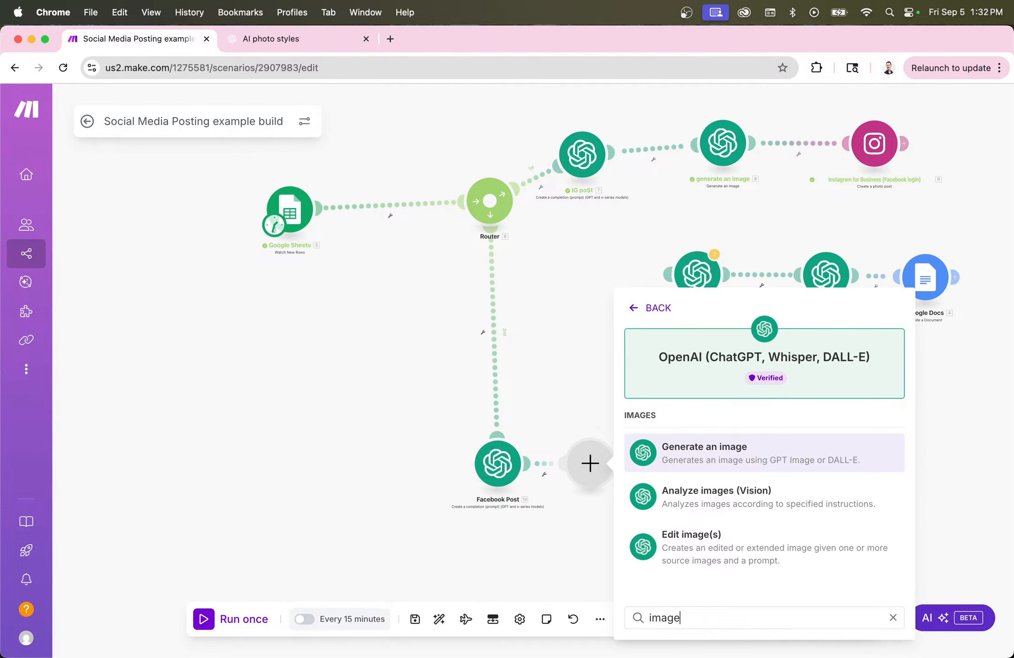
key(Return)
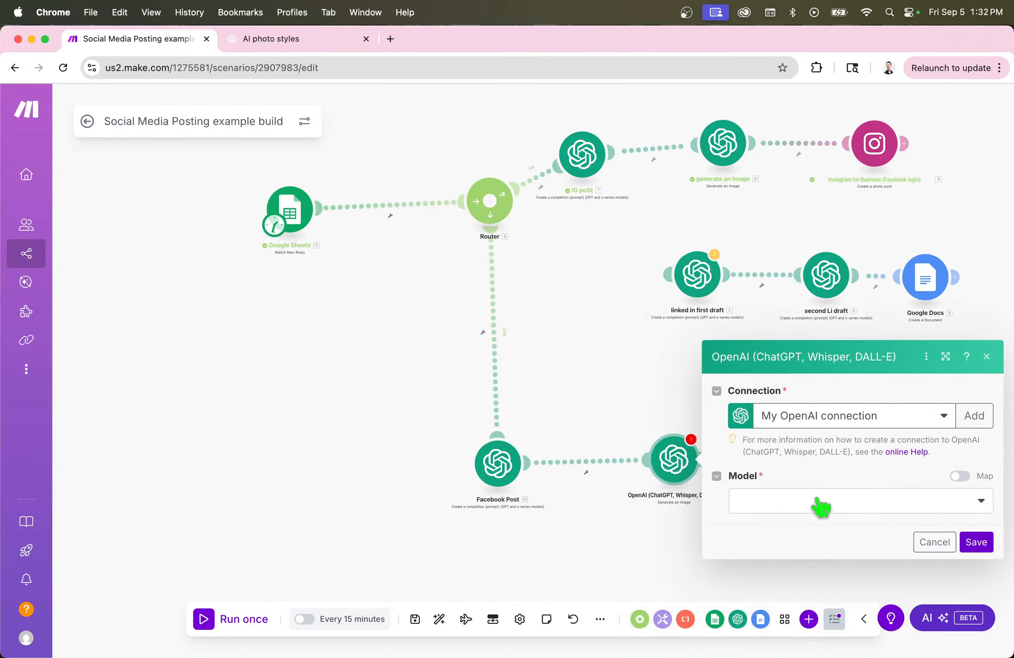
click(818, 500)
click(756, 523)
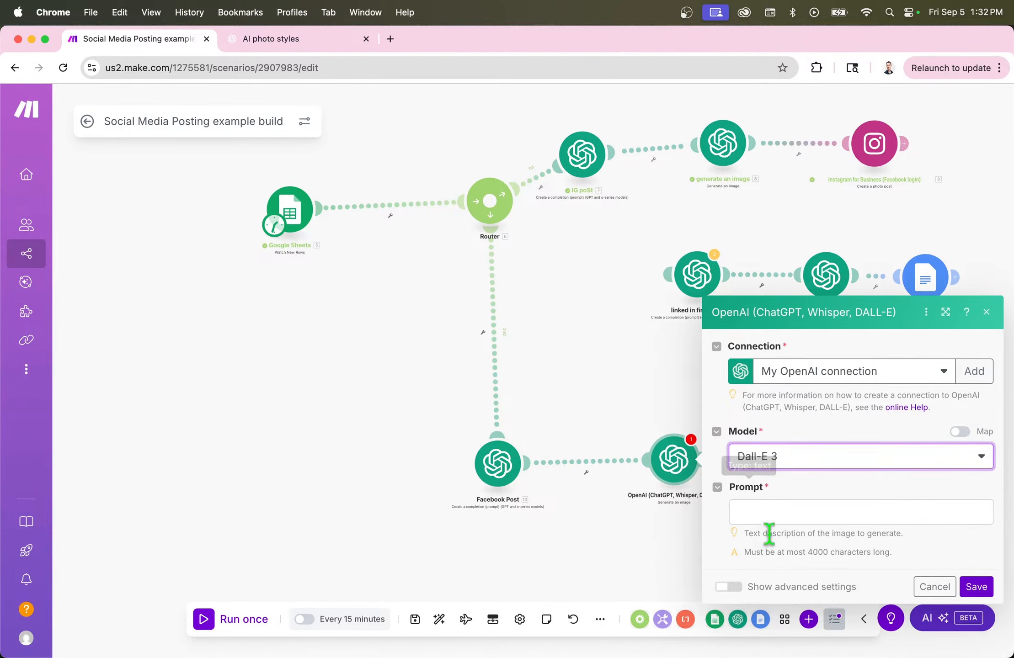
- Fill the image prompt with the bold, eye-catching Facebook photo text and its no-letters-or-words requirement, removing the outdated message.content variable after "designed to stop scrolling."
click(777, 511)
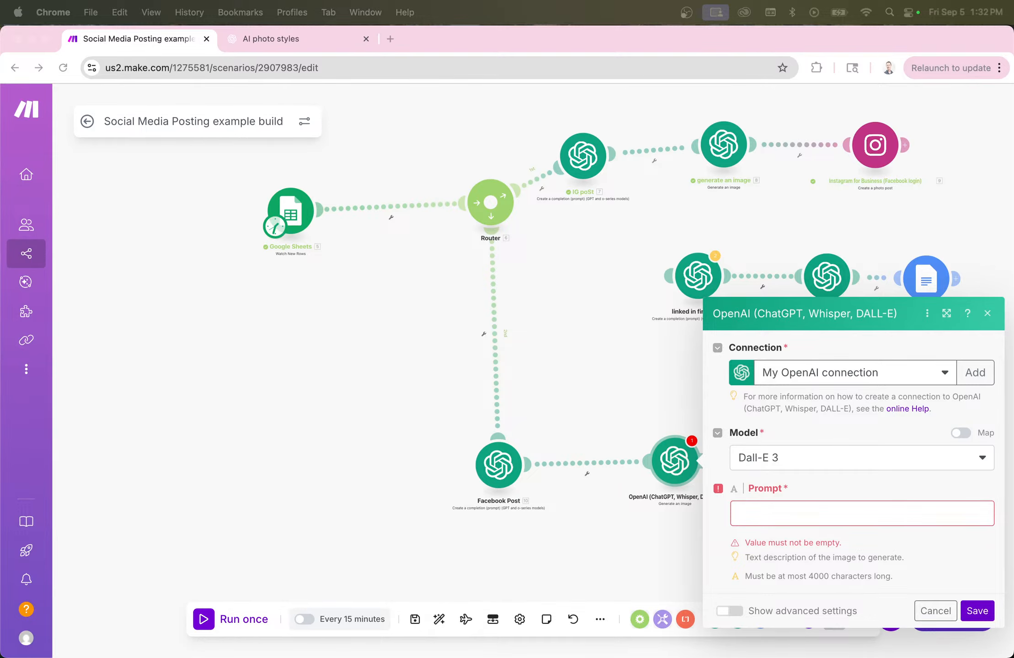
click(860, 519)
text(Create a bold, eye-catching Facebook photo that conveys the message: Use high contrast colors, strong lighting, and a modern, futuristic vibe. Make it look like a professional ad graphic designed to stop scrolling. 12. 12.choices[]: message.content  Requirements: You are not allowed to include any letters or words)
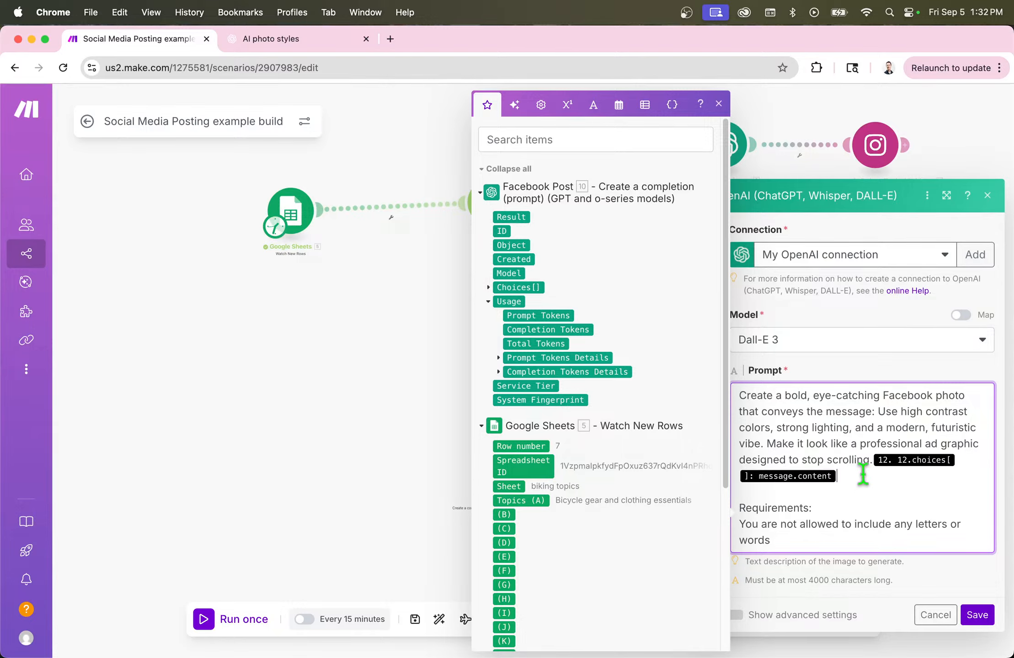
key(BackSpace)
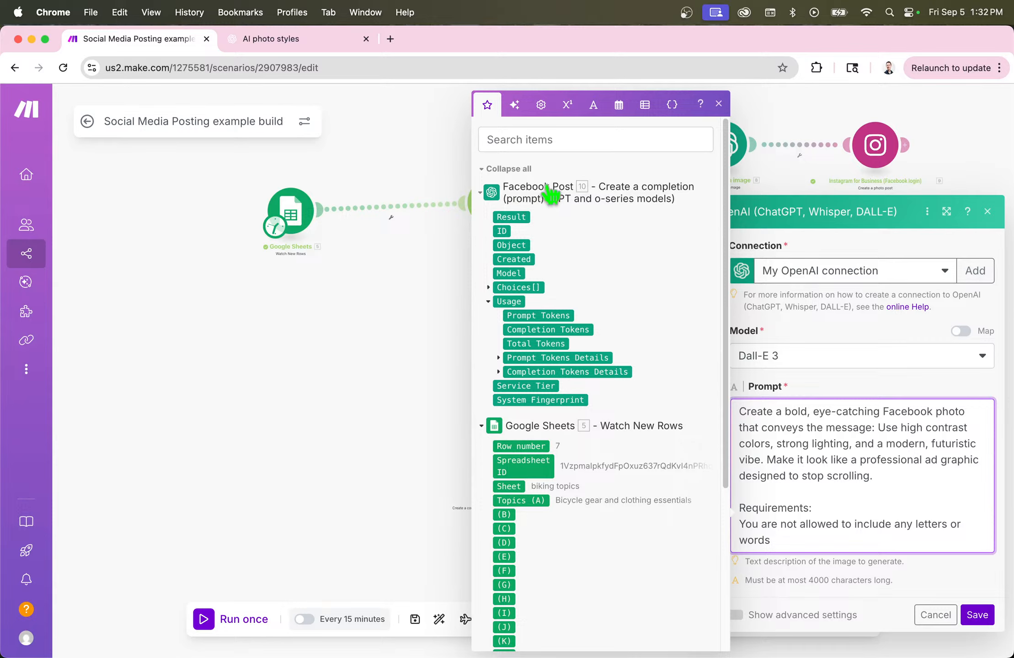
- Insert Facebook Post's Choices[]: Message.Content into the image prompt after "designed to stop scrolling." and save the module
click(488, 287)
click(499, 357)
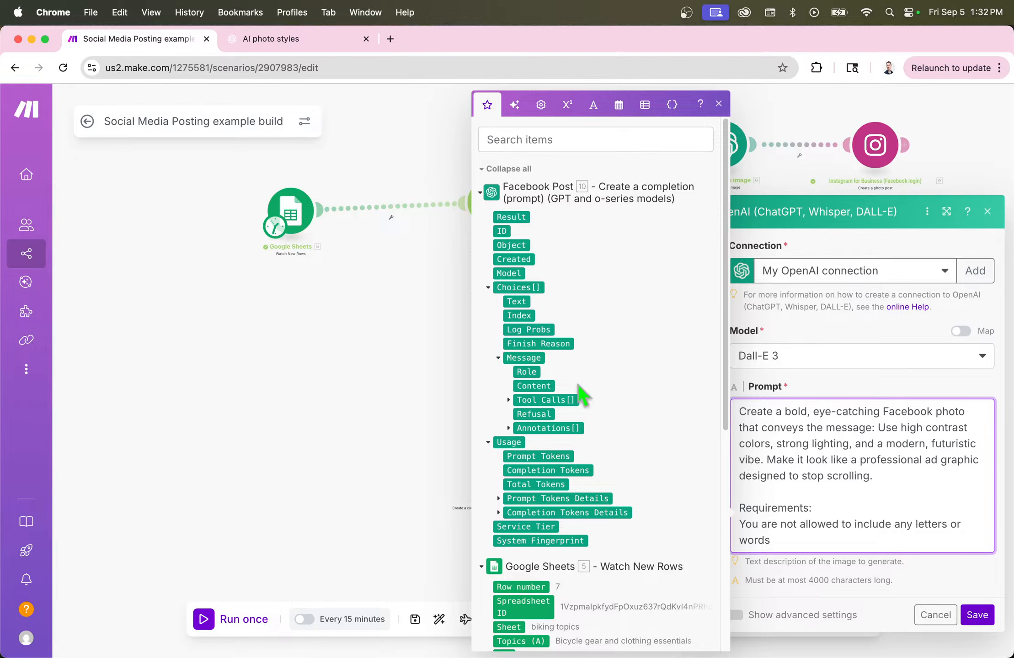
drag(520, 387, 742, 472)
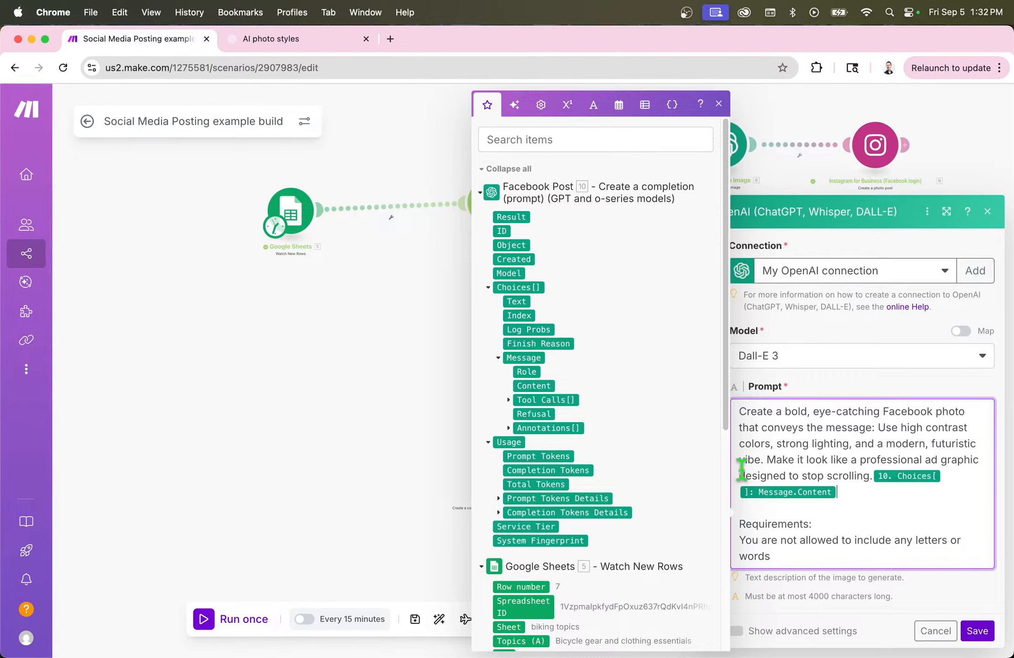
drag(793, 427, 872, 535)
click(870, 534)
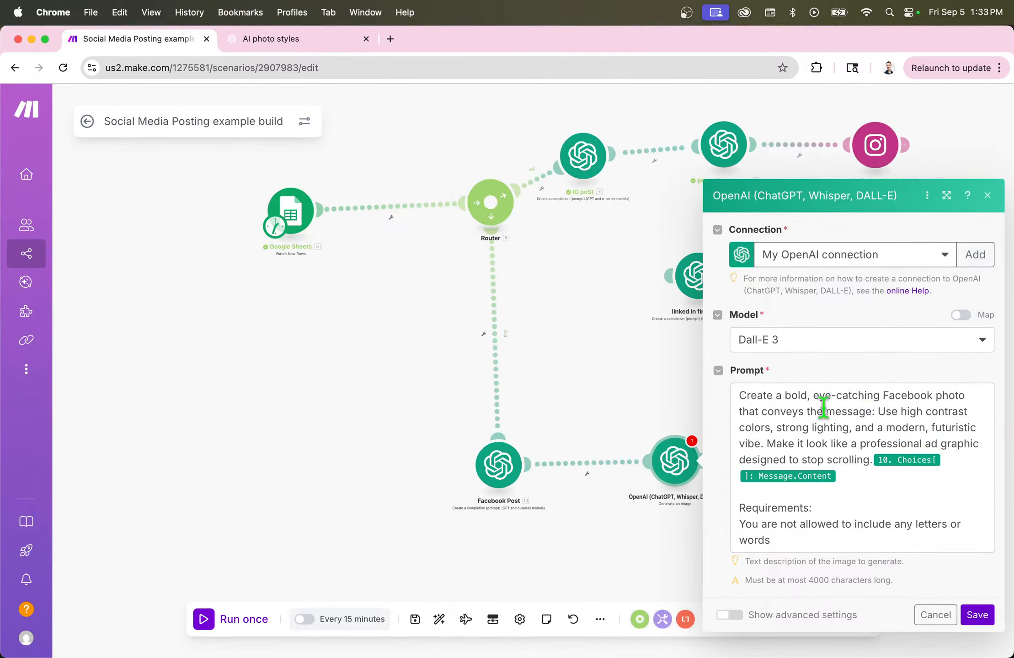
drag(750, 396, 807, 396)
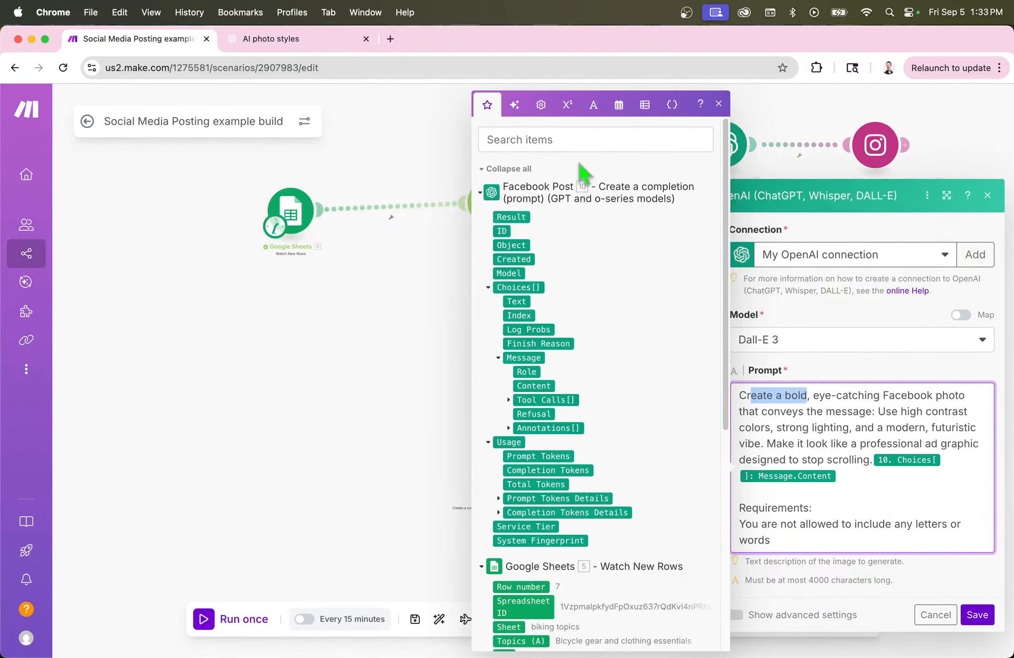
click(976, 615)
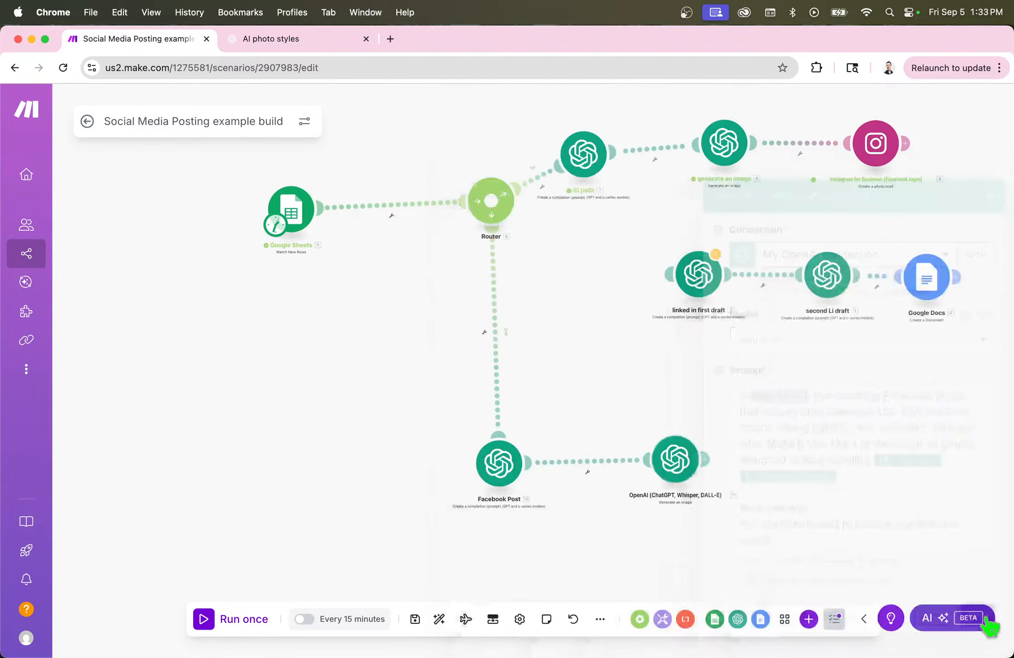
- Move the IG post and generate an image modules slightly higher on the canvas
drag(590, 159, 605, 141)
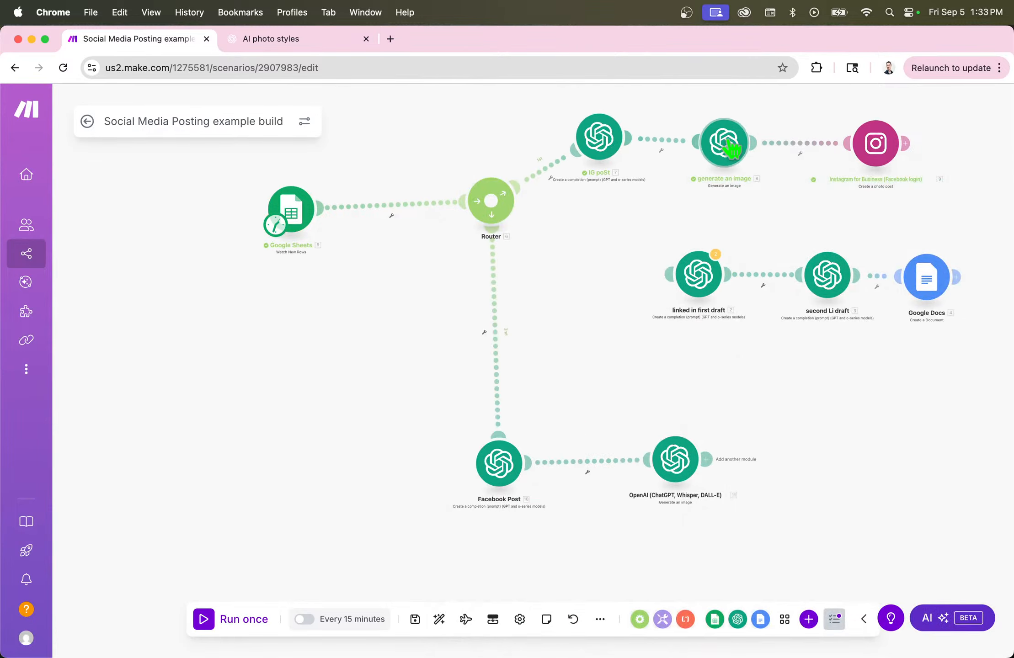
drag(725, 145, 730, 131)
drag(599, 137, 613, 124)
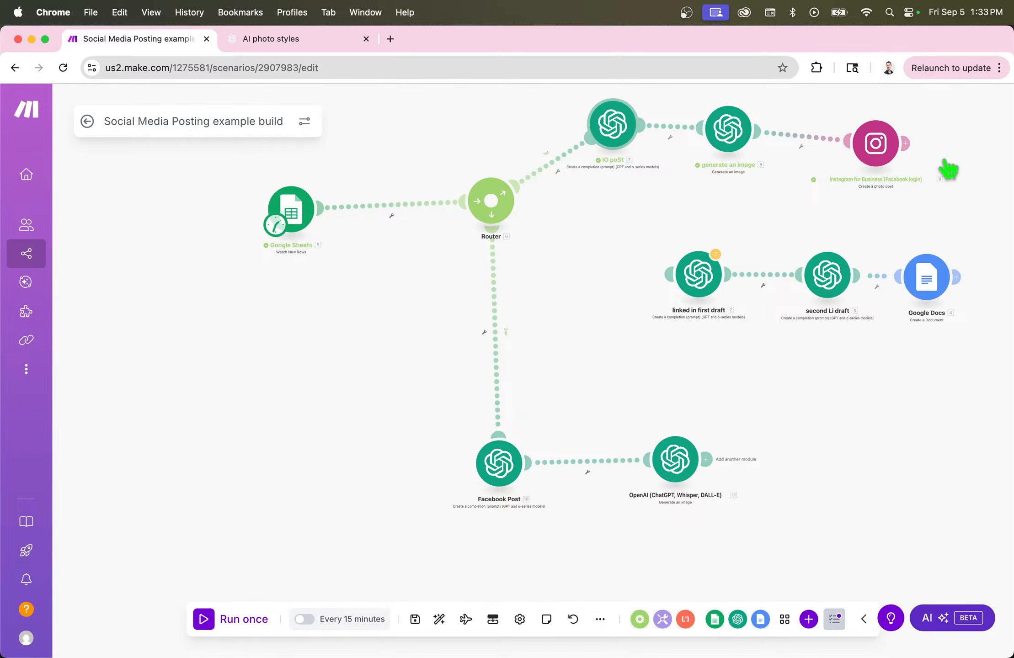
- Replace "photorealistic" in the Instagram branch's generate an image prompt with "Vintage / Retro Style", copied from the ChatGPT list of photo styles
click(731, 130)
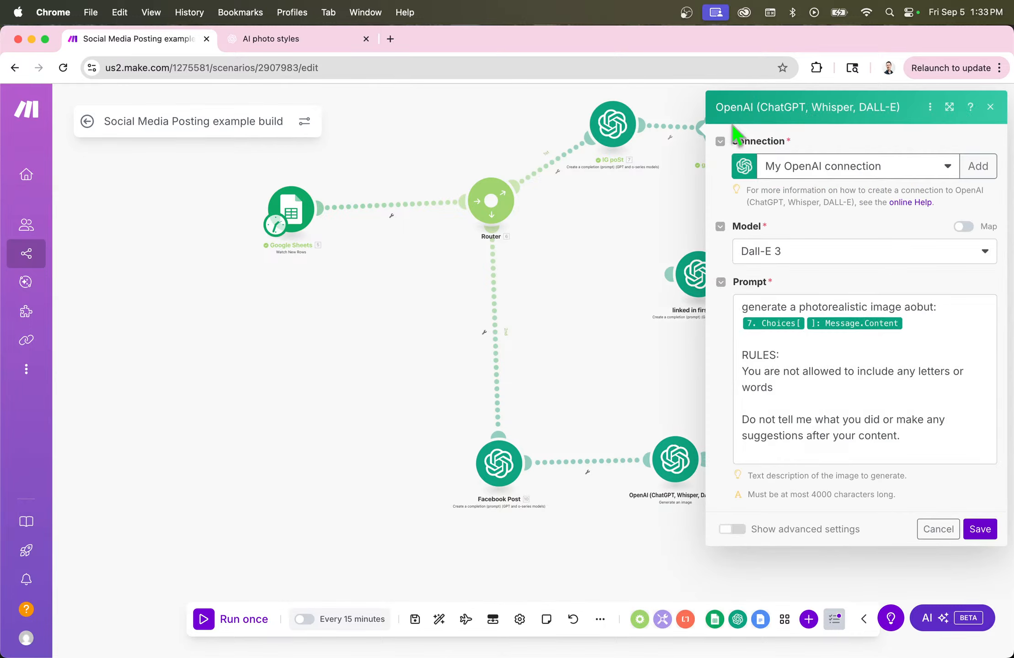
click(820, 307)
double_click(820, 307)
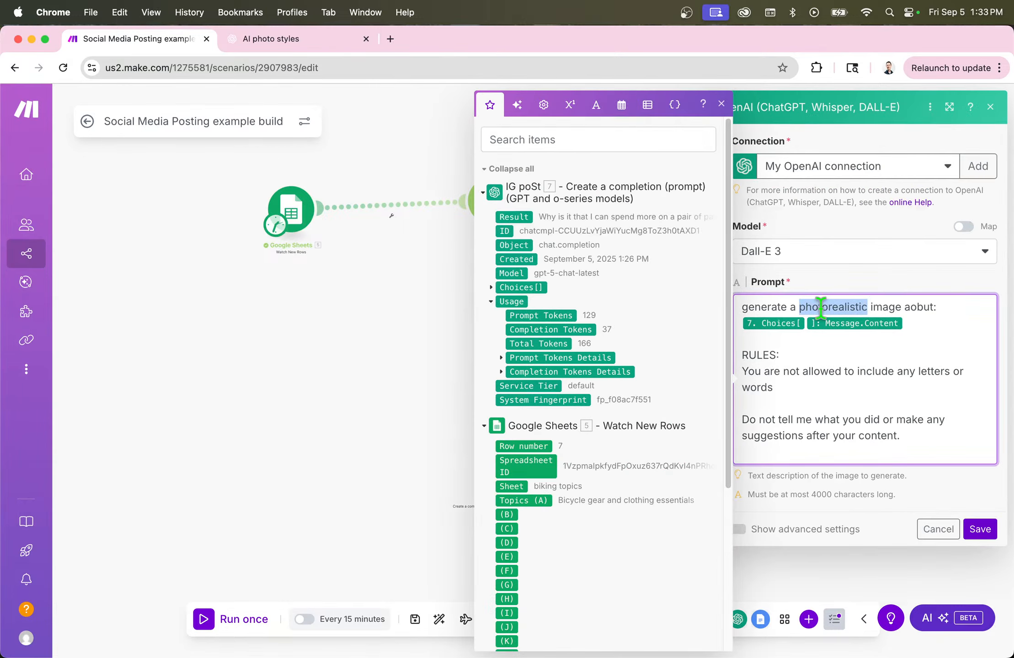
key(ctrl+Tab)
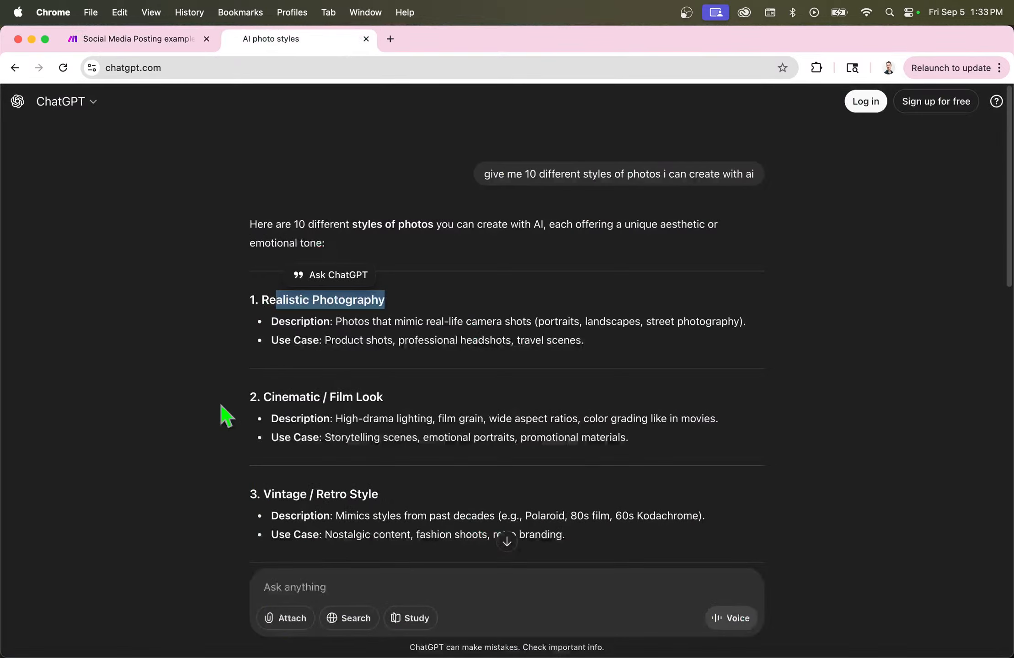
scroll(256, 439, down, 2)
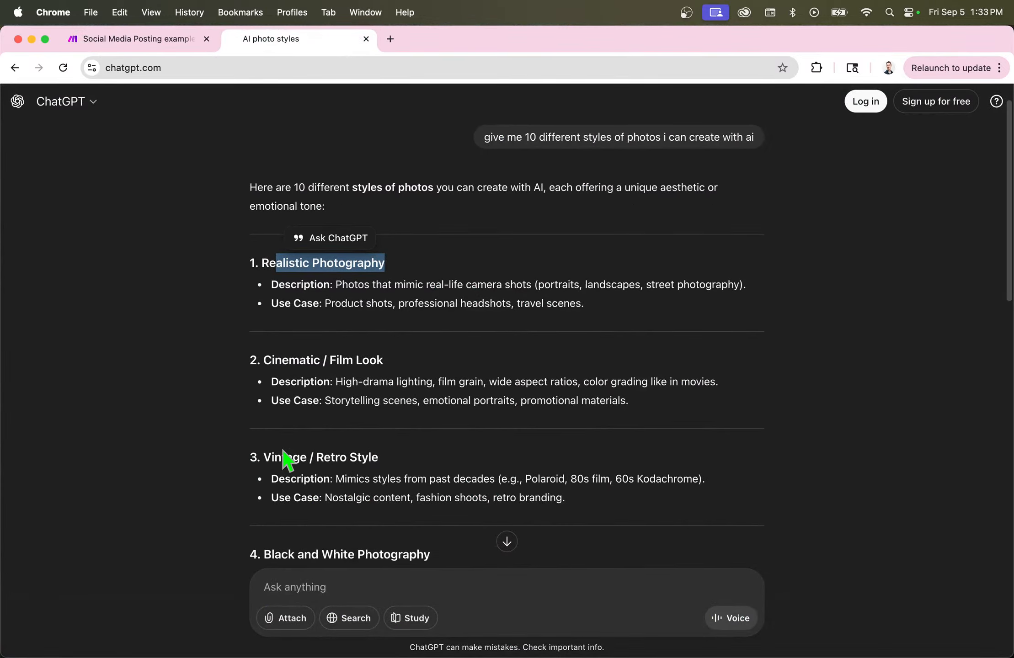
drag(264, 449, 389, 450)
key(ctrl+Tab)
- Rename the OpenAI image module after Facebook Post as facebook IMage
right_click(675, 458)
click(721, 550)
text(facebook IMage)
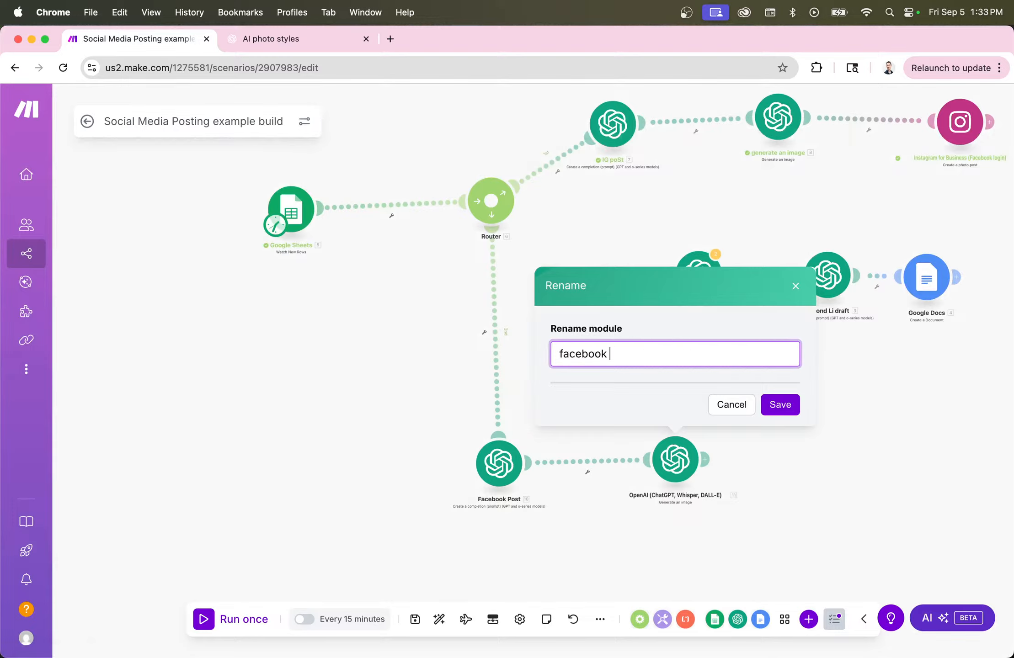
click(779, 405)
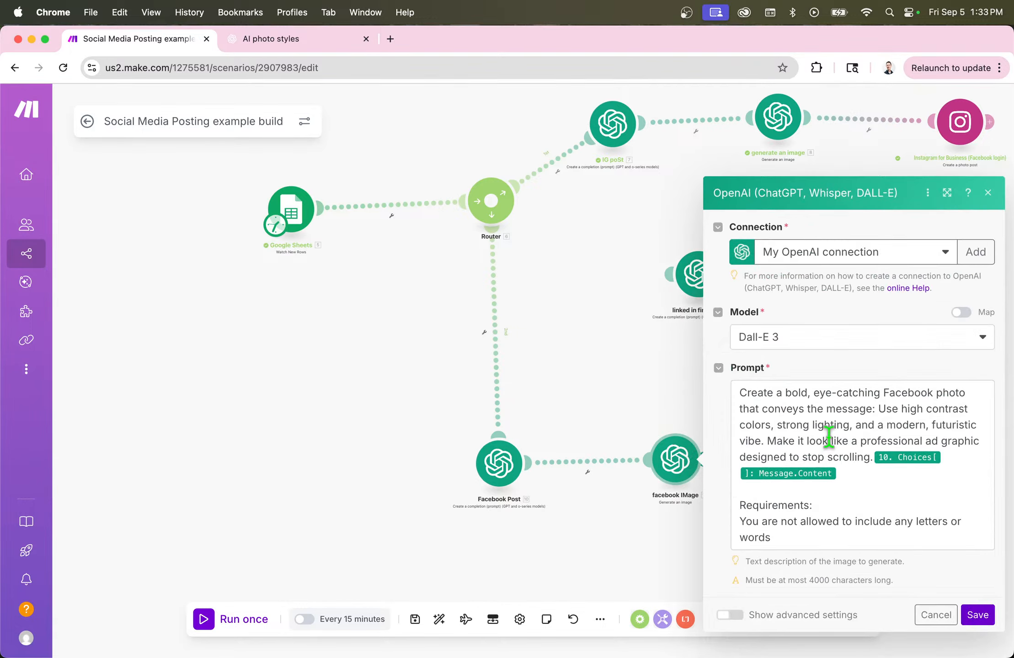
- Review the image prompts in the facebook IMage module and the Instagram branch's generate an image module, leaving both unchanged
drag(826, 408, 829, 458)
click(823, 458)
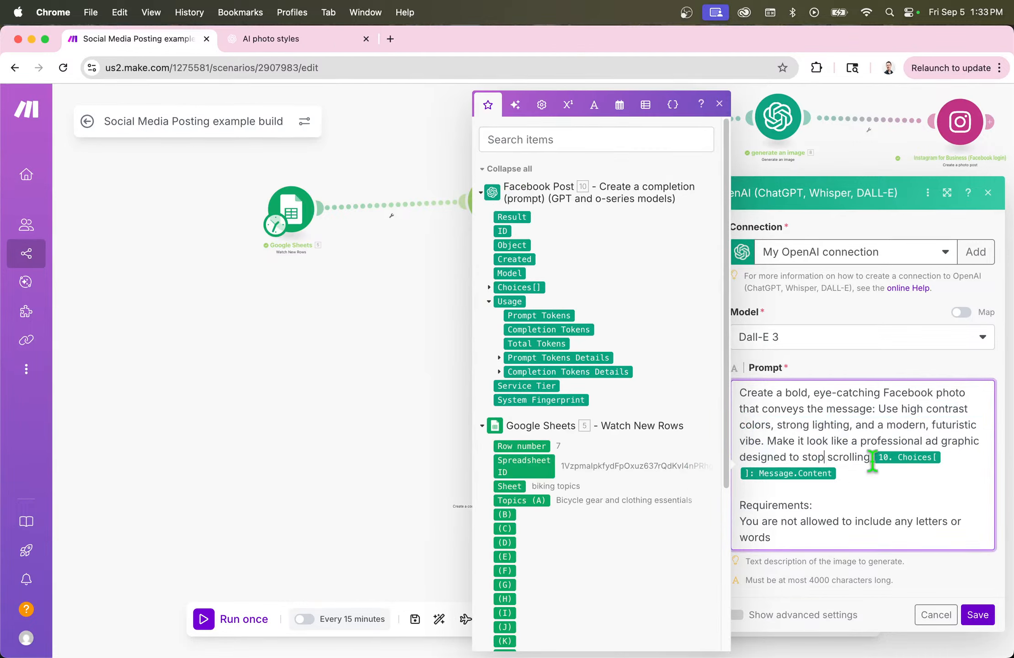
click(976, 615)
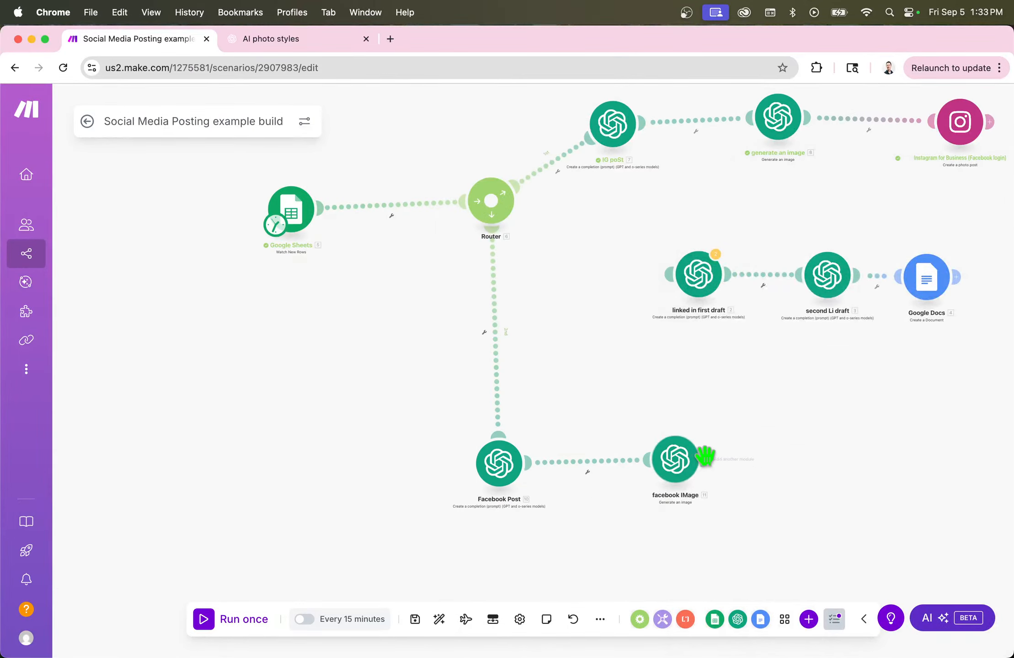
click(607, 521)
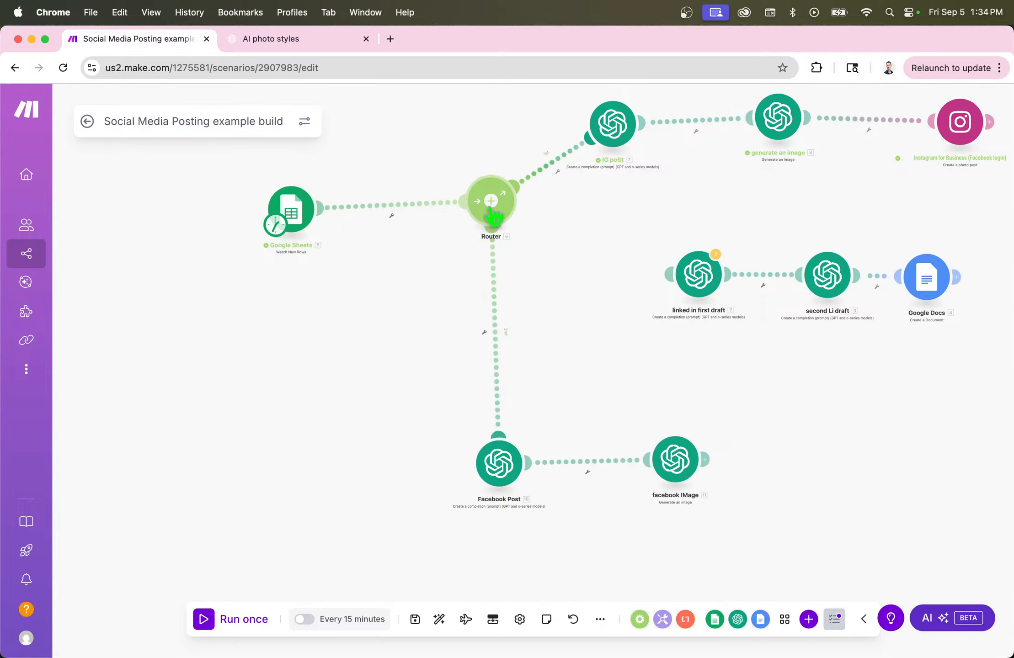
click(789, 124)
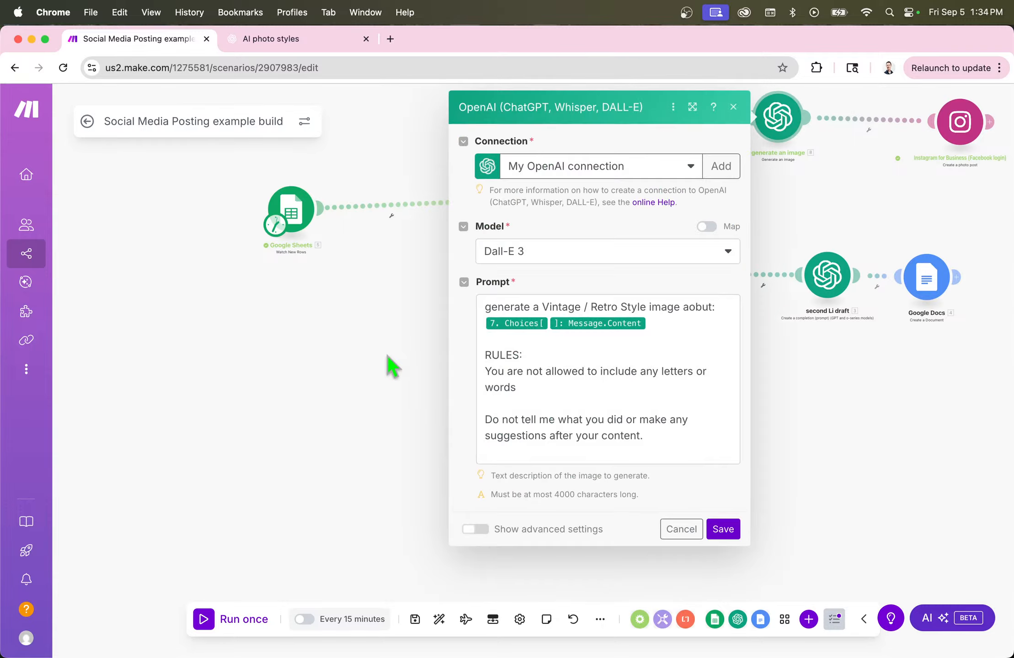
click(392, 366)
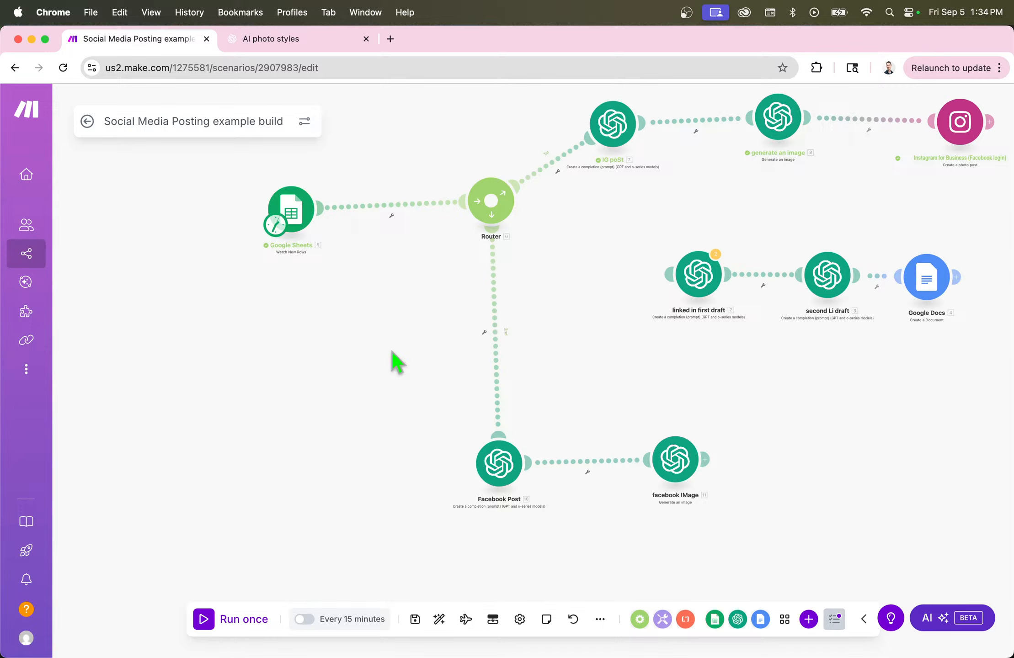
- Add a Facebook Pages module with the Create a Post with Photos action after facebook IMage
click(705, 460)
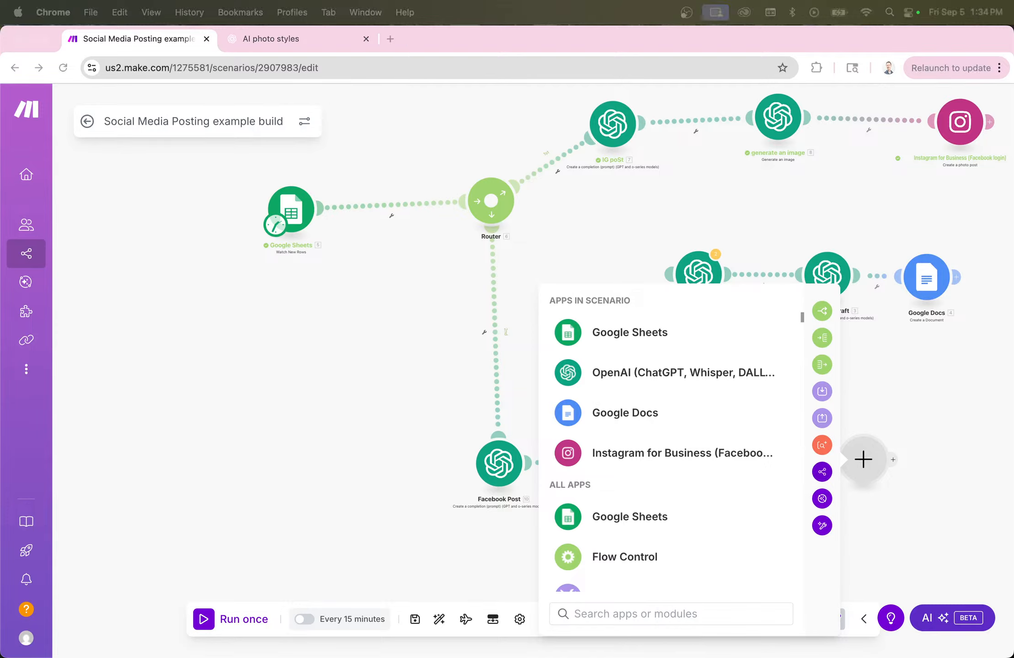
click(657, 612)
text(fb)
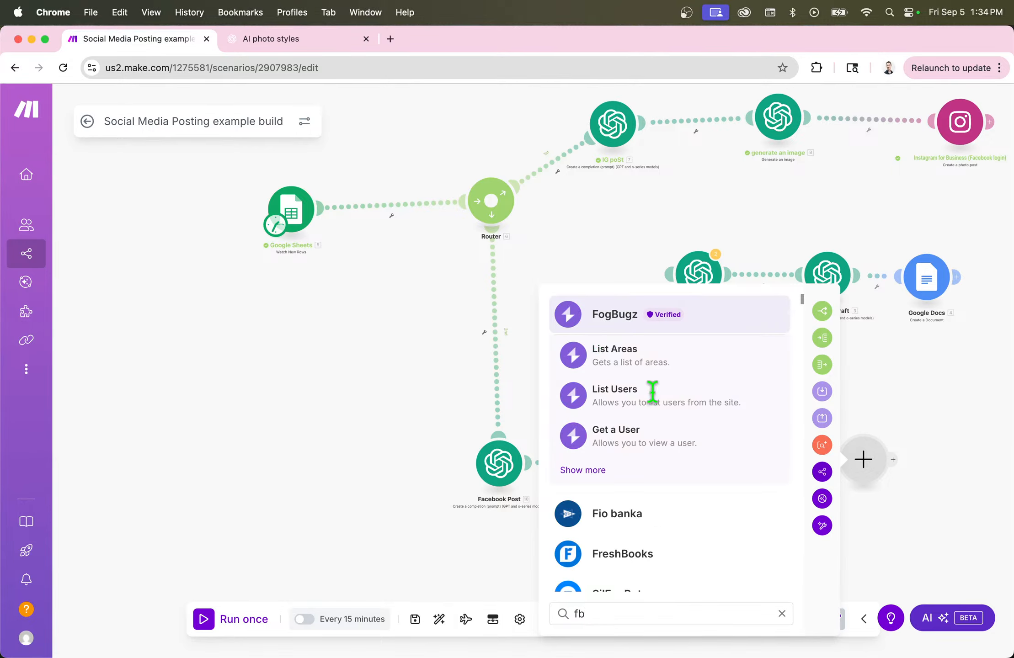
scroll(633, 514, down, 1)
key(BackSpace)
key(BackSpace)
text(face)
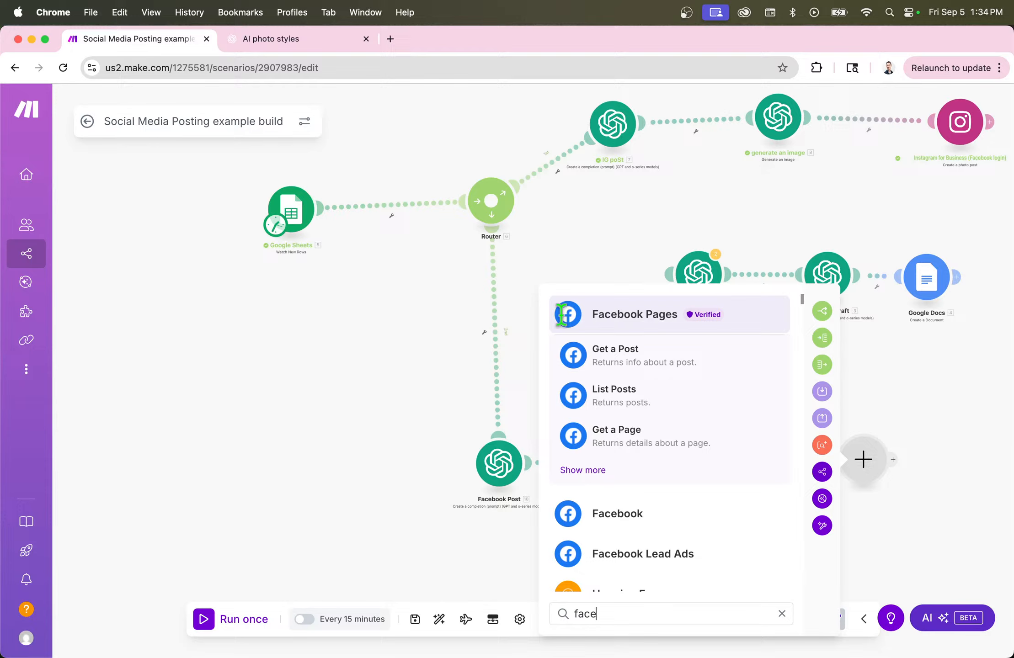
click(560, 315)
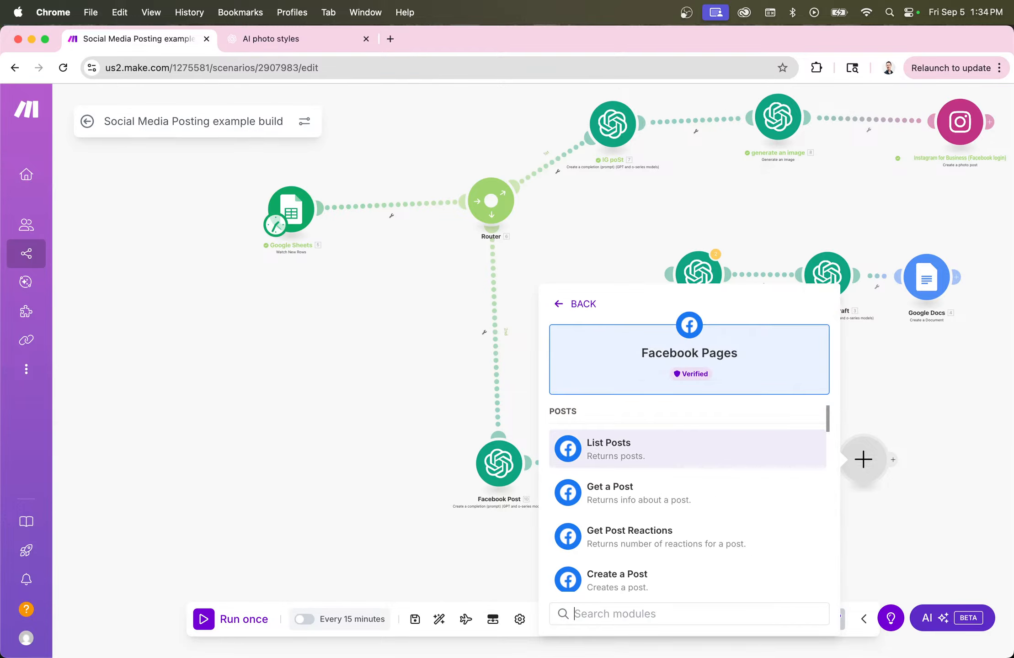
scroll(676, 570, down, 3)
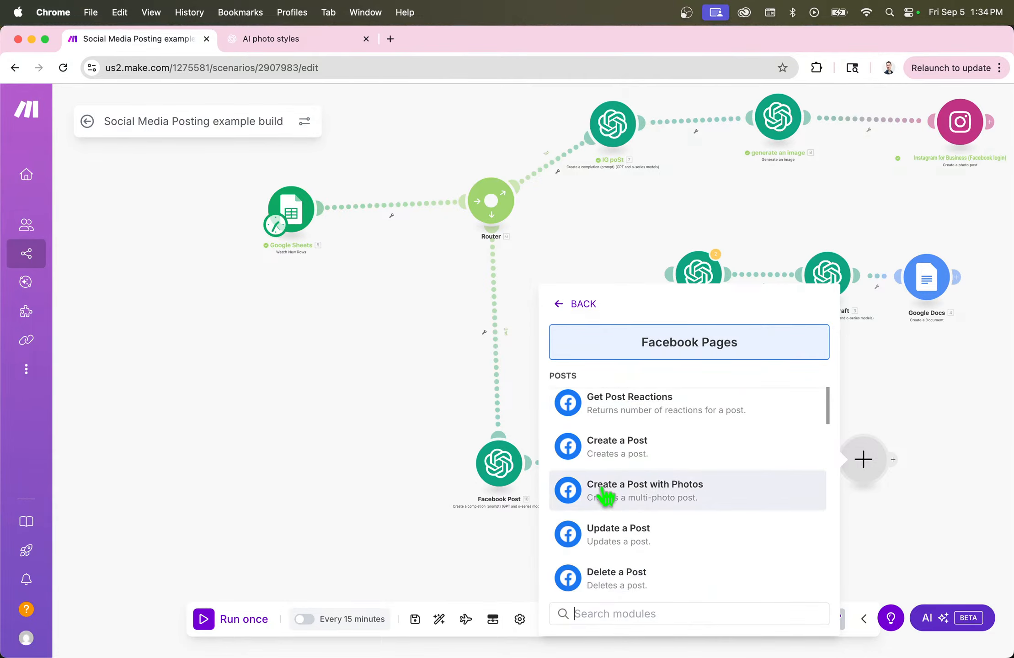
click(651, 493)
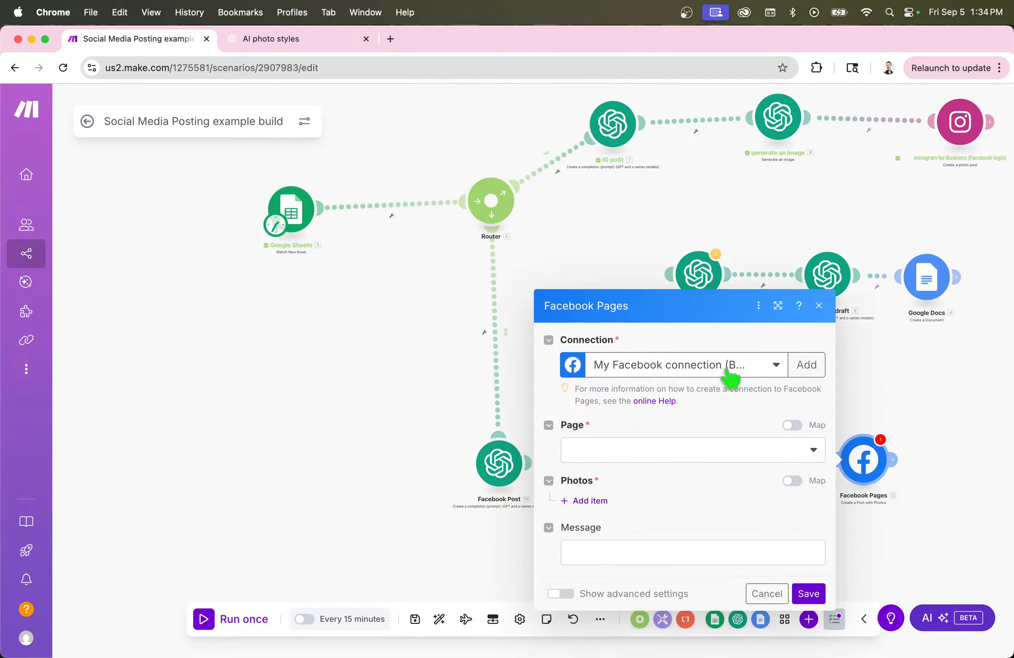
- Set the Facebook page to Ai Certification Academy and add a photo item that uploads the image generated by OpenAI
click(641, 451)
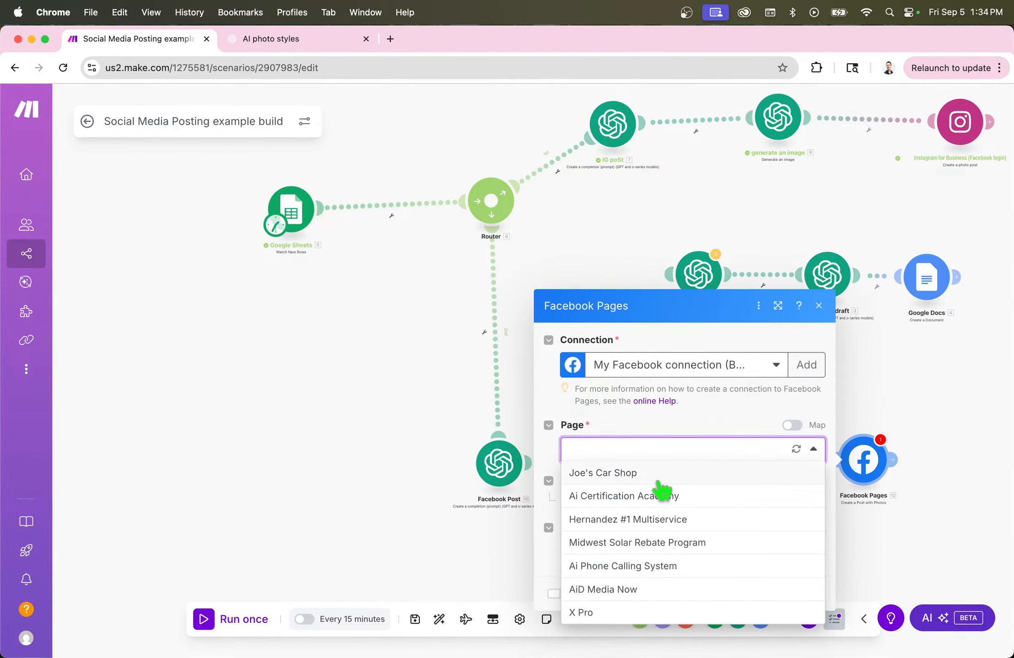
click(590, 497)
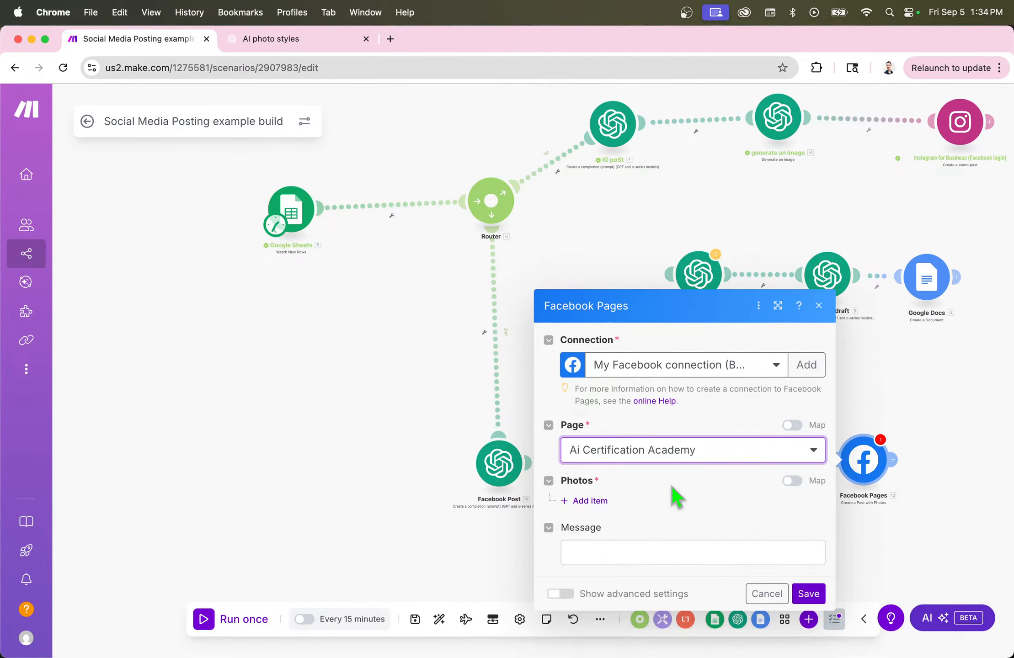
click(589, 502)
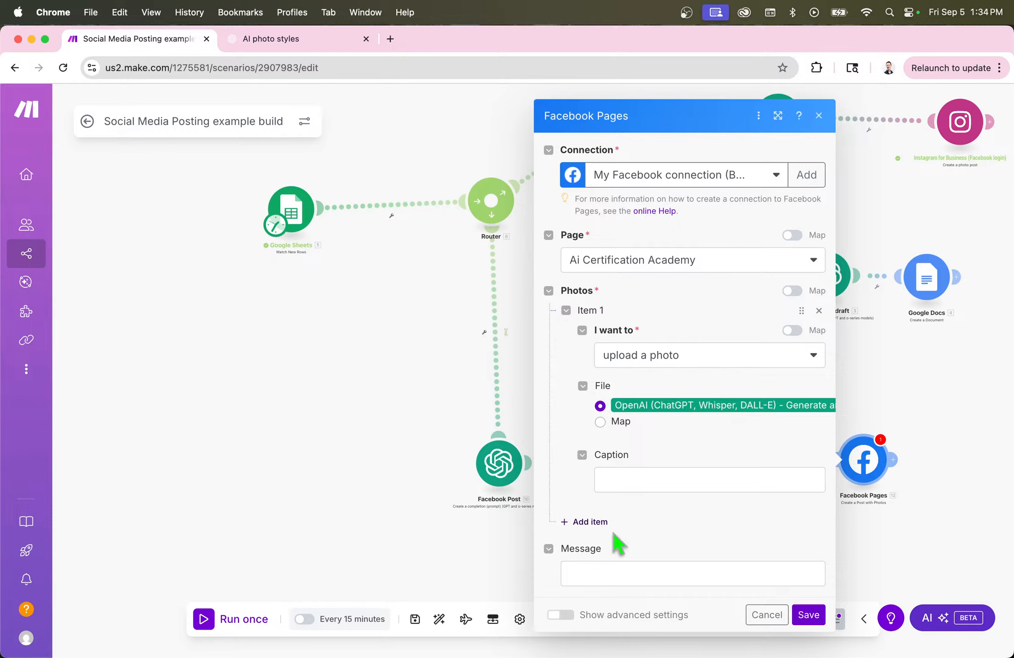
- Map the Facebook Post module's Choices Message Content into the Facebook Pages post's Message and save the module
click(654, 575)
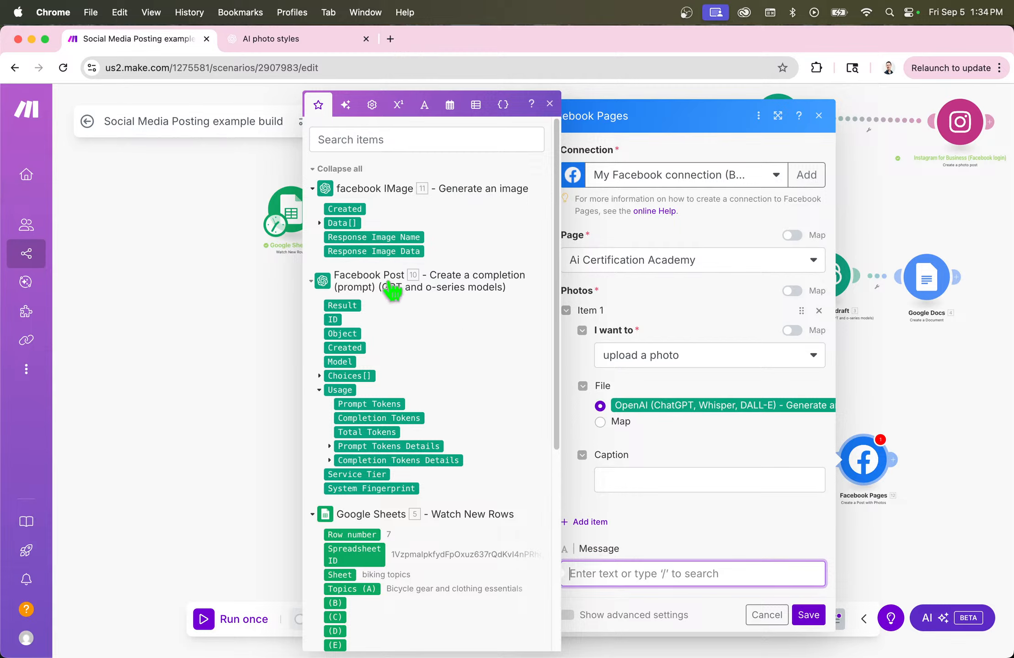
click(319, 376)
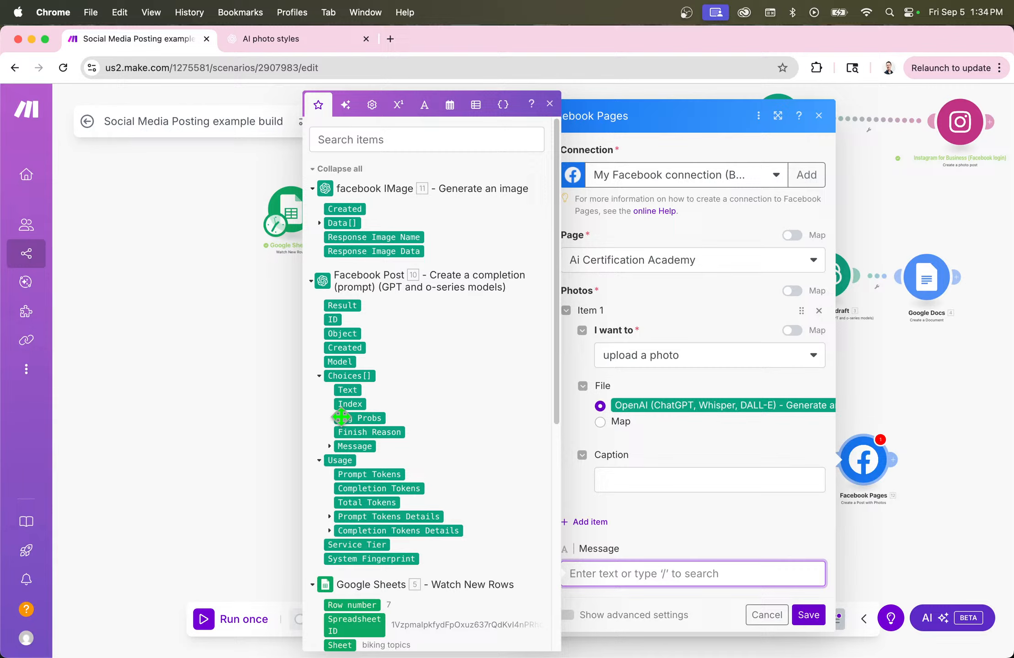
click(329, 447)
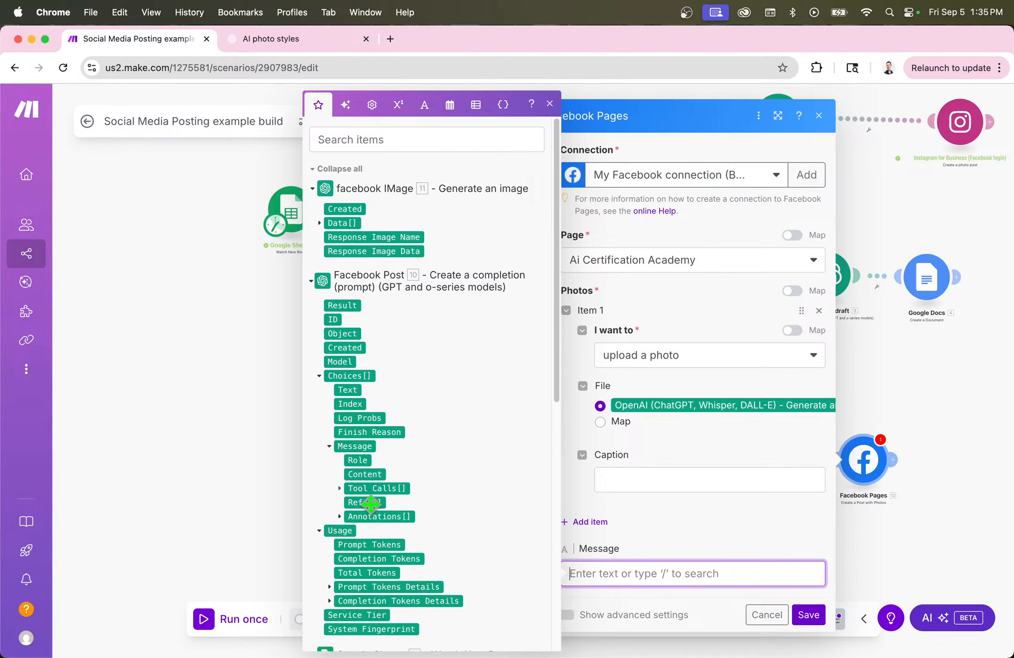
click(360, 474)
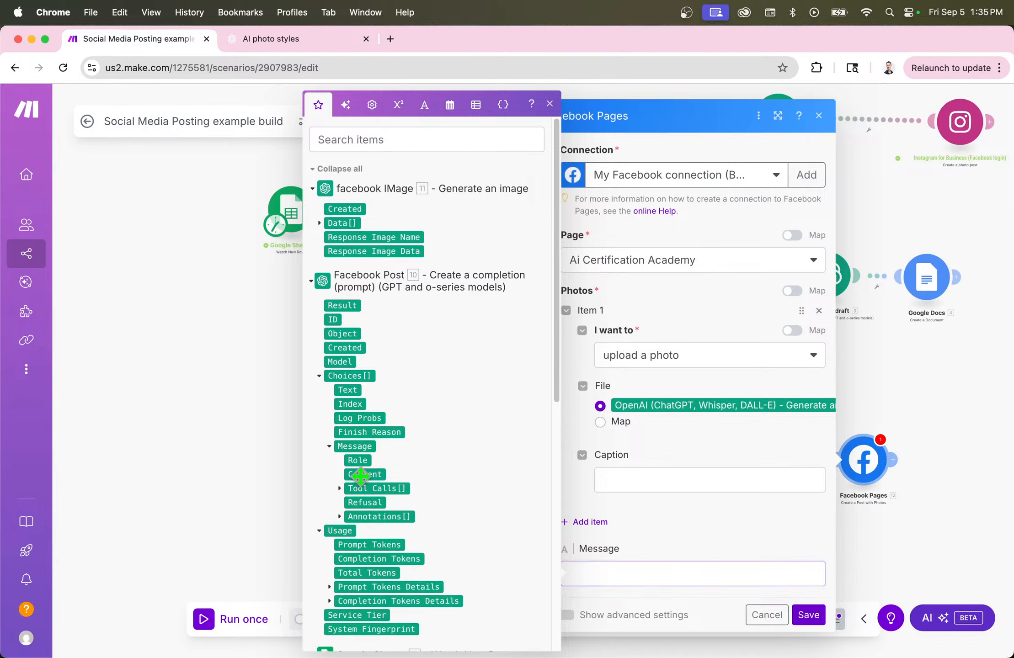
click(808, 615)
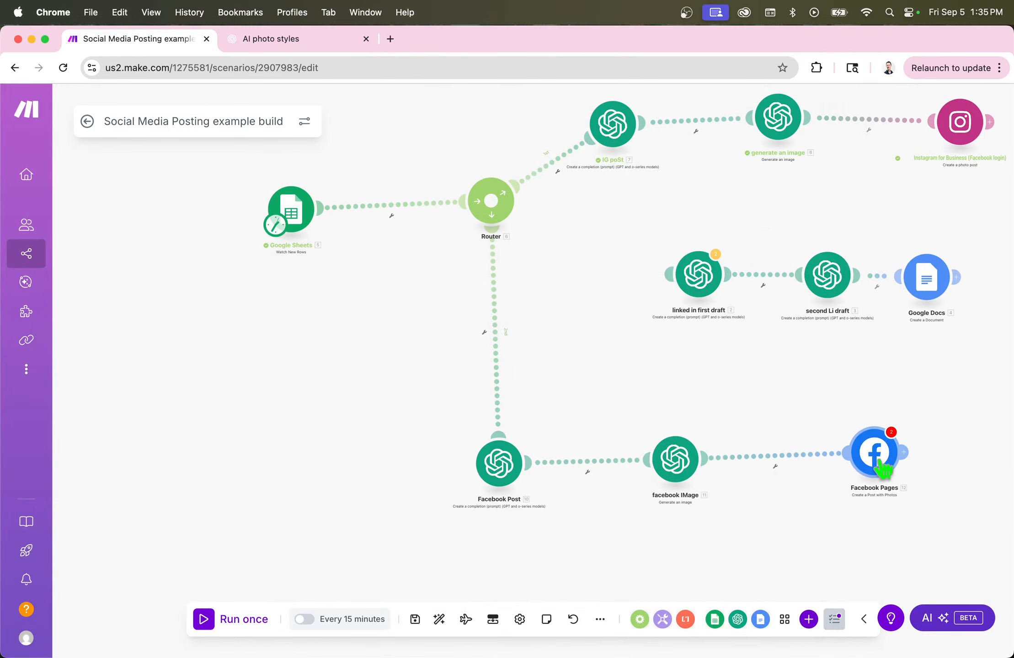
- Recheck the Facebook Pages module's settings and save the scenario with the Instagram branch unlinked from the router
key(super+s)
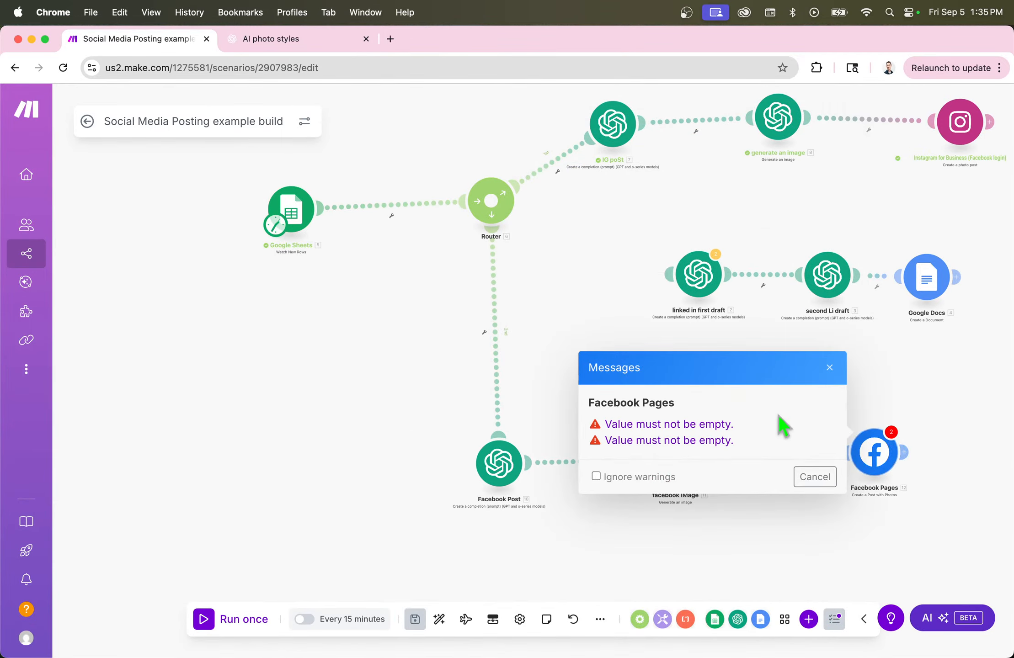
click(672, 441)
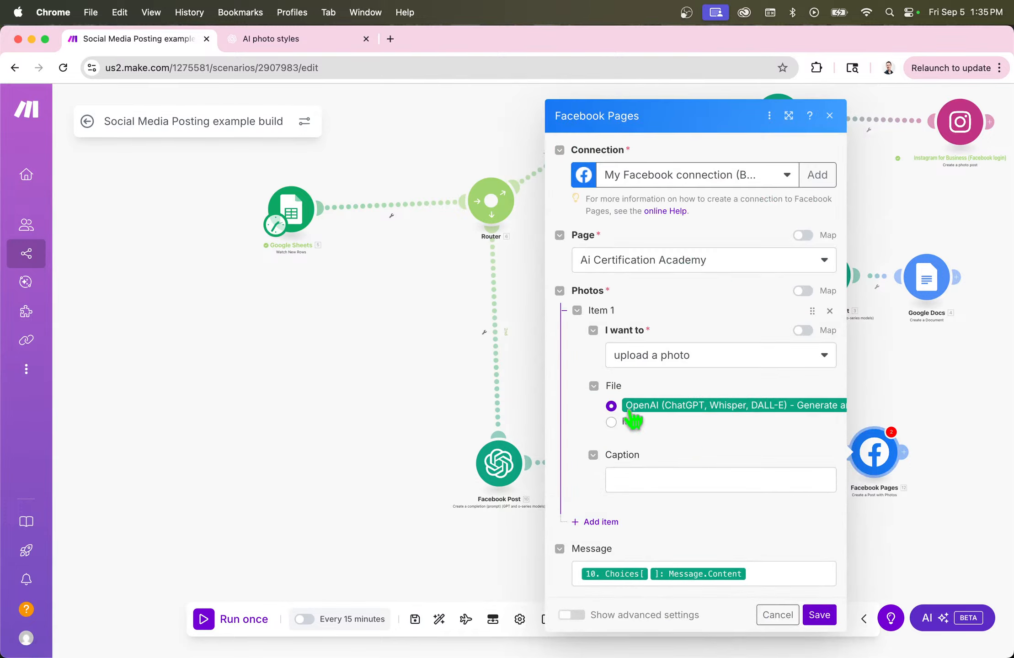
click(819, 615)
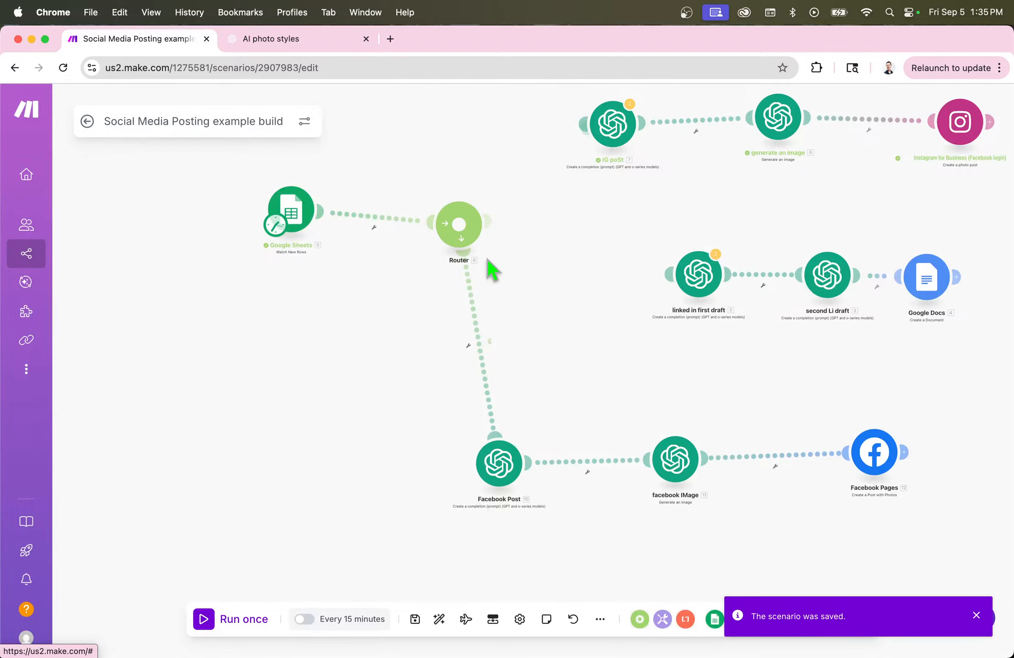
- Run the scenario once through the Facebook branch and check the Facebook Post module's run result
click(247, 619)
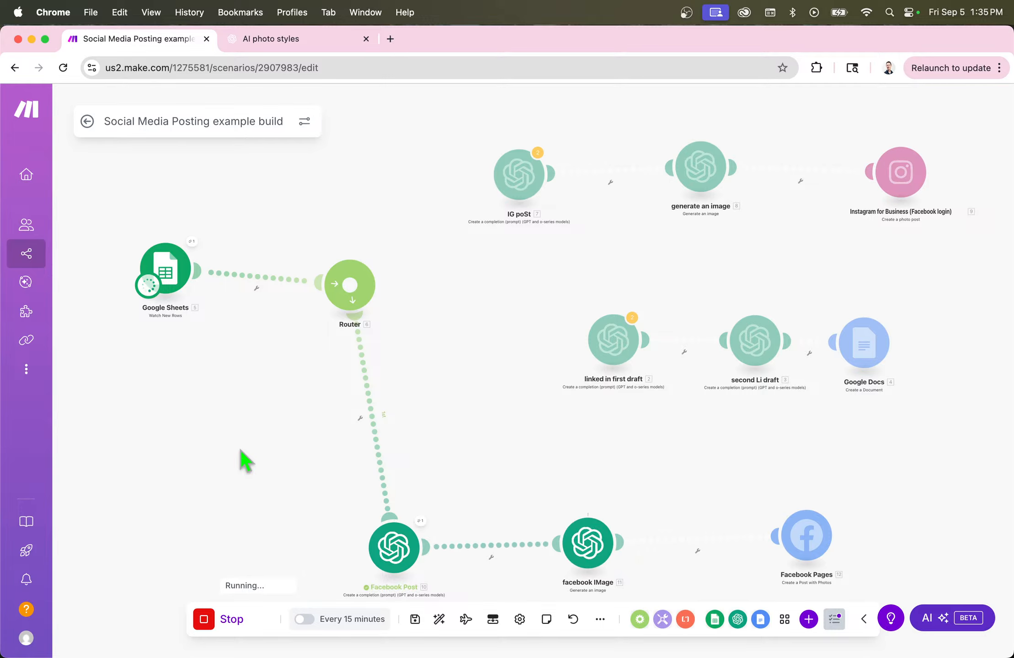
scroll(411, 546, down, 10)
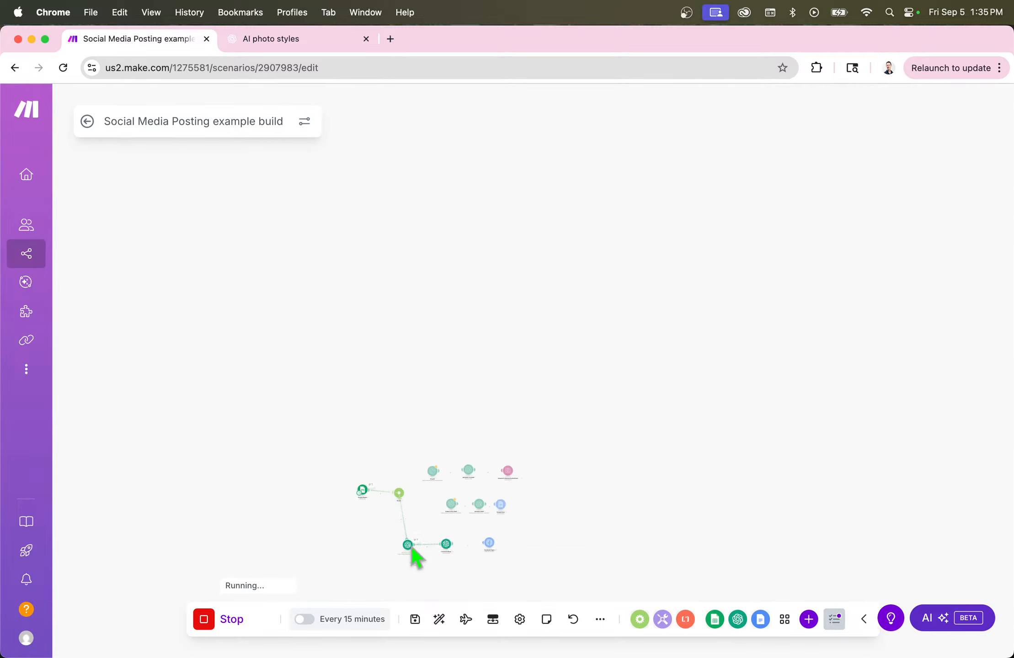
scroll(412, 547, up, 8)
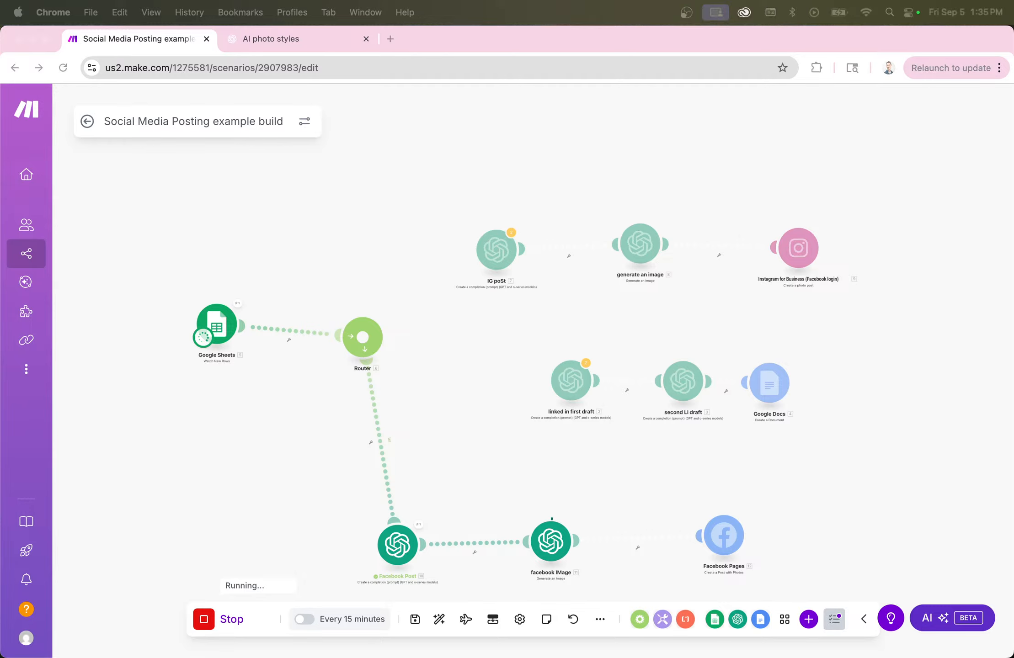
click(262, 396)
scroll(289, 389, down, 5)
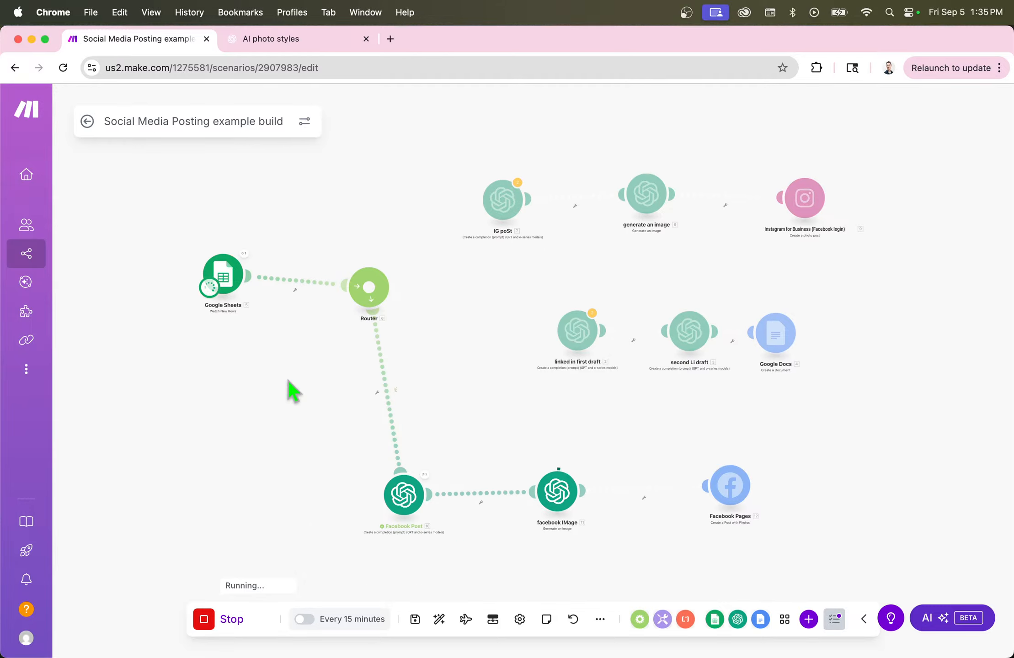
scroll(329, 393, right, 2)
scroll(365, 413, up, 5)
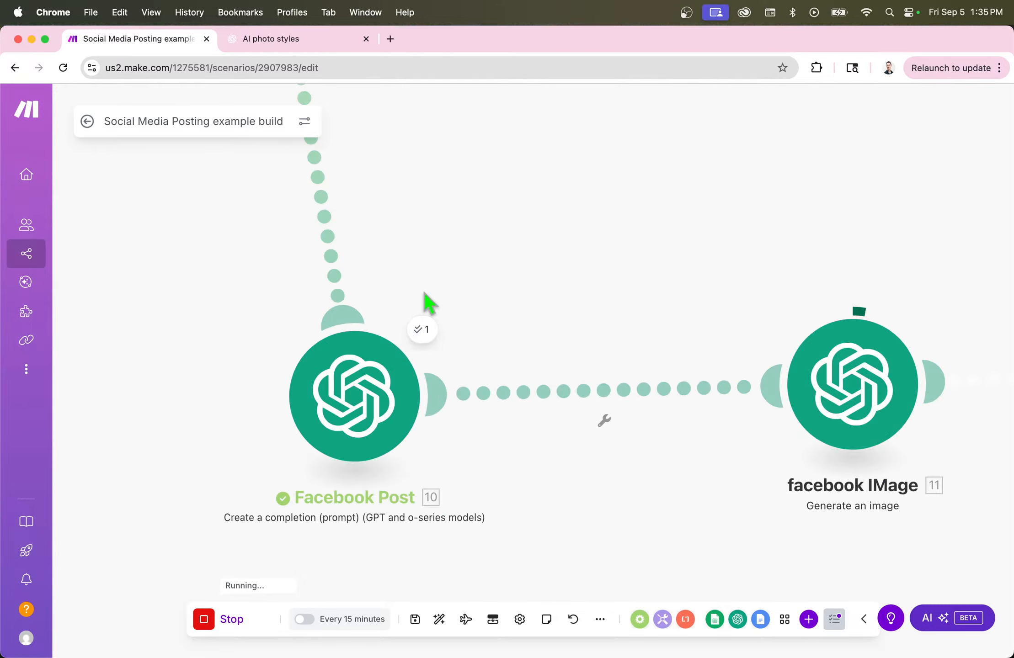
click(425, 330)
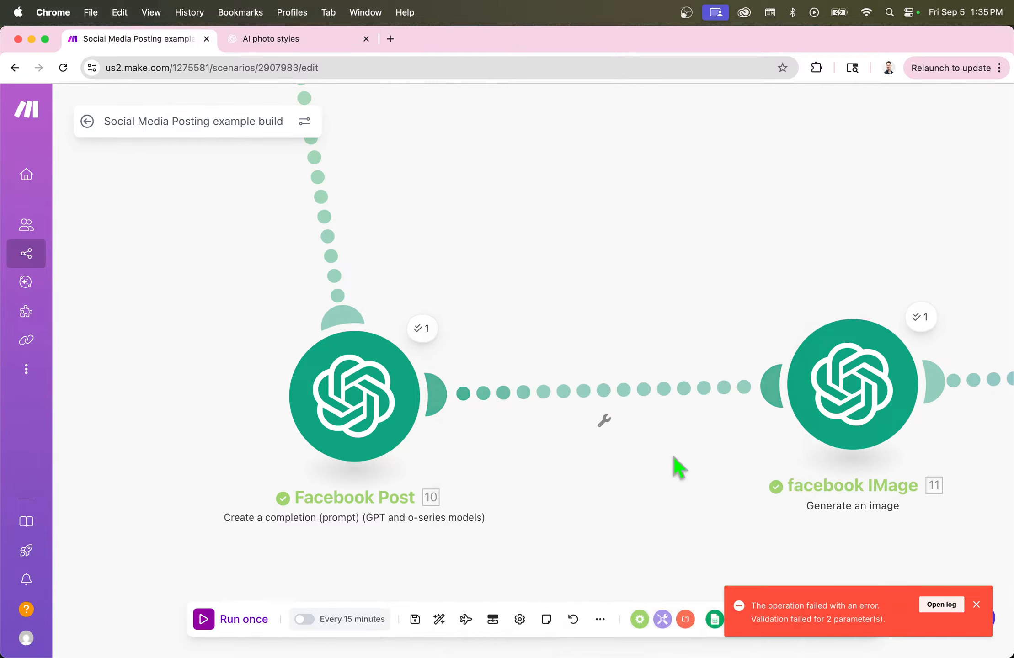
- Inspect the facebook IMage module's run output, expanding its Data array down to the revised prompt and image URL
drag(960, 457, 86, 367)
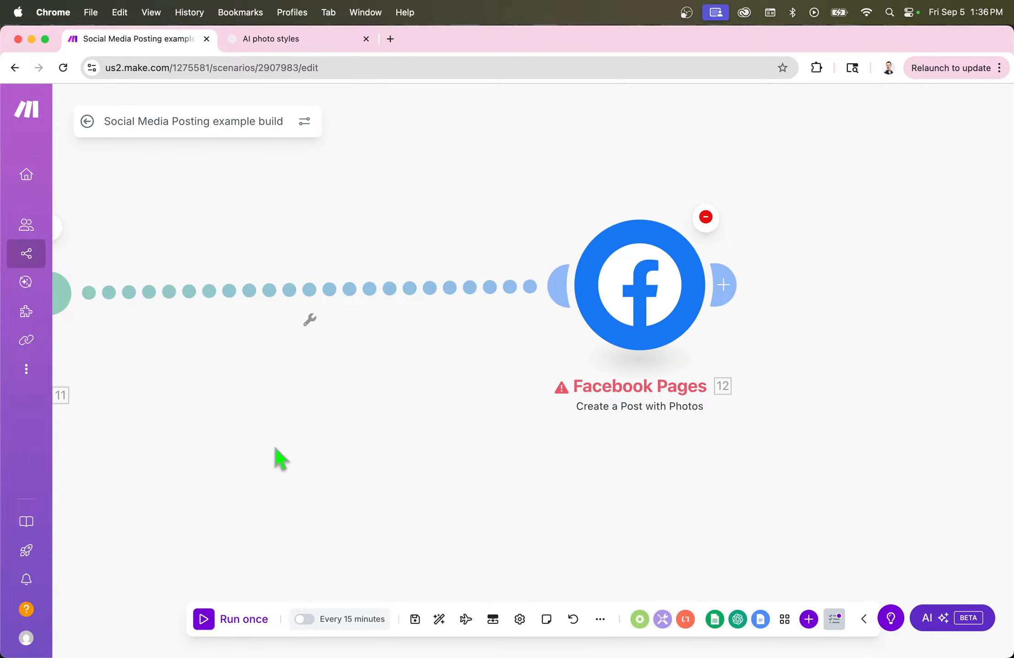
drag(281, 462, 584, 475)
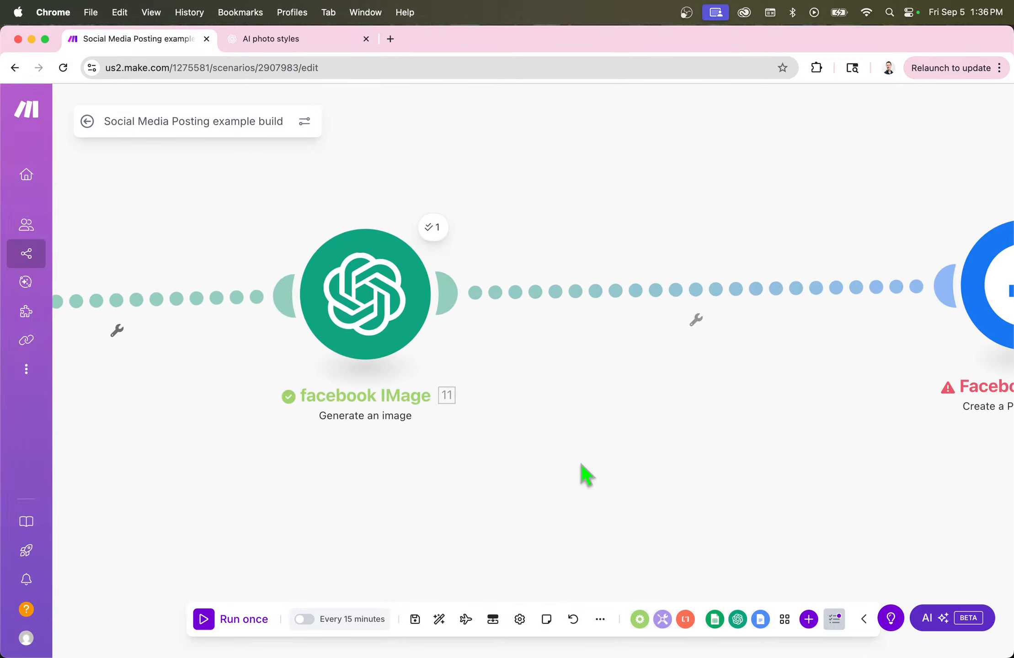
scroll(434, 256, down, 3)
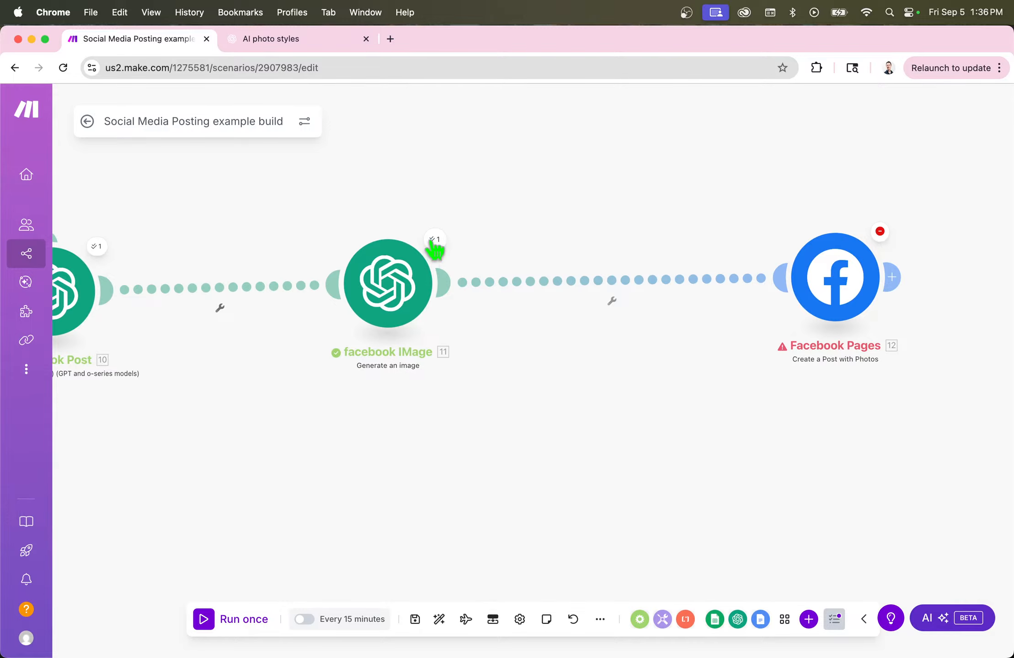
click(434, 241)
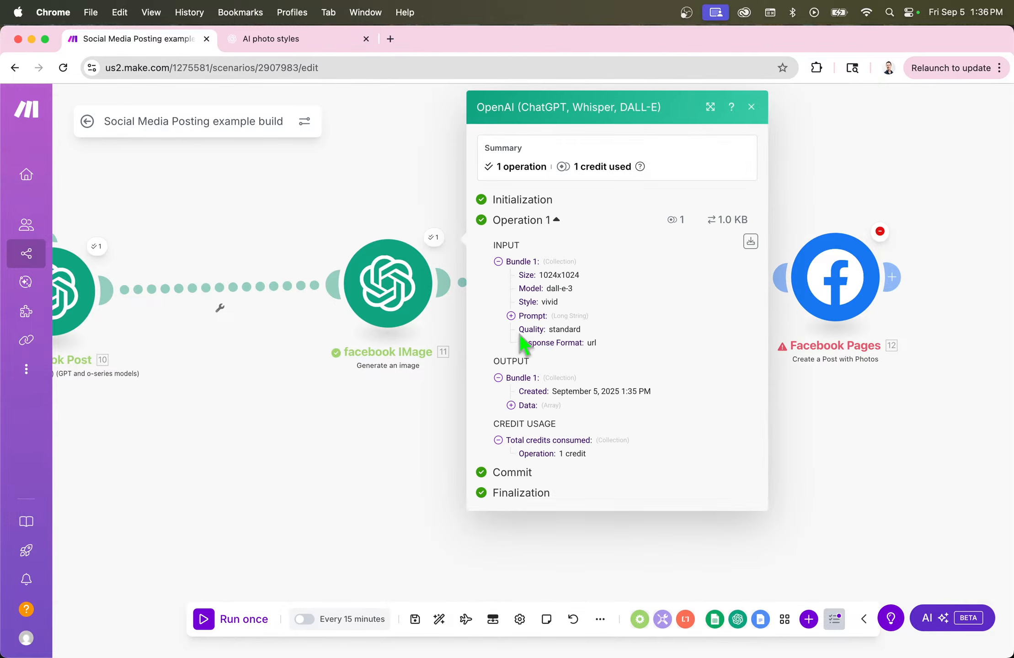
click(511, 405)
click(524, 419)
scroll(588, 382, down, 3)
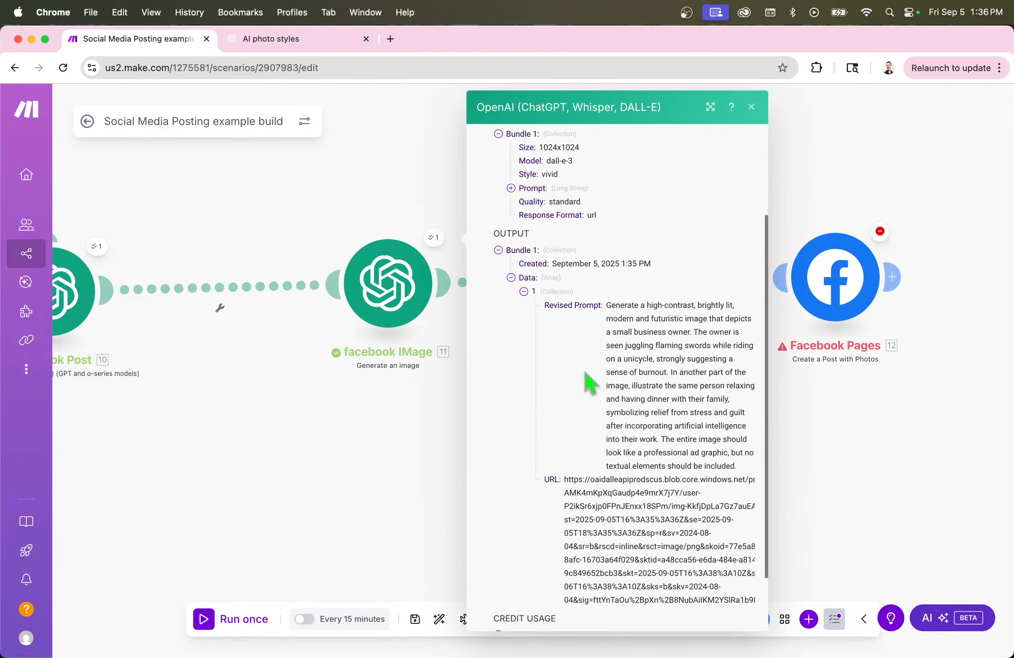
scroll(588, 382, down, 2)
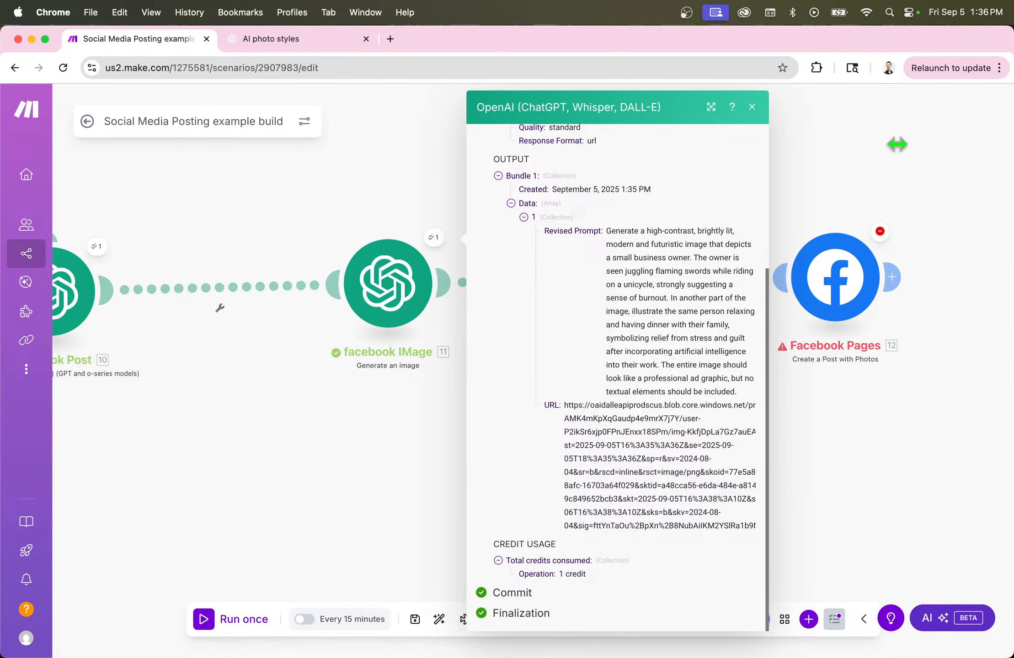
- Copy the generated image's URL from the run output, view the picture in a new browser tab, and close that tab
drag(896, 144, 900, 145)
drag(862, 534, 555, 446)
key(super+c)
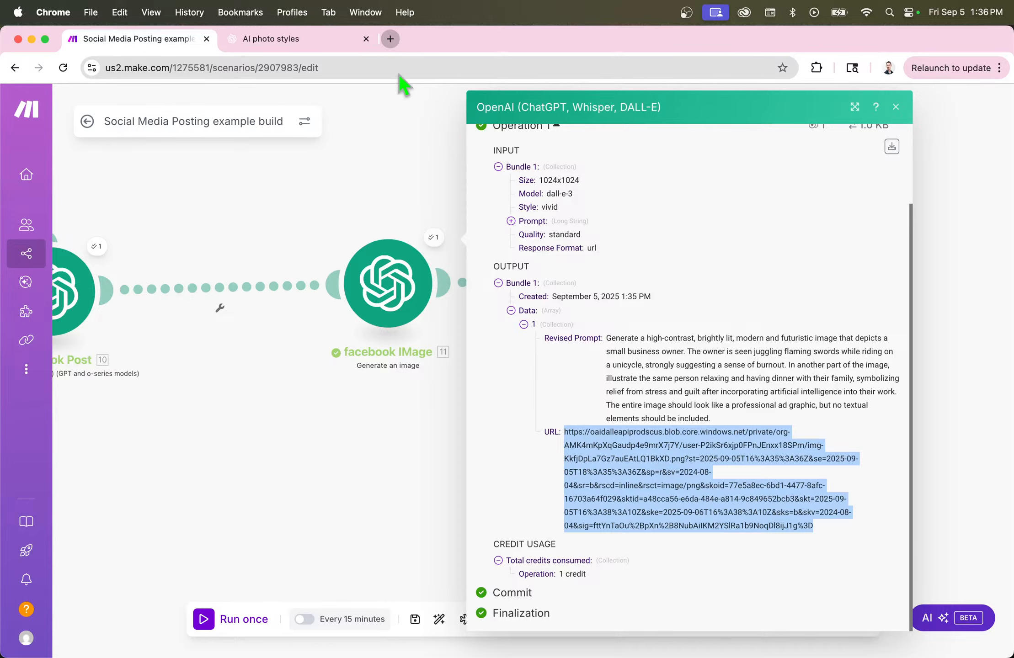
key(super+t)
key(super+v)
key(Return)
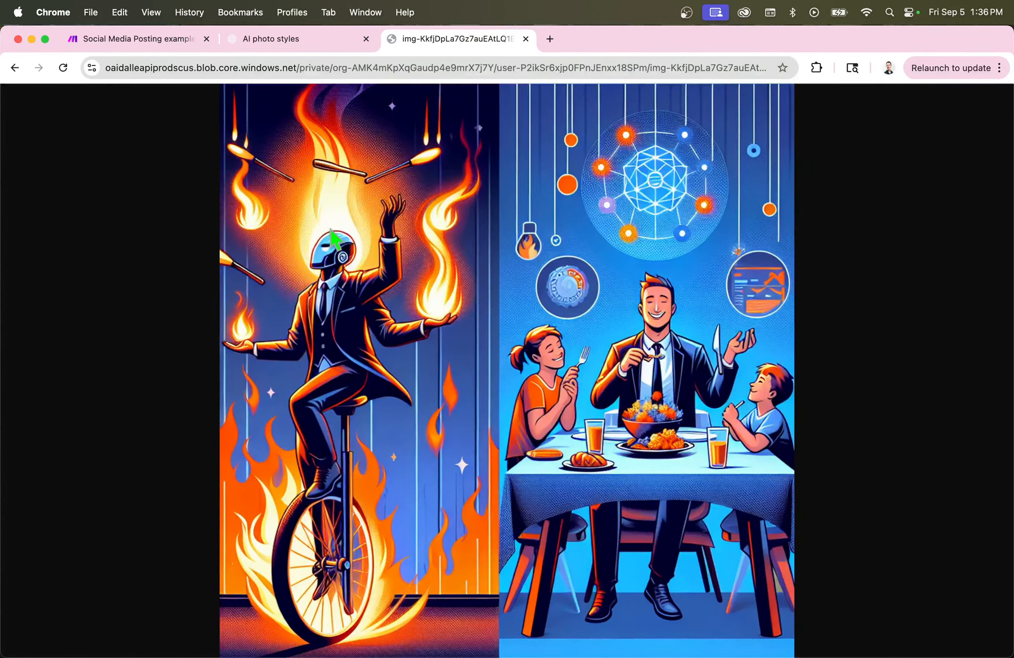
click(525, 39)
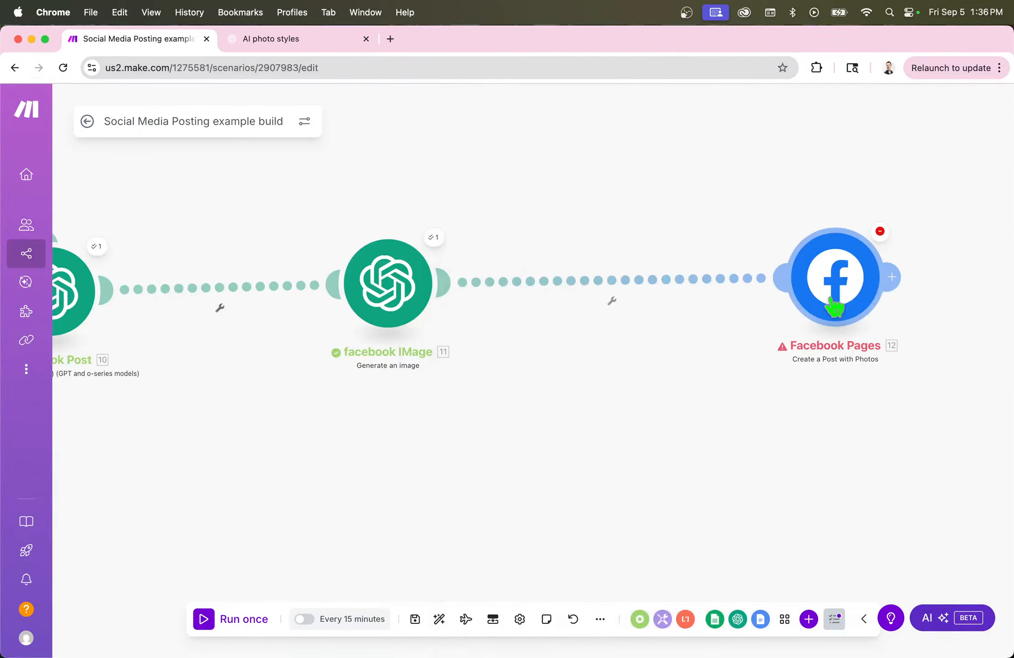
- Insert an HTTP module with the Get a file action between facebook IMage and Facebook Pages
drag(837, 309, 907, 311)
drag(553, 544, 414, 539)
right_click(456, 292)
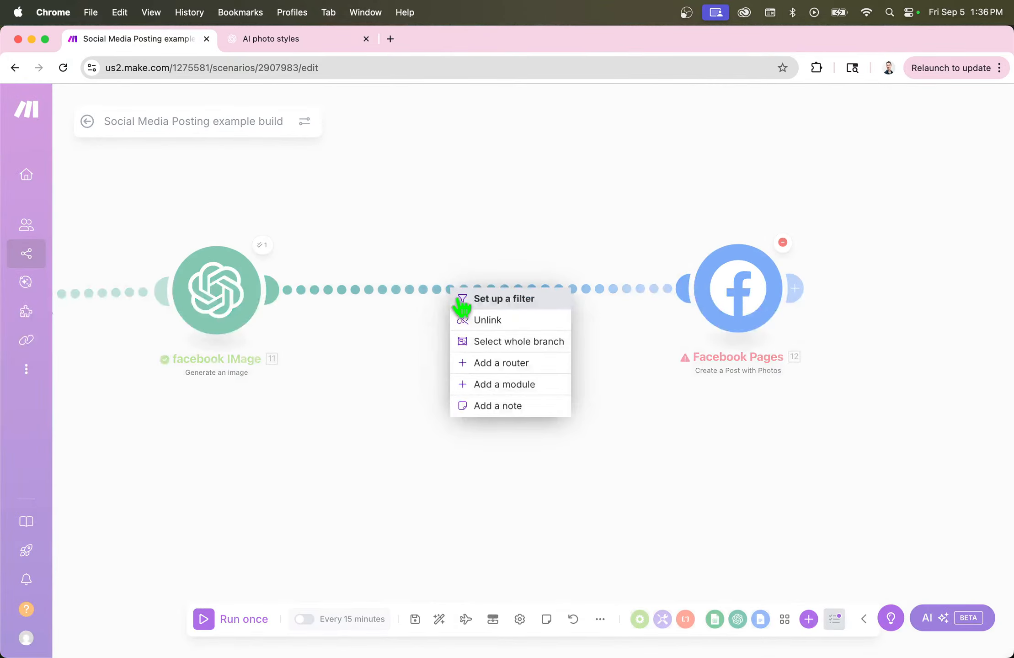
click(487, 385)
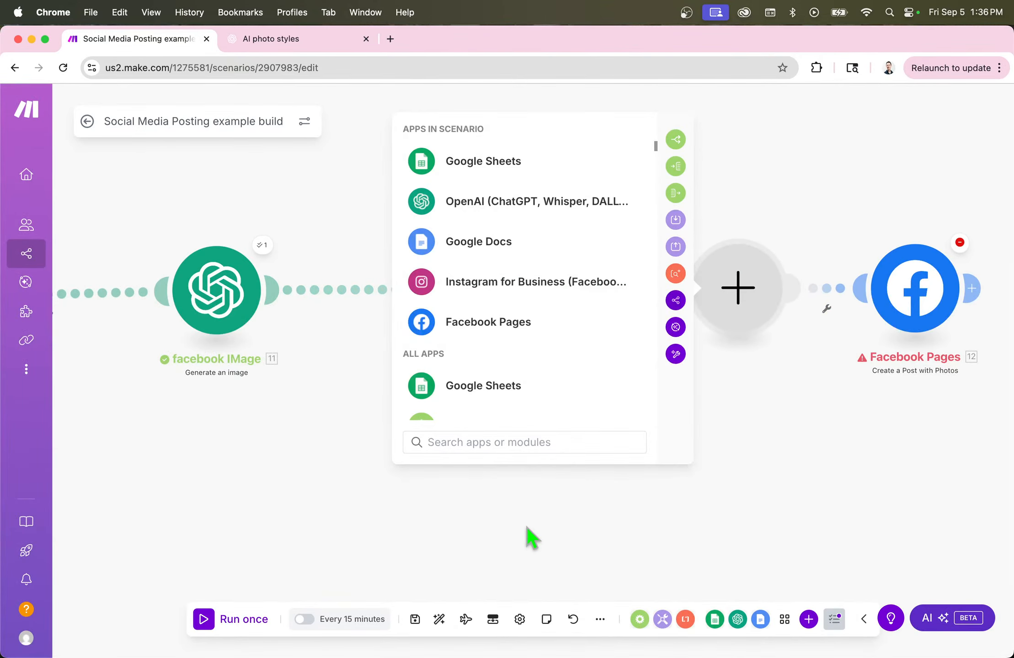
text(htt)
key(BackSpace)
key(BackSpace)
key(BackSpace)
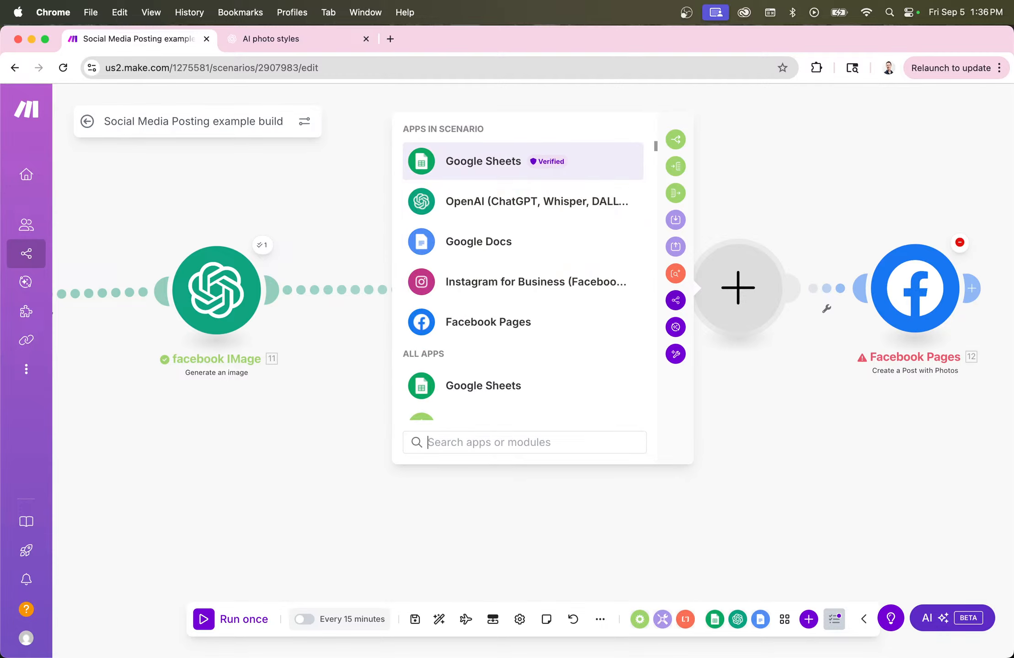
text(http)
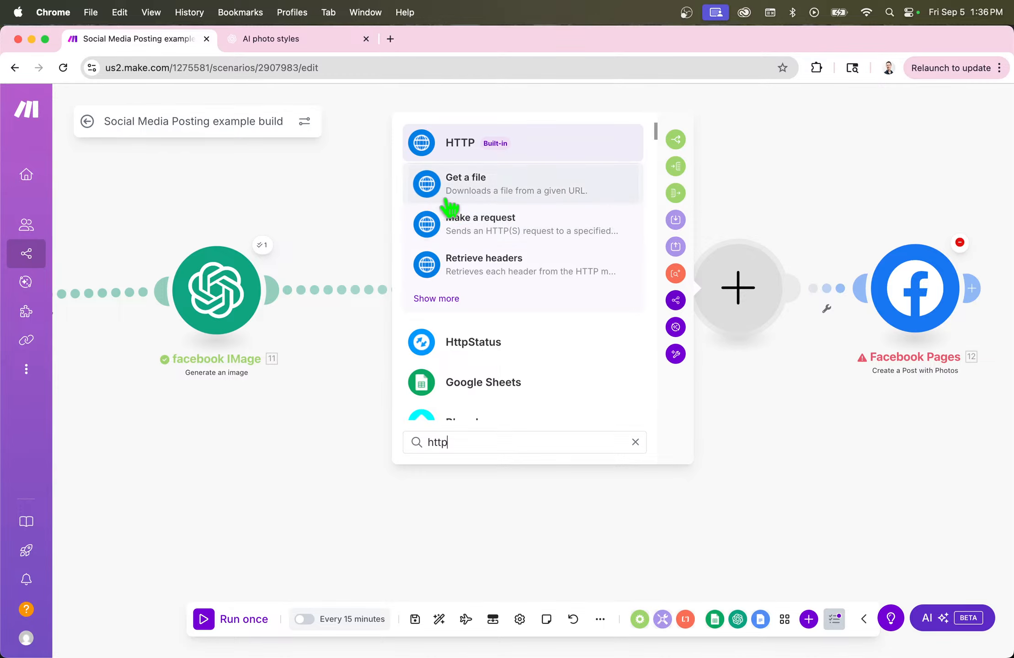
click(553, 194)
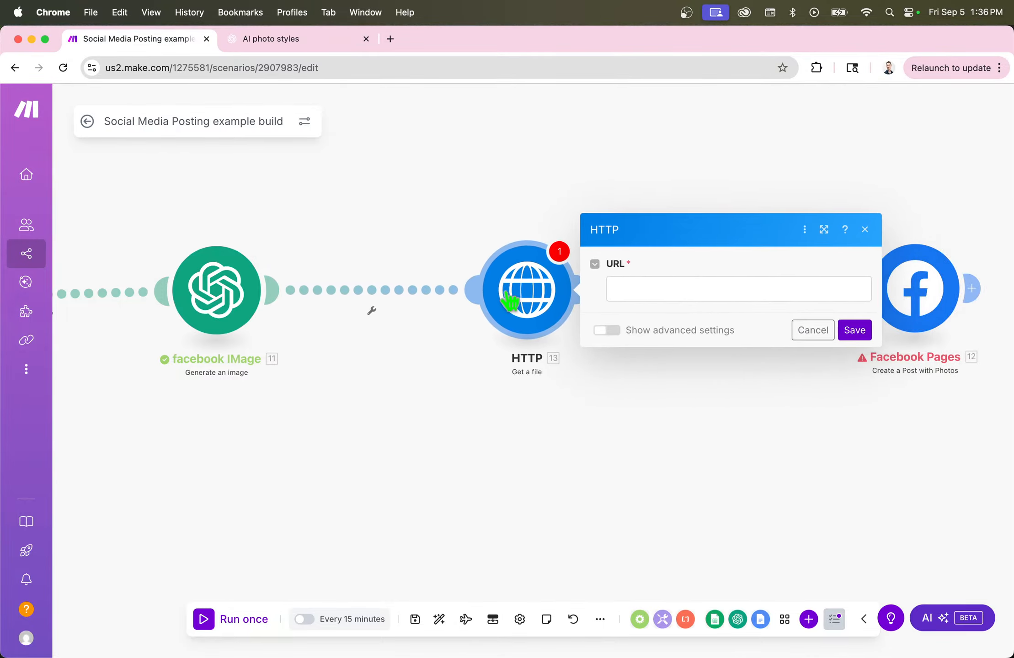
- Map the facebook IMage module's Data URL into the HTTP module's URL and save the module
click(668, 300)
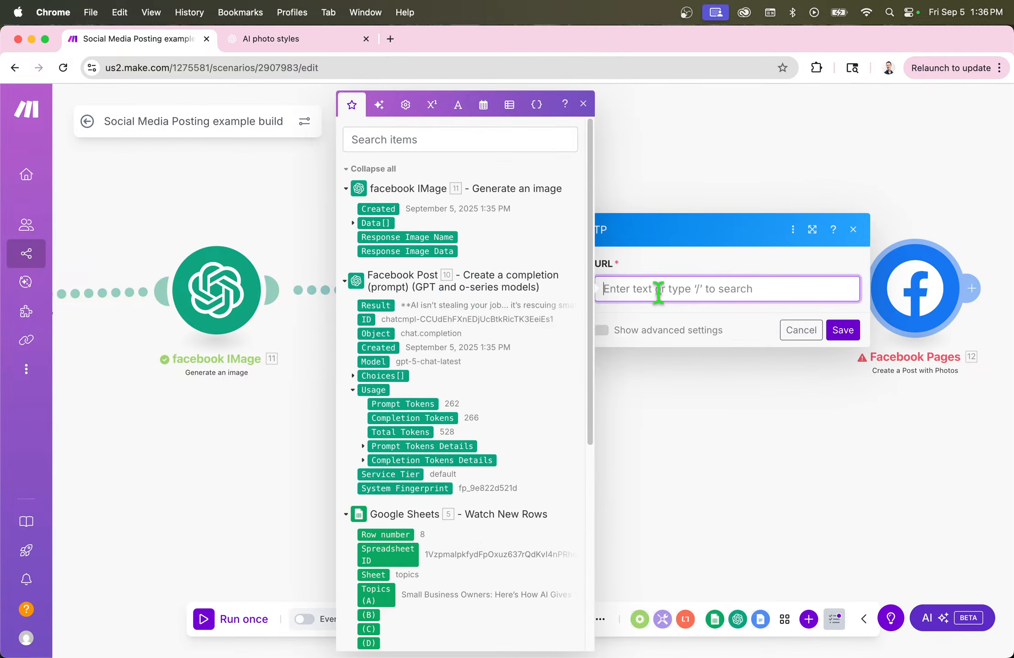
click(317, 375)
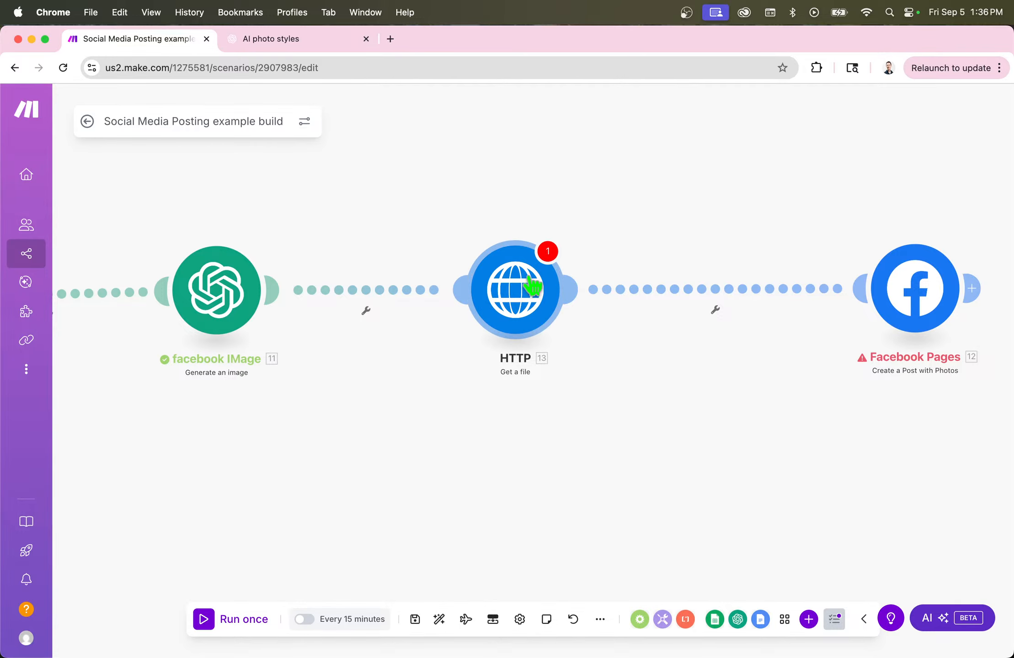
click(520, 289)
click(652, 286)
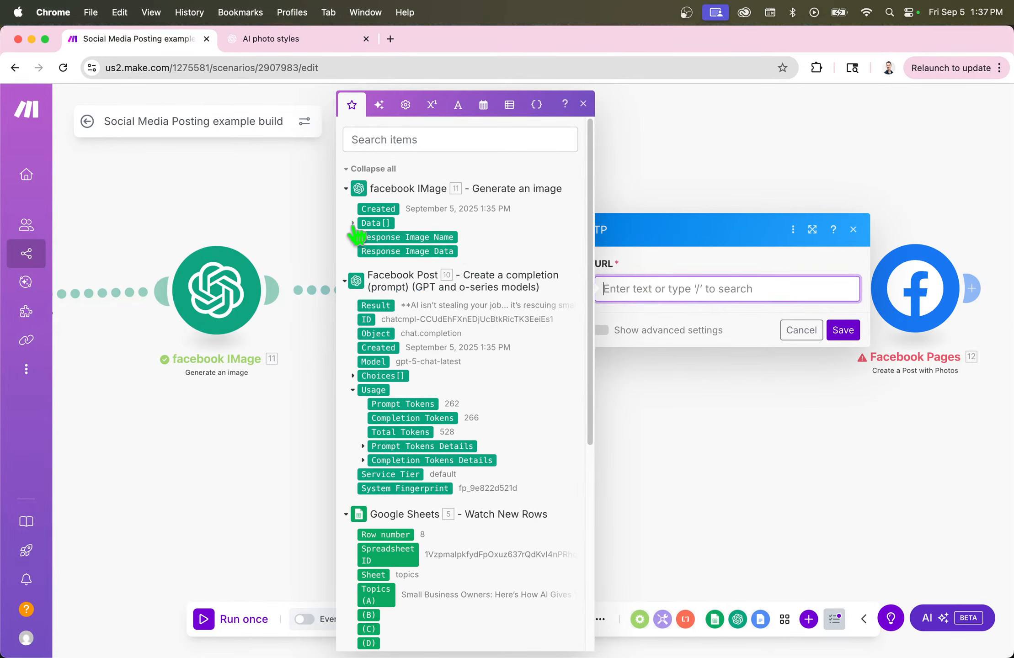
click(377, 224)
drag(378, 236, 672, 292)
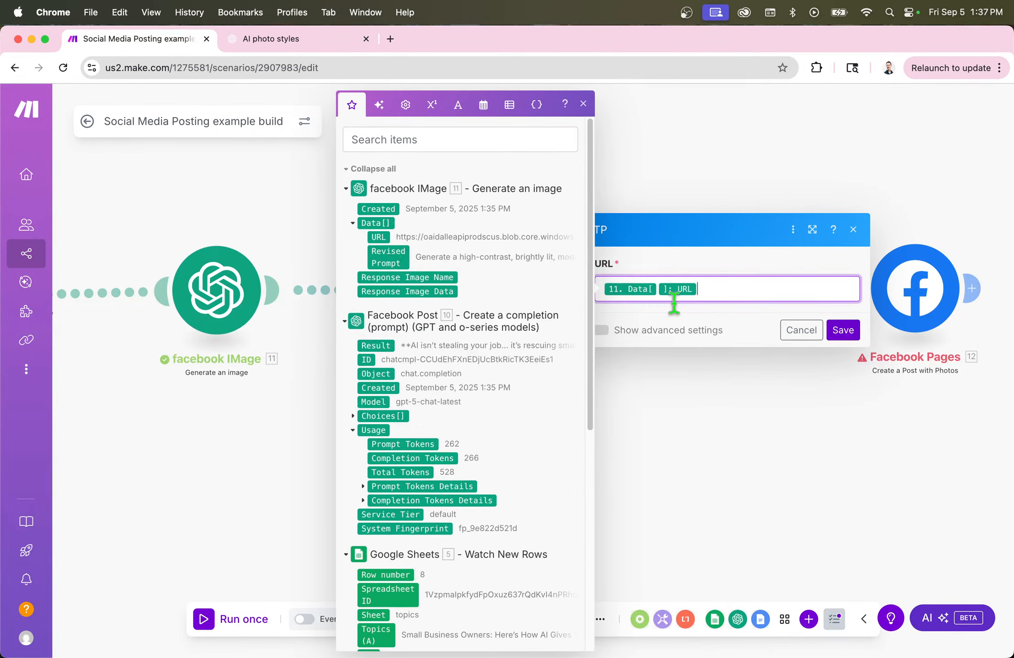
click(842, 330)
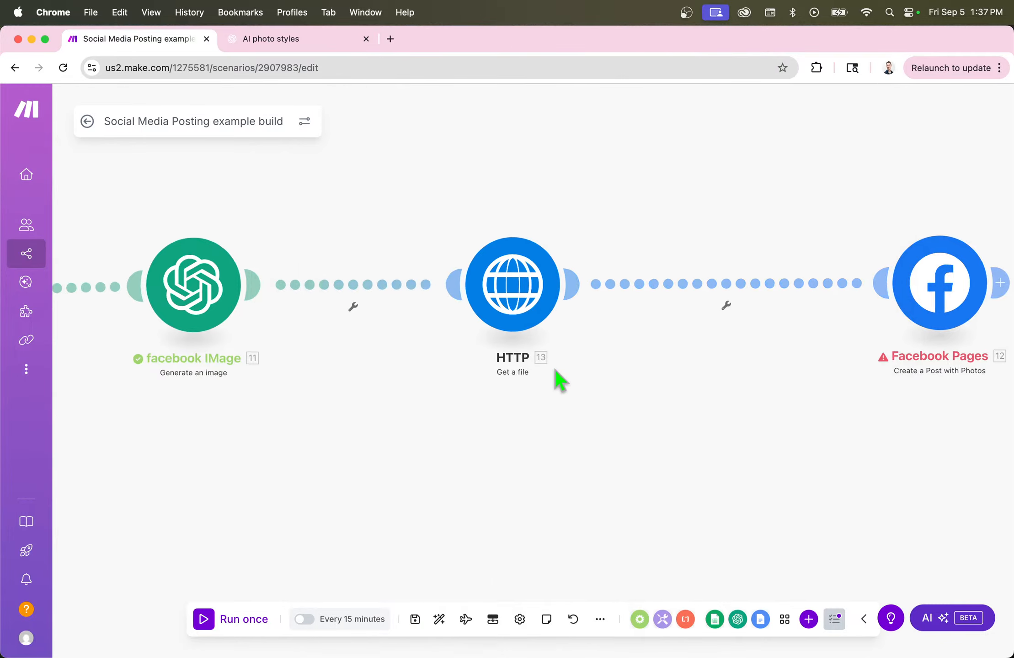
scroll(554, 380, down, 10)
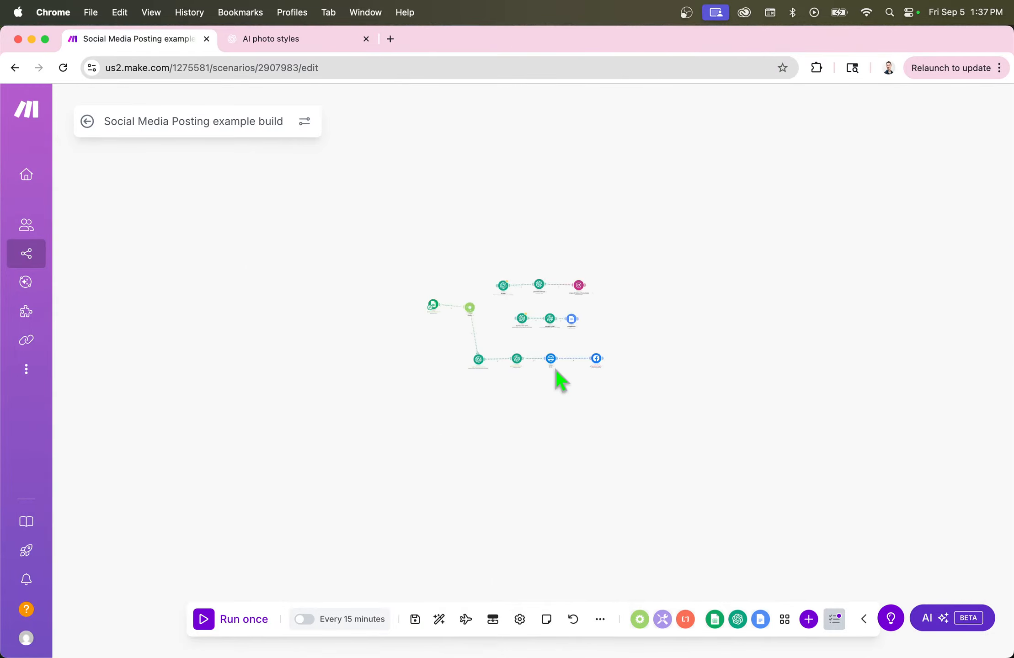
scroll(573, 288, up, 10)
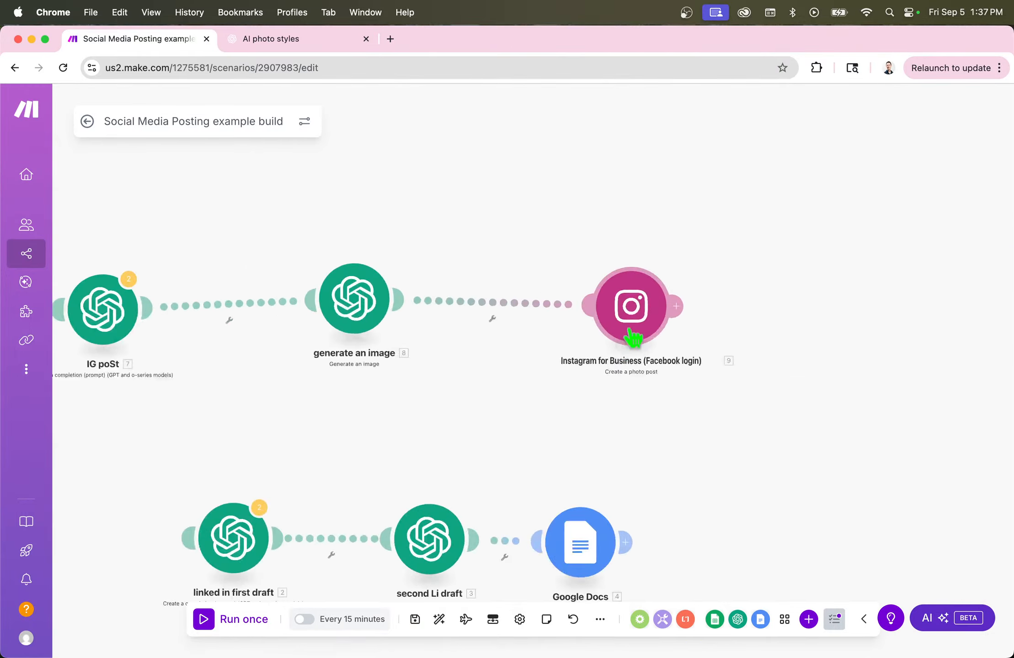
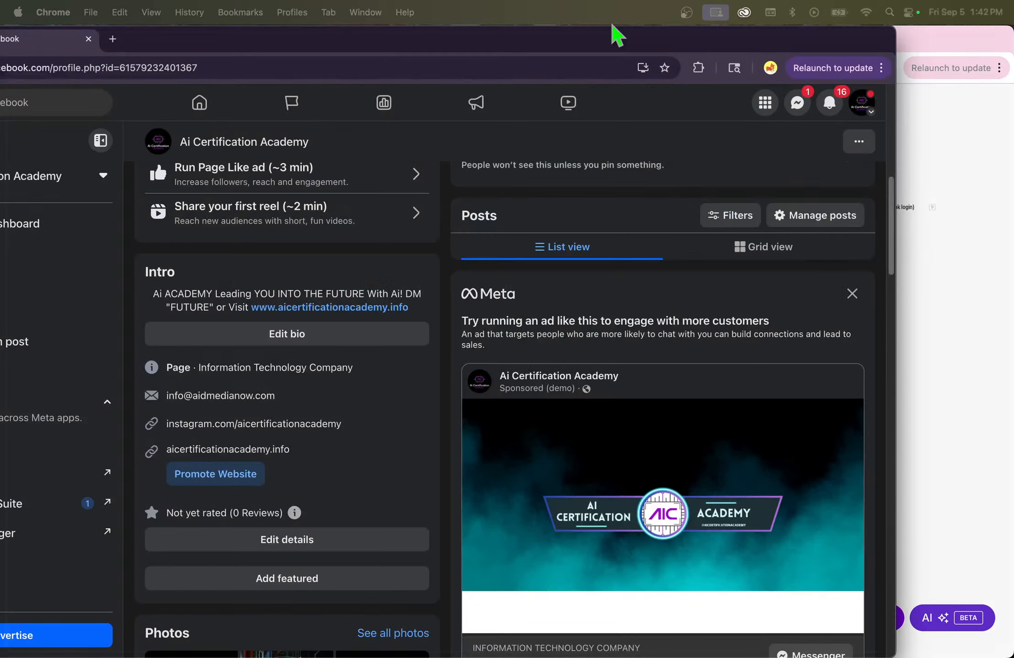
- Return to the Make scenario and follow the run's progress along the Facebook branch
drag(616, 31, 553, 592)
click(598, 459)
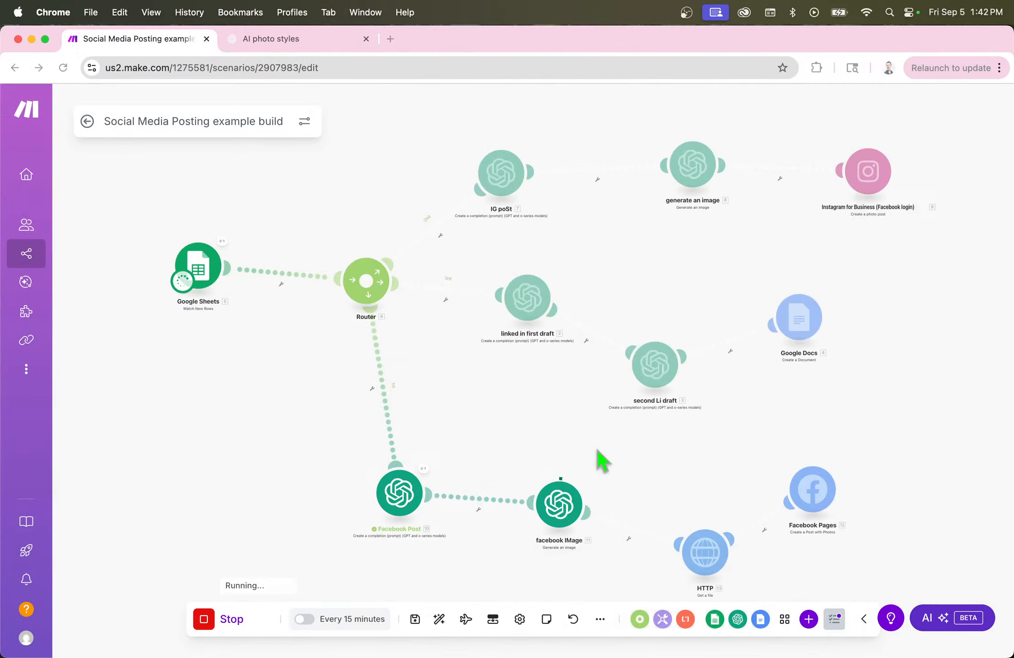
drag(598, 450, 372, 389)
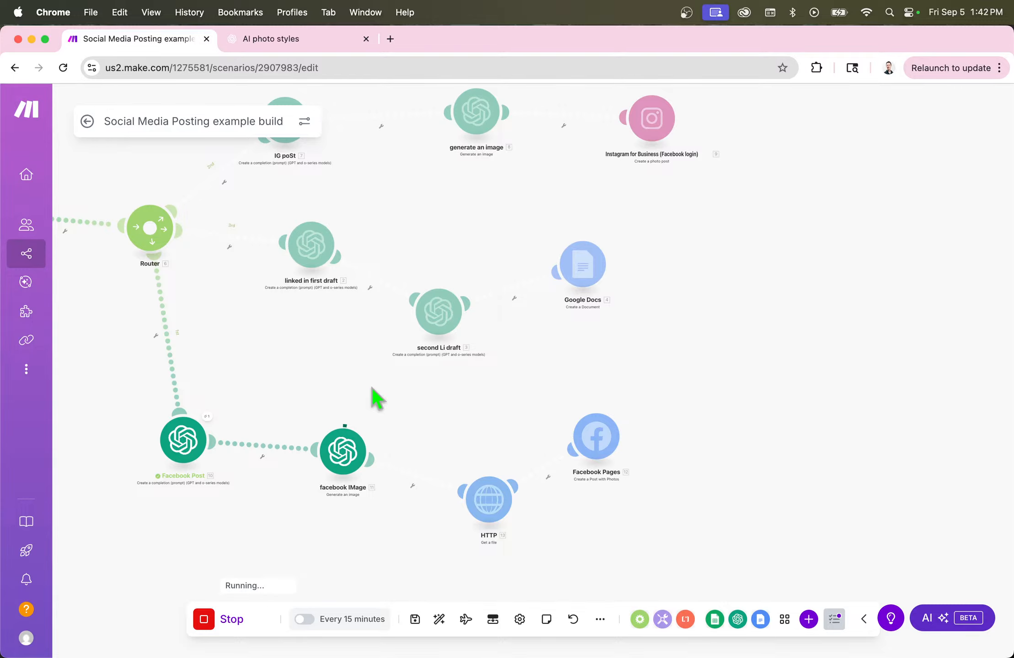
scroll(374, 397, right, 2)
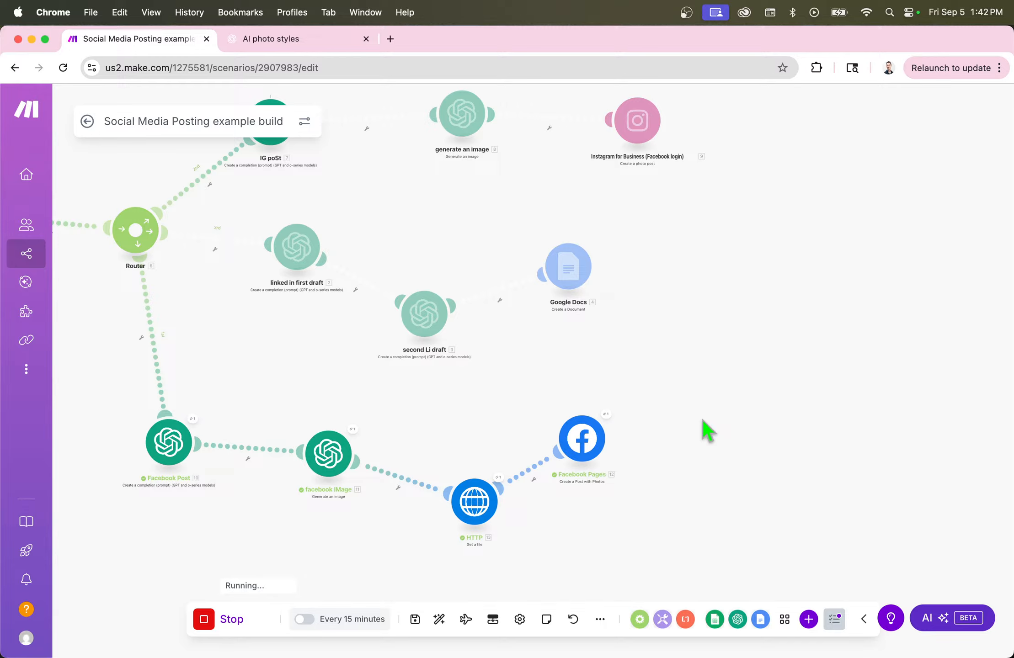
- Check the newest post's text and image on the Ai Certification Academy Facebook page, and return to the Make scenario
key(super+grave)
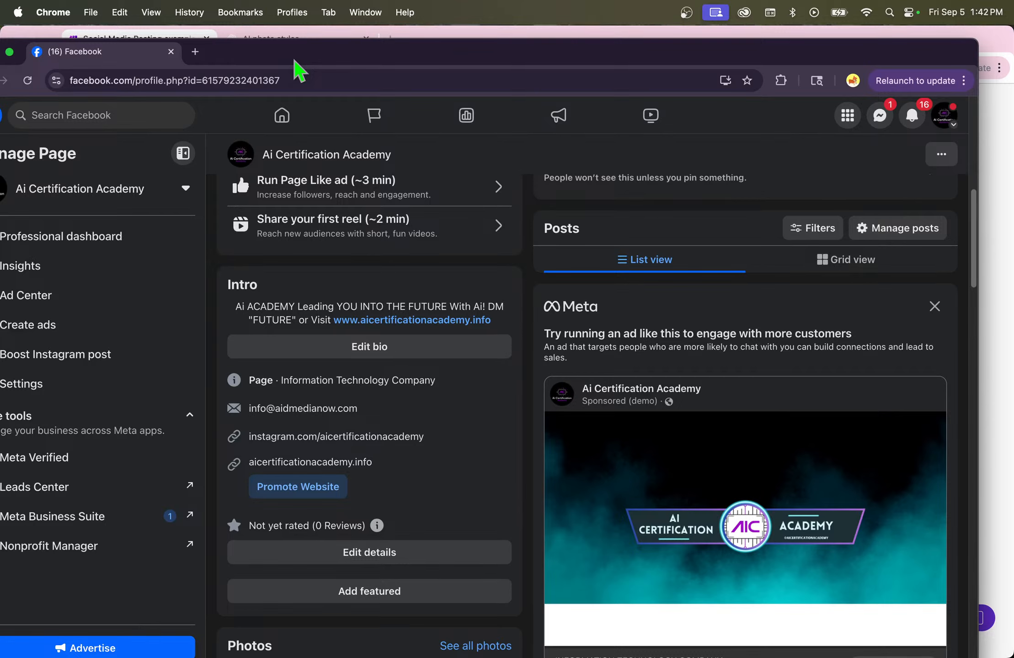
drag(552, 211, 657, 213)
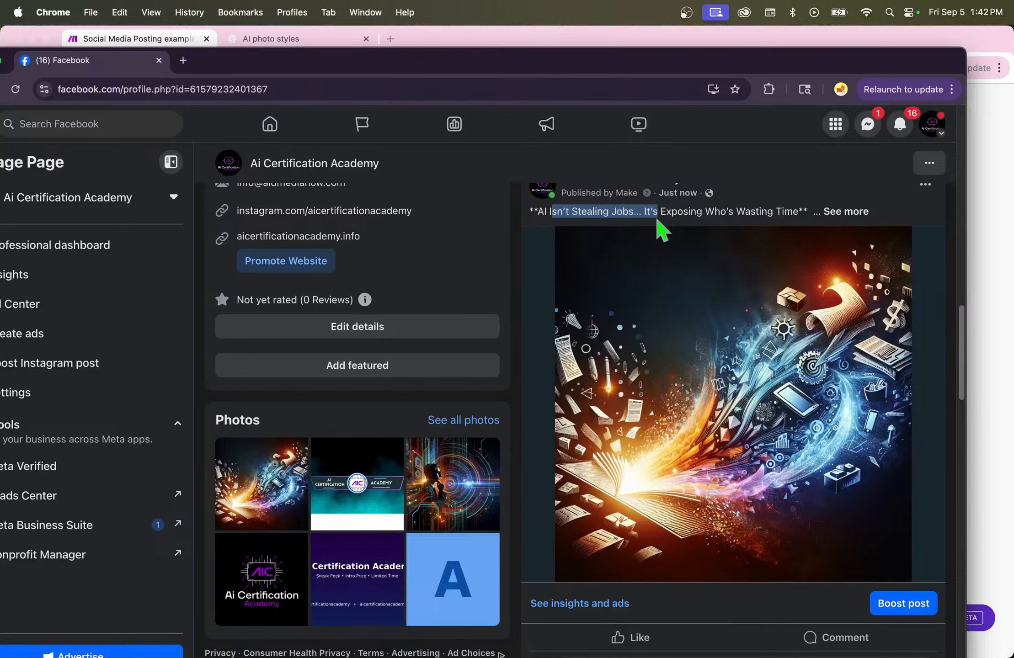
scroll(753, 232, down, 2)
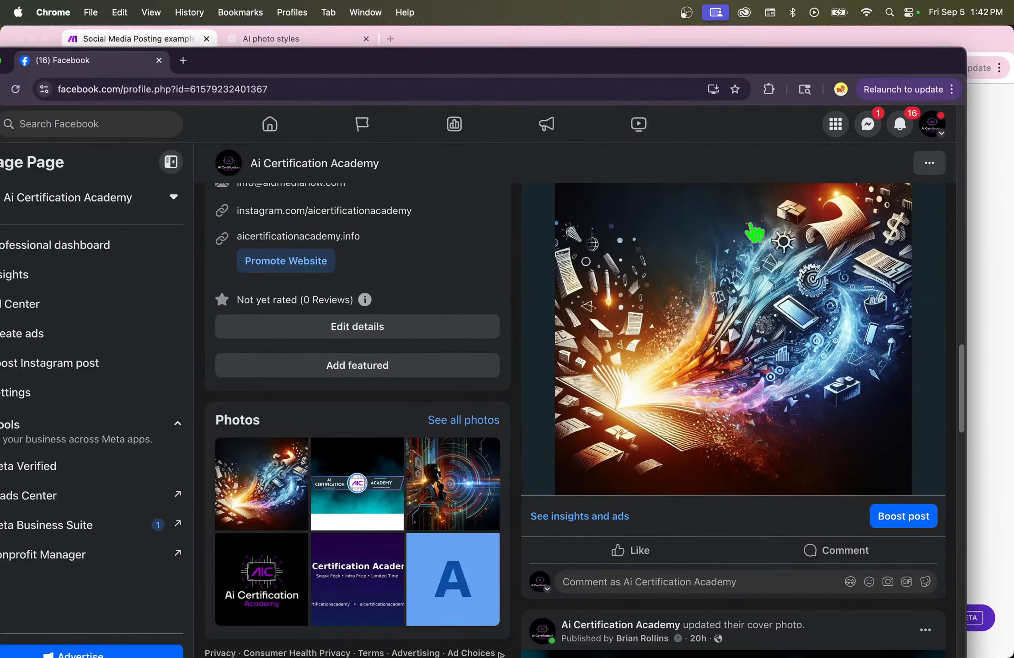
scroll(754, 232, up, 1)
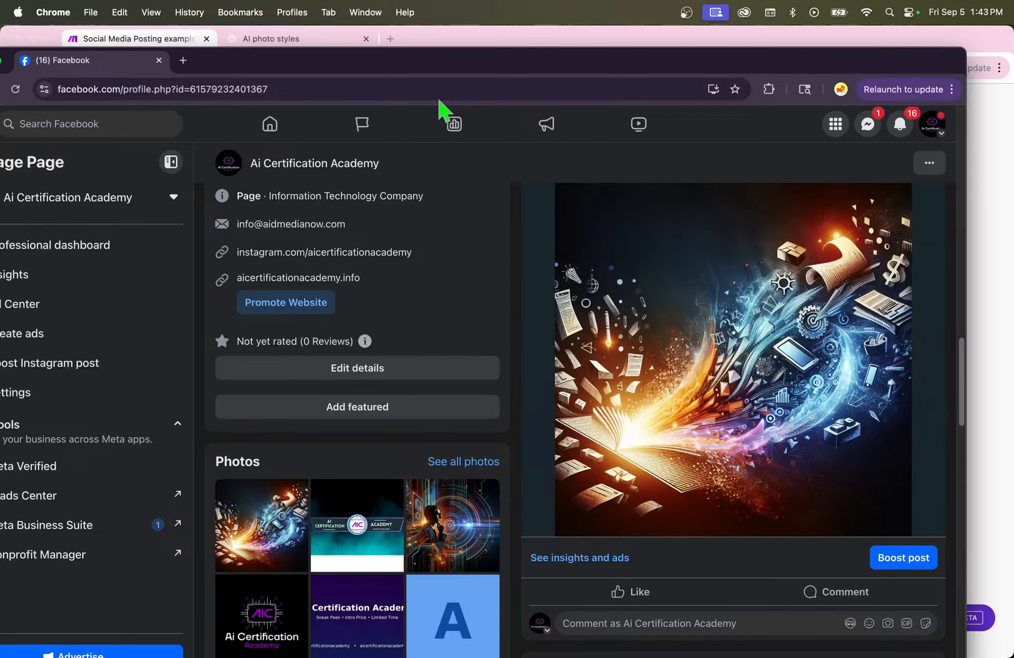
key(super+grave)
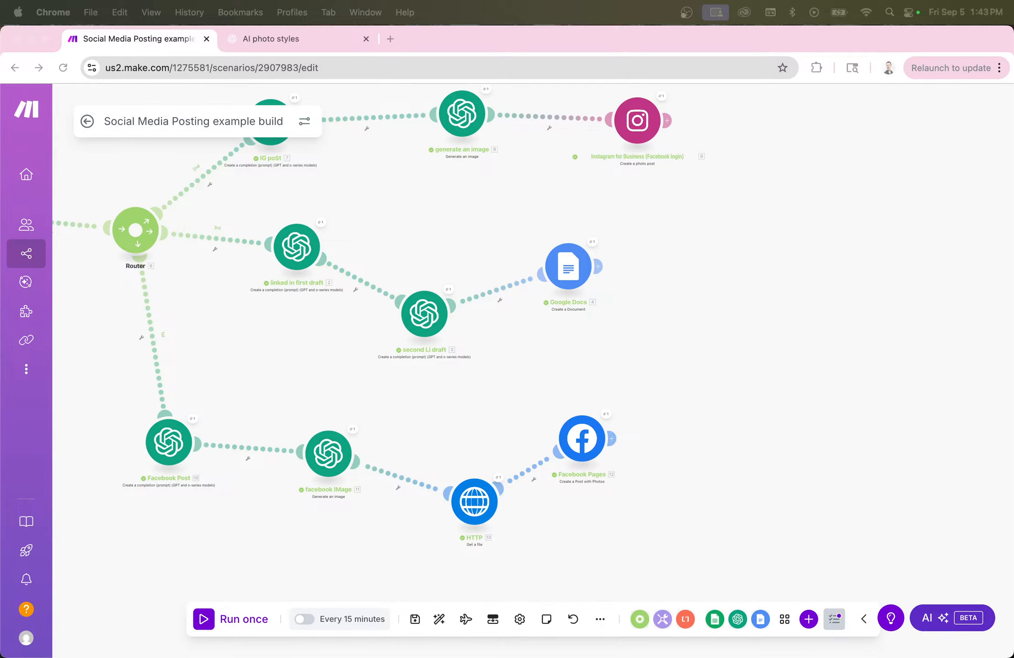
key(ctrl+Up)
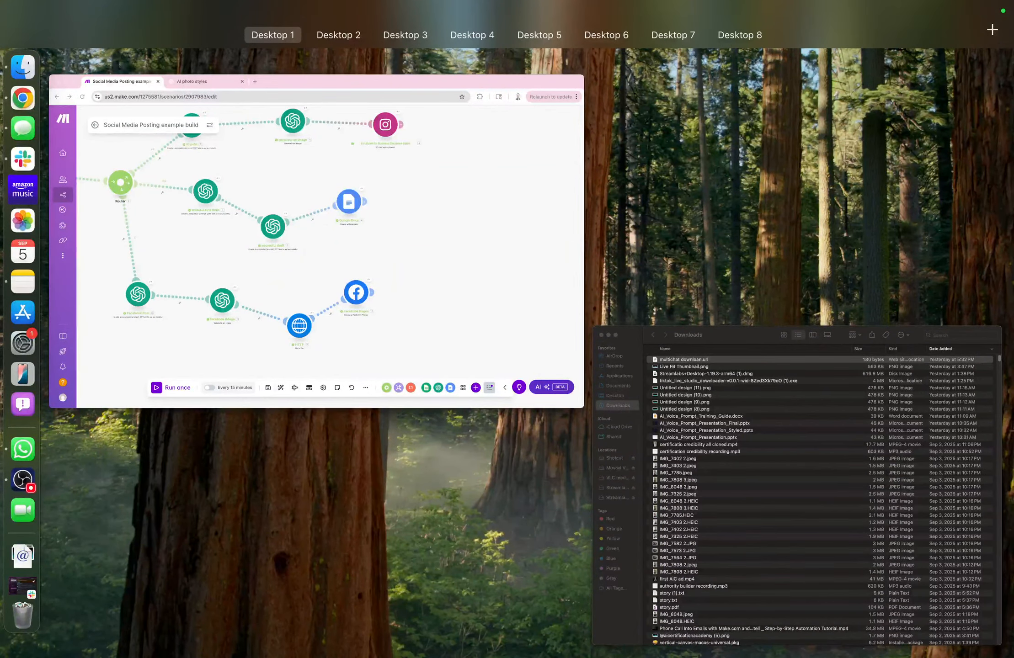
key(ctrl+Up)
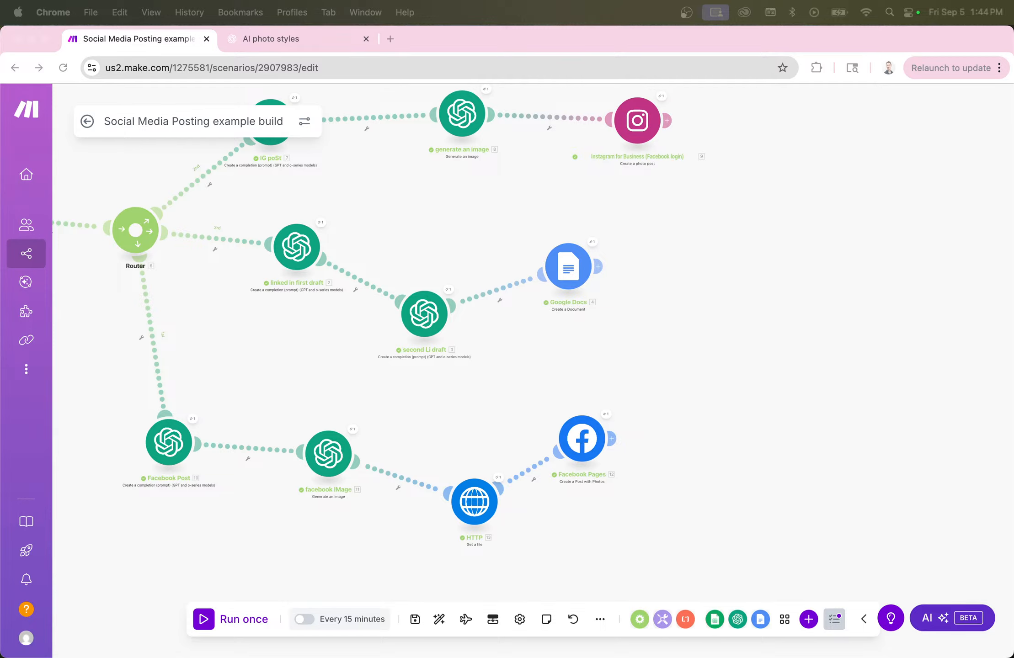
- Move the Facebook Pages module farther from the HTTP module and review its photo source and message settings
scroll(796, 373, left, 5)
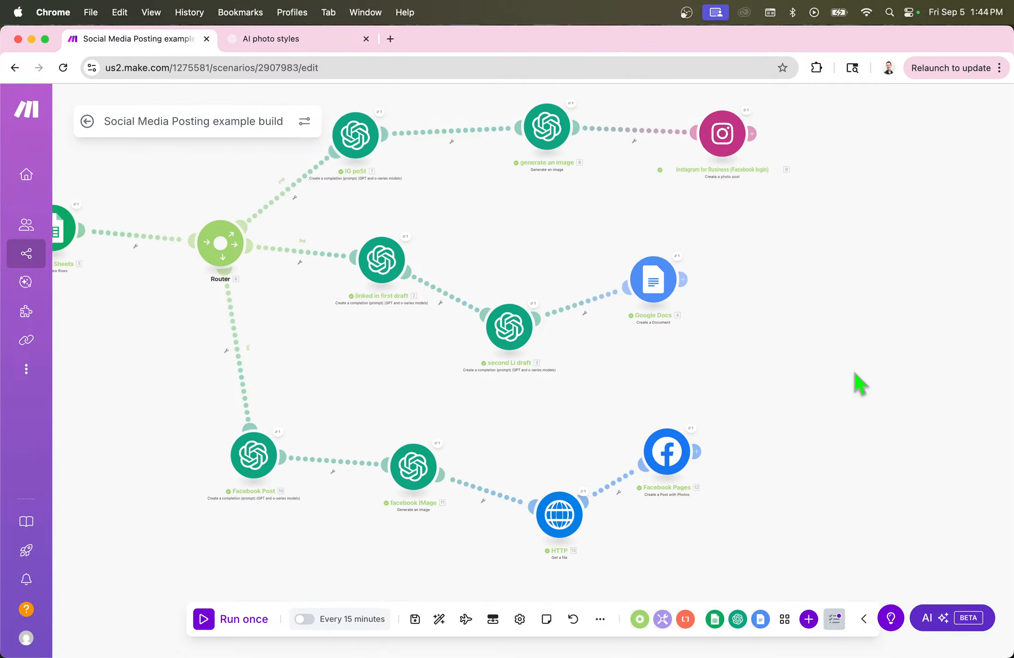
drag(871, 380, 893, 396)
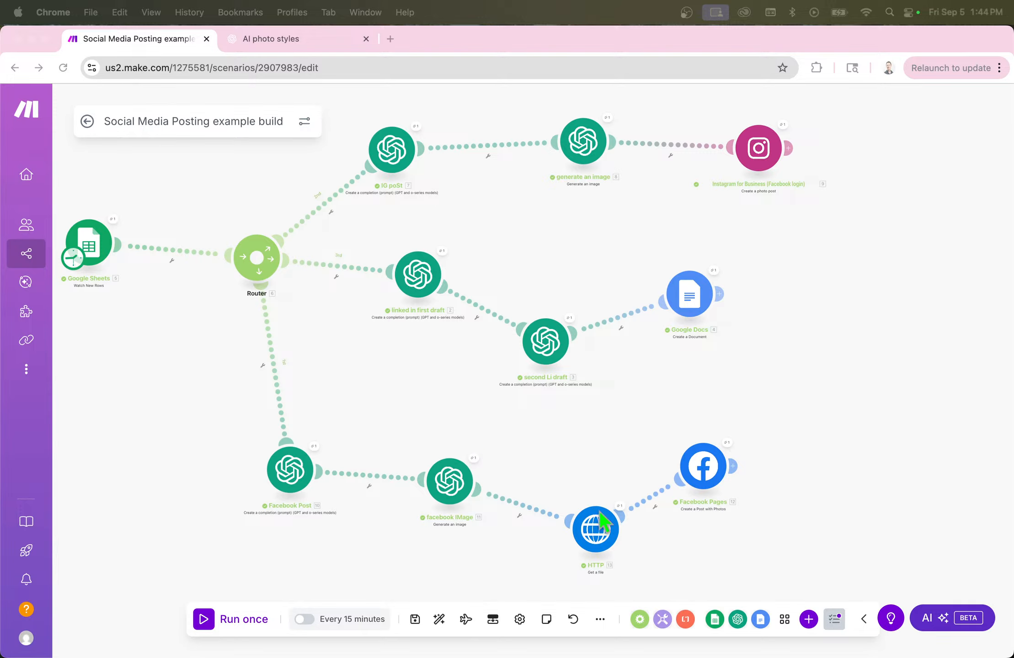
drag(706, 475, 762, 486)
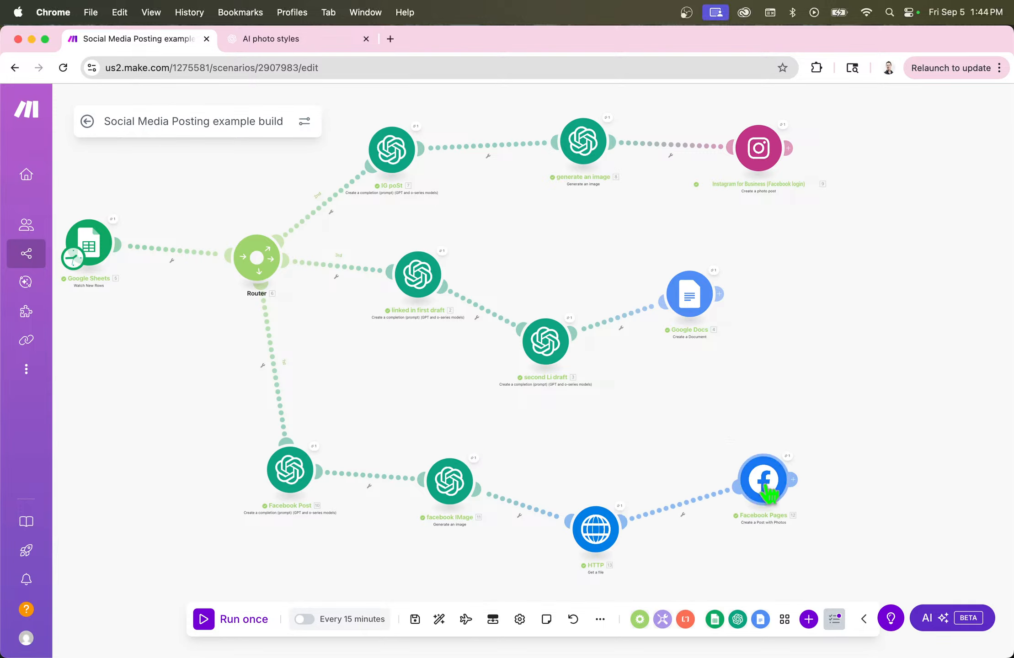
click(762, 487)
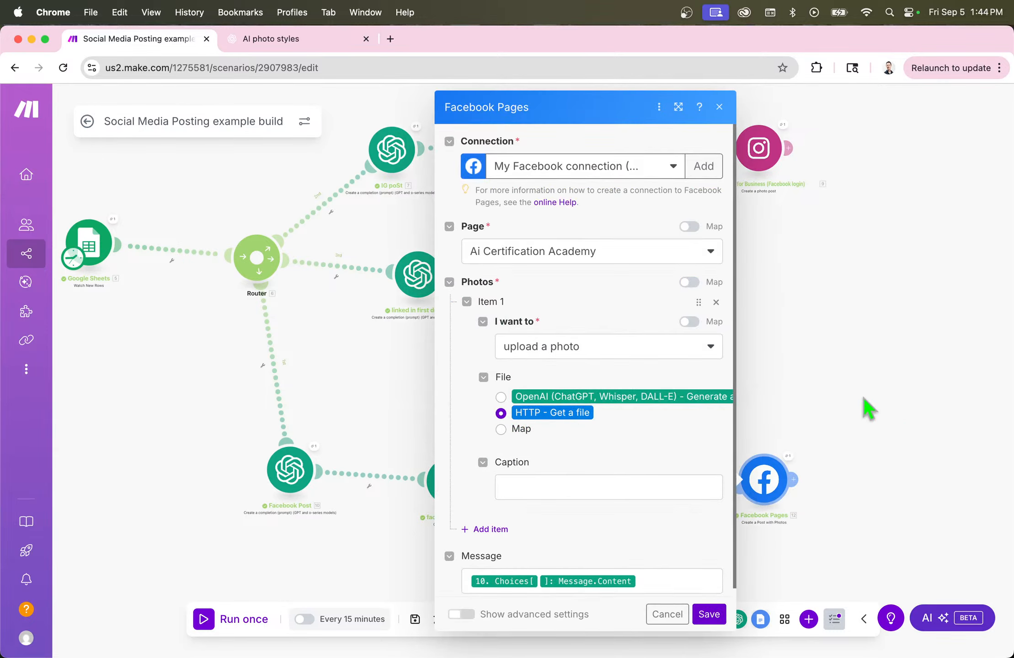
click(969, 406)
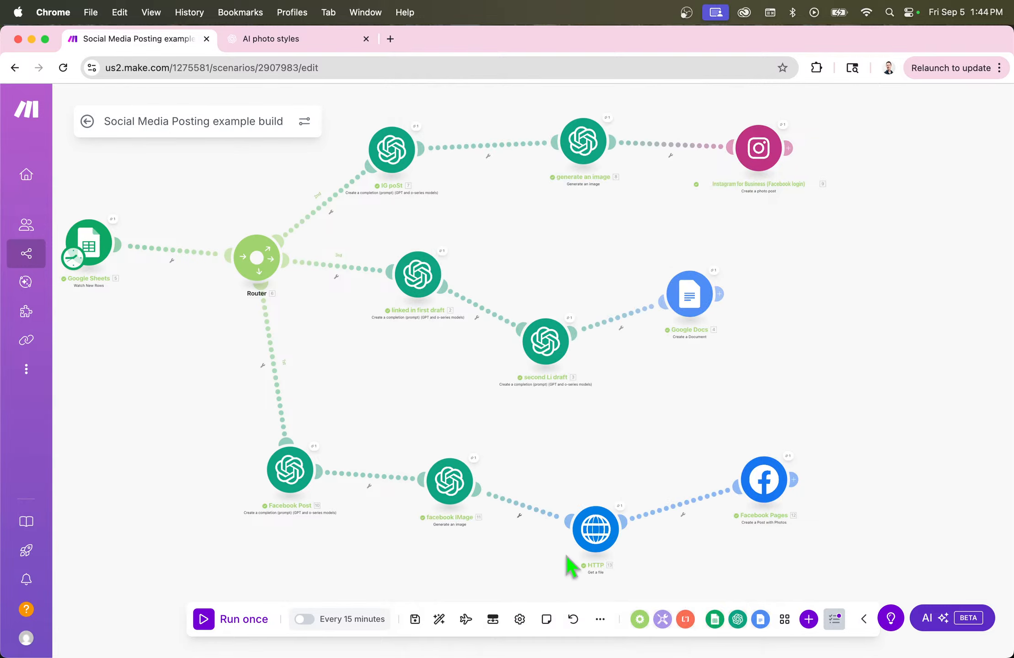
- Inspect the facebook IMage module's latest run output, expanding the Data array down to the image URL, and close it
click(478, 459)
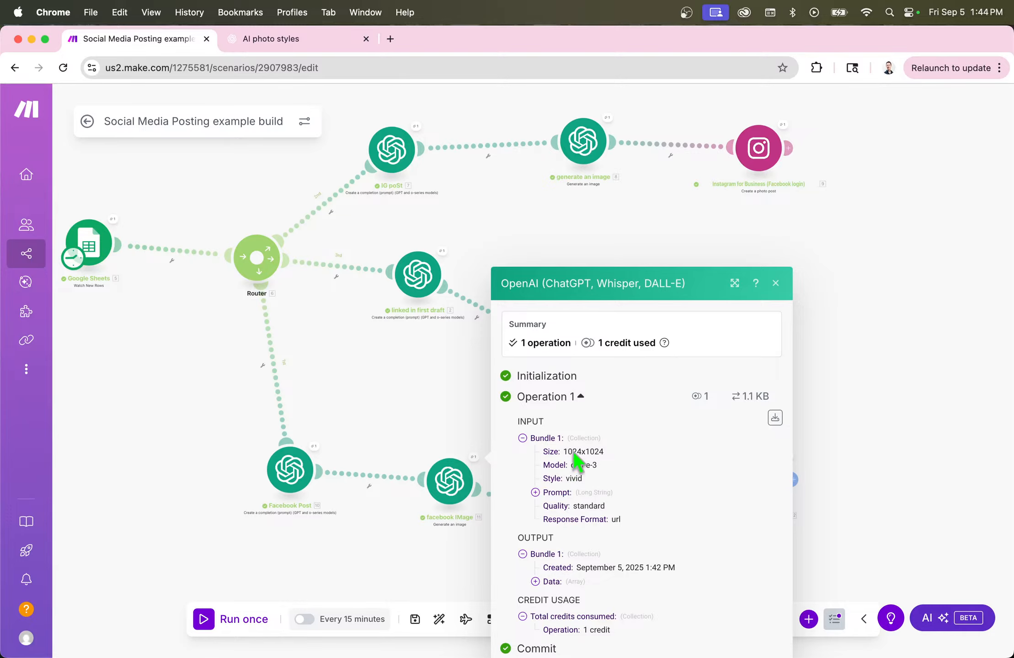
drag(313, 578, 142, 429)
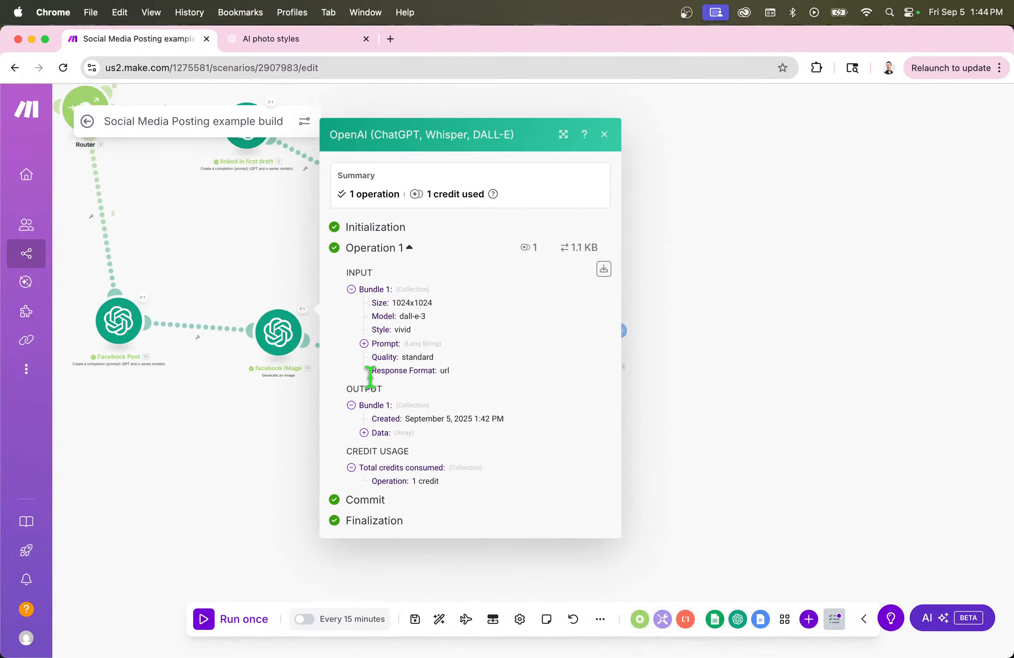
click(363, 433)
click(377, 446)
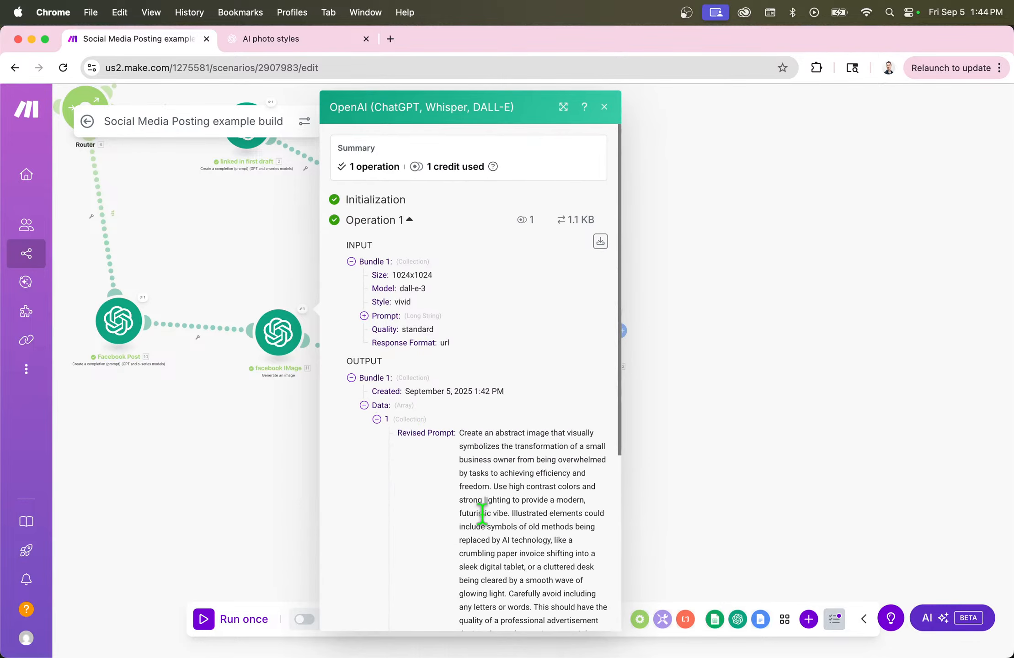
scroll(481, 515, down, 6)
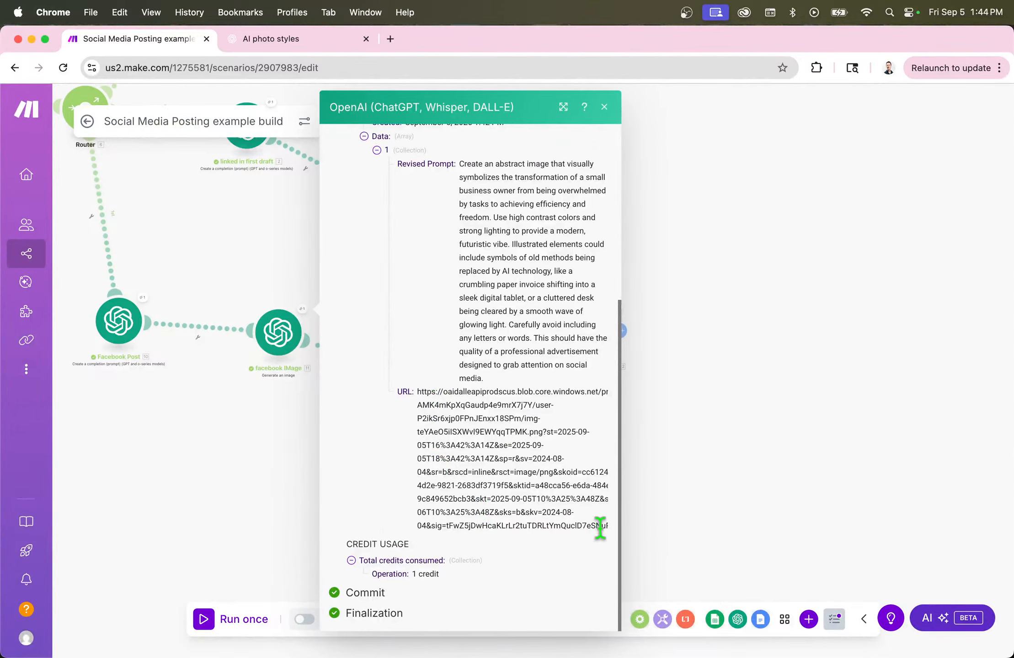
drag(597, 527, 416, 366)
click(416, 367)
click(604, 106)
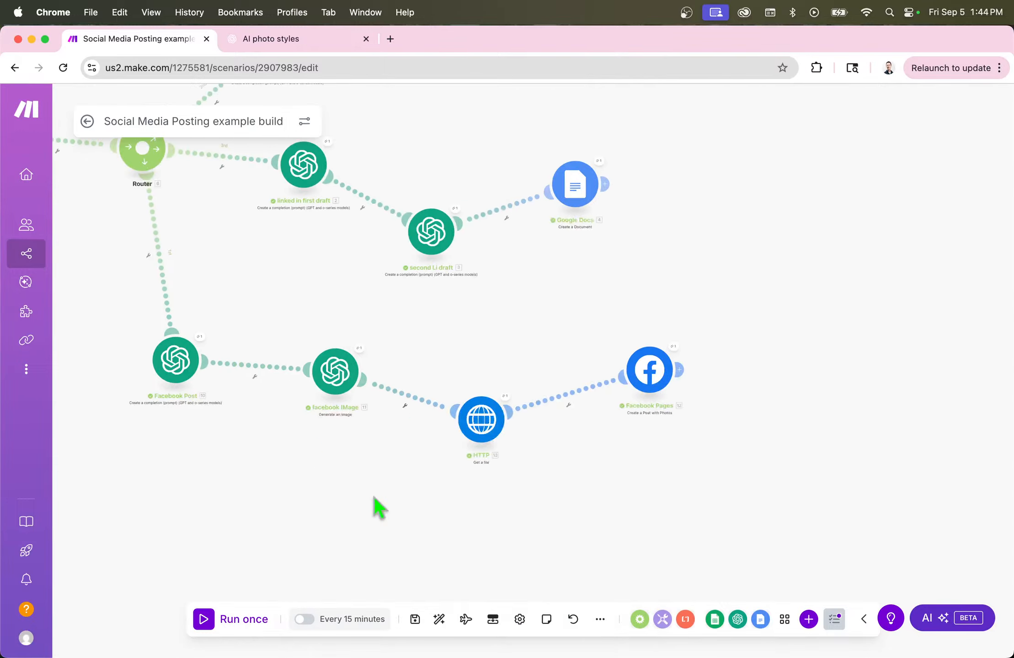
- Auto-align all modules so the router's three branches form tidy rows
drag(527, 552, 356, 574)
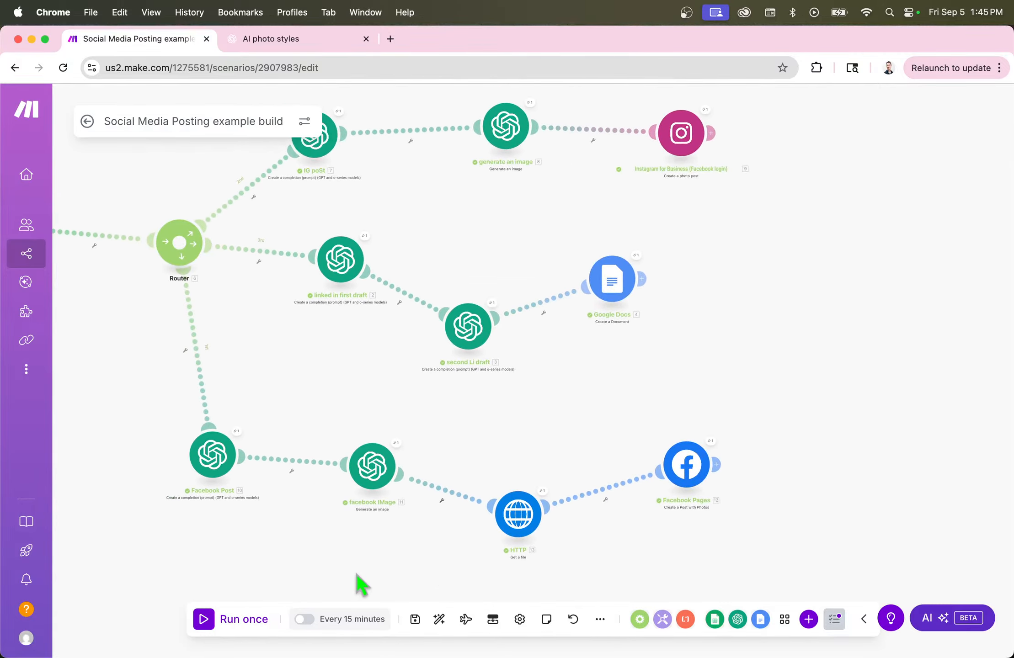
click(440, 622)
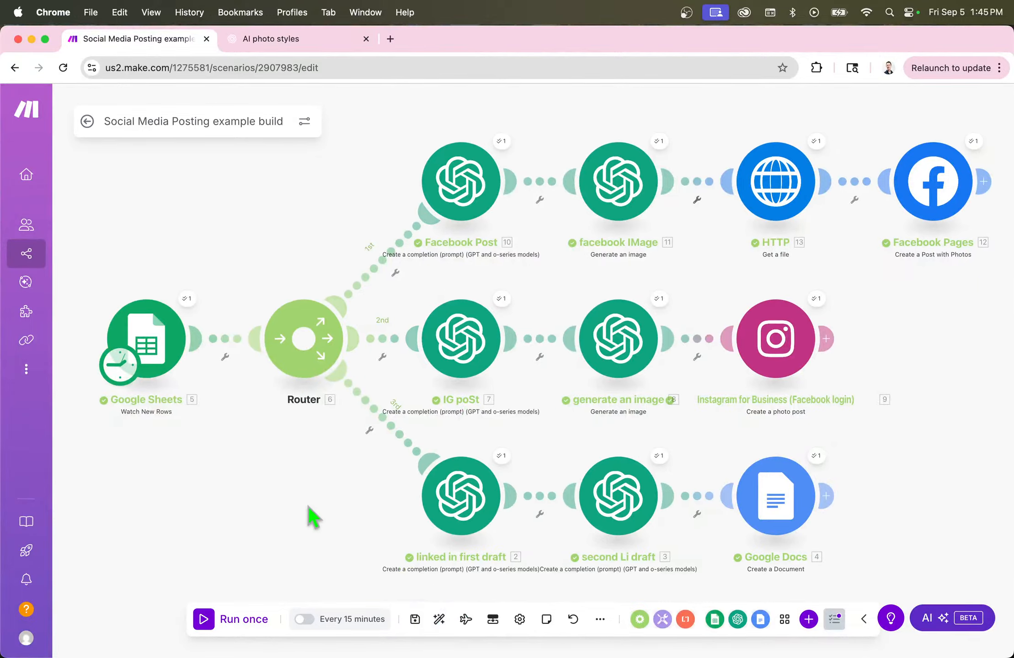
drag(312, 516, 127, 480)
scroll(204, 464, down, 10)
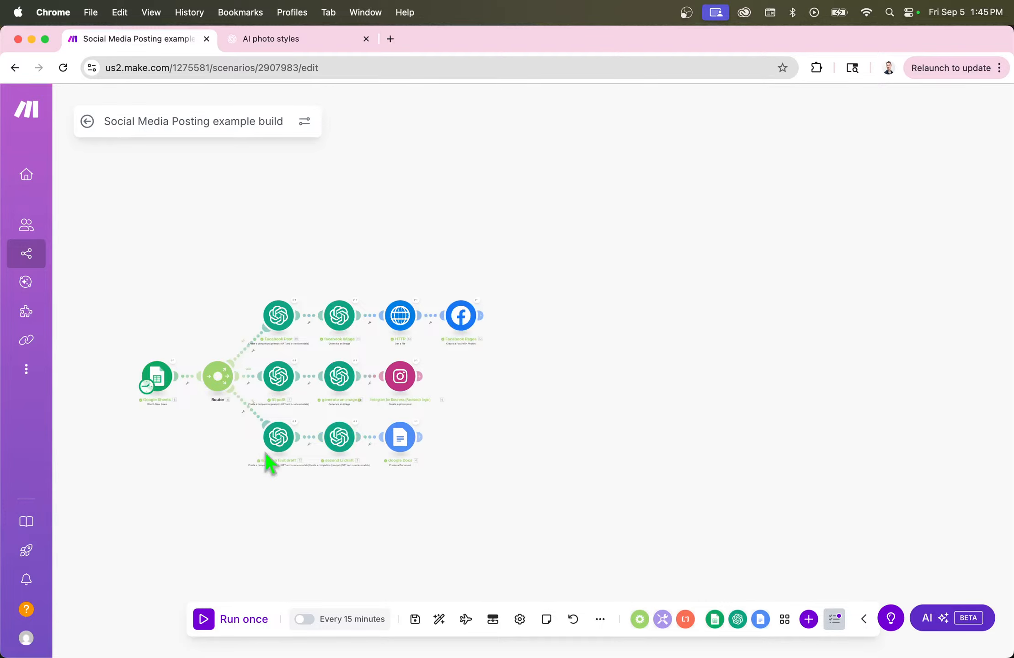
drag(265, 452, 323, 435)
scroll(322, 435, up, 5)
scroll(323, 435, down, 1)
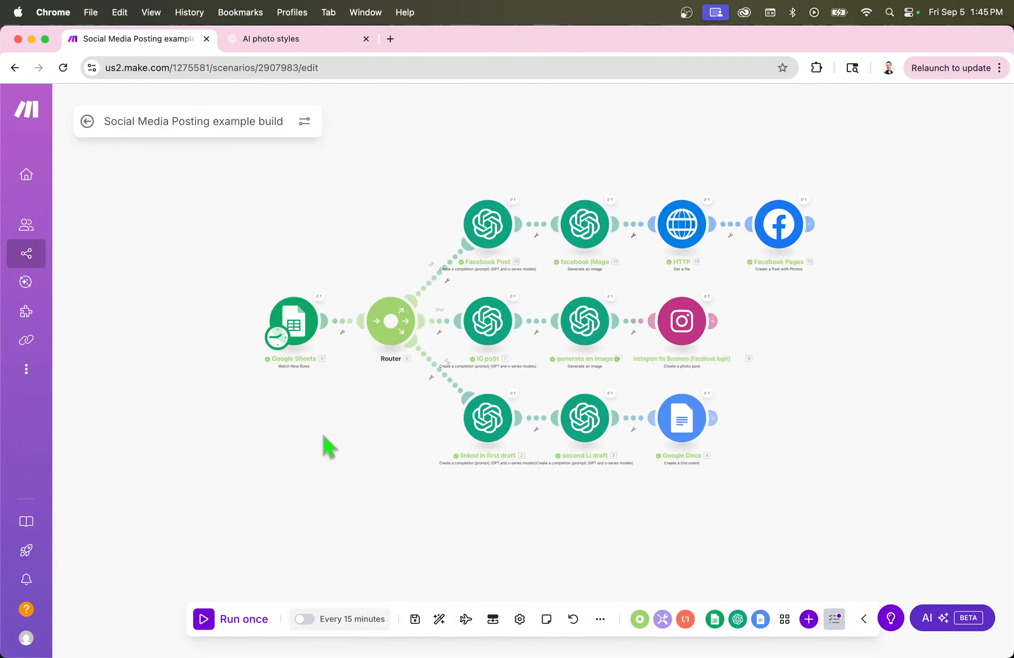
scroll(323, 437, down, 2)
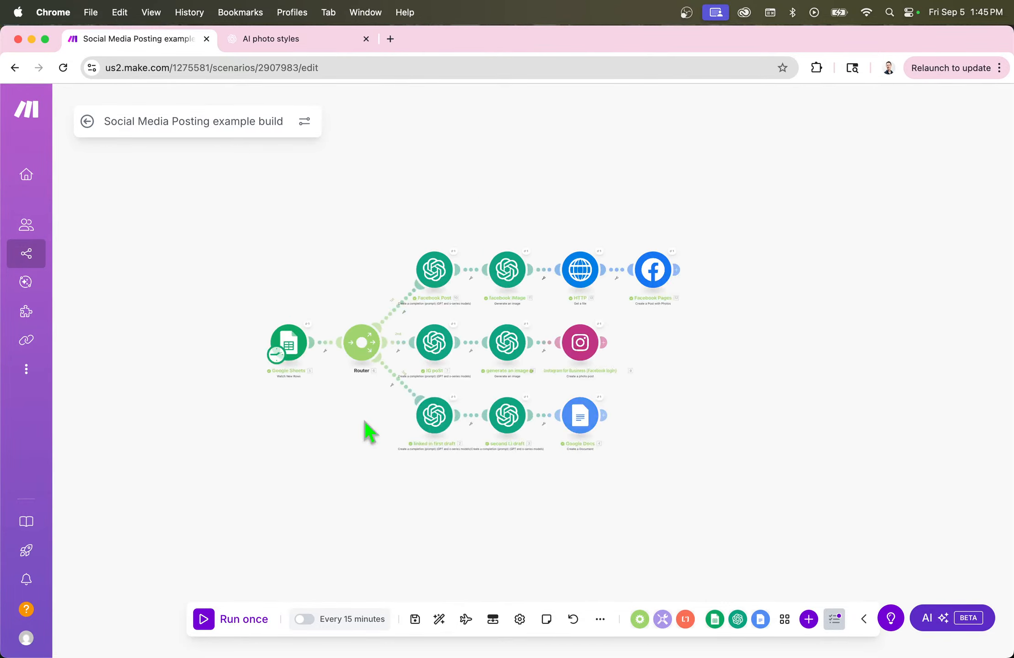
drag(351, 483, 291, 484)
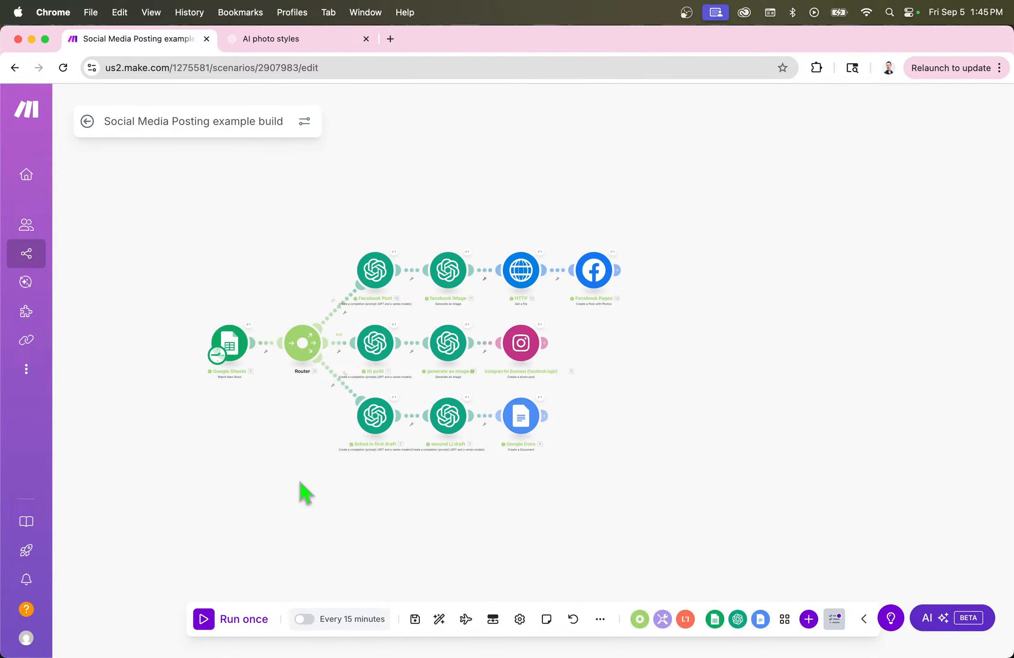
drag(659, 465, 584, 441)
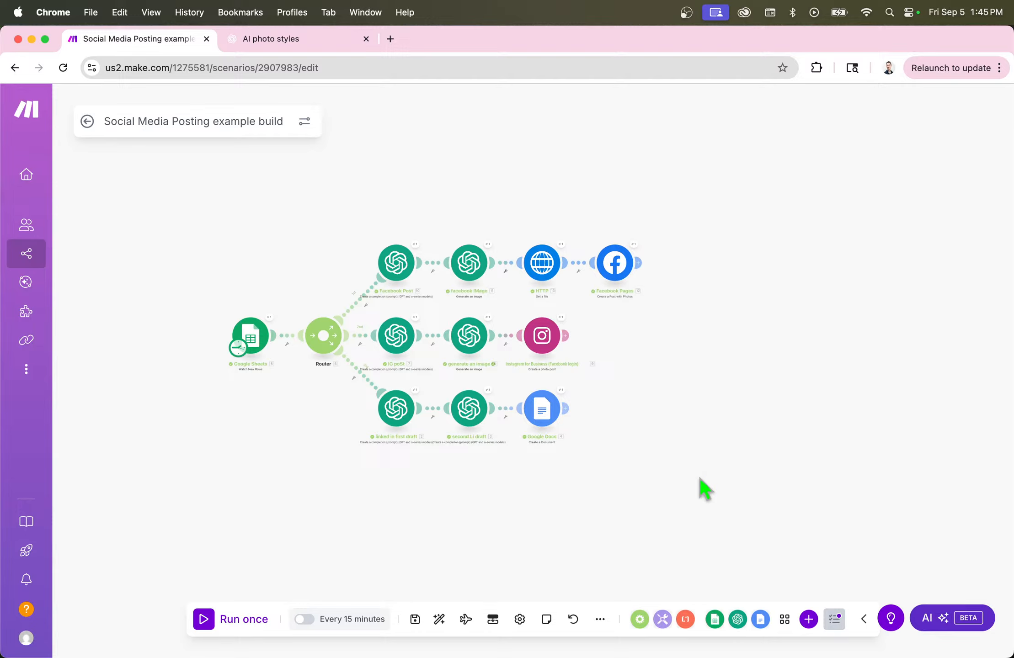